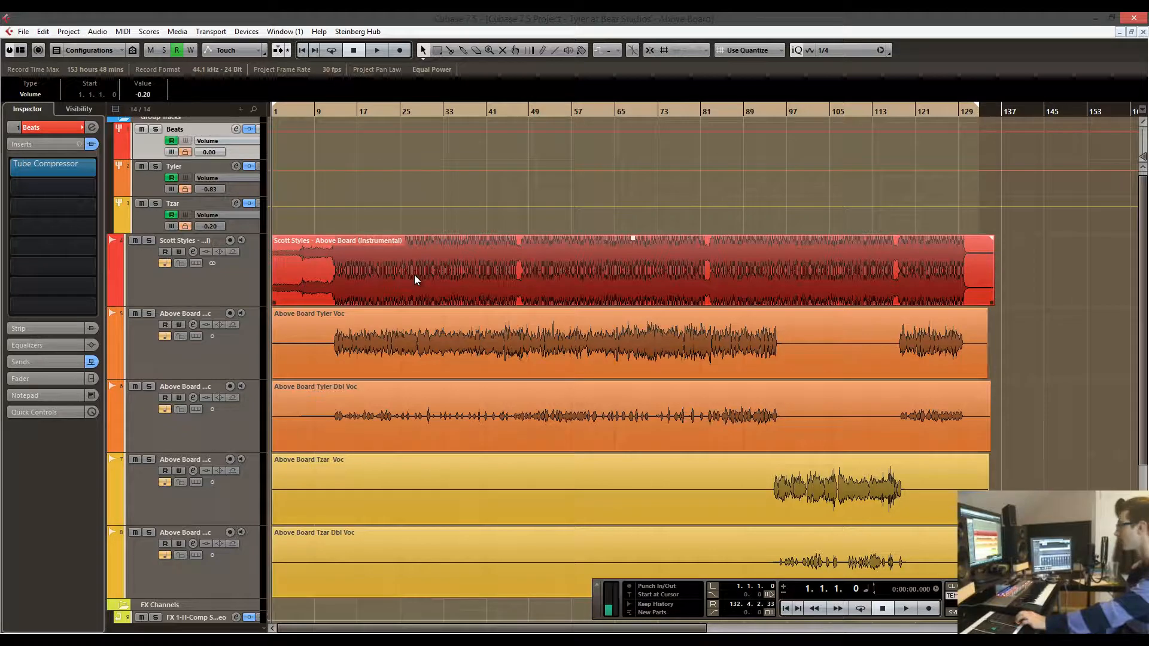
Look over the group, instrumental, vocal and FX tracks in the project, and select the instrumental track.
{"action": "scroll", "coordinate": [419, 248], "scroll_direction": "up", "scroll_amount": 1}
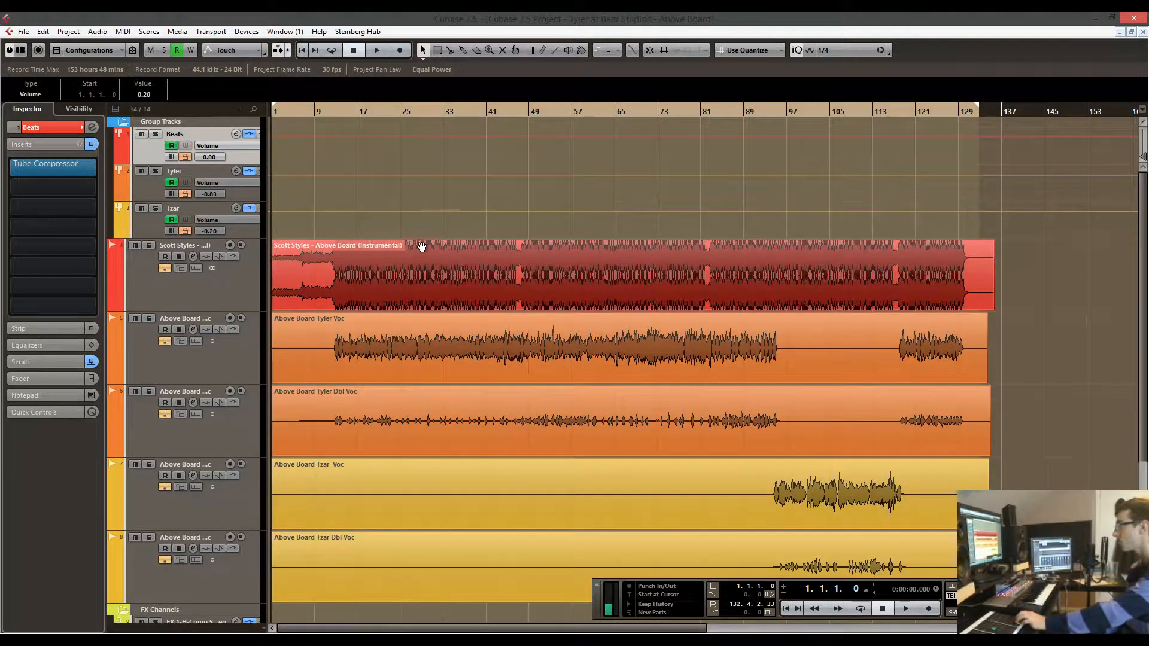
{"action": "scroll", "coordinate": [393, 202], "scroll_direction": "down", "scroll_amount": 3}
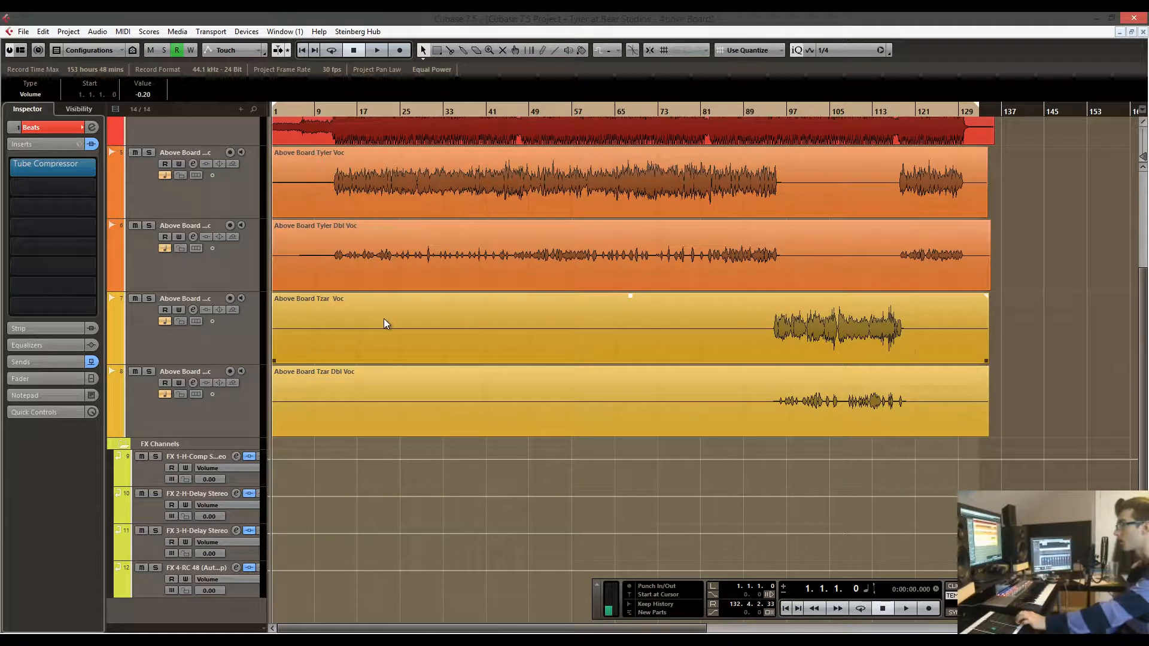
{"action": "scroll", "coordinate": [386, 307], "scroll_direction": "up", "scroll_amount": 3}
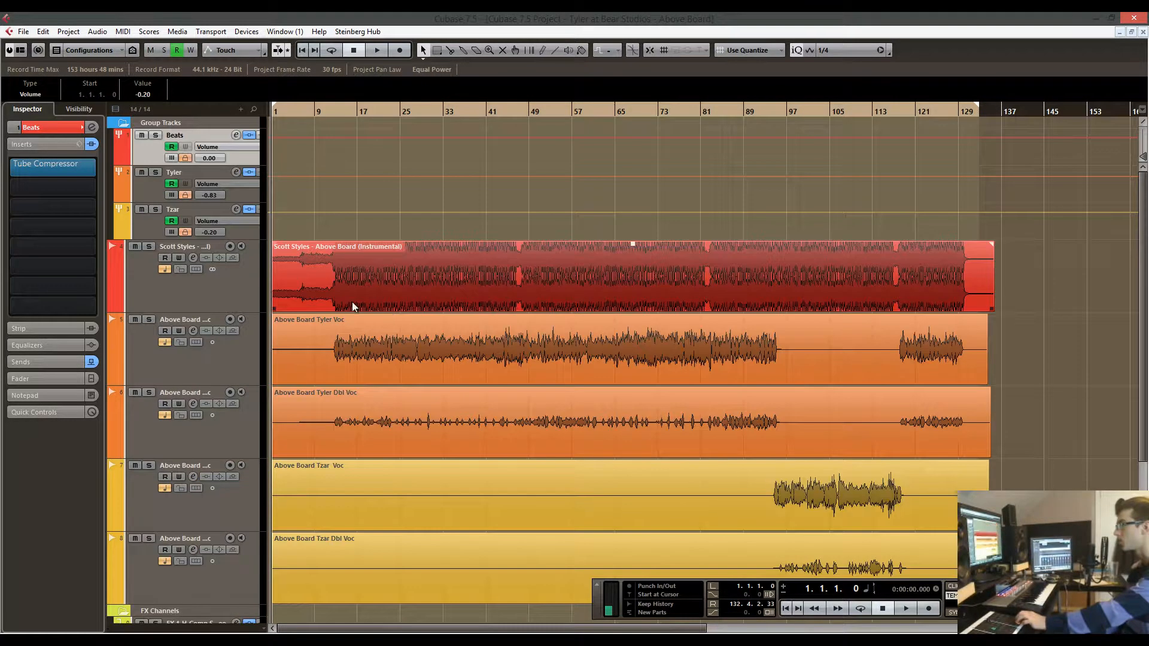
{"action": "scroll", "coordinate": [297, 306], "scroll_direction": "down", "scroll_amount": 3}
{"action": "scroll", "coordinate": [317, 339], "scroll_direction": "up", "scroll_amount": 3}
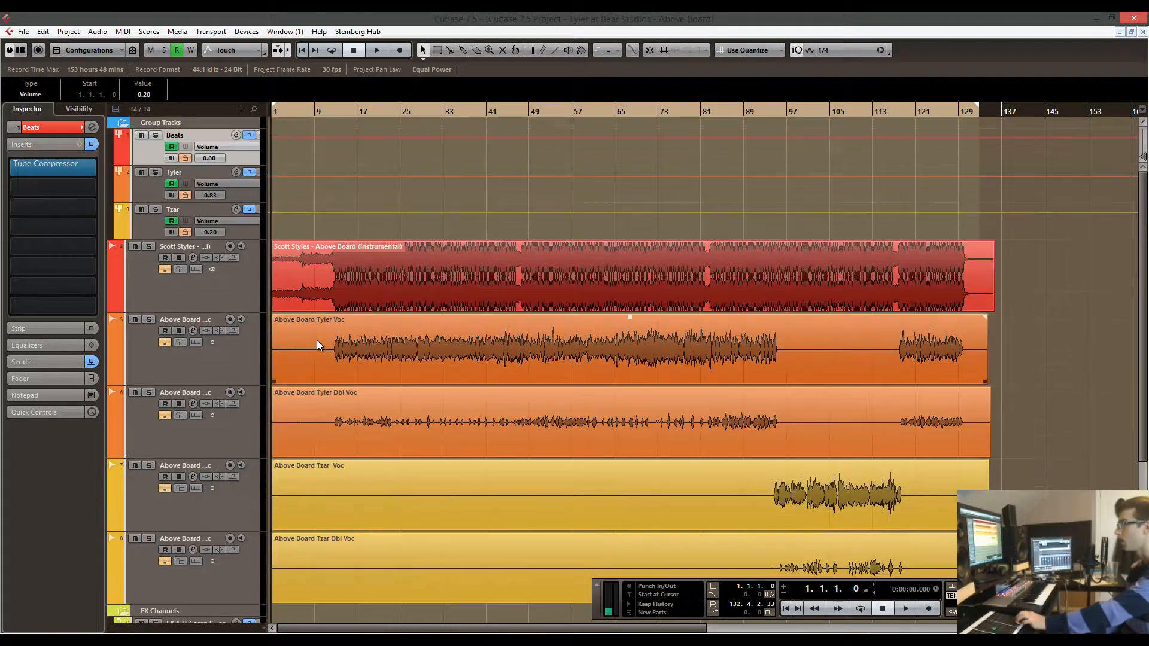
{"action": "left_click", "coordinate": [143, 282]}
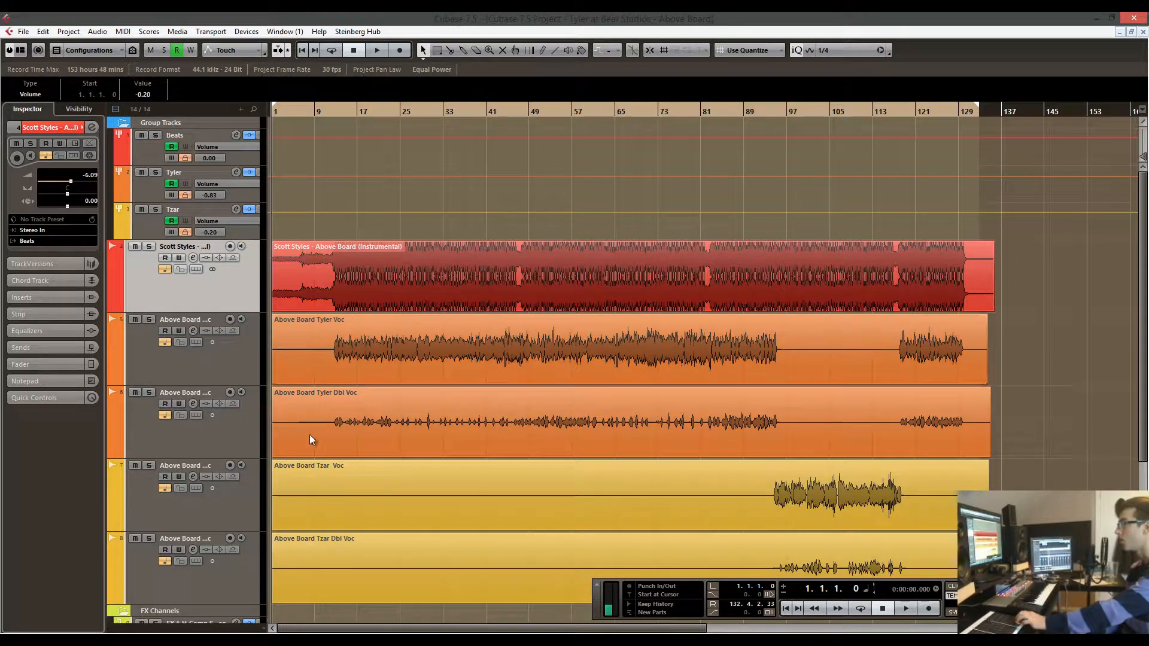
Select the first vocalist's lead and double tracks in turn, followed by the second vocalist's lead track.
{"action": "scroll", "coordinate": [339, 442], "scroll_direction": "down", "scroll_amount": 3}
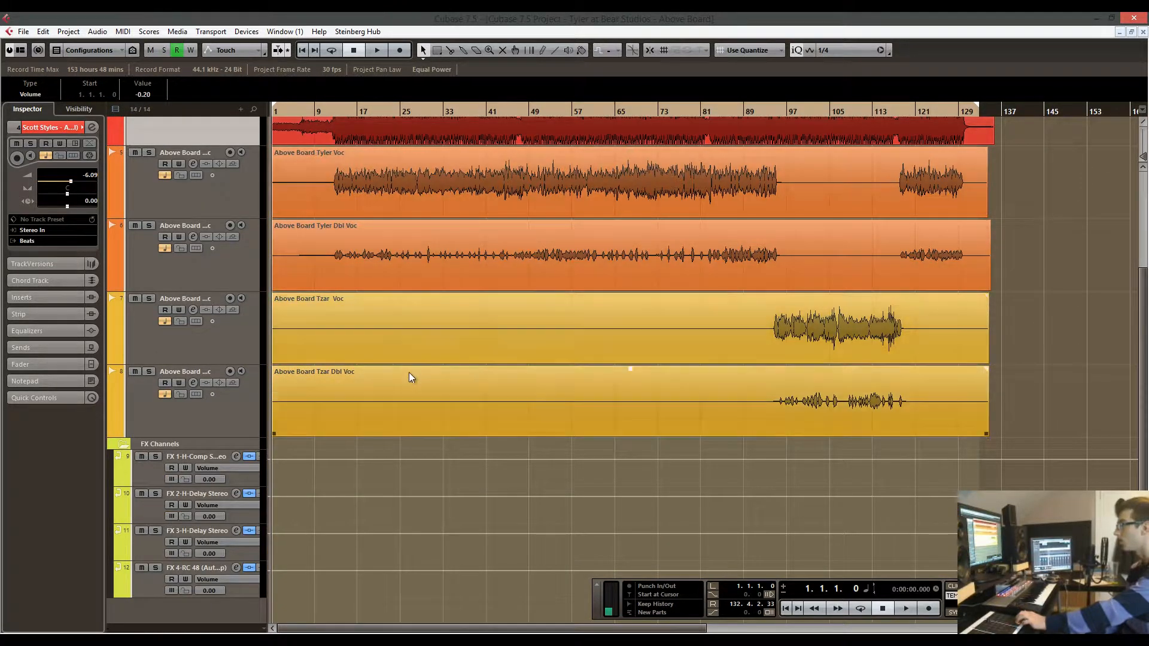
{"action": "left_click", "coordinate": [153, 197]}
{"action": "left_click", "coordinate": [309, 181]}
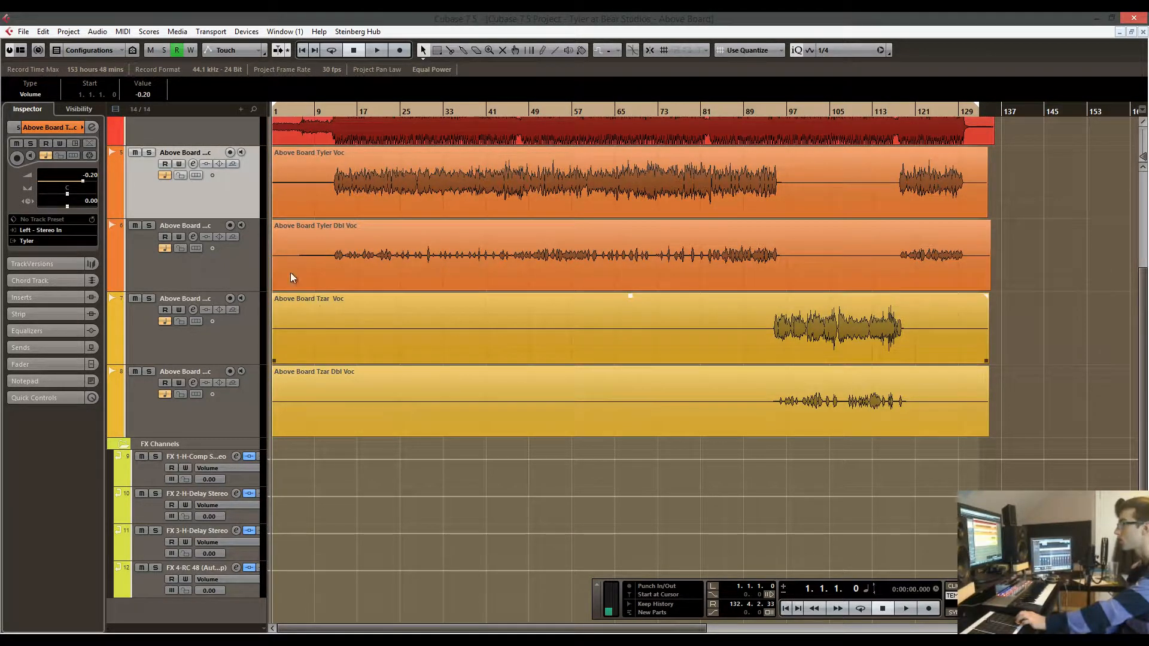
{"action": "left_click", "coordinate": [229, 256]}
{"action": "left_click", "coordinate": [619, 257]}
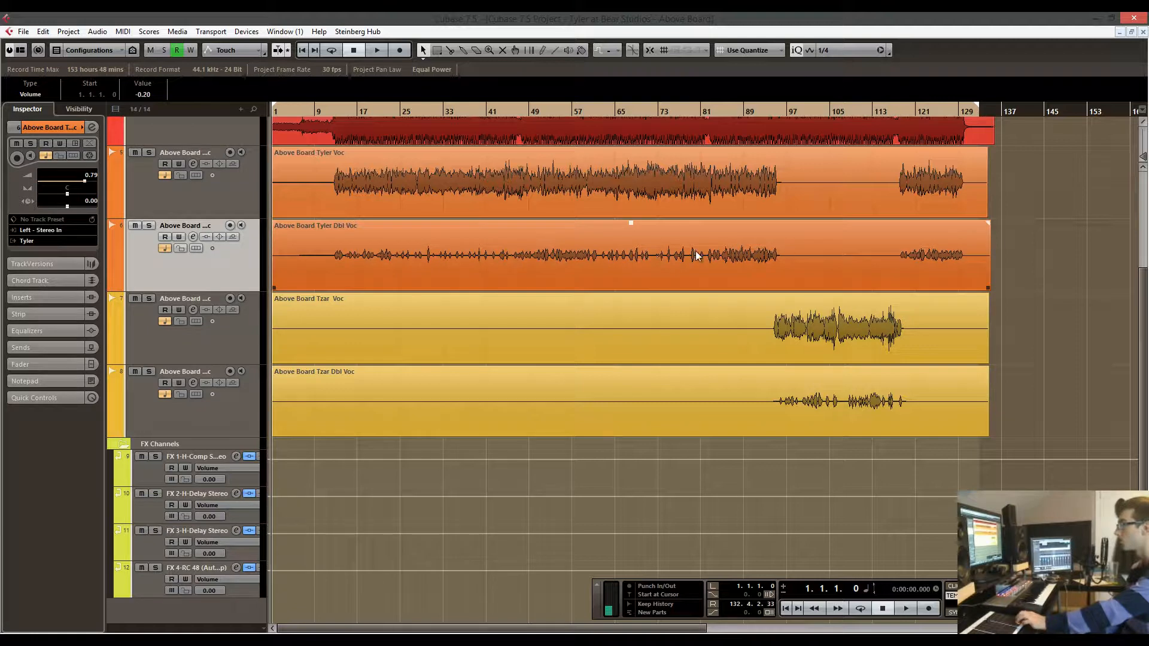
{"action": "left_click", "coordinate": [226, 354]}
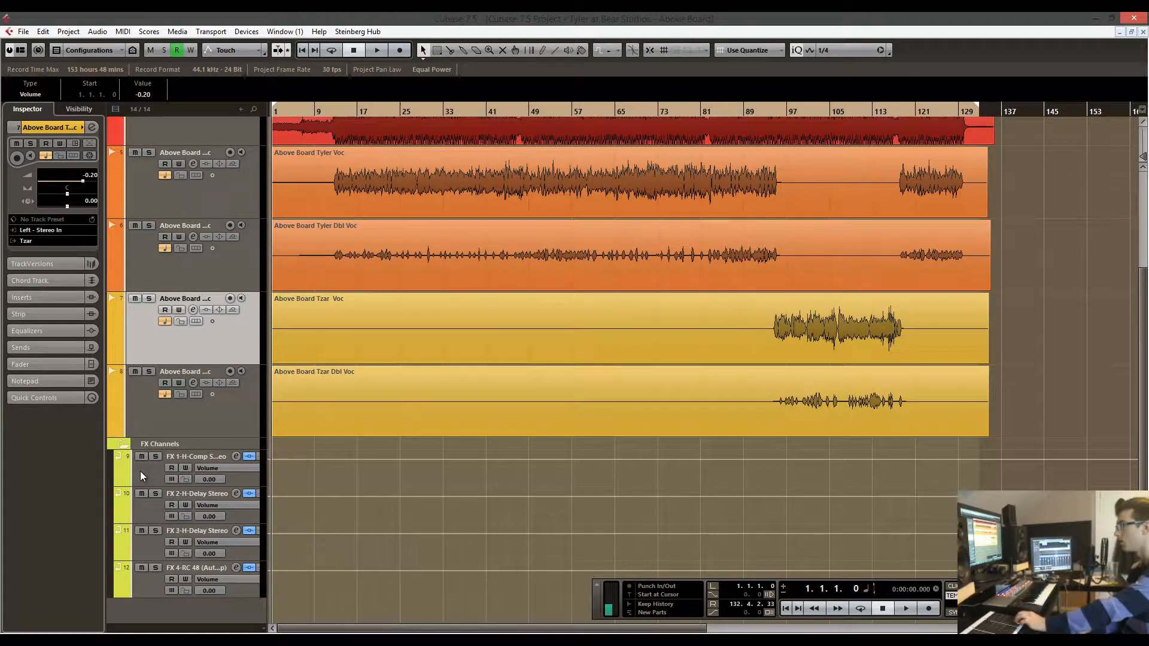
Inspect the H-Comp parallel compression insert on the FX 1 channel and close its window.
{"action": "left_click", "coordinate": [140, 475]}
{"action": "left_click", "coordinate": [62, 167]}
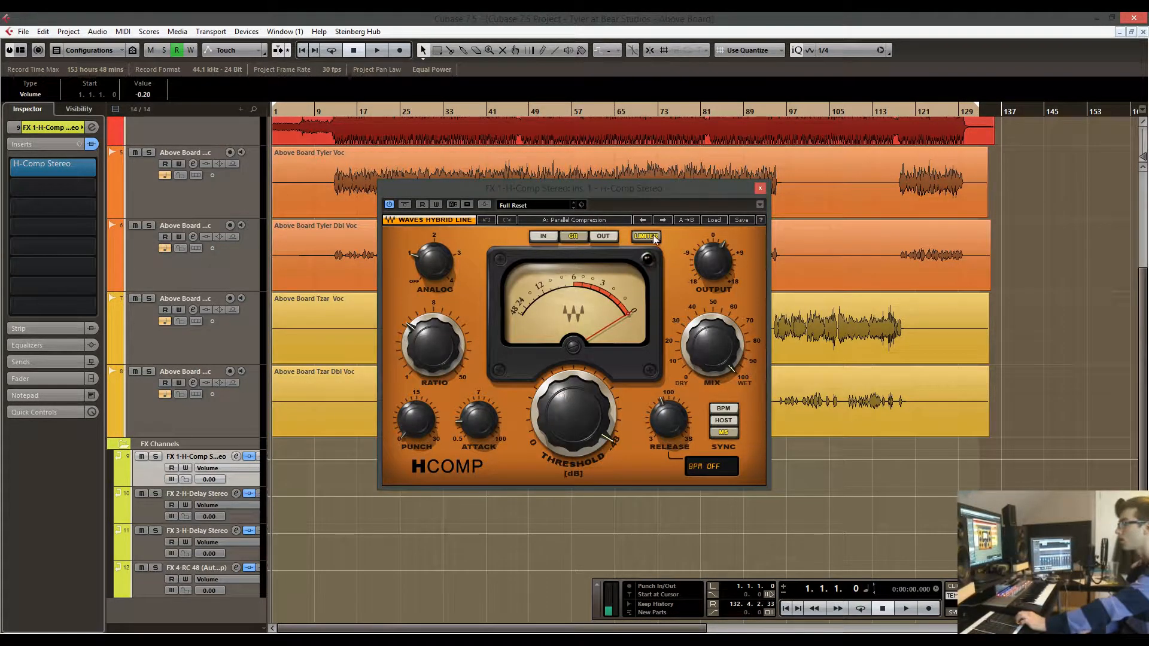
{"action": "left_click", "coordinate": [759, 187]}
Inspect the H-Delay inserts on the FX 2 and FX 3 channels to compare their delay settings.
{"action": "left_click", "coordinate": [136, 506]}
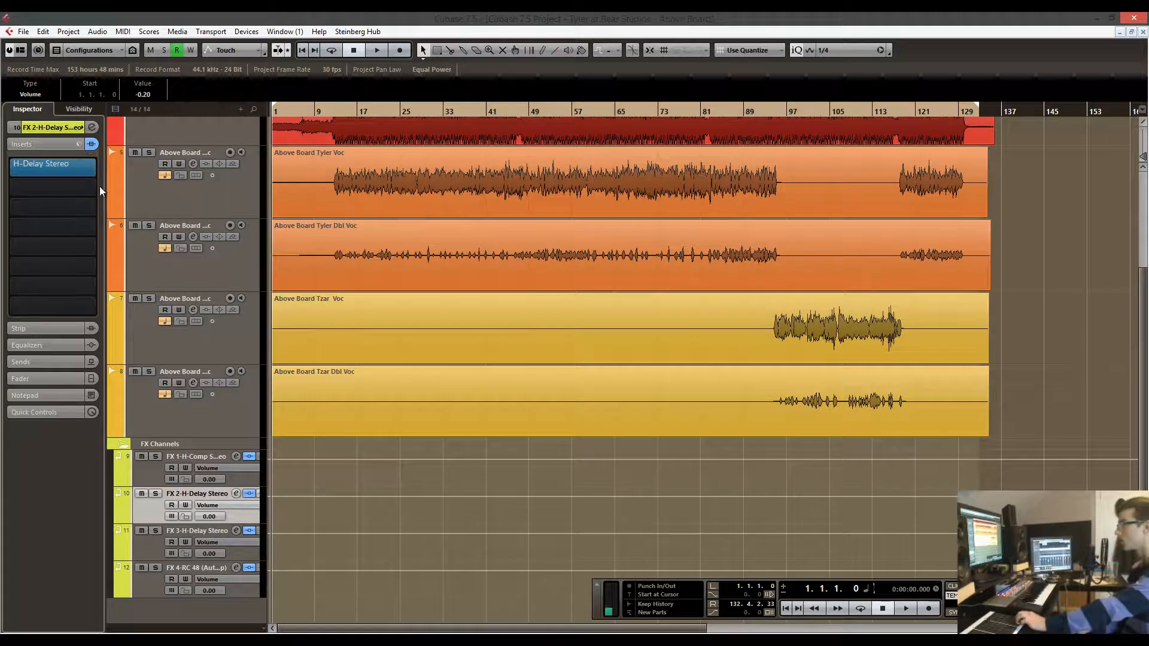
{"action": "left_click", "coordinate": [319, 271]}
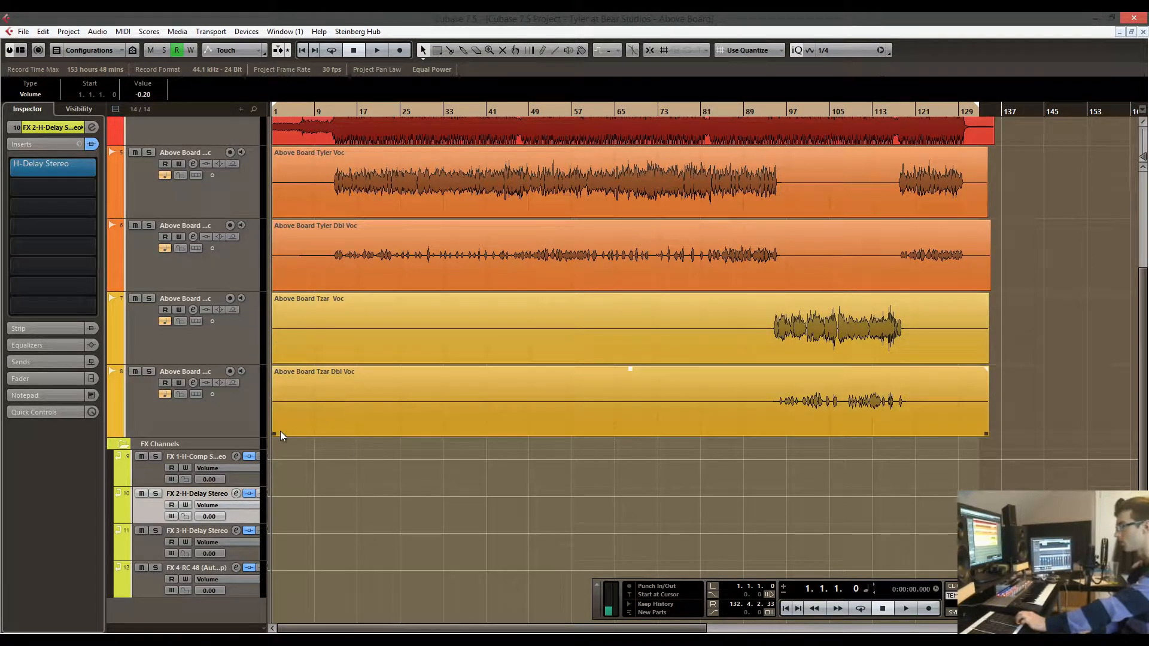
{"action": "left_click", "coordinate": [152, 554]}
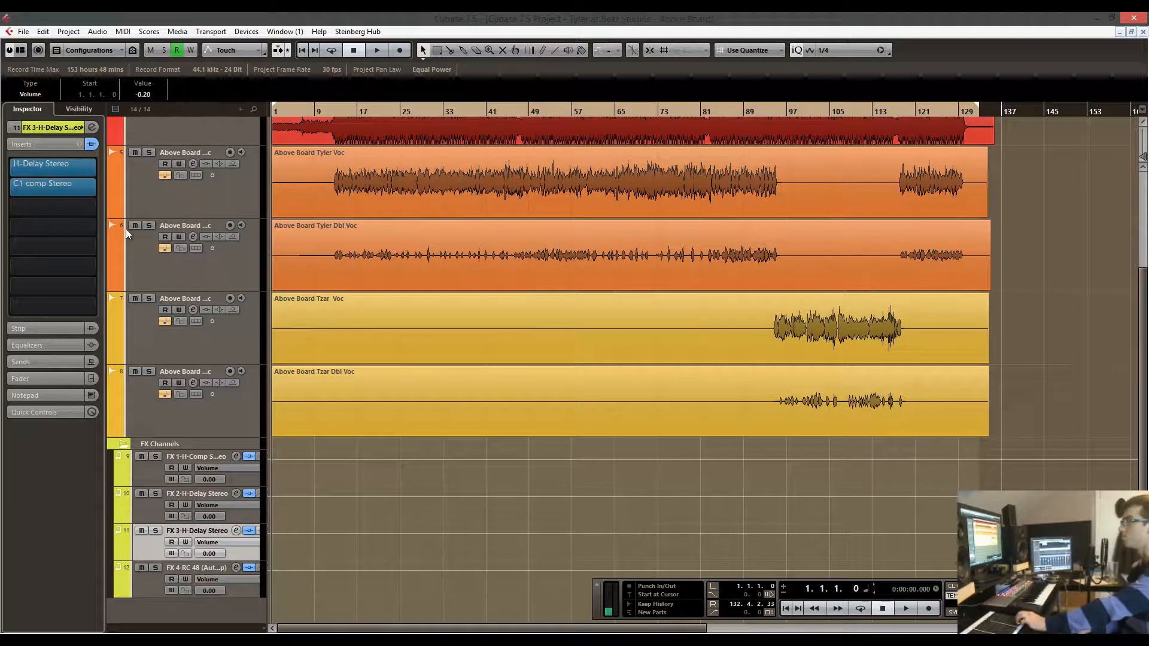
{"action": "left_click", "coordinate": [77, 166]}
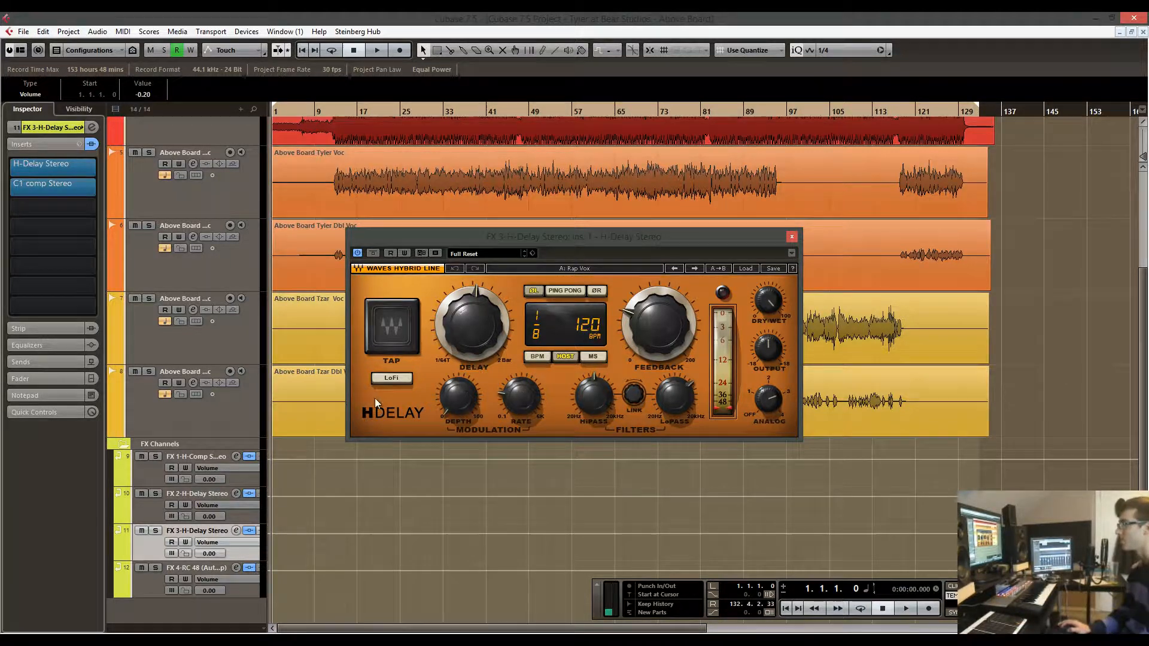
{"action": "left_click", "coordinate": [161, 500]}
{"action": "left_click", "coordinate": [65, 170]}
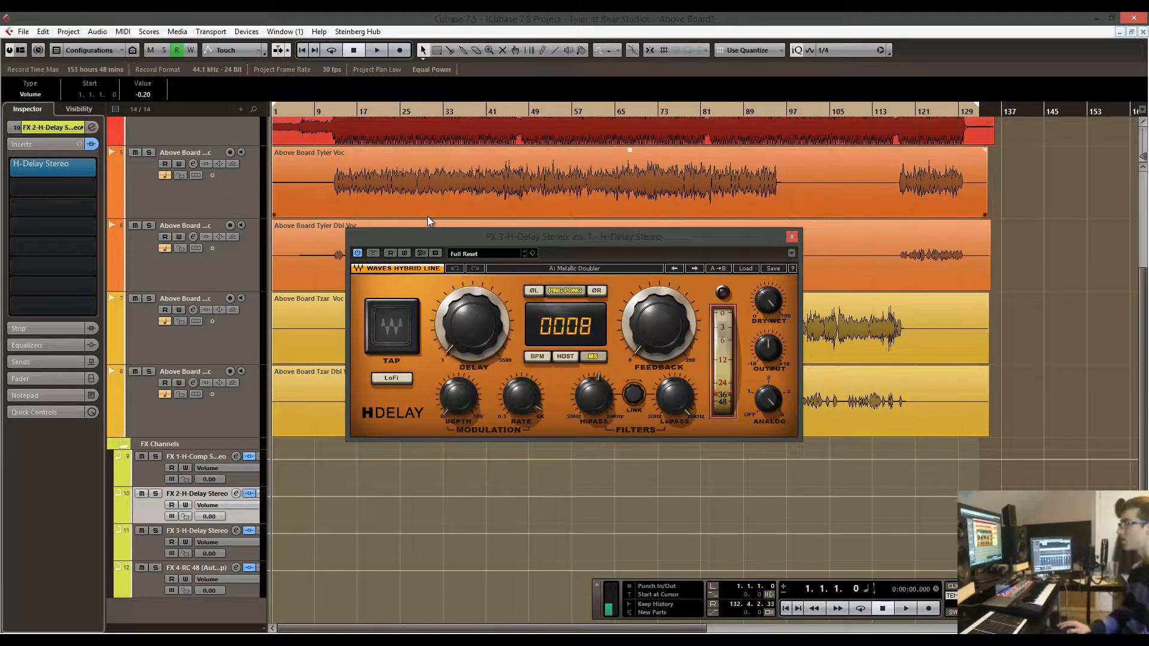
{"action": "left_click", "coordinate": [791, 239]}
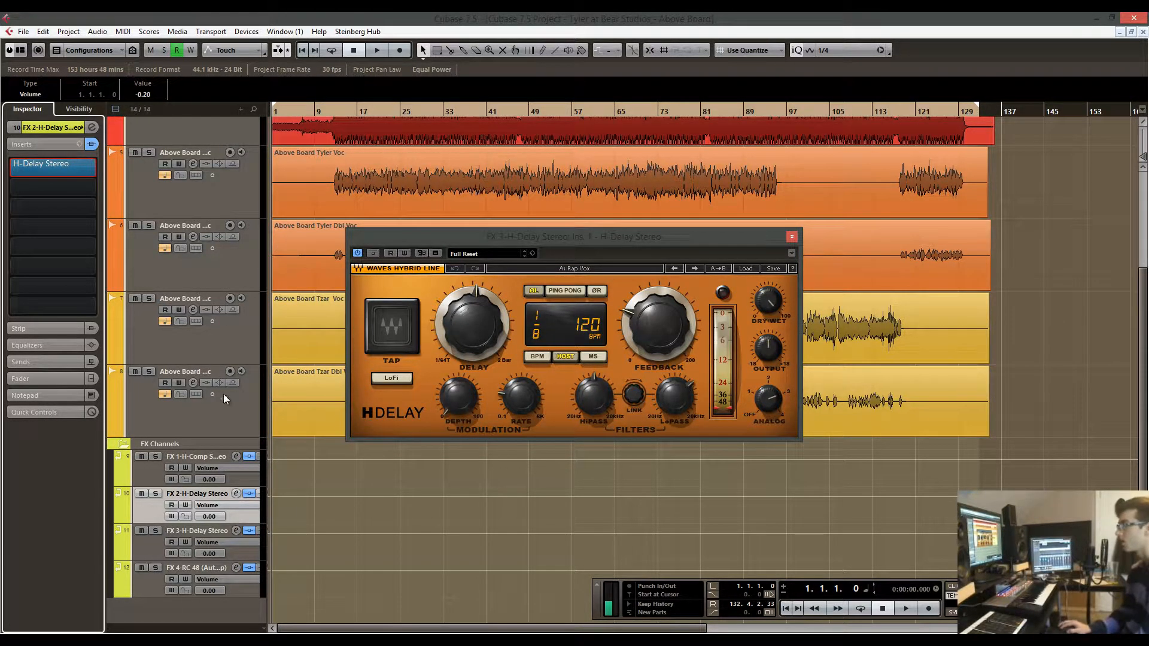
Select the FX 3 channel, close its H-Delay window, and inspect its C1 comp insert.
{"action": "left_click", "coordinate": [142, 543]}
{"action": "left_click", "coordinate": [794, 237]}
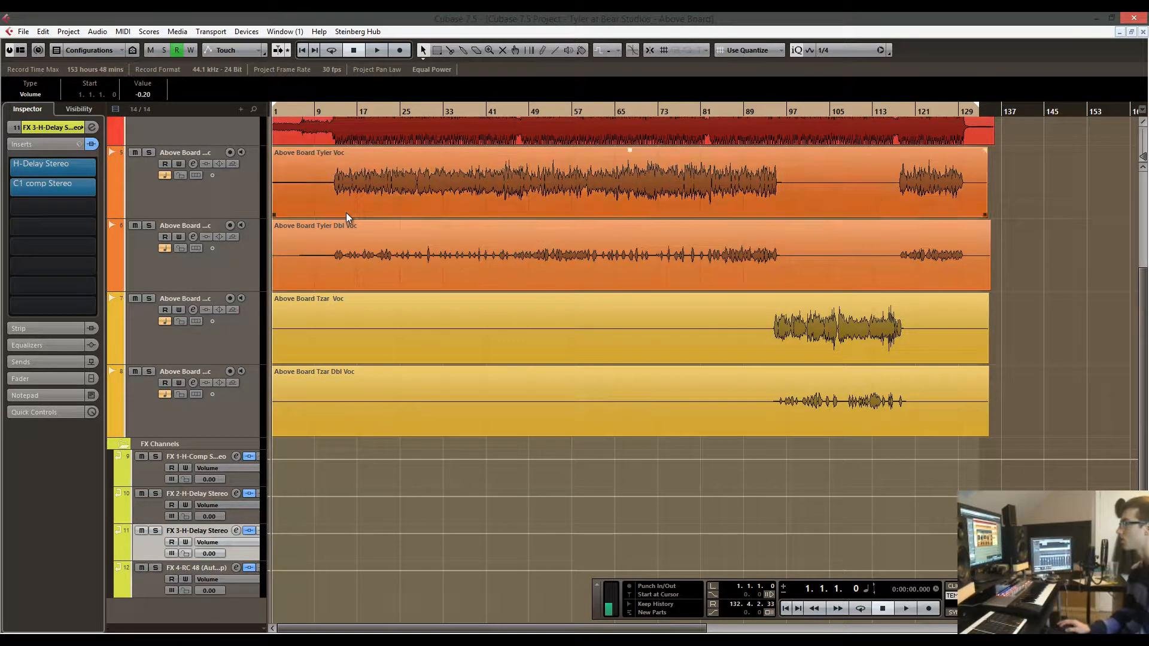
{"action": "left_click", "coordinate": [71, 184]}
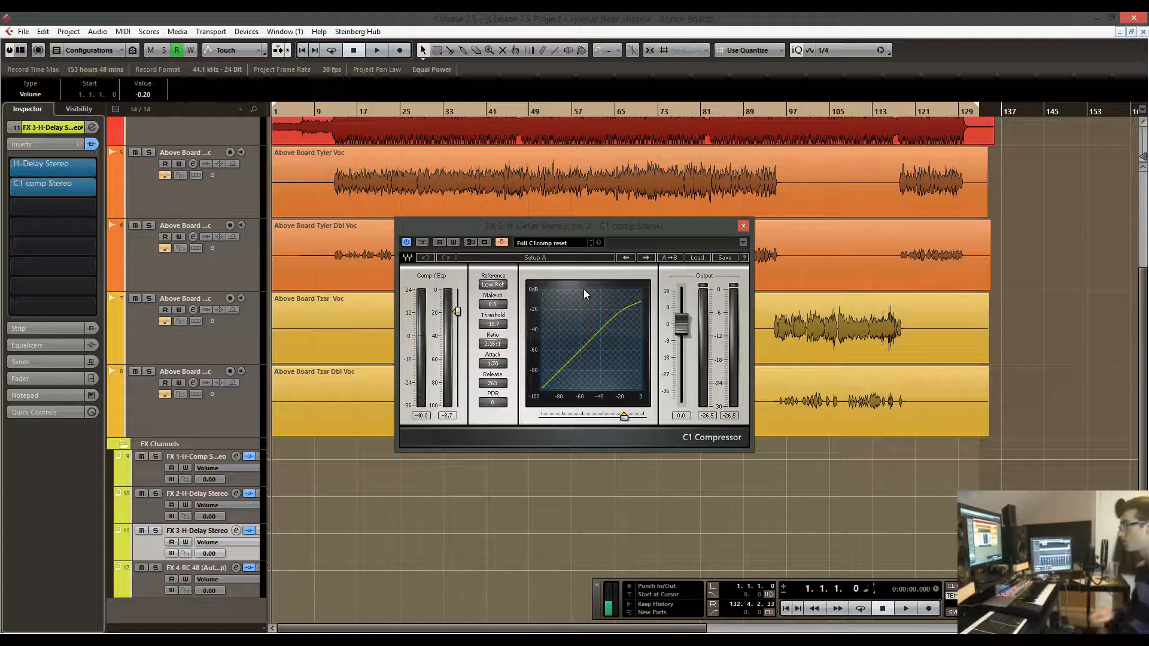
{"action": "left_click", "coordinate": [742, 226]}
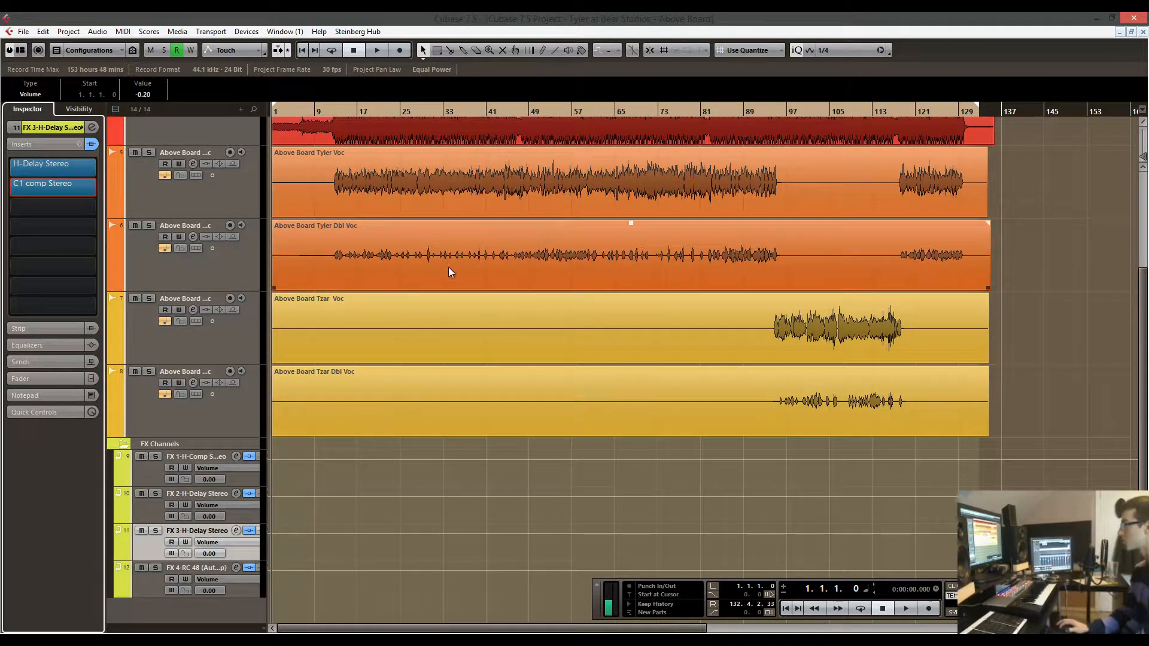
Move the playhead to about bar 9 and back to the start of the project.
{"action": "scroll", "coordinate": [399, 303], "scroll_direction": "up", "scroll_amount": 4}
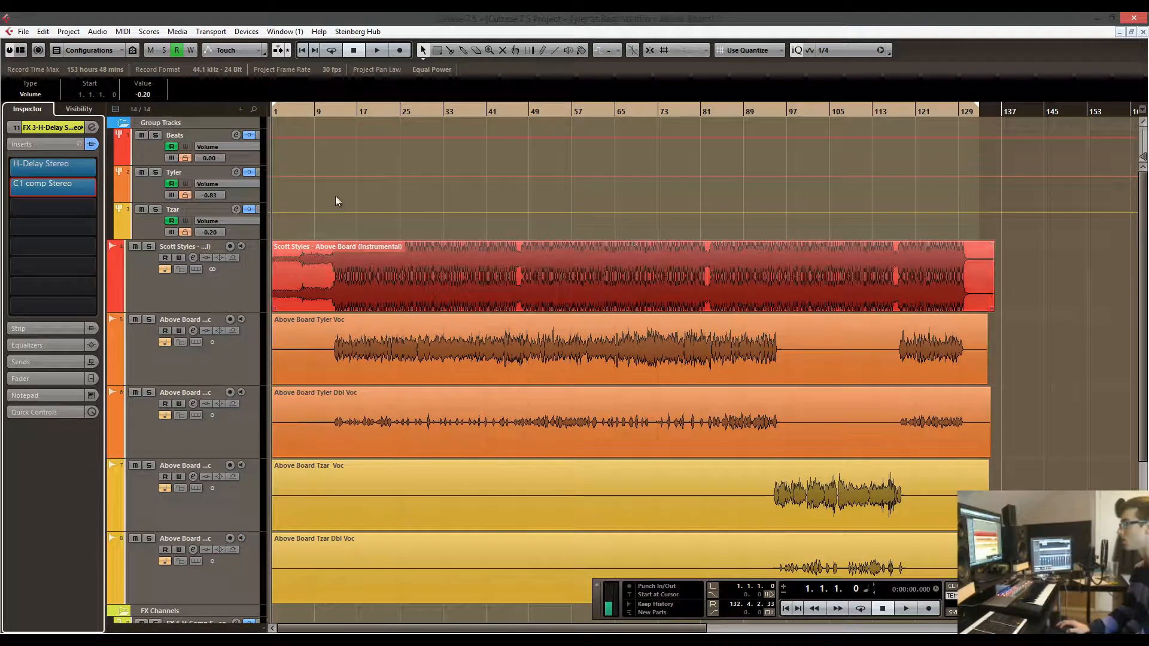
{"action": "left_click", "coordinate": [318, 110]}
{"action": "left_click_drag", "start_coordinate": [317, 107], "coordinate": [275, 103]}
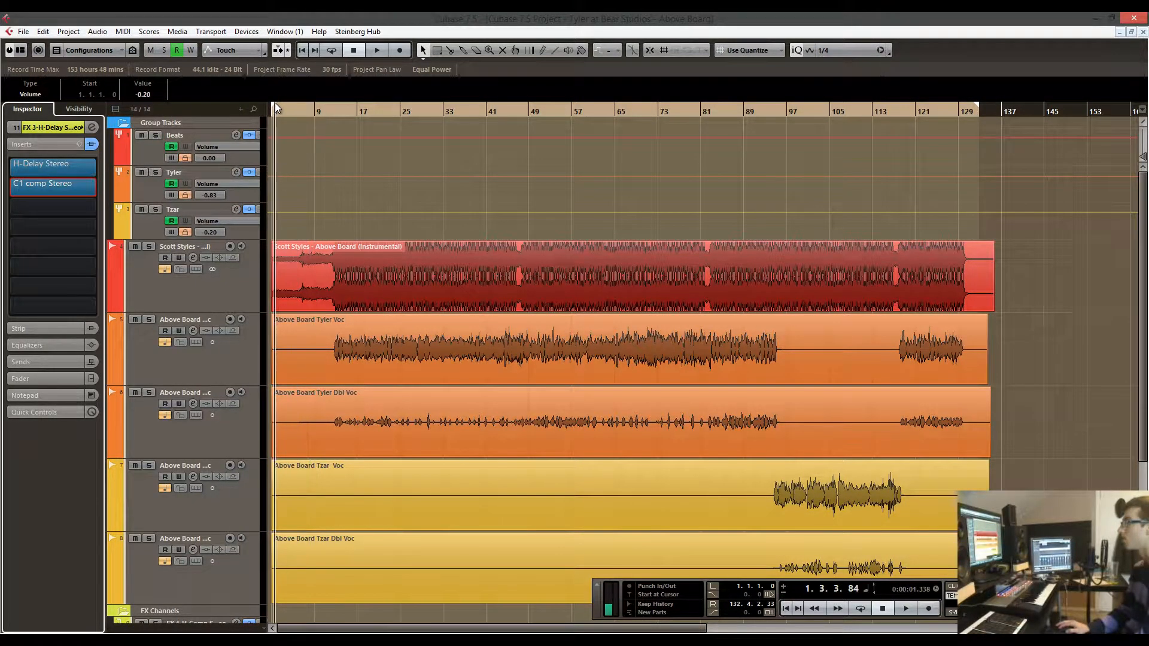
{"action": "left_click", "coordinate": [421, 335]}
Select the FX 4 channel to view its RC 48 reverb insert.
{"action": "scroll", "coordinate": [346, 329], "scroll_direction": "down", "scroll_amount": 3}
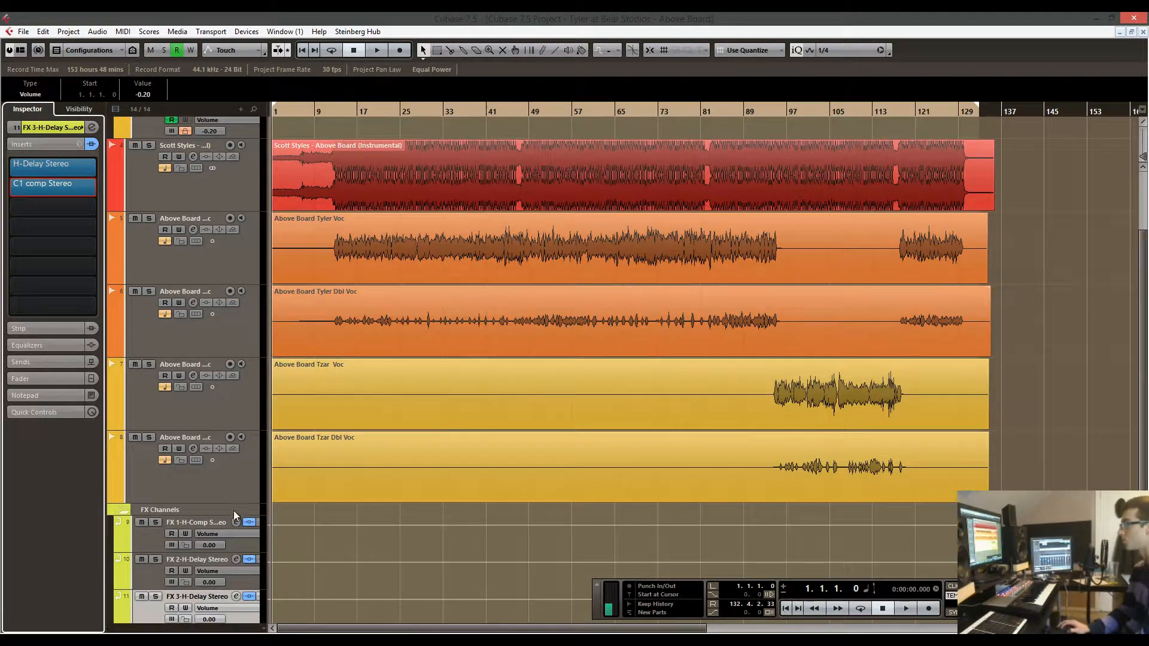
{"action": "scroll", "coordinate": [343, 514], "scroll_direction": "down", "scroll_amount": 2}
{"action": "left_click", "coordinate": [169, 570]}
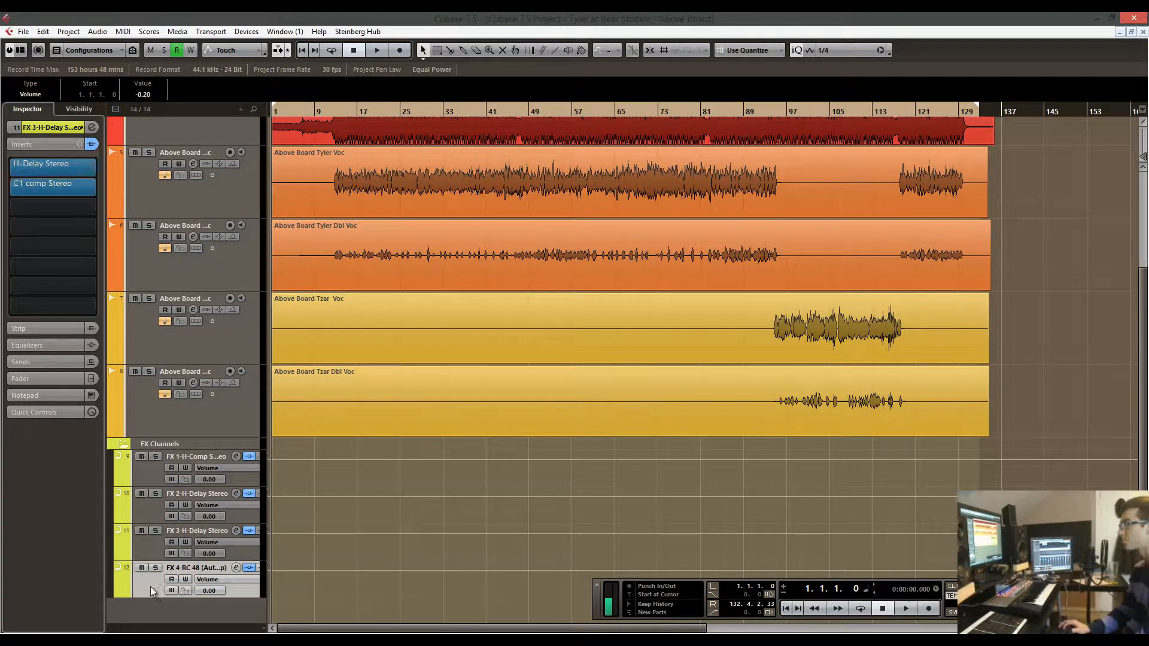
{"action": "left_click", "coordinate": [390, 279]}
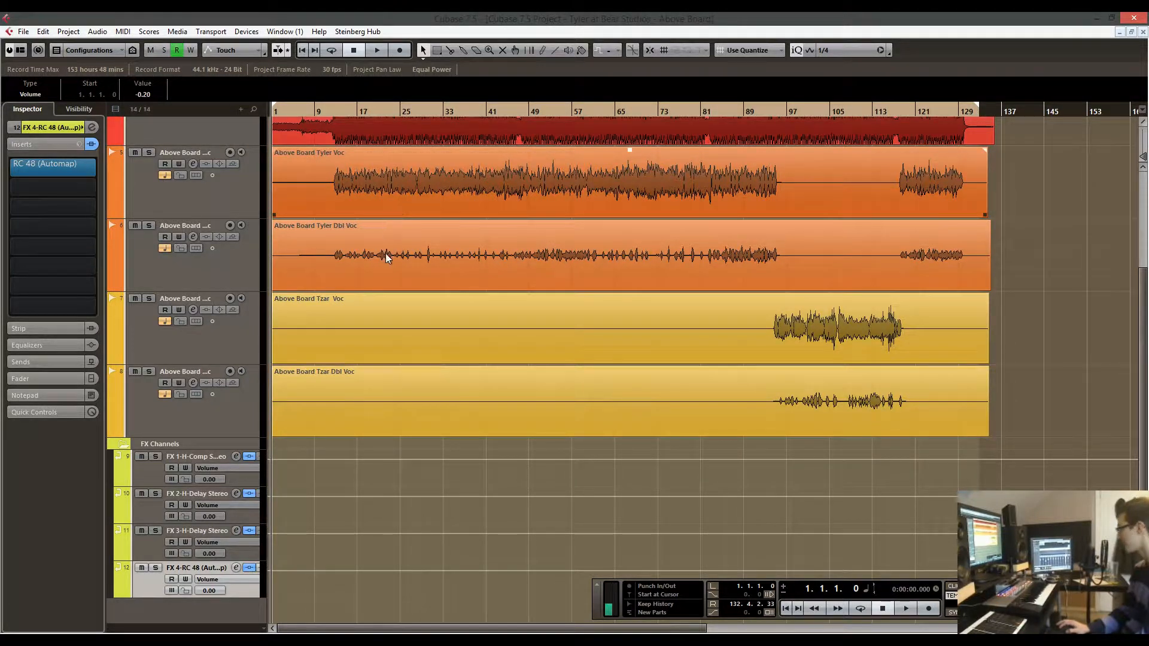
Select the instrumental track, followed by the Beats group, to view its FX 1 and FX 4 sends.
{"action": "scroll", "coordinate": [353, 371], "scroll_direction": "up", "scroll_amount": 3}
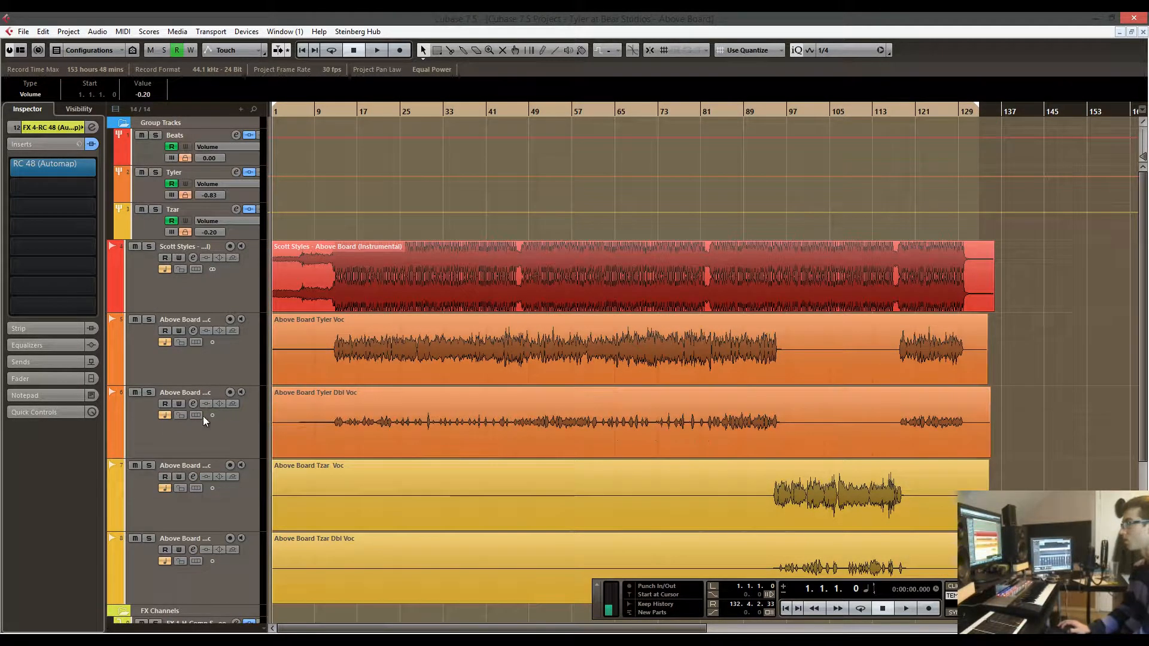
{"action": "left_click", "coordinate": [154, 289]}
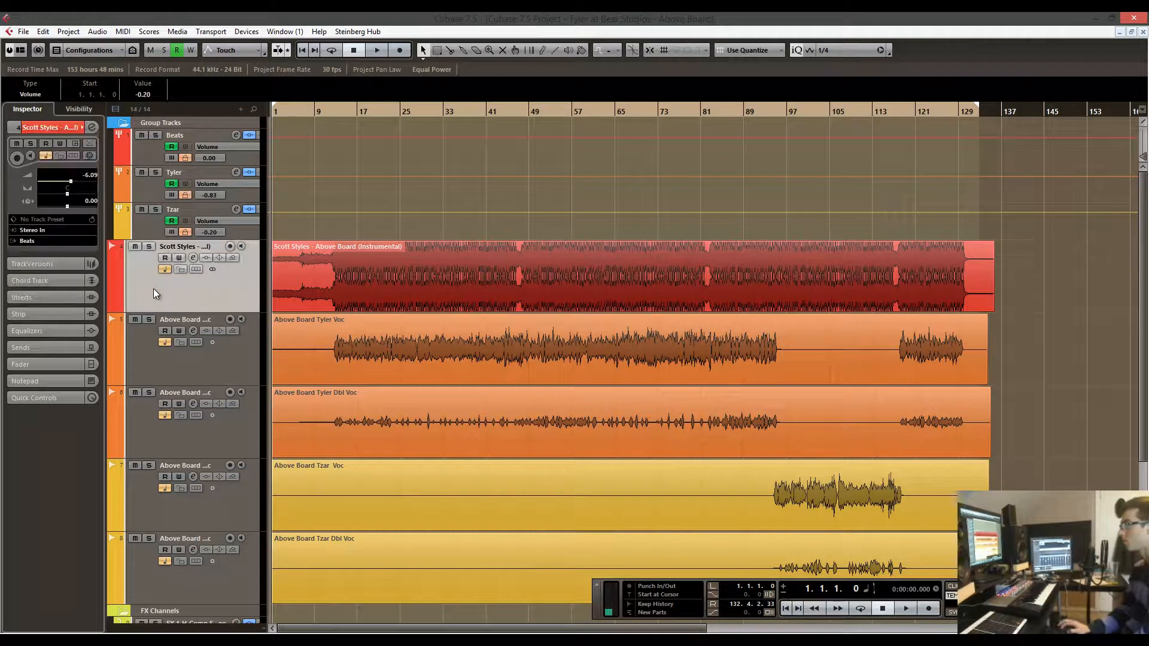
{"action": "left_click", "coordinate": [146, 153]}
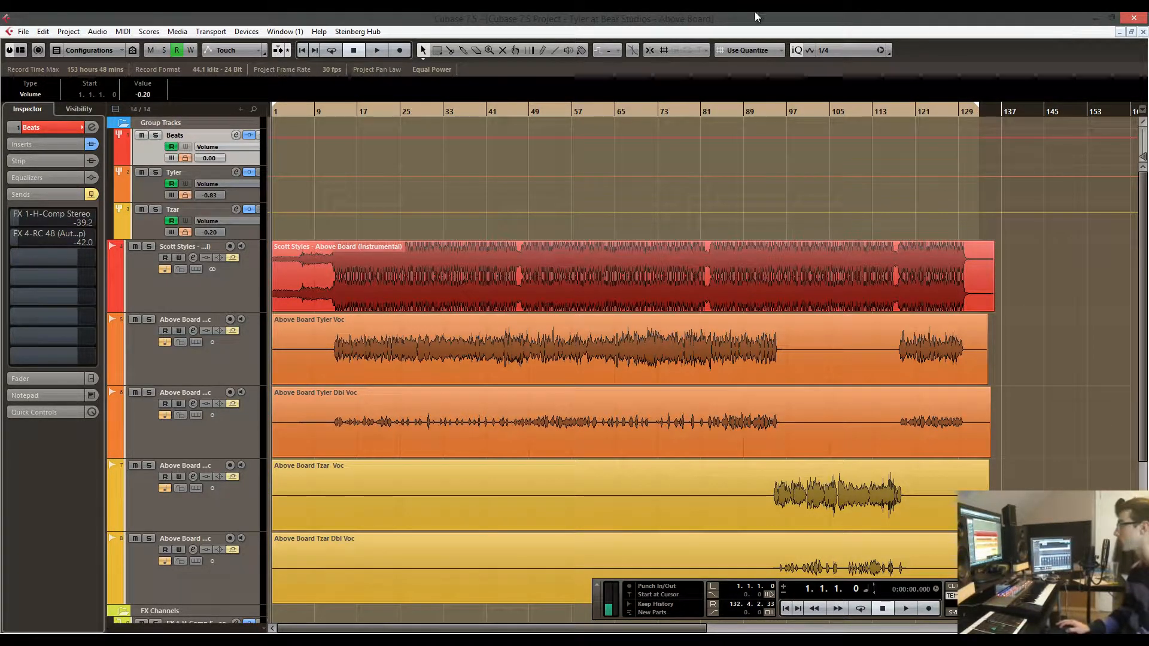
Solo and unsolo the first vocal group with the playhead near bar 10, and return to the project start.
{"action": "left_click_drag", "start_coordinate": [294, 114], "coordinate": [323, 118]}
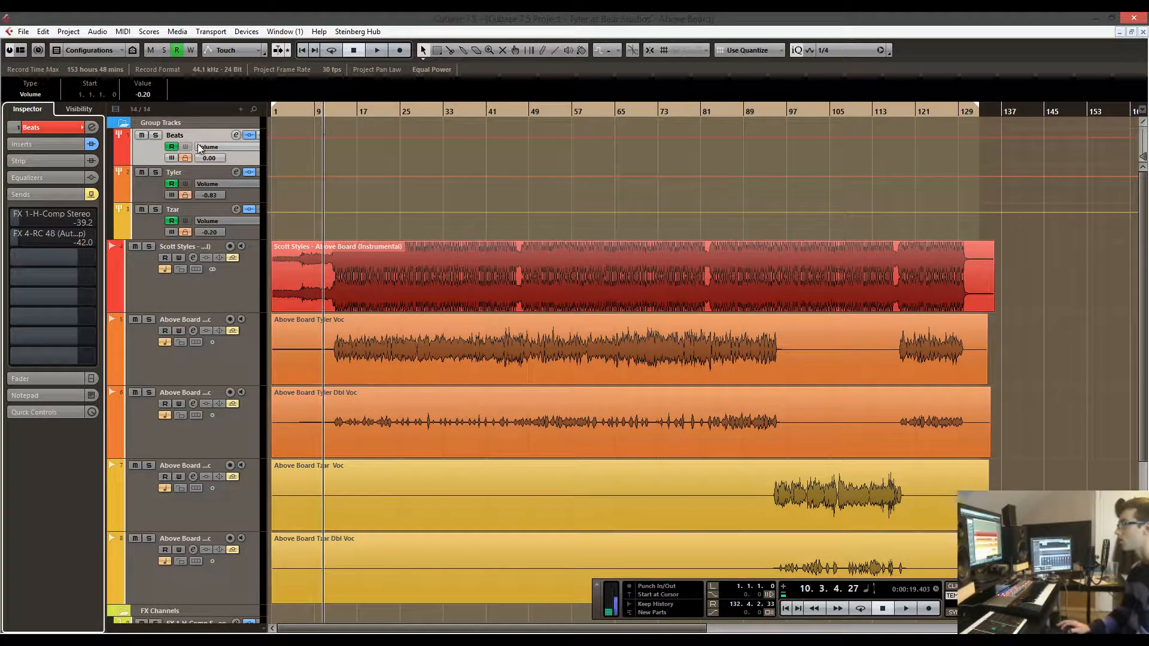
{"action": "left_click", "coordinate": [155, 173]}
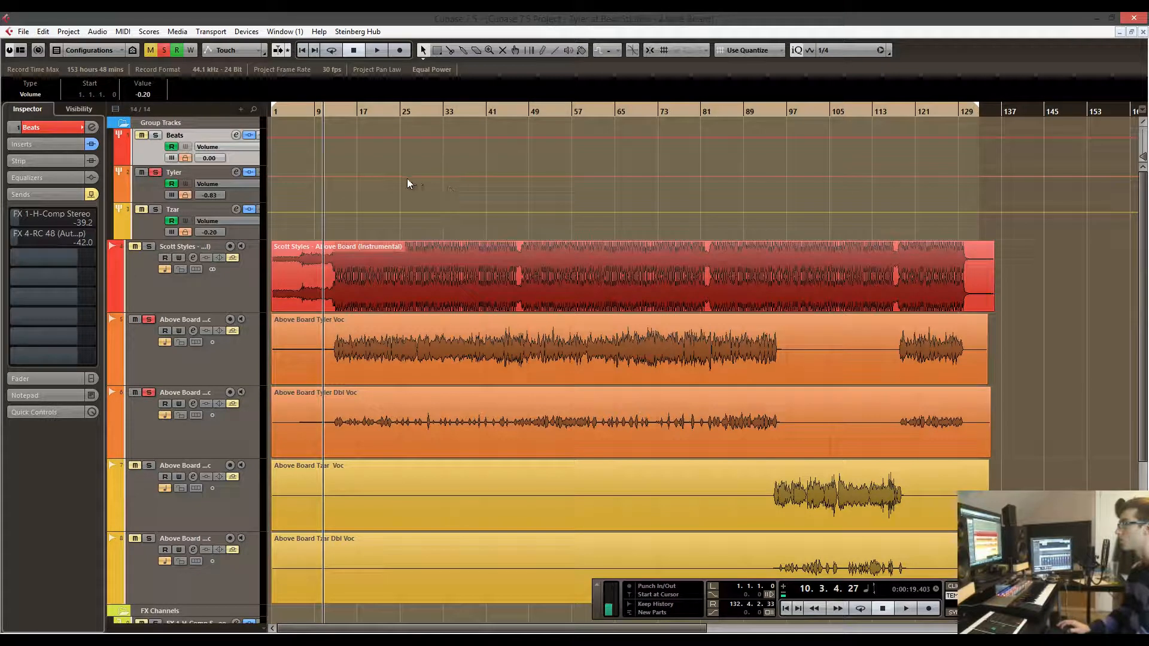
{"action": "left_click", "coordinate": [155, 173]}
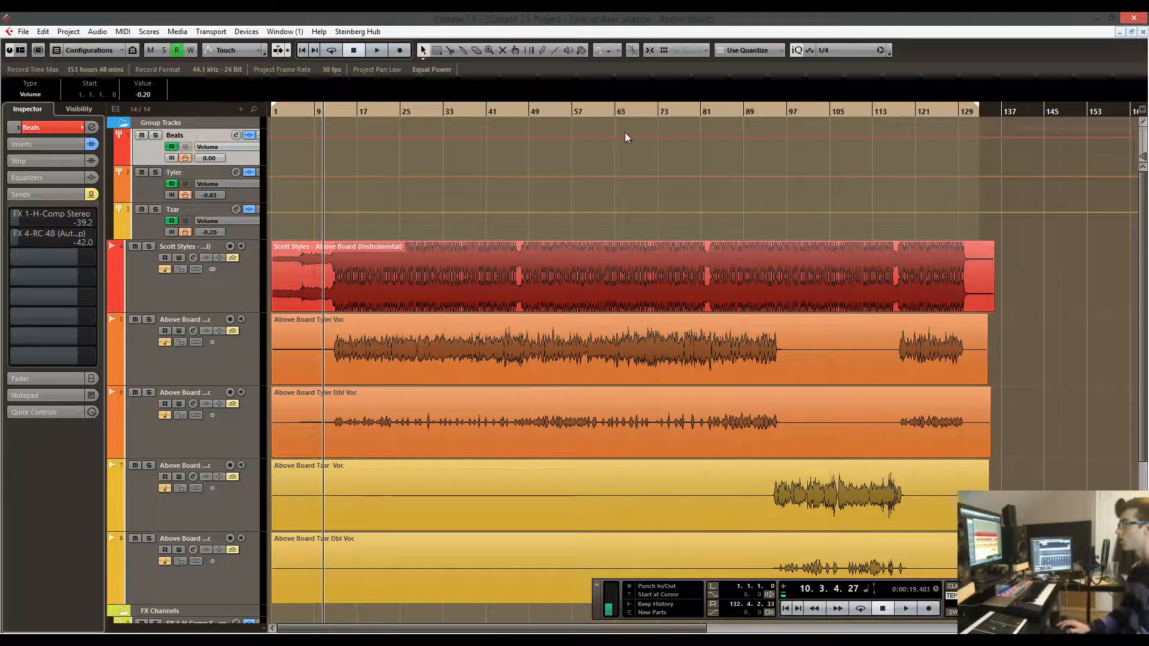
{"action": "key", "text": "Home"}
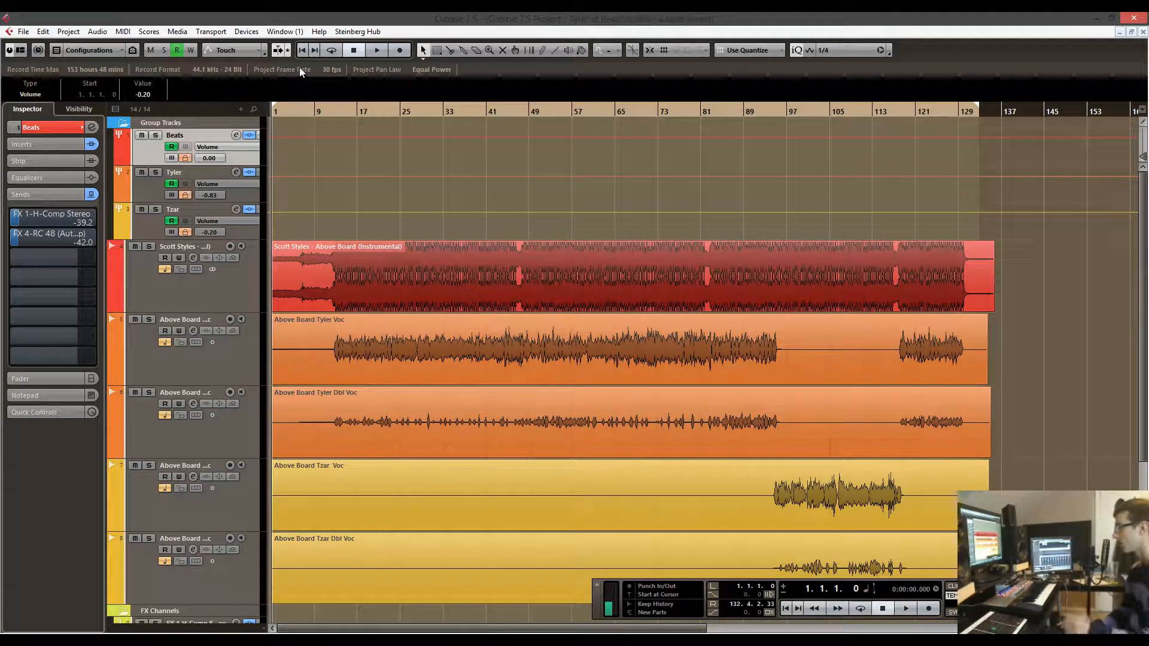
Play the project from the start, set the oscilloscope's AMP to 0.660 and adjust its TIME knob.
{"action": "key", "text": "space"}
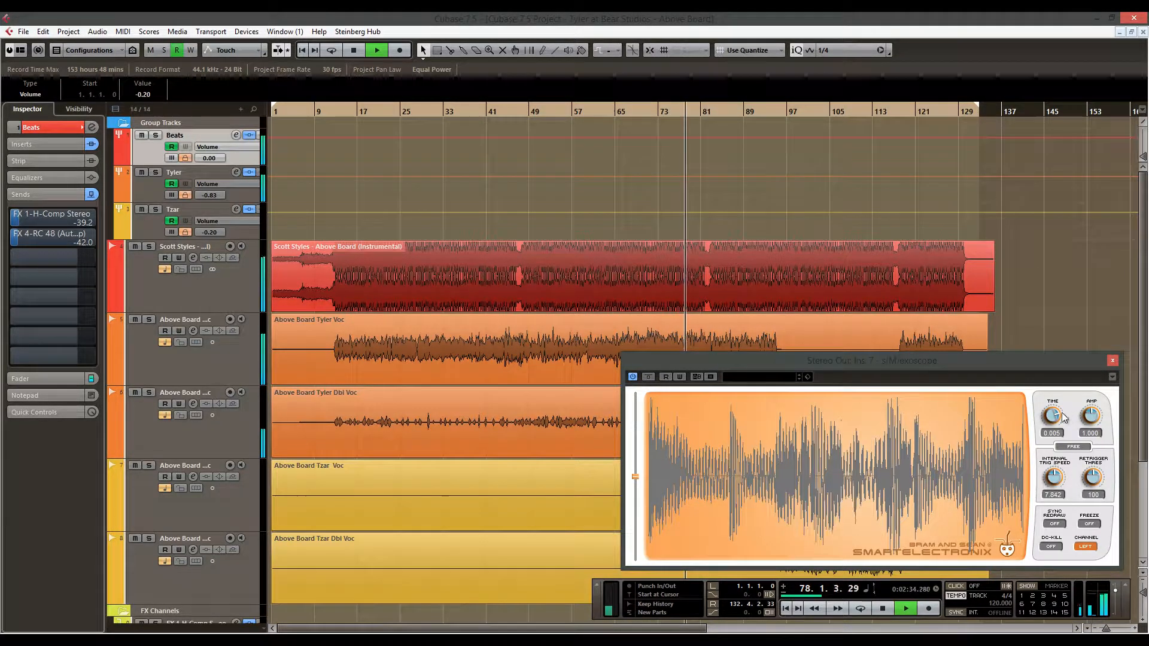
{"action": "left_click_drag", "start_coordinate": [1090, 417], "coordinate": [1089, 426]}
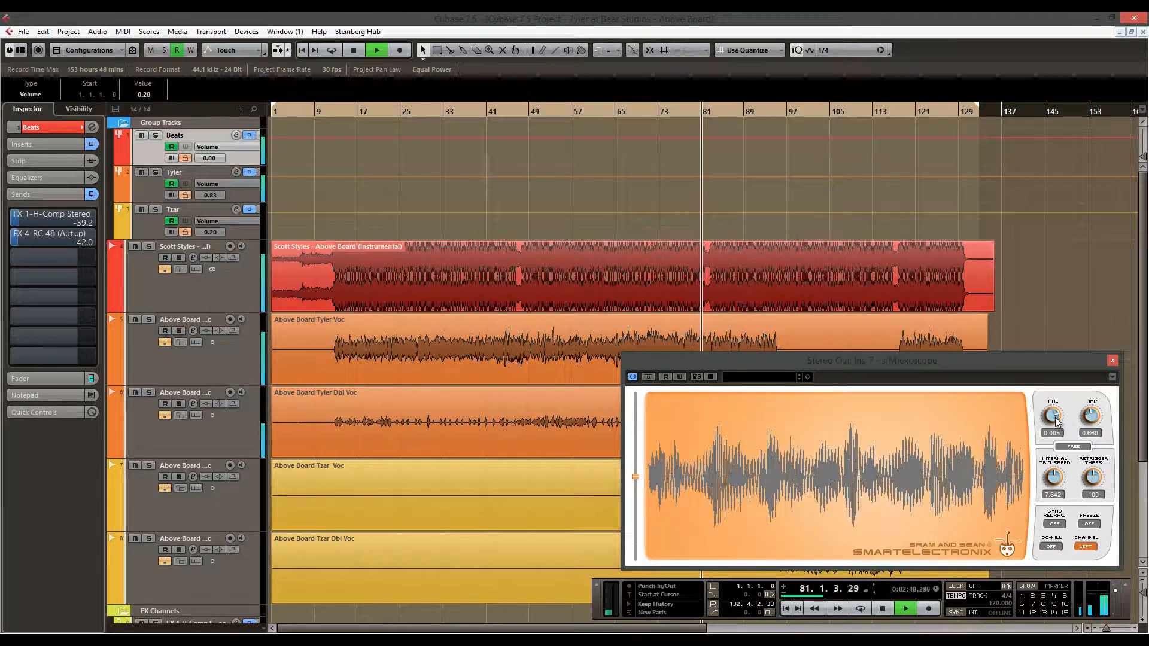
{"action": "left_click_drag", "start_coordinate": [1057, 421], "coordinate": [1058, 418]}
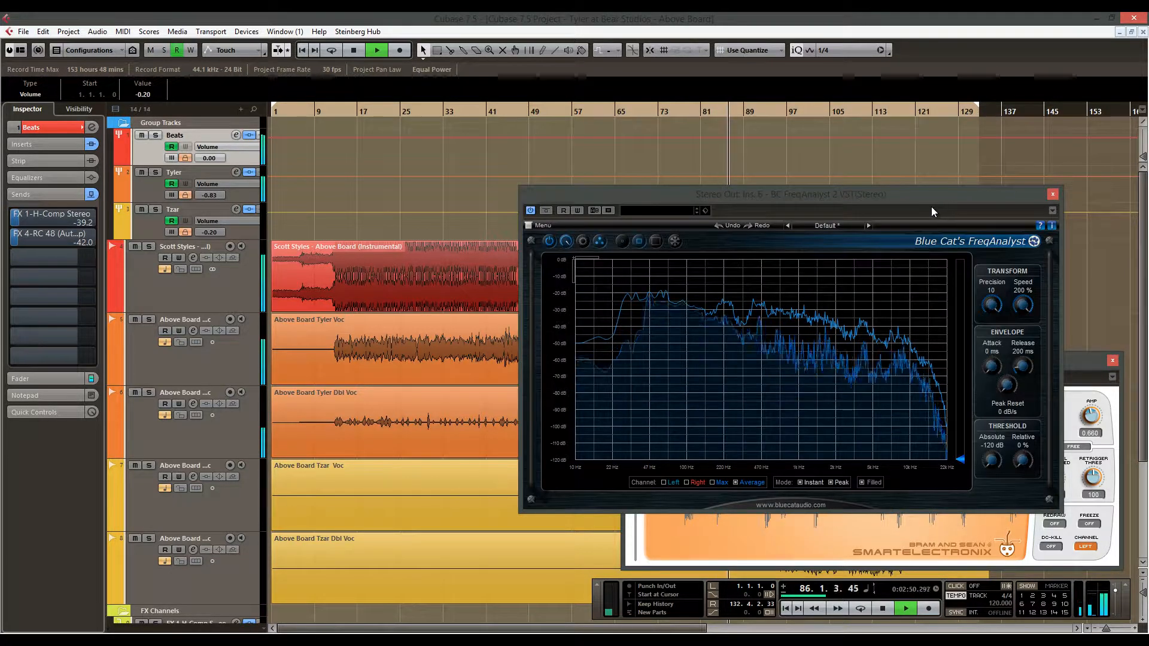
Move the Blue Cat's FreqAnalyst window so the oscilloscope's waveform display below it is uncovered.
{"action": "left_click_drag", "start_coordinate": [926, 198], "coordinate": [996, 124]}
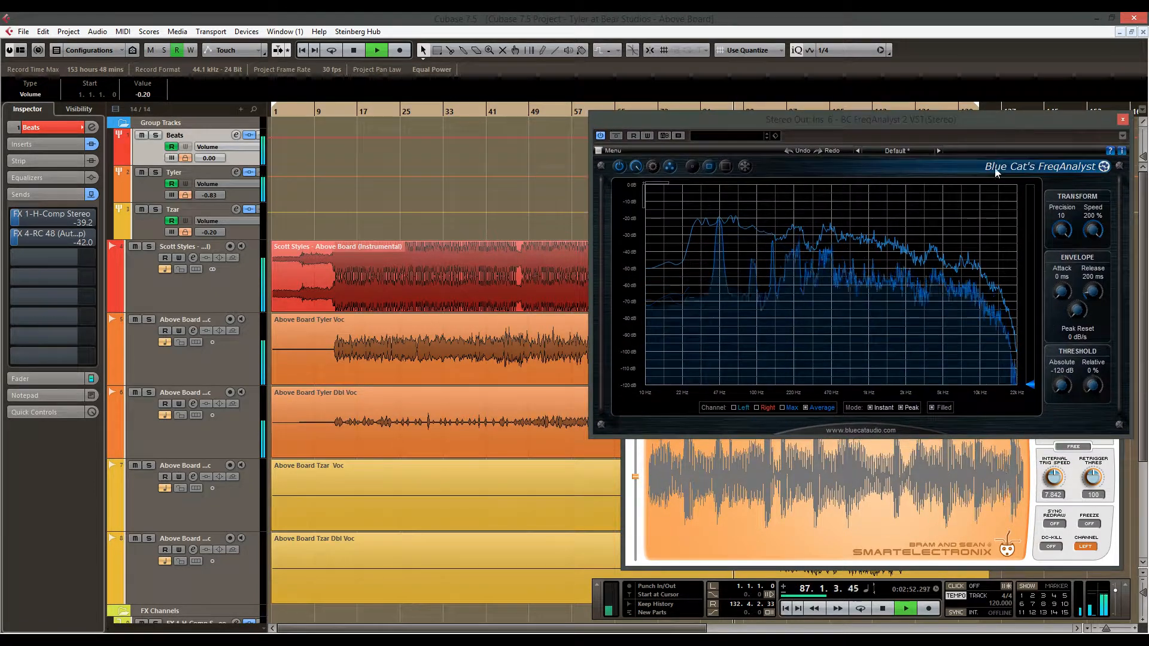
Arrange the oscilloscope, TT Dynamic Range Meter and MultiScope windows around the FreqAnalyst window while the mix plays.
{"action": "left_click", "coordinate": [909, 495]}
{"action": "left_click_drag", "start_coordinate": [926, 361], "coordinate": [918, 382]}
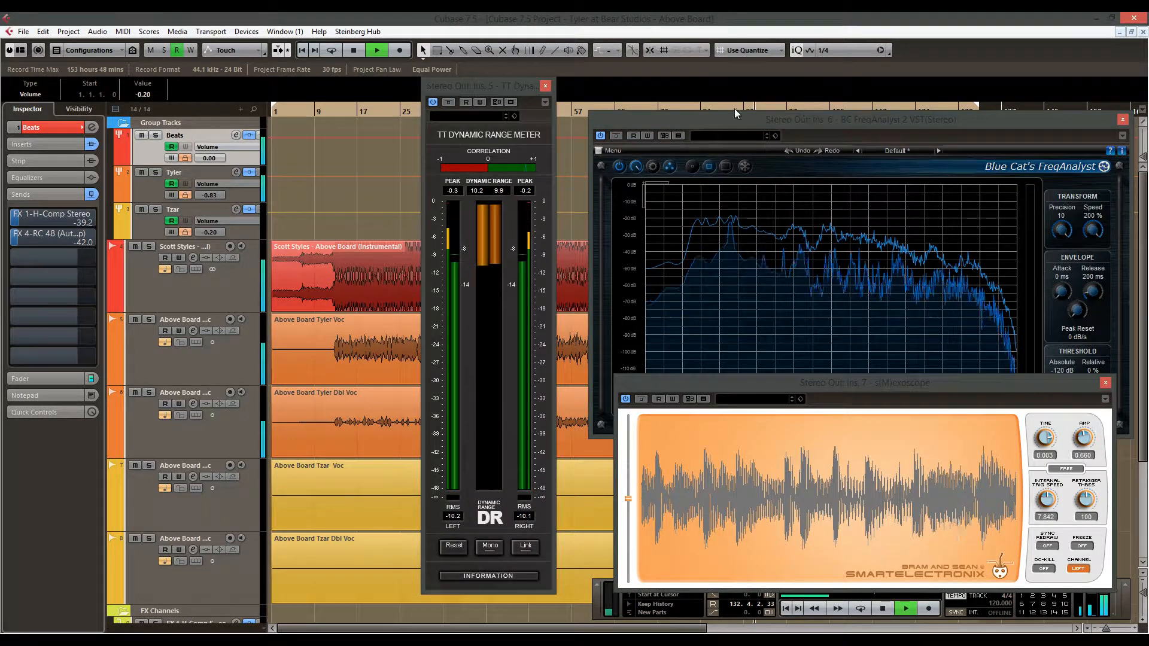
{"action": "left_click_drag", "start_coordinate": [505, 82], "coordinate": [533, 85]}
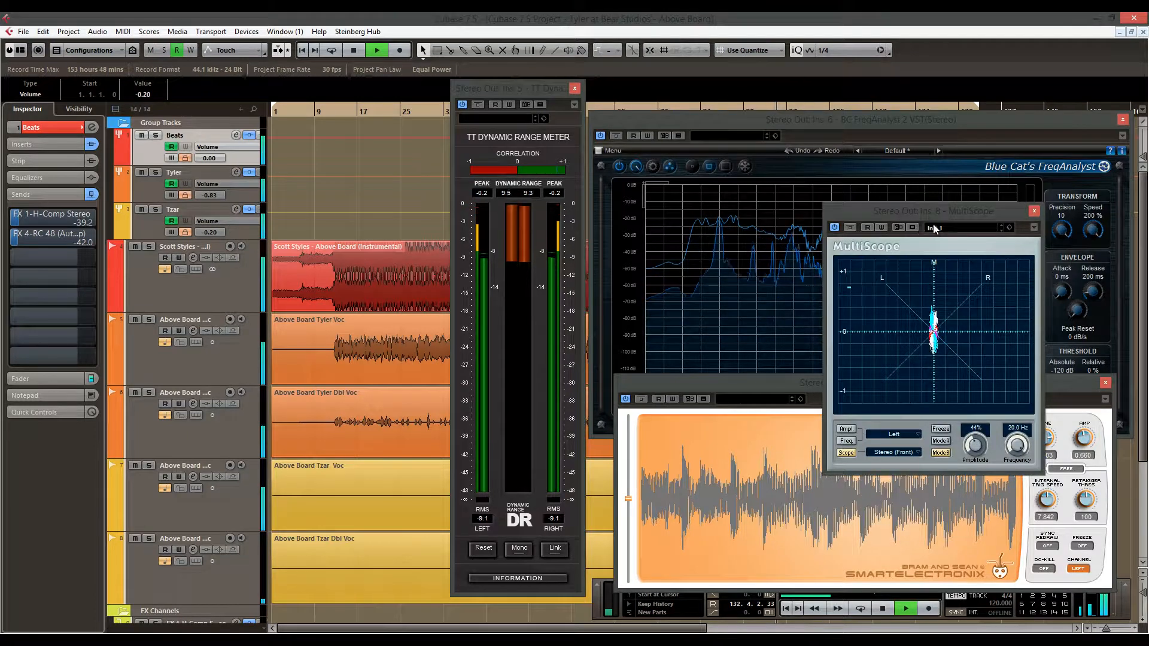
{"action": "left_click_drag", "start_coordinate": [944, 212], "coordinate": [346, 349]}
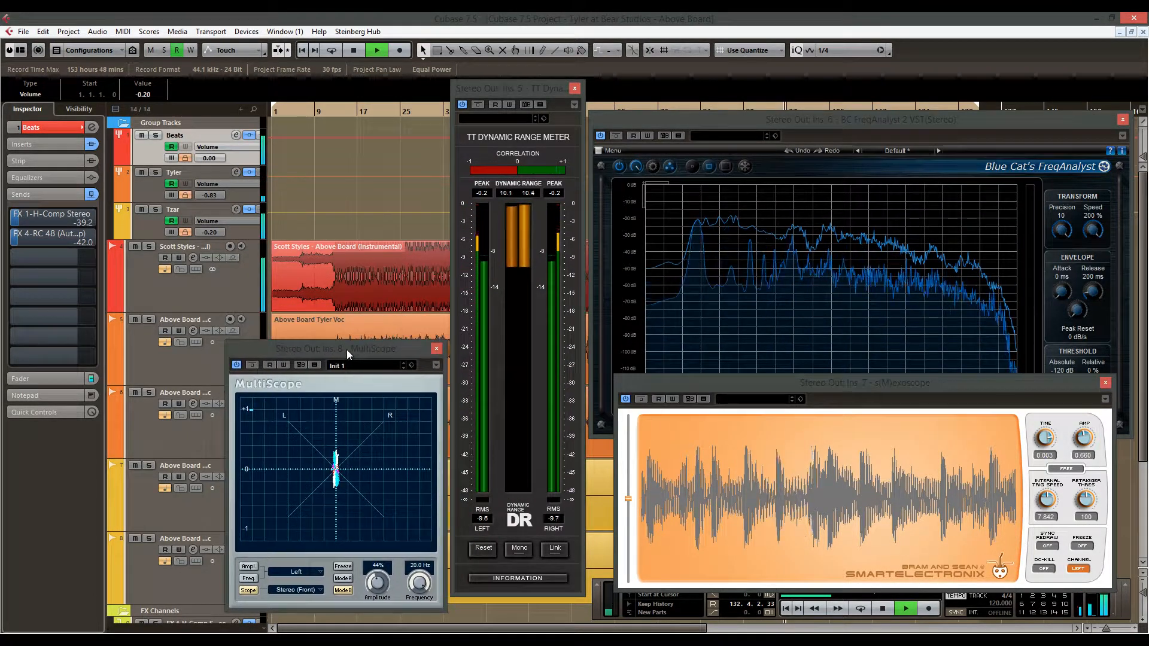
Close the MultiScope, TT Dynamic Range Meter, FreqAnalyst and oscilloscope windows, and stop playback near bar 123.
{"action": "left_click", "coordinate": [437, 349]}
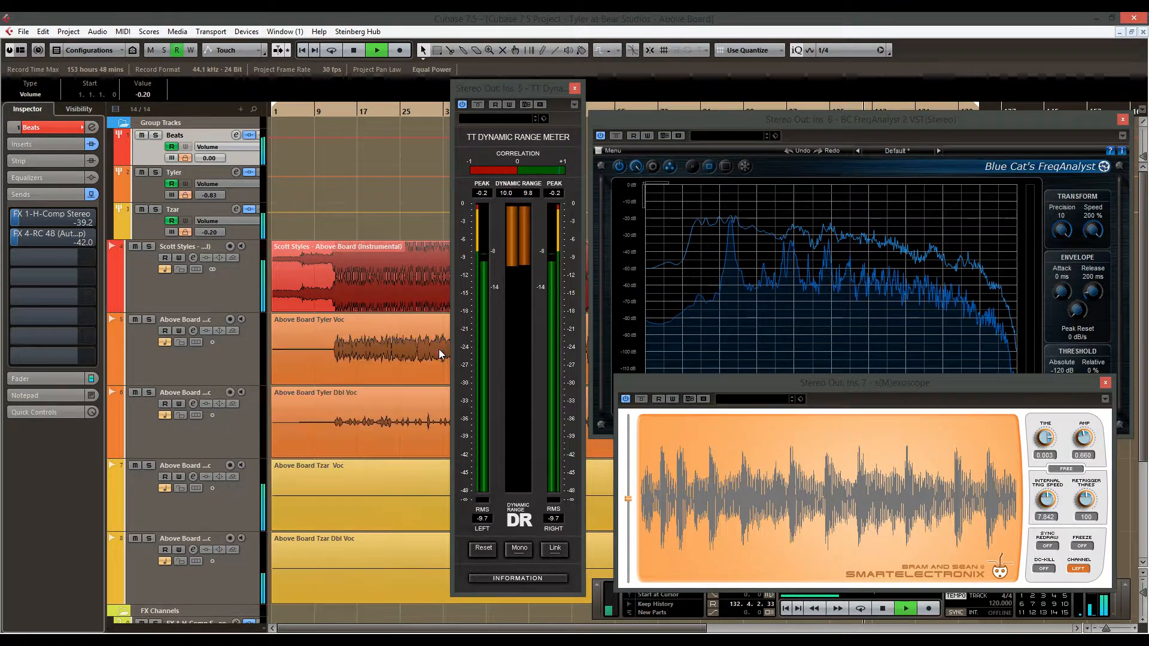
{"action": "left_click", "coordinate": [575, 89]}
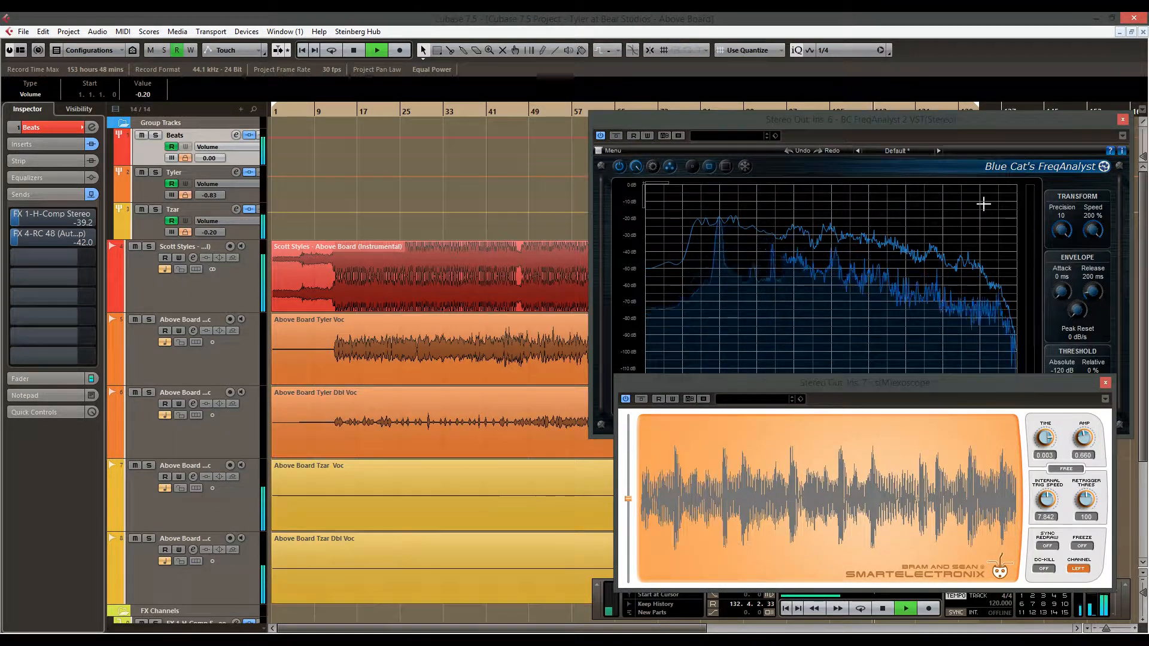
{"action": "left_click", "coordinate": [1123, 120]}
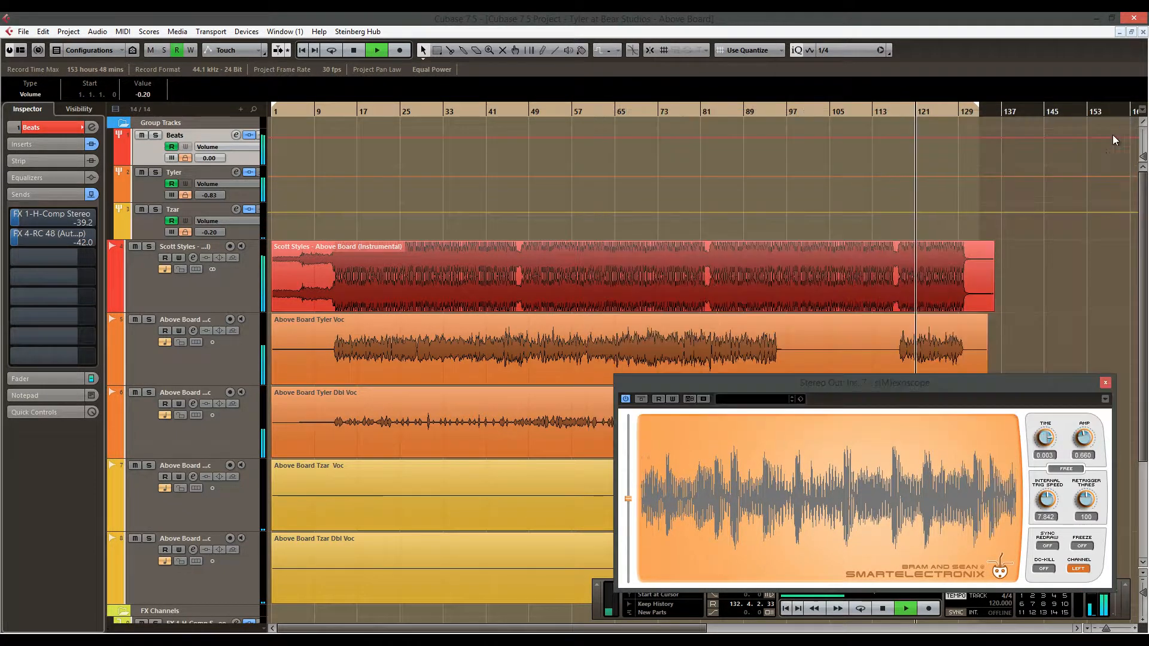
{"action": "left_click", "coordinate": [1104, 383]}
{"action": "left_click", "coordinate": [942, 343]}
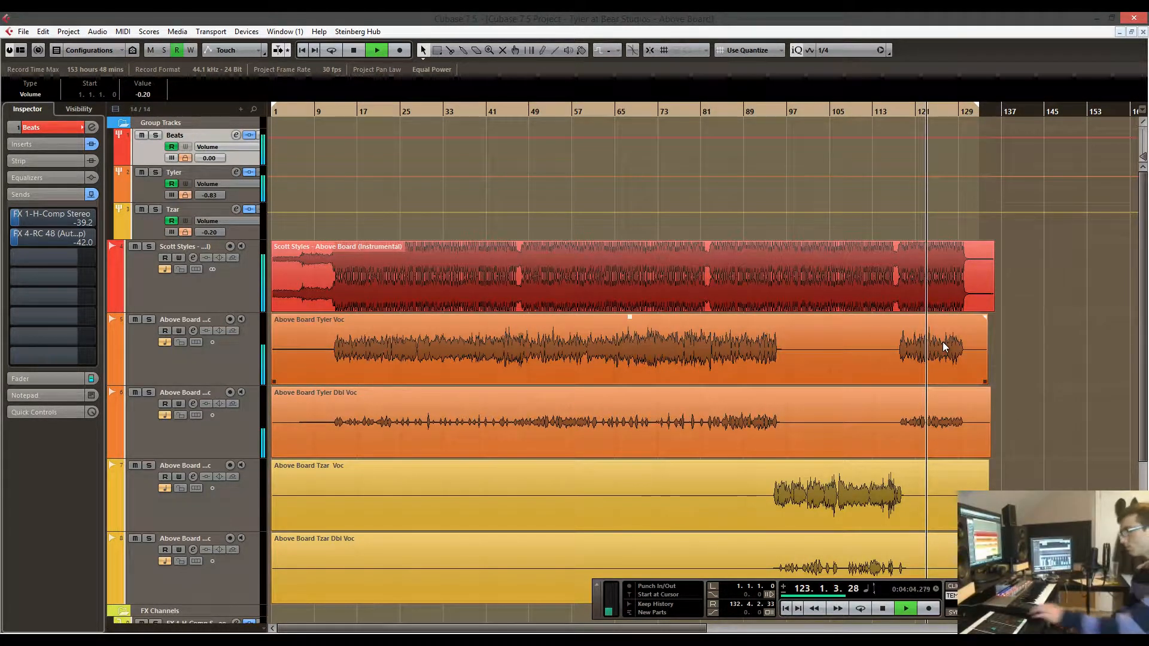
{"action": "key", "text": "space"}
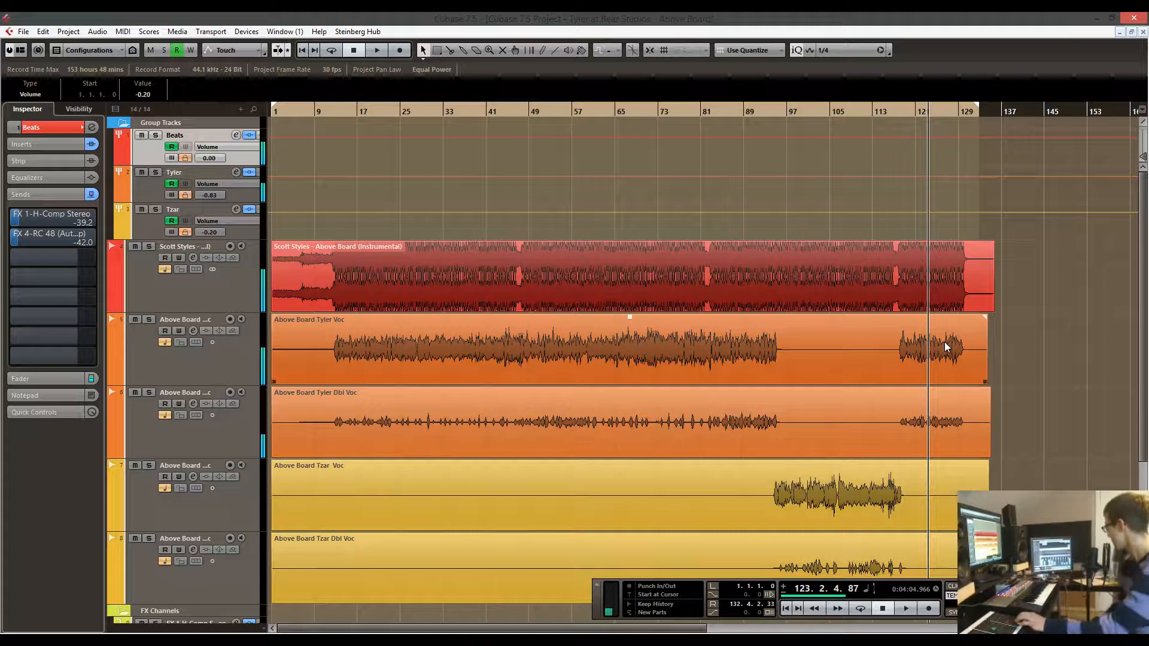
{"action": "left_click", "coordinate": [955, 234]}
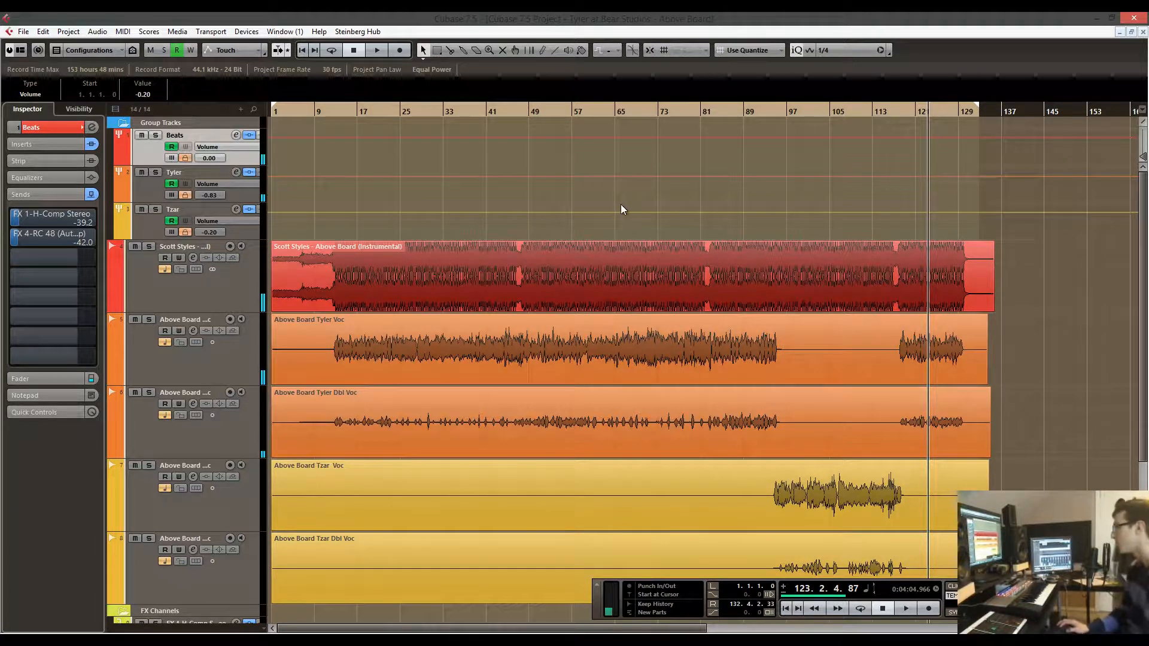
Return the playhead to the project start and solo the instrumental track.
{"action": "left_click_drag", "start_coordinate": [283, 112], "coordinate": [273, 112]}
{"action": "left_click", "coordinate": [149, 275]}
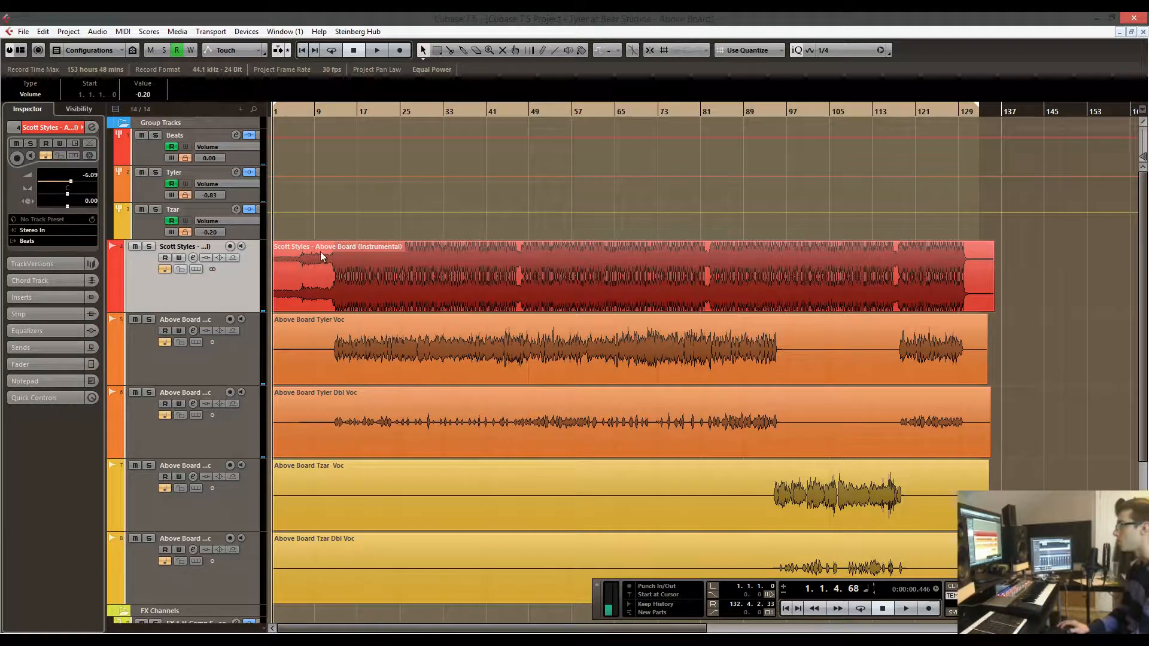
{"action": "left_click", "coordinate": [149, 247]}
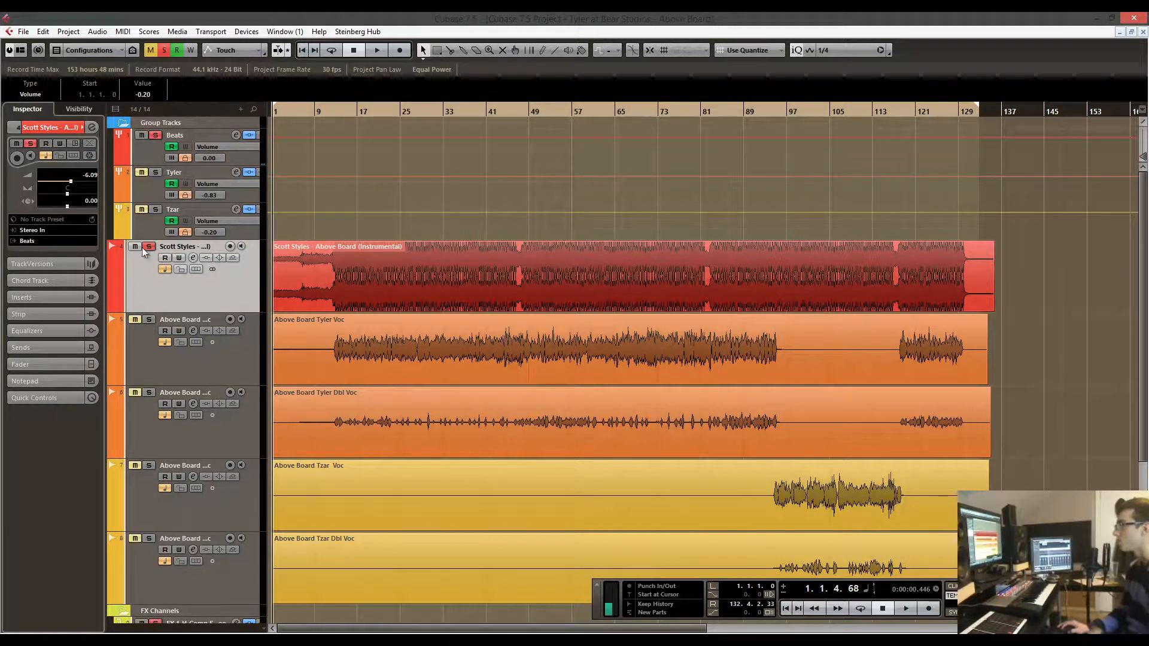
Bypass the Beats group's inserts and sends, and audition the dry instrumental from about bar 14.
{"action": "left_click", "coordinate": [149, 154]}
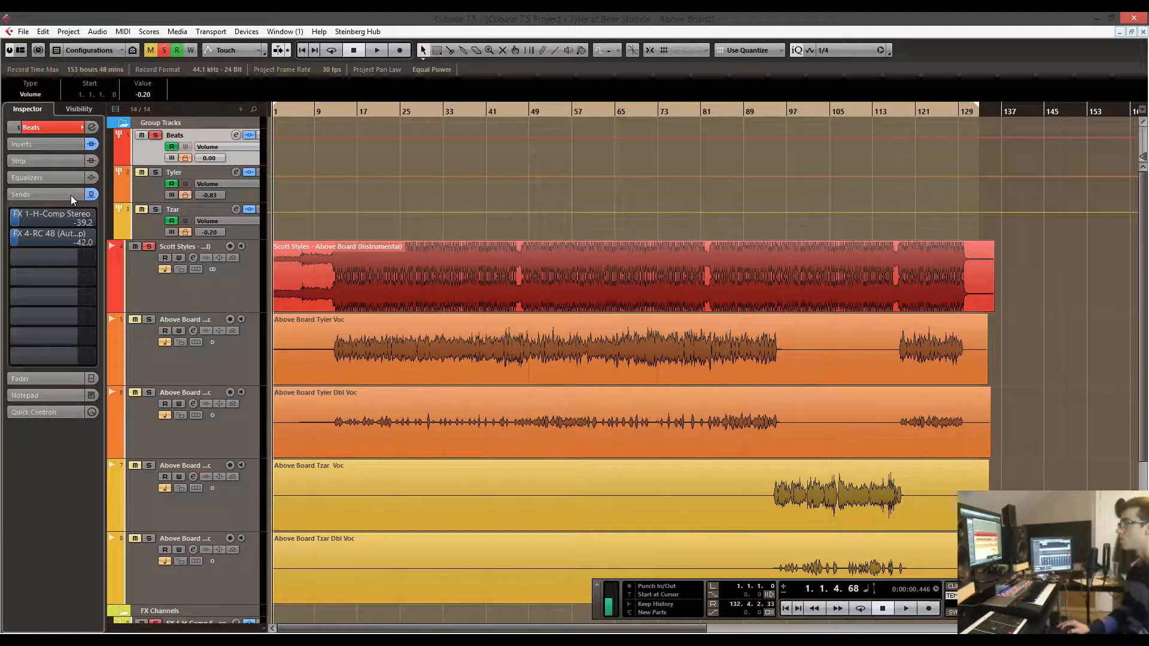
{"action": "left_click", "coordinate": [91, 143]}
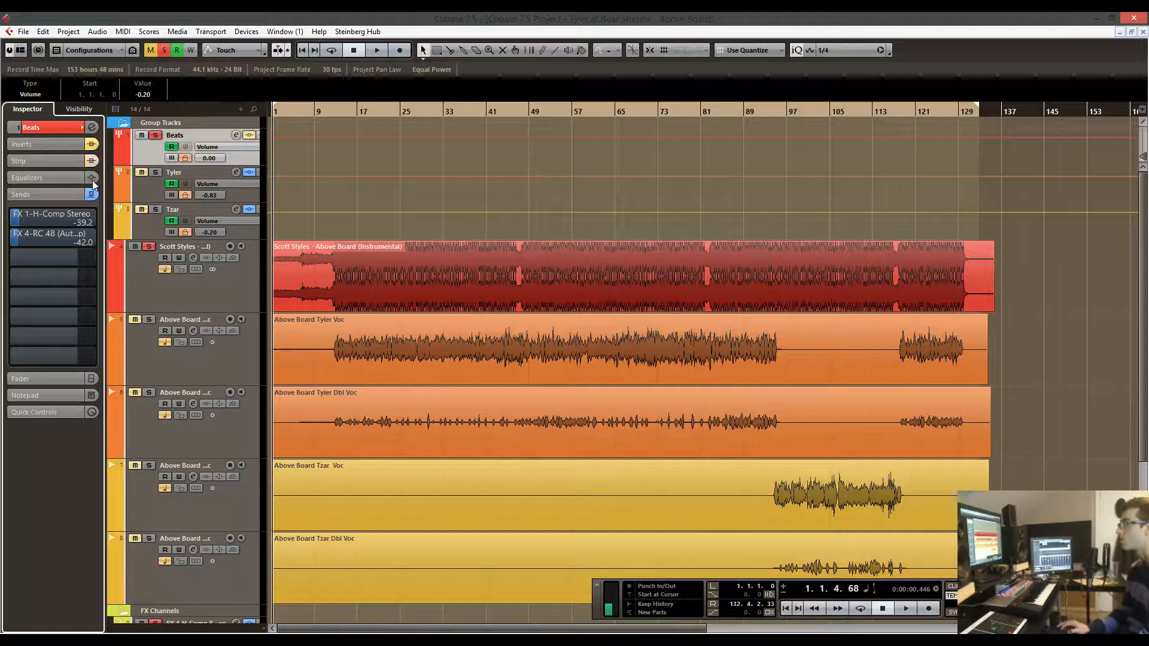
{"action": "left_click", "coordinate": [91, 194]}
{"action": "left_click", "coordinate": [341, 117]}
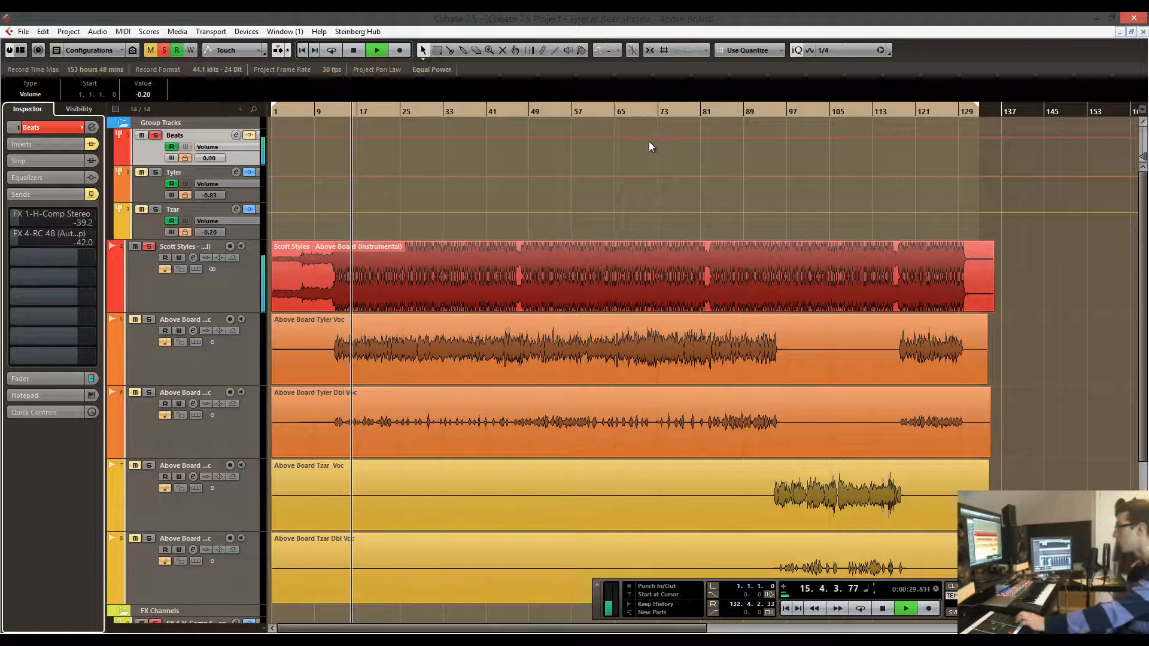
{"action": "key", "text": "space"}
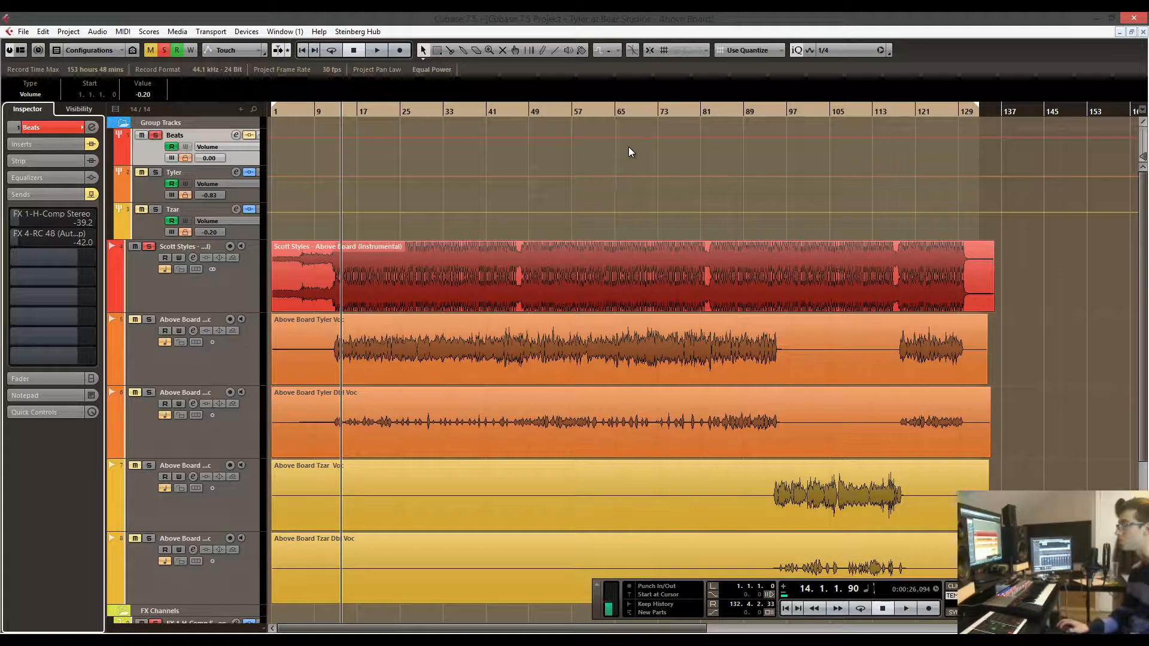
Unsolo the instrumental track and re-enable the Beats group's inserts and sends.
{"action": "left_click", "coordinate": [193, 288]}
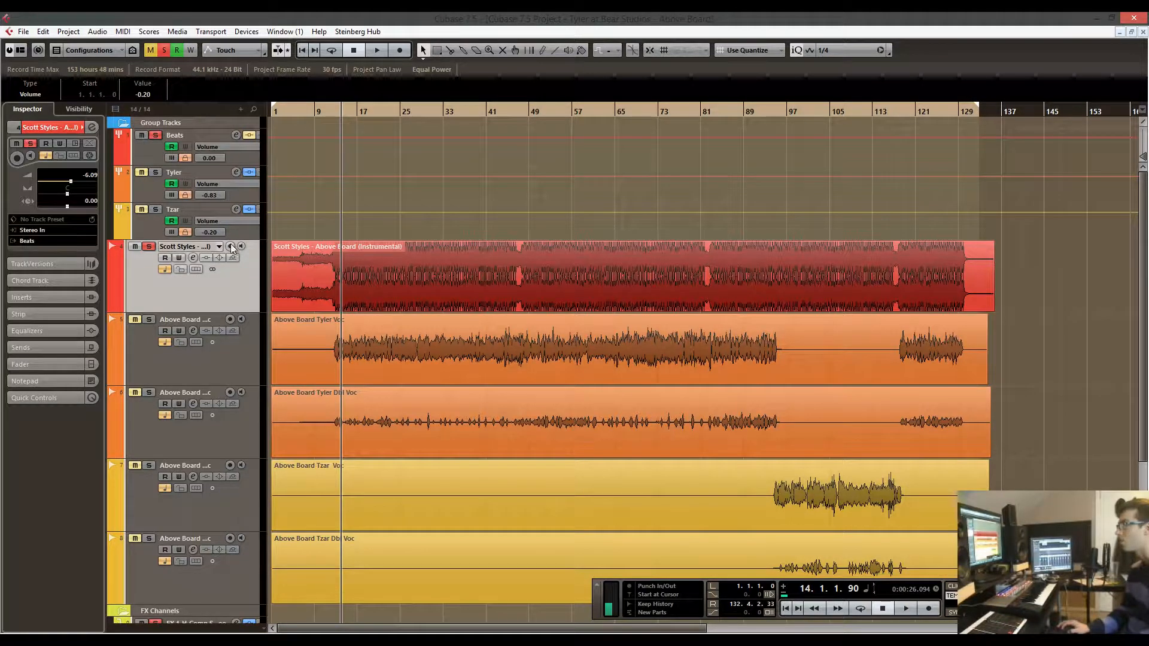
{"action": "left_click", "coordinate": [302, 278]}
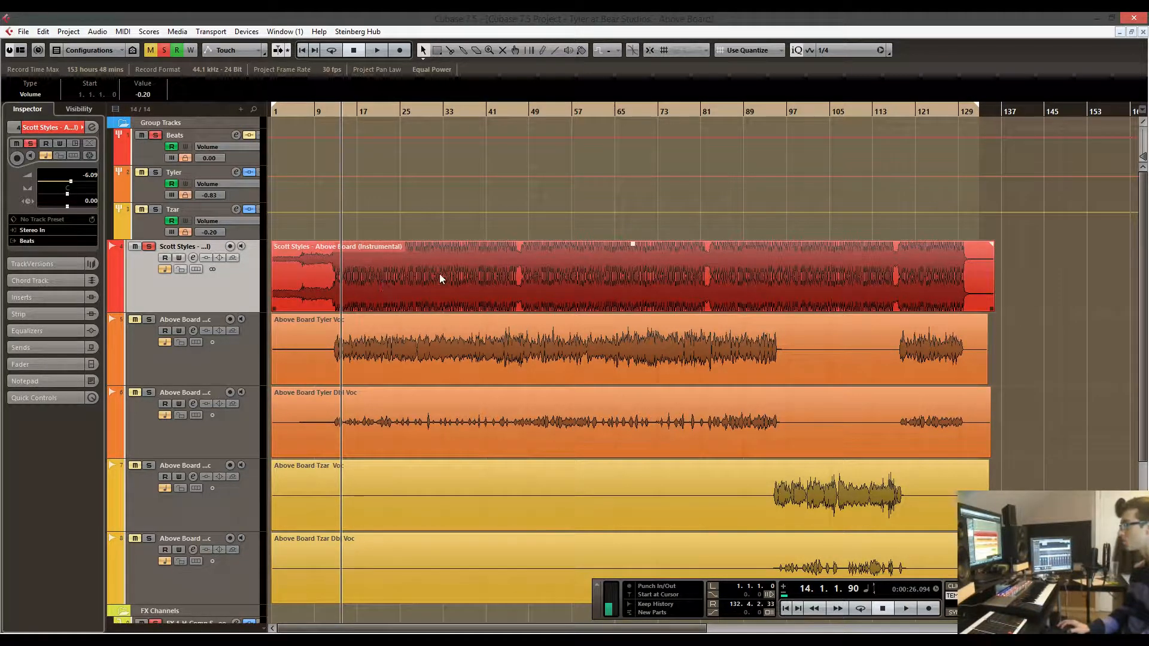
{"action": "left_click", "coordinate": [142, 360]}
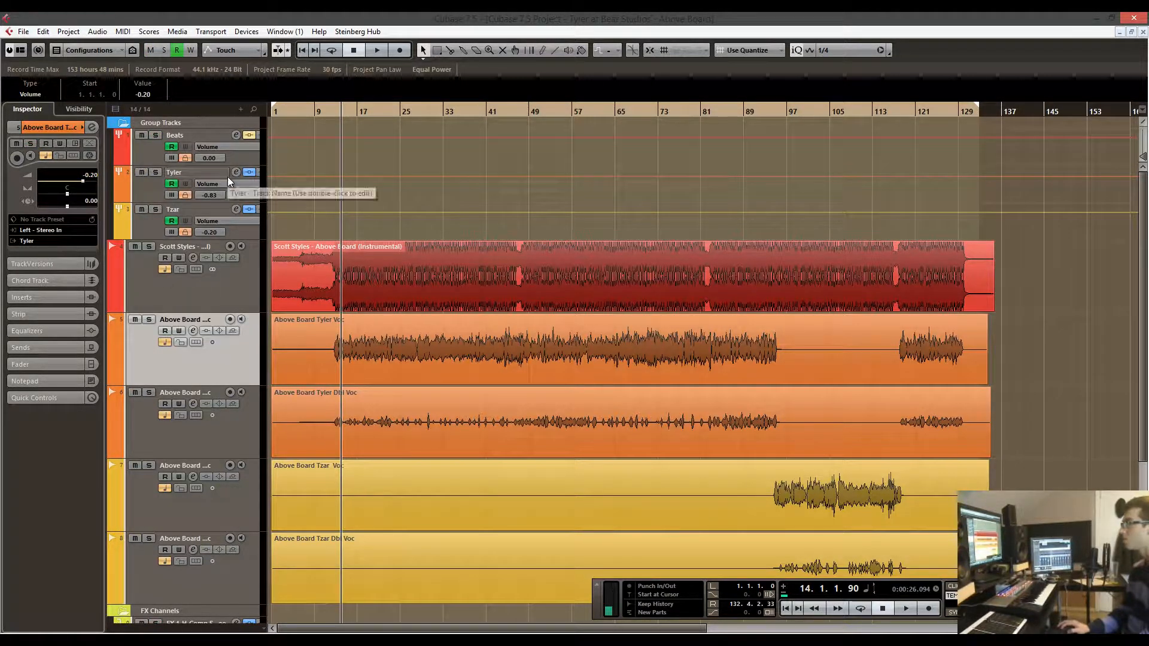
{"action": "left_click", "coordinate": [151, 153]}
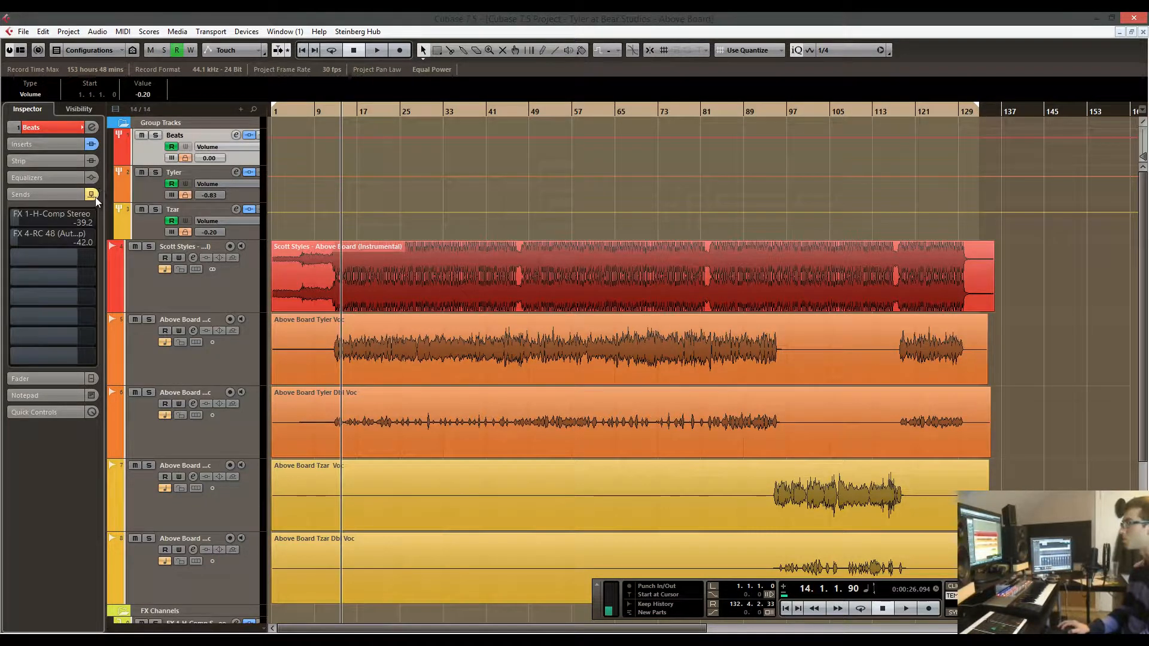
{"action": "left_click", "coordinate": [95, 196]}
Bypass the first vocal group's inserts and sends, and play the mix from about bar 14.
{"action": "left_click", "coordinate": [148, 353]}
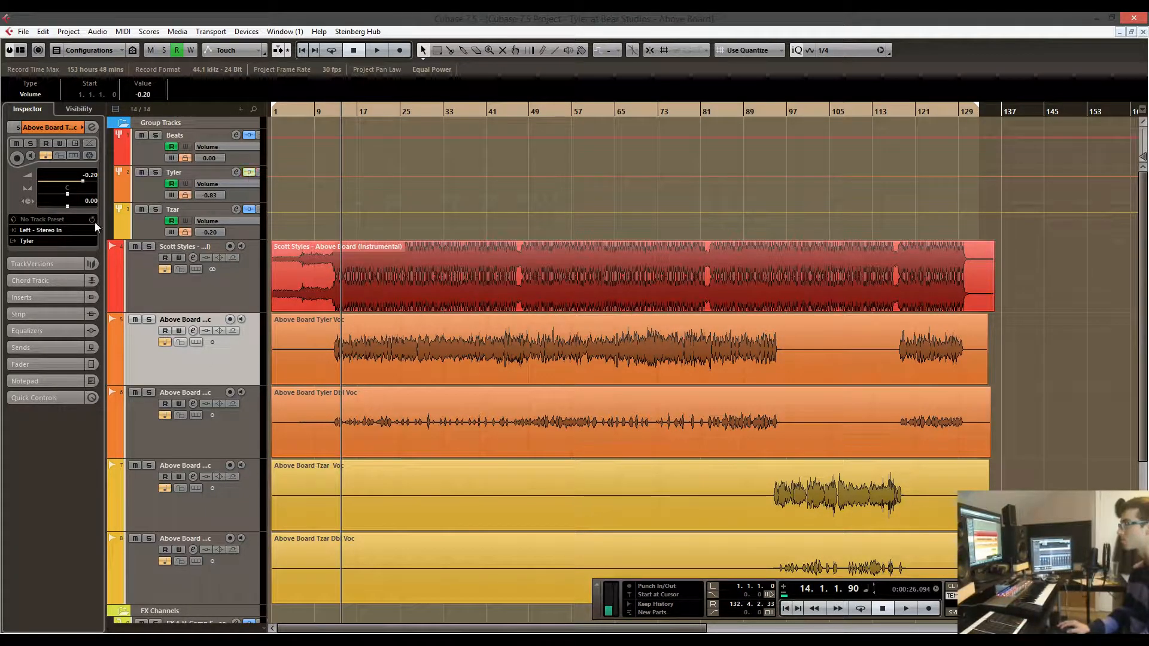
{"action": "left_click", "coordinate": [138, 187]}
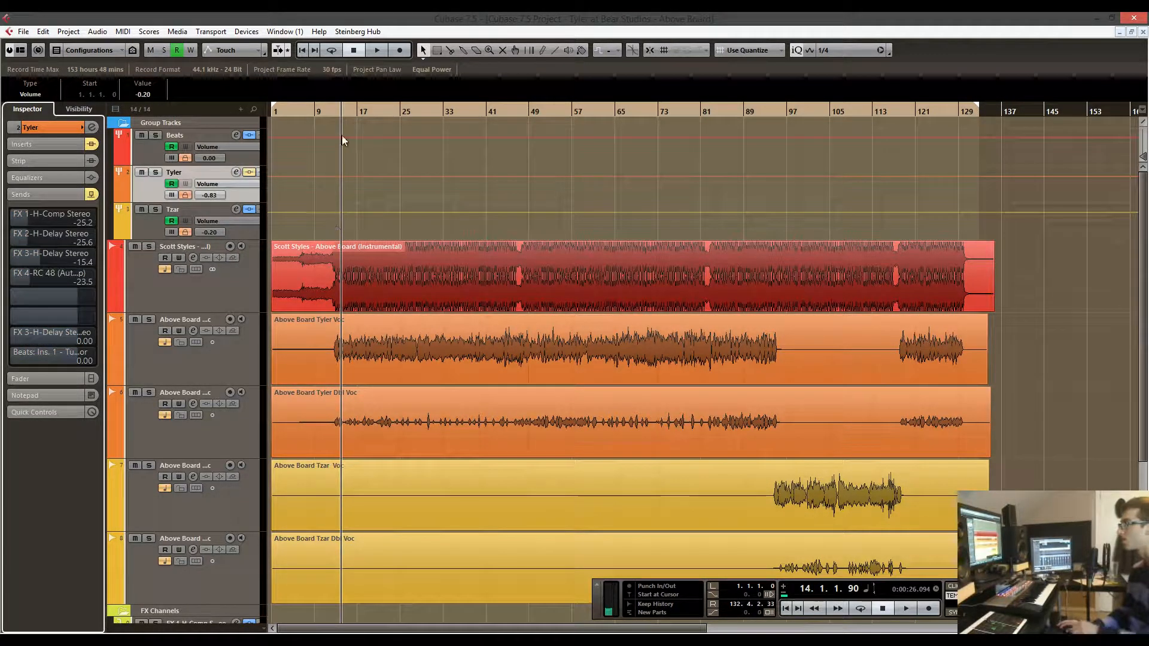
{"action": "key", "text": "space"}
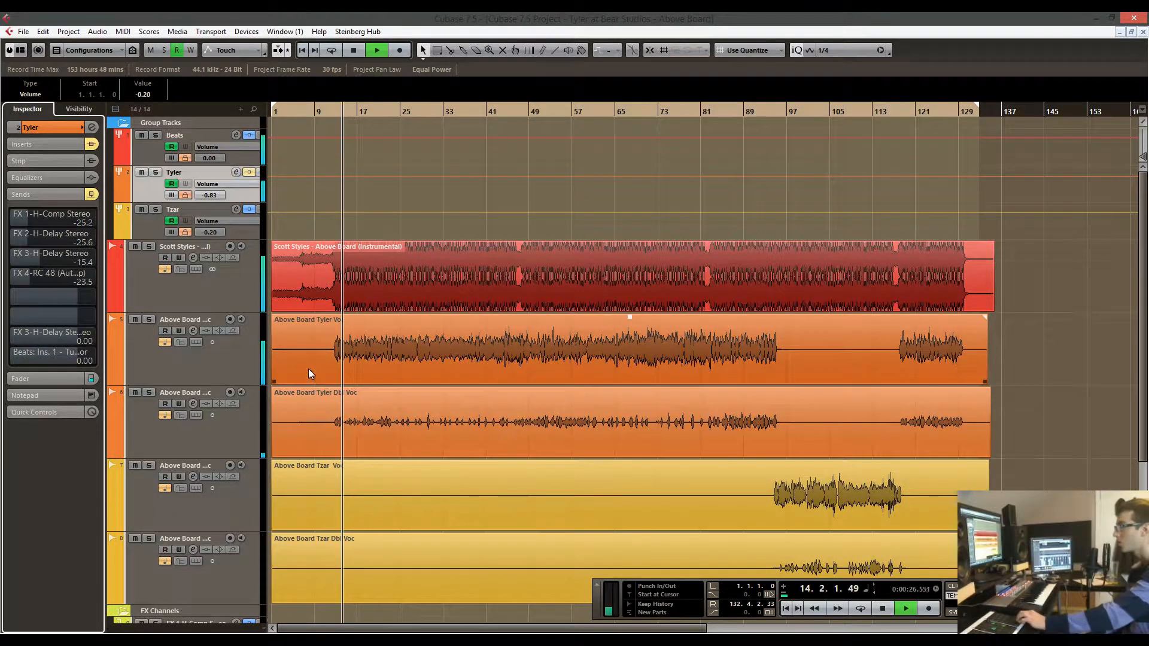
Solo the first vocal group's lead and double tracks, stopping playback near bar 20.
{"action": "left_click", "coordinate": [149, 318]}
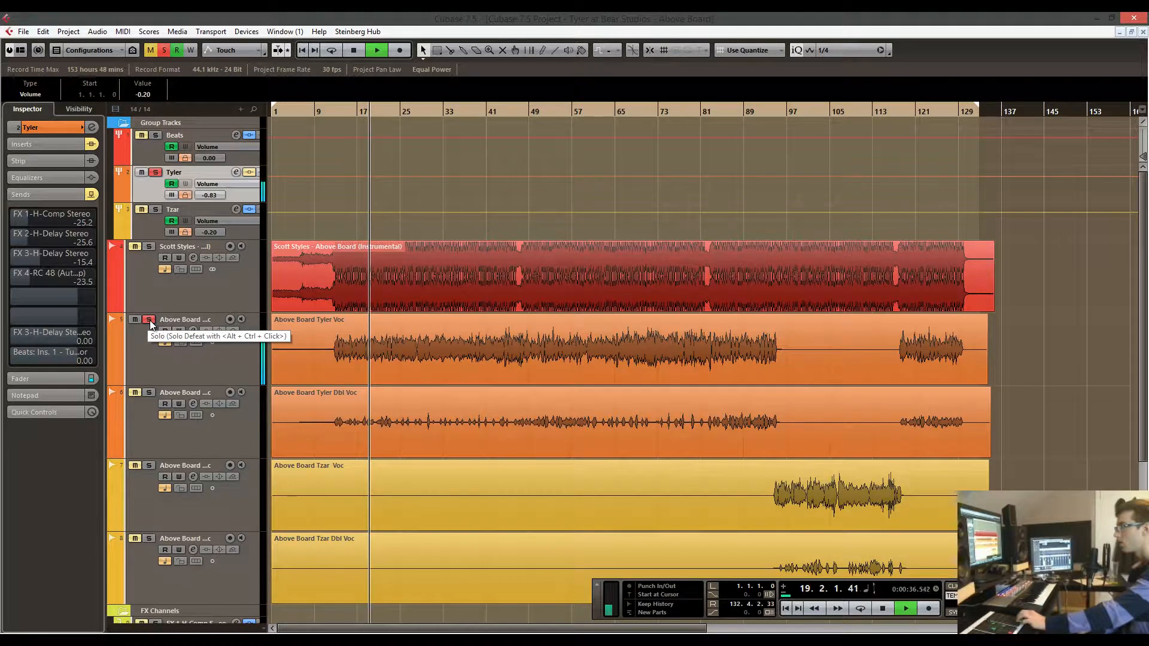
{"action": "left_click", "coordinate": [389, 379]}
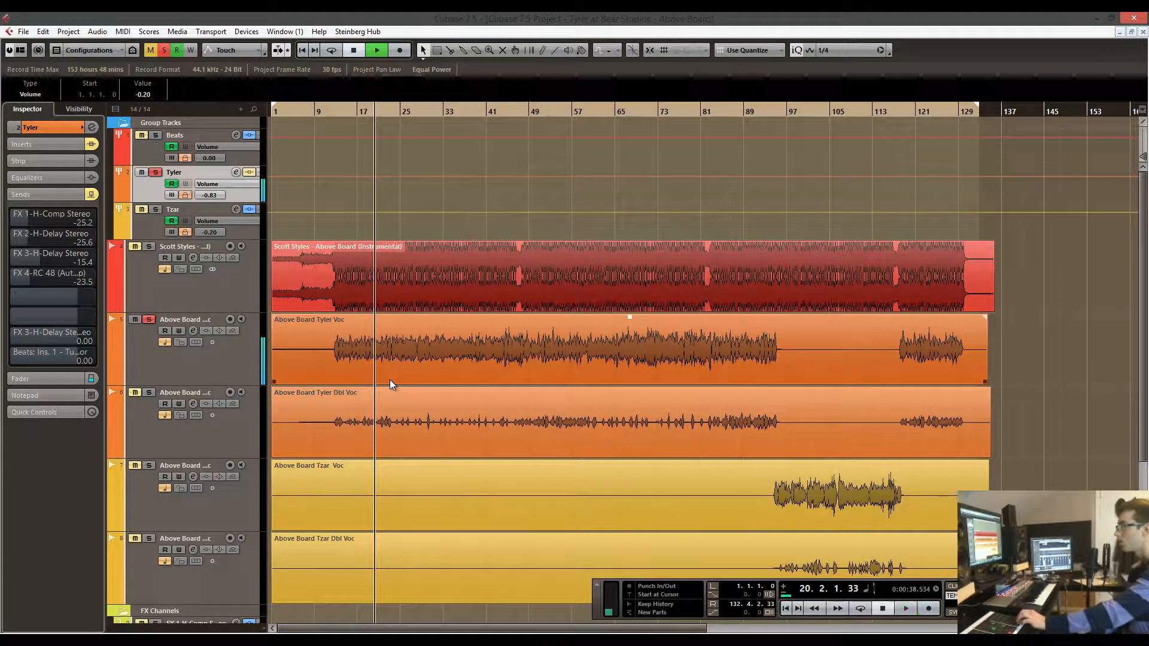
{"action": "key", "text": "space"}
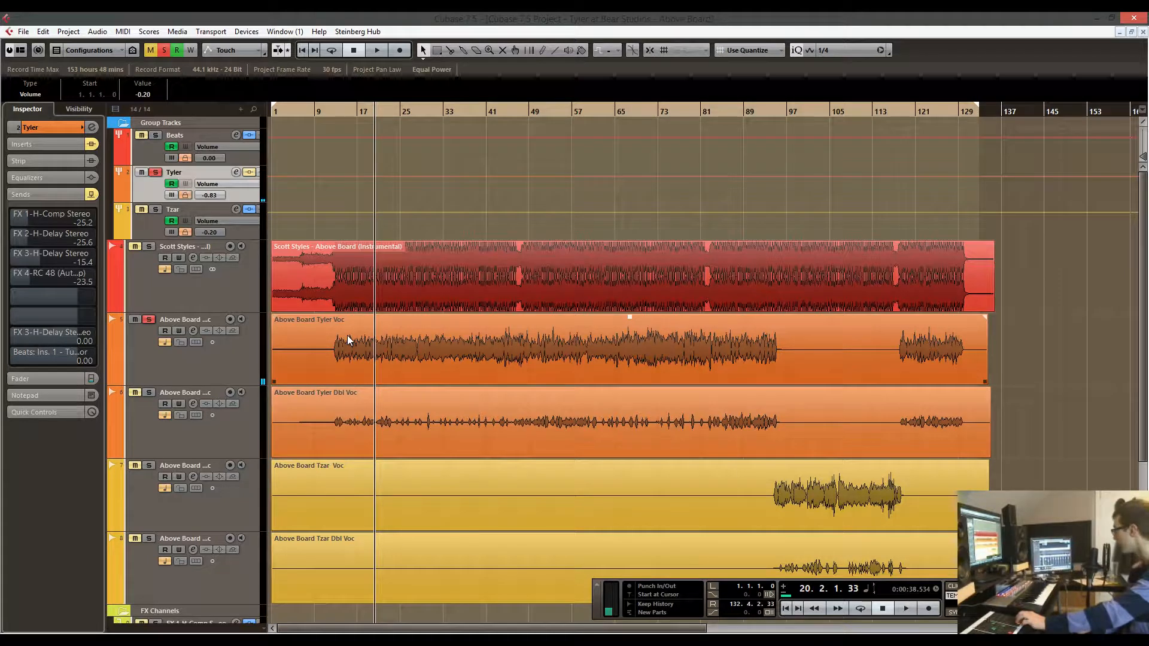
{"action": "left_click", "coordinate": [293, 231]}
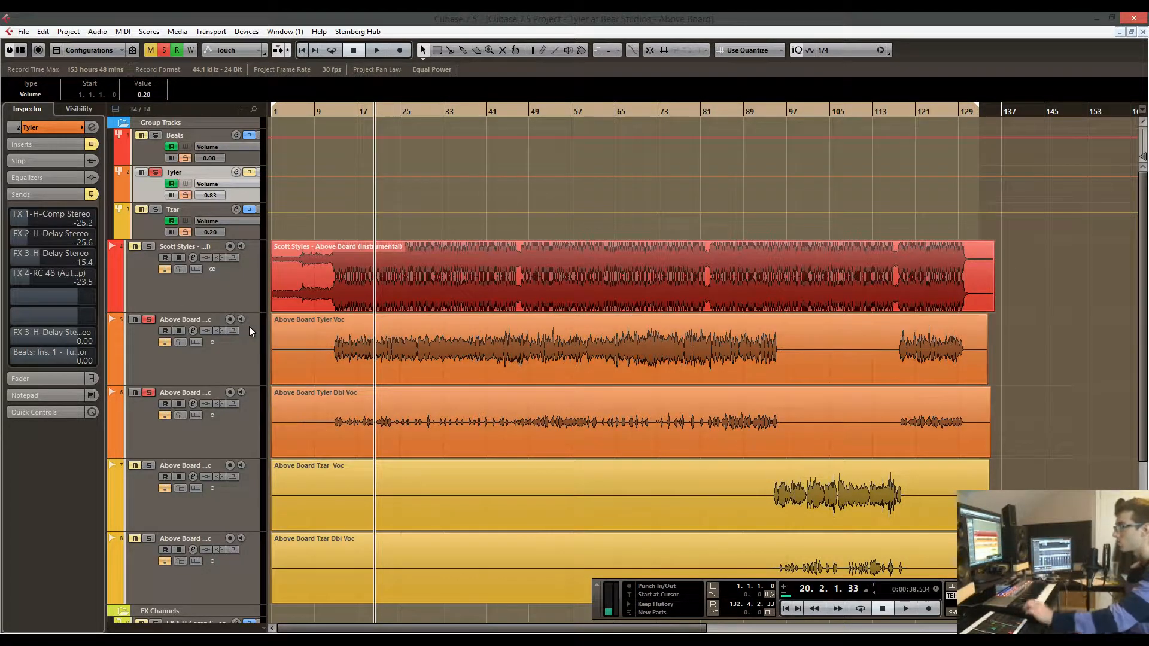
Open the VC 2A compressor from the first vocal group's inserts and take the inserts out of bypass.
{"action": "left_click", "coordinate": [223, 354]}
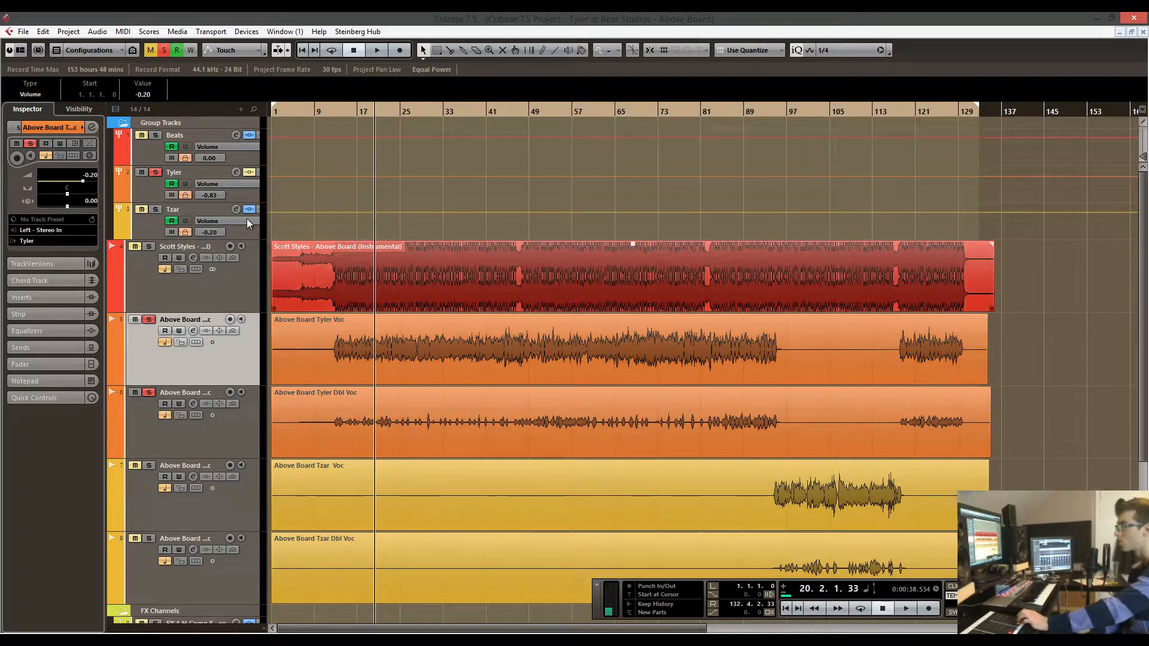
{"action": "left_click", "coordinate": [148, 189]}
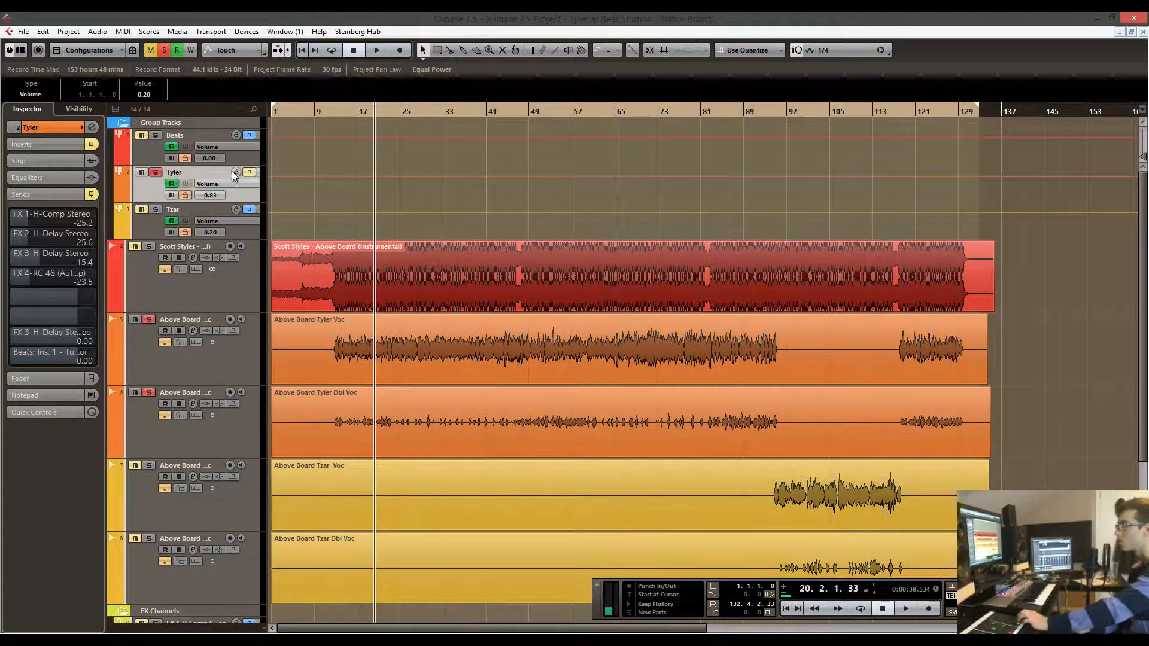
{"action": "left_click", "coordinate": [48, 143]}
{"action": "left_click", "coordinate": [71, 168]}
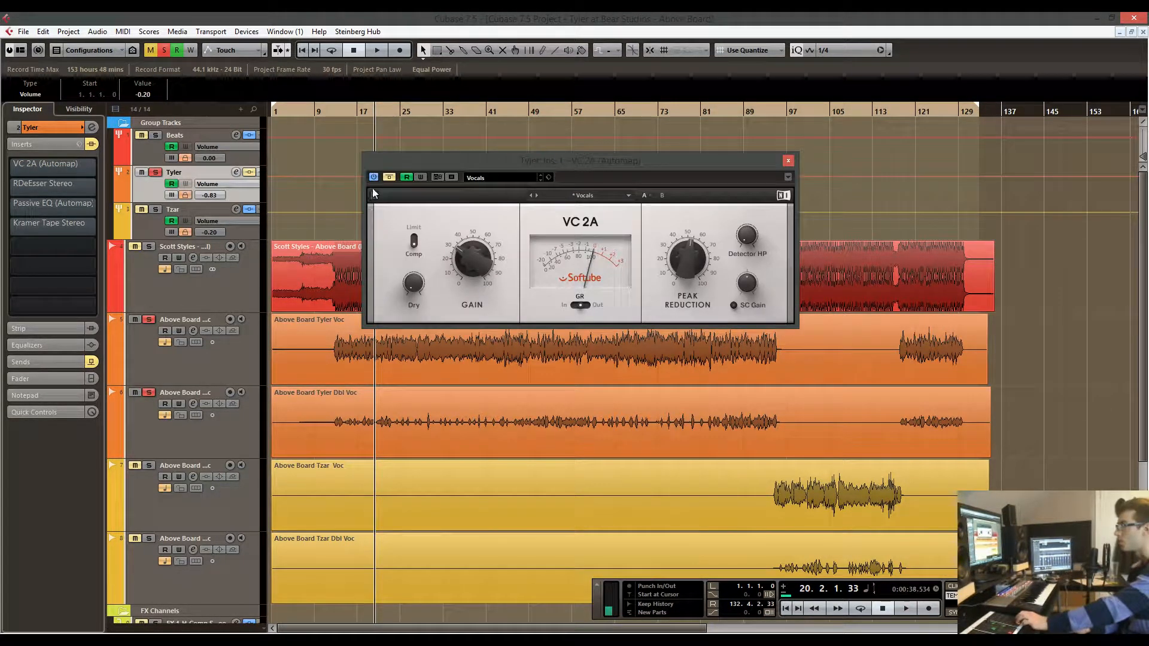
{"action": "mouse_move", "coordinate": [697, 271]}
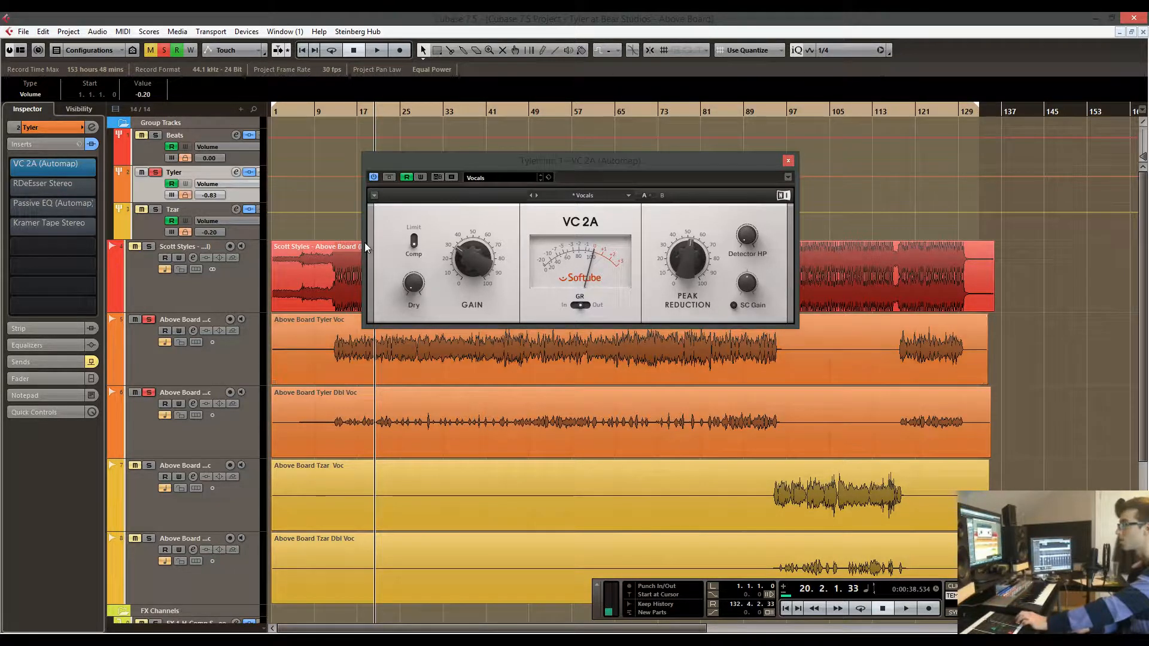
Play the soloed vocals from about bar 12 to 22, bypassing and re-enabling the VC 2A to compare its effect.
{"action": "left_click_drag", "start_coordinate": [365, 114], "coordinate": [302, 138]}
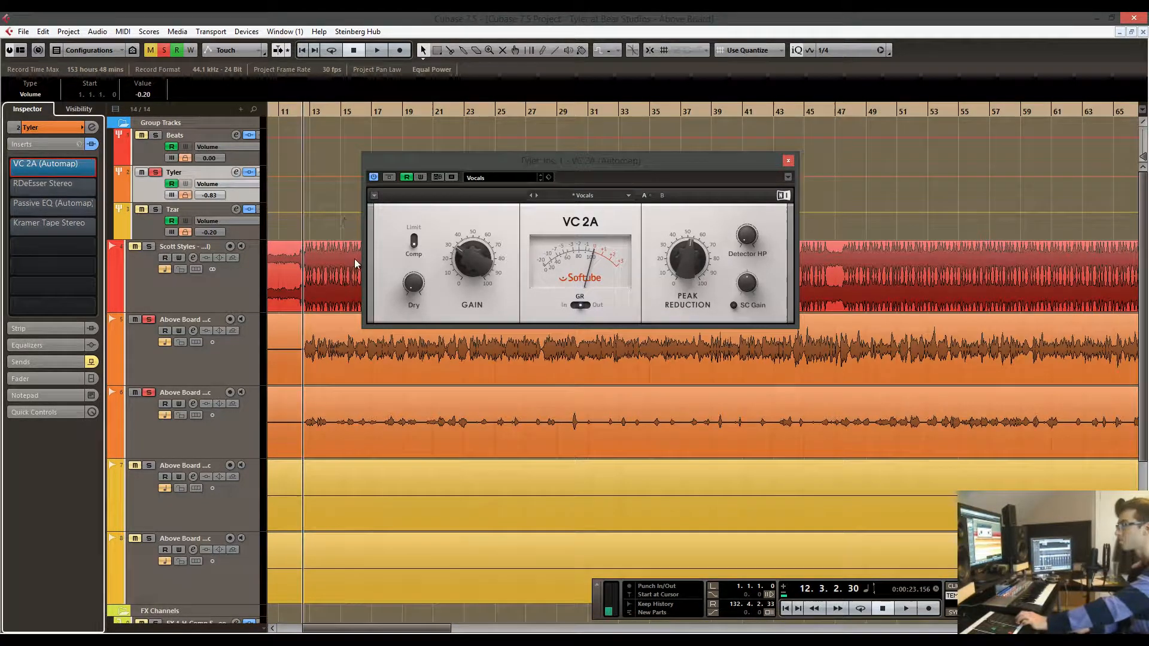
{"action": "key", "text": "space"}
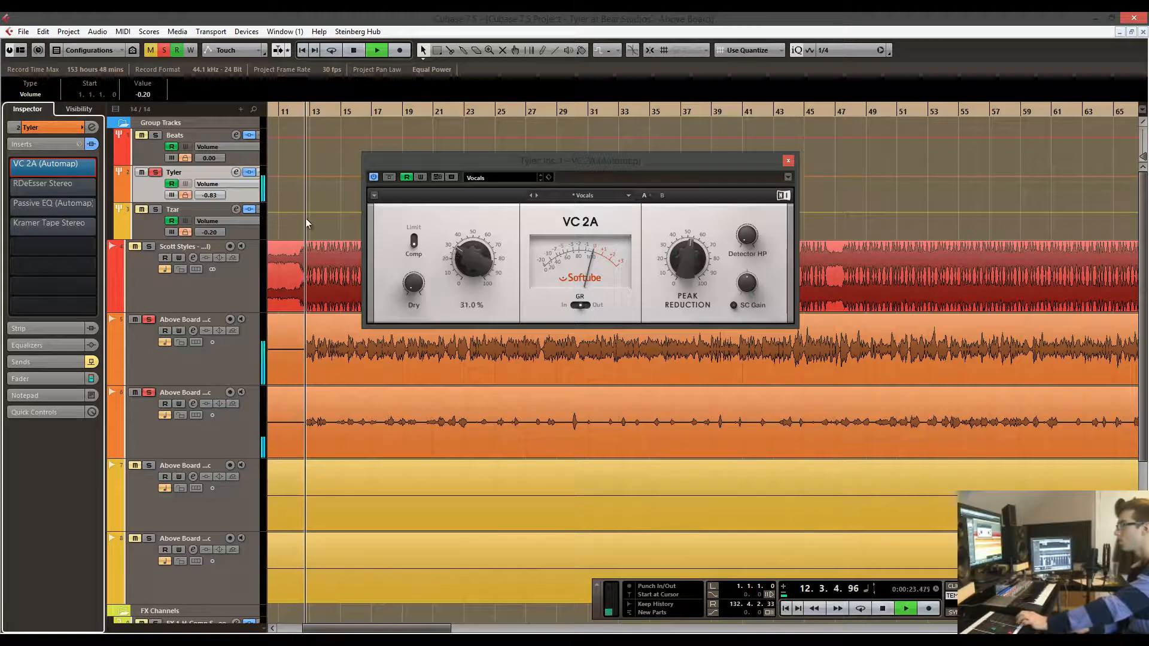
{"action": "left_click", "coordinate": [390, 177]}
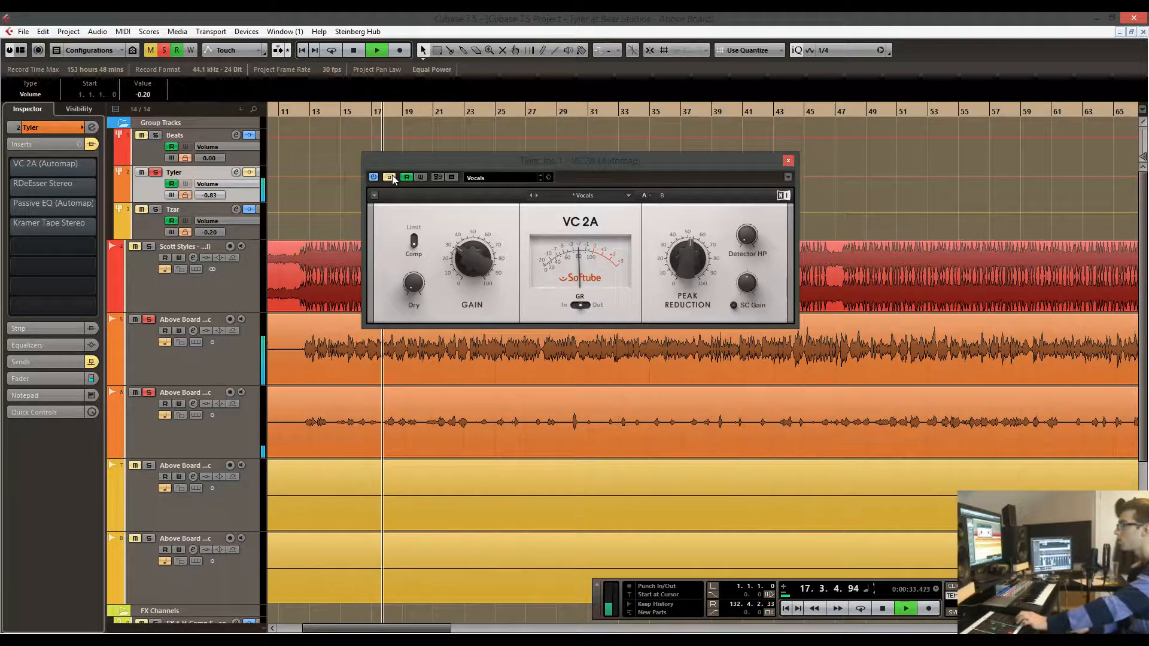
{"action": "left_click", "coordinate": [391, 177]}
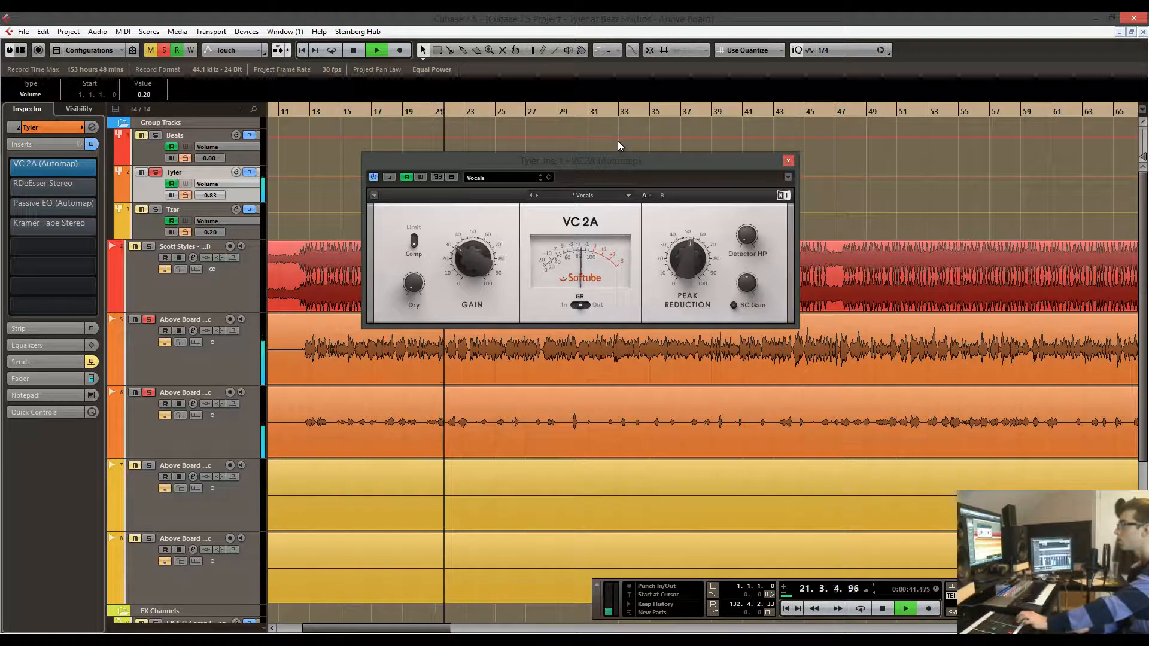
{"action": "key", "text": "space"}
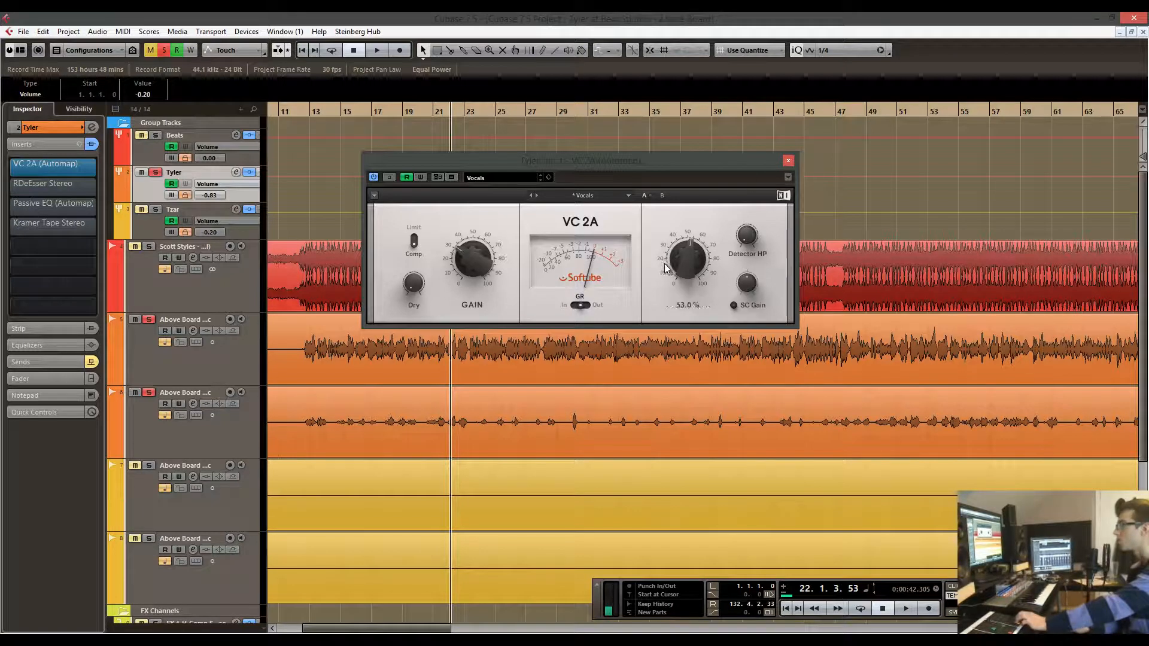
Close the VC 2A, open the first vocal group's RDeEsser Stereo and place the playhead at about bar 16.
{"action": "left_click", "coordinate": [787, 160]}
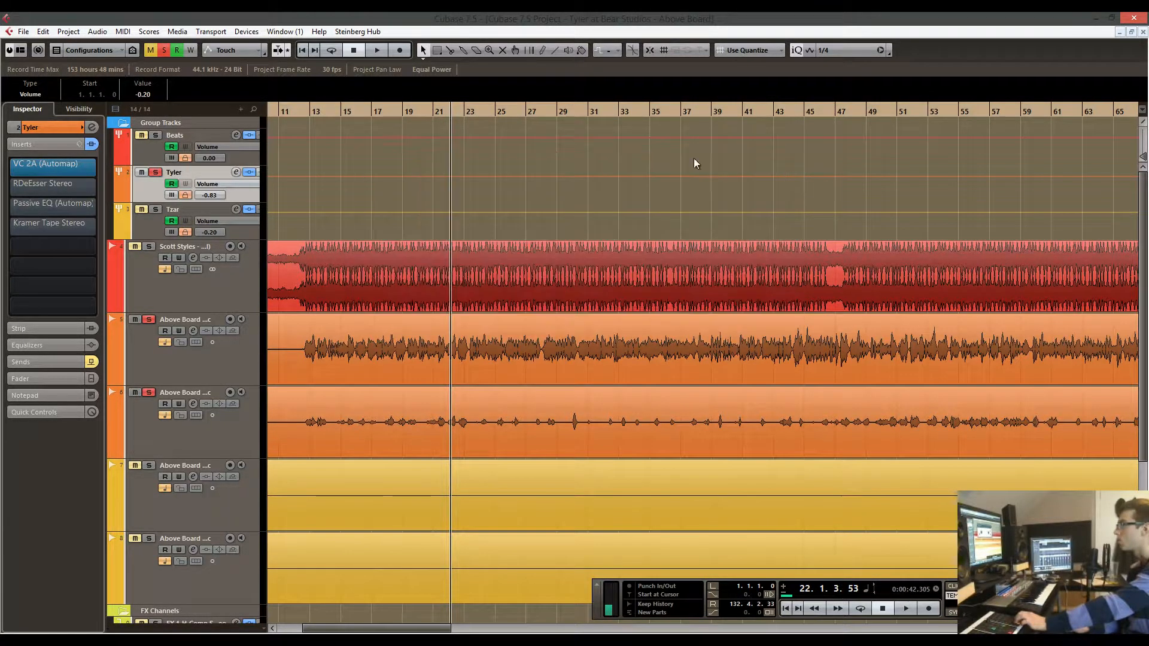
{"action": "left_click", "coordinate": [66, 191]}
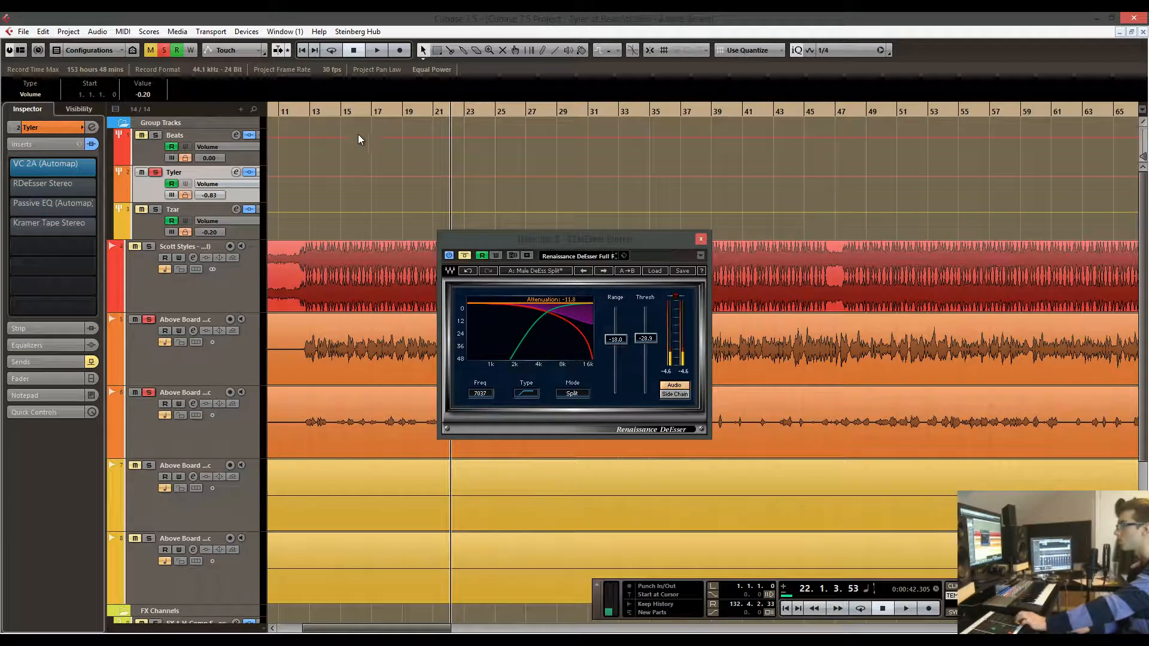
{"action": "left_click_drag", "start_coordinate": [361, 120], "coordinate": [363, 103]}
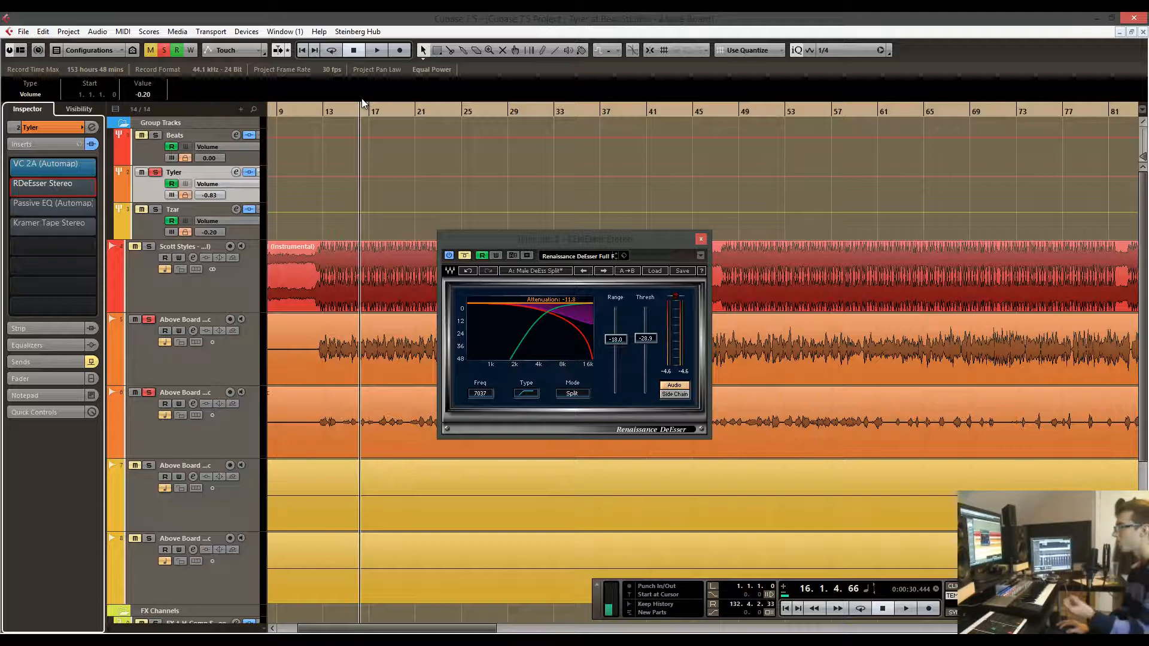
{"action": "left_click_drag", "start_coordinate": [371, 110], "coordinate": [360, 128]}
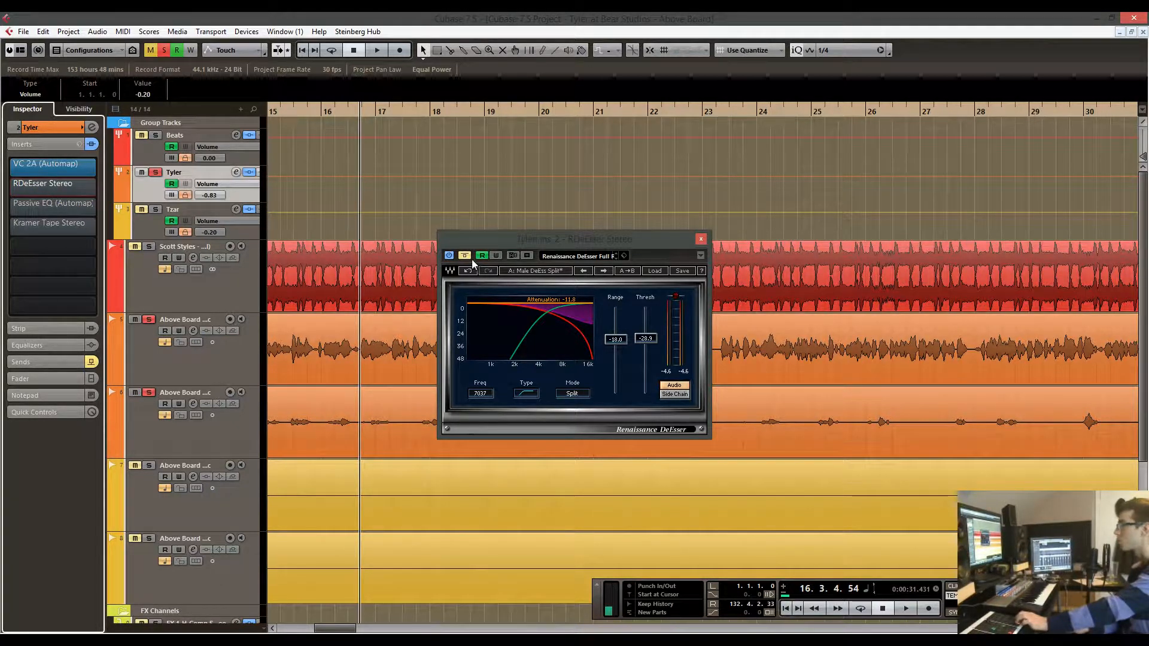
Play the soloed vocals from about bar 16 with the RDeEsser bypassed, and replay them with it active.
{"action": "key", "text": "space"}
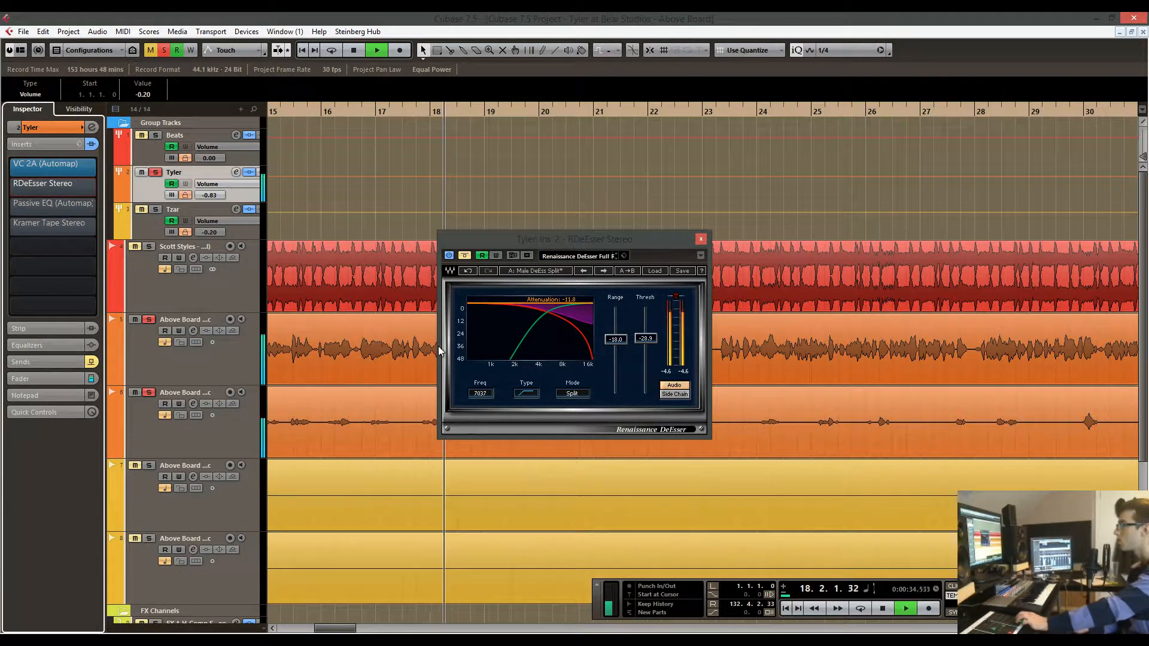
{"action": "key", "text": "space"}
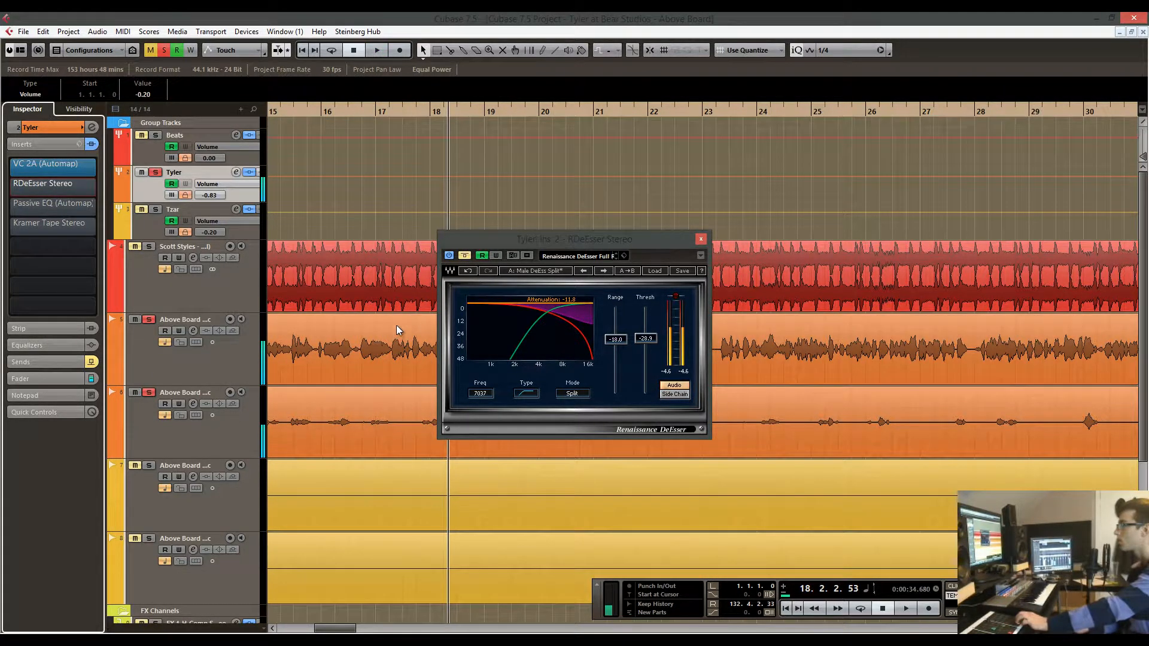
{"action": "left_click", "coordinate": [465, 256]}
{"action": "key", "text": "KP_0"}
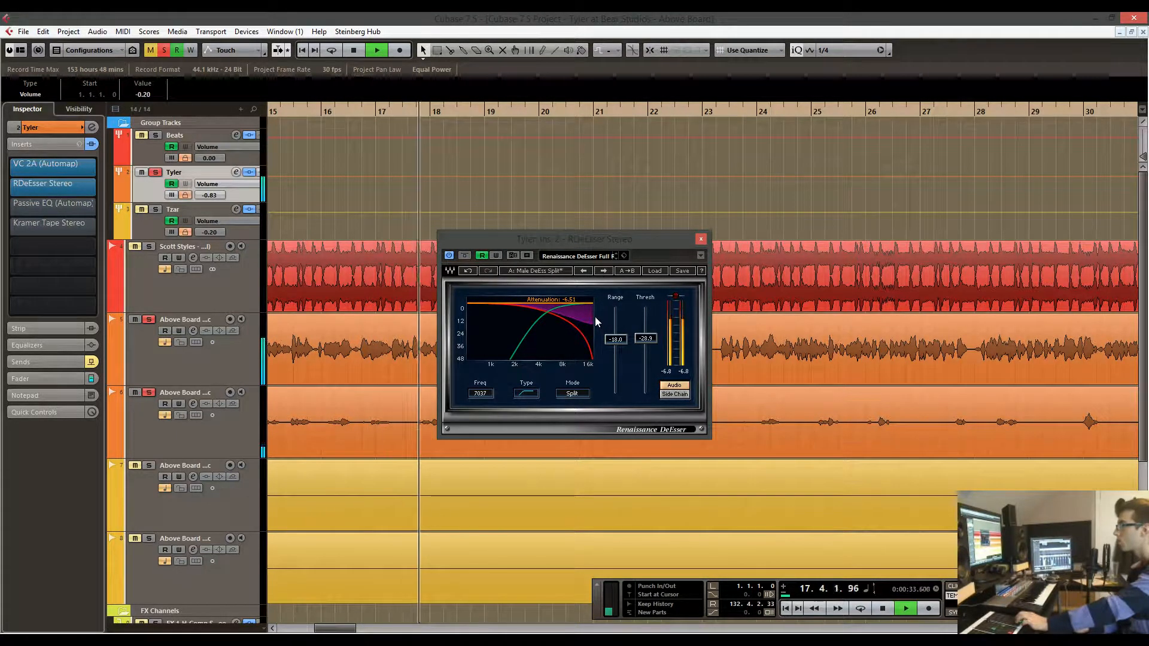
{"action": "key", "text": "space"}
{"action": "key", "text": "KP_0"}
Repeat the bypassed-versus-active RDeEsser comparison from about bar 16, leave it active and close the plug-in.
{"action": "left_click", "coordinate": [464, 256]}
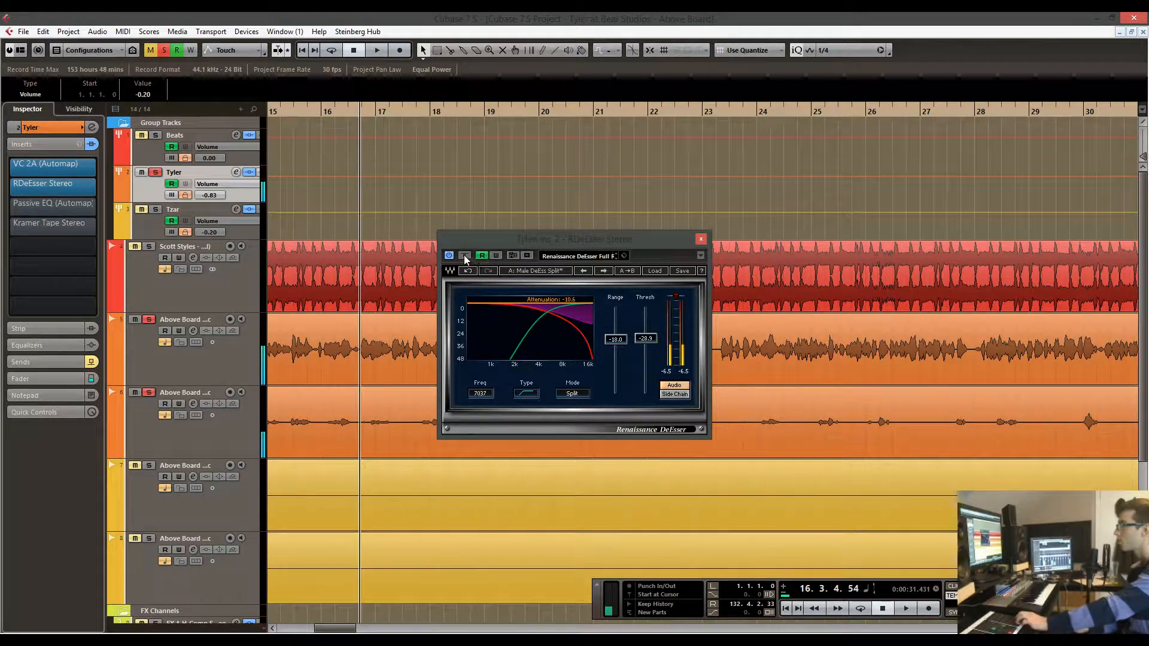
{"action": "key", "text": "space"}
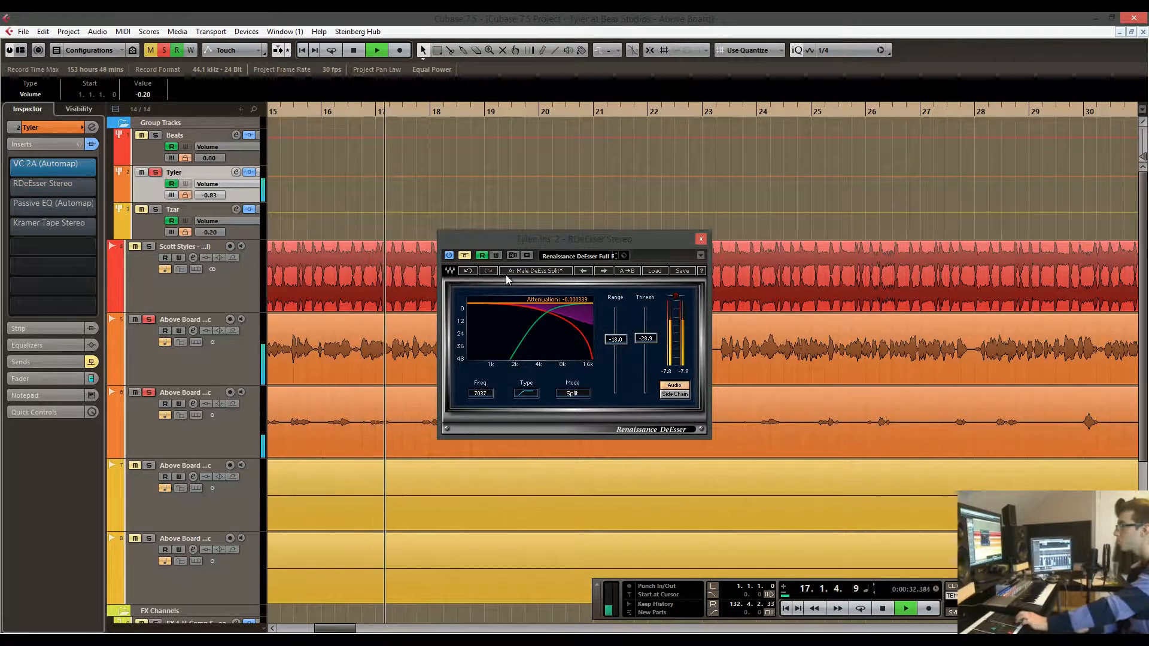
{"action": "key", "text": "KP_0"}
{"action": "key", "text": "space"}
{"action": "left_click", "coordinate": [464, 256]}
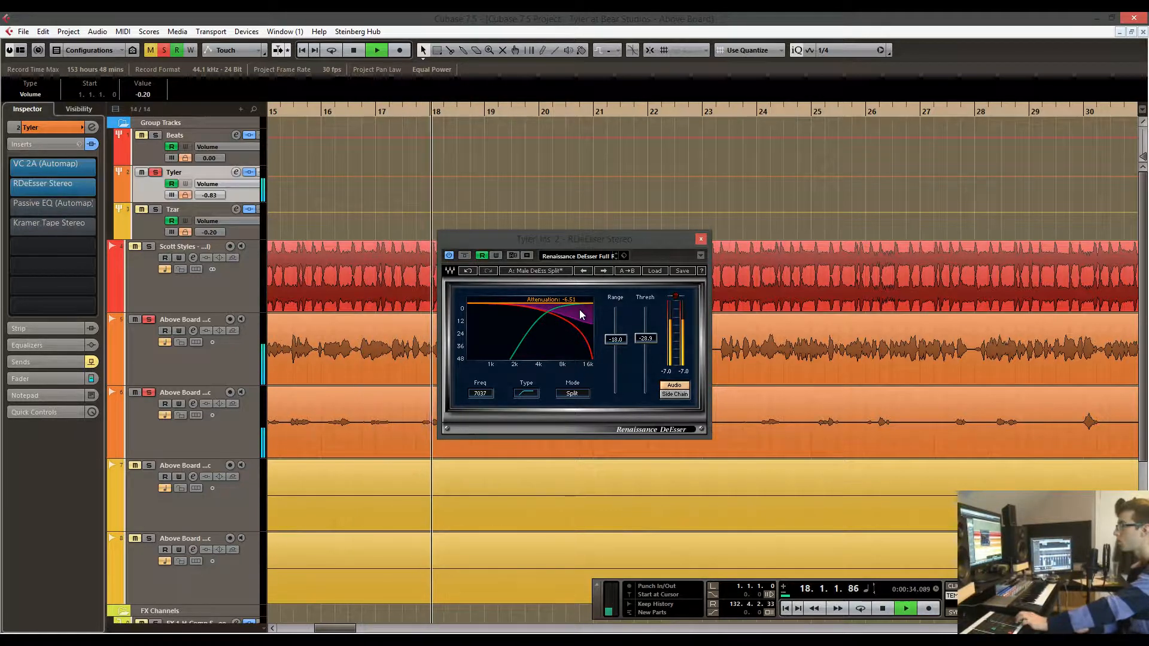
{"action": "key", "text": "space"}
{"action": "left_click", "coordinate": [700, 239]}
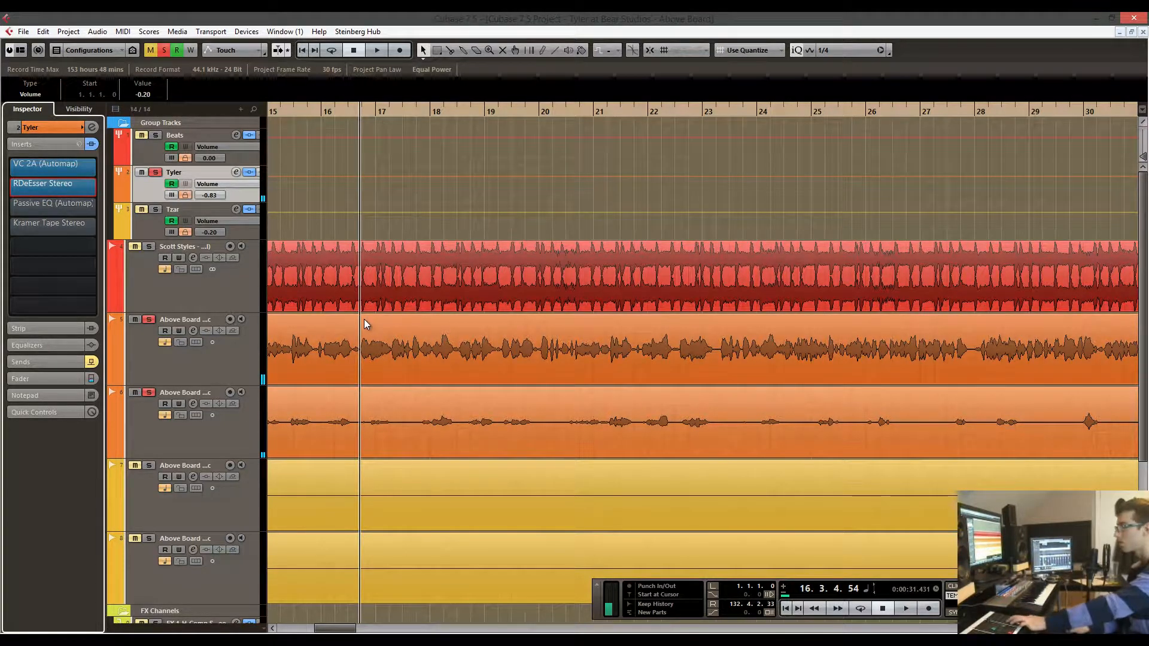
Open the first vocal group's Passive EQ, compare it bypassed and active during playback from about bar 16, and close it.
{"action": "key", "text": "g"}
{"action": "key", "text": "g"}
{"action": "key", "text": "g"}
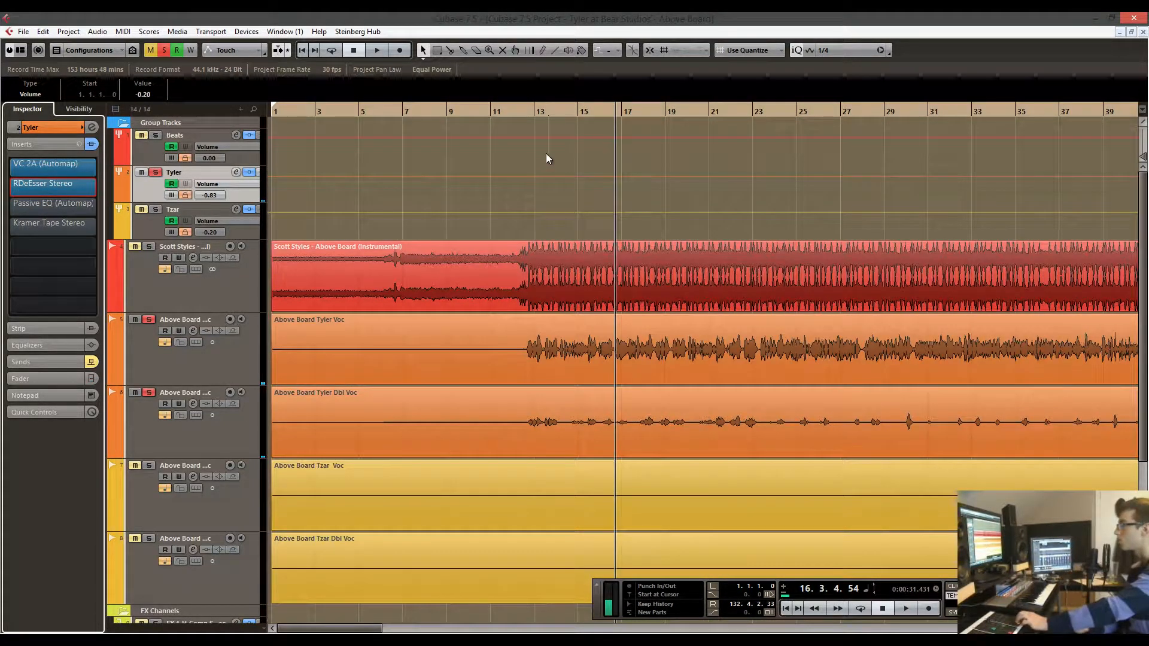
{"action": "left_click", "coordinate": [57, 205]}
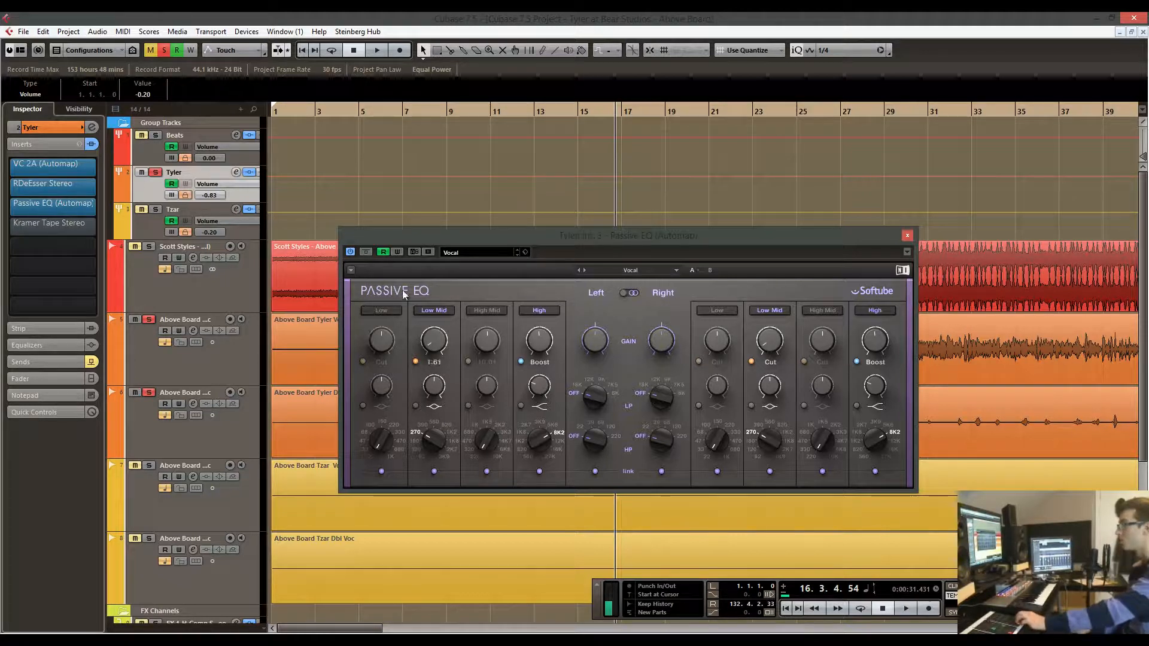
{"action": "left_click", "coordinate": [367, 252]}
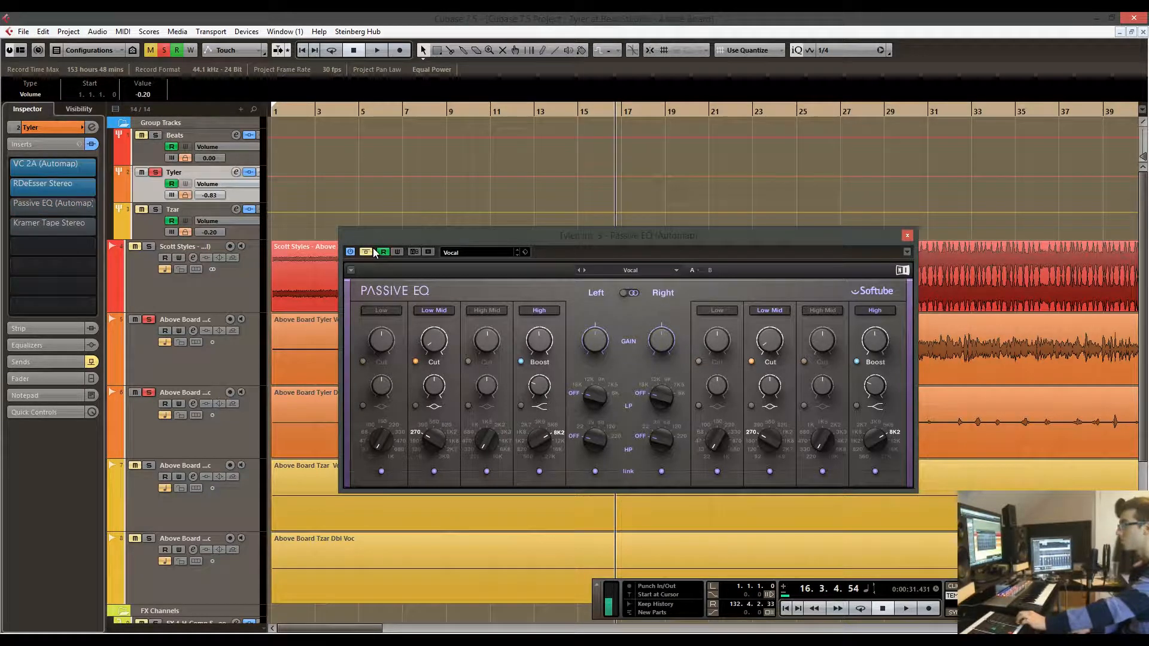
{"action": "key", "text": "space"}
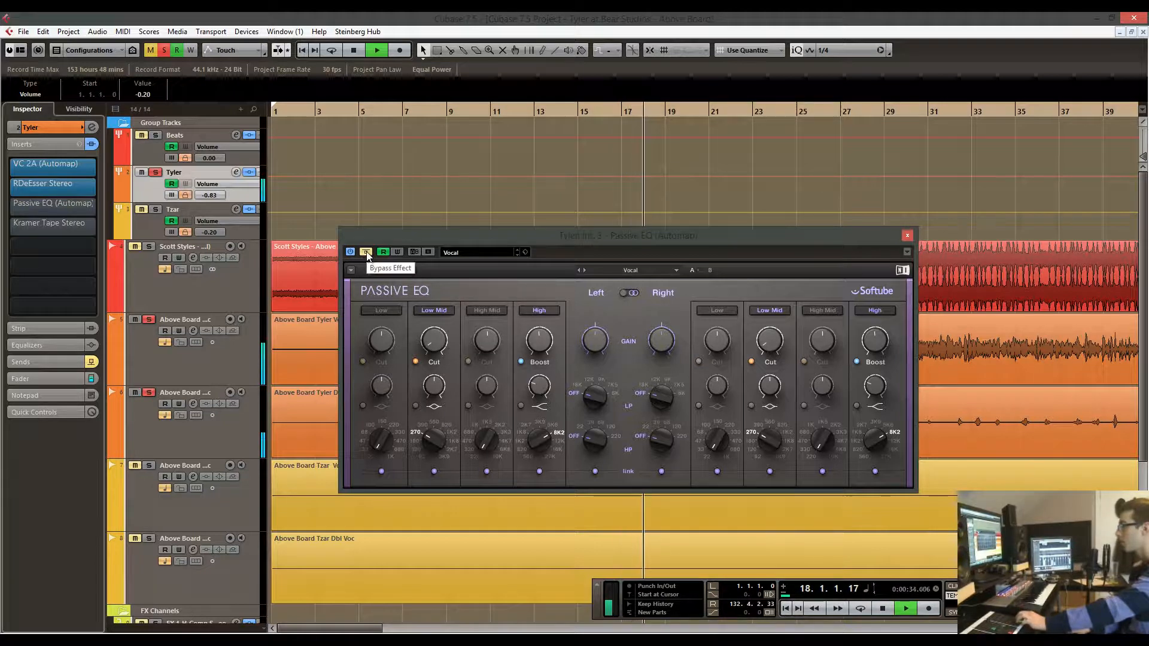
{"action": "left_click", "coordinate": [366, 252]}
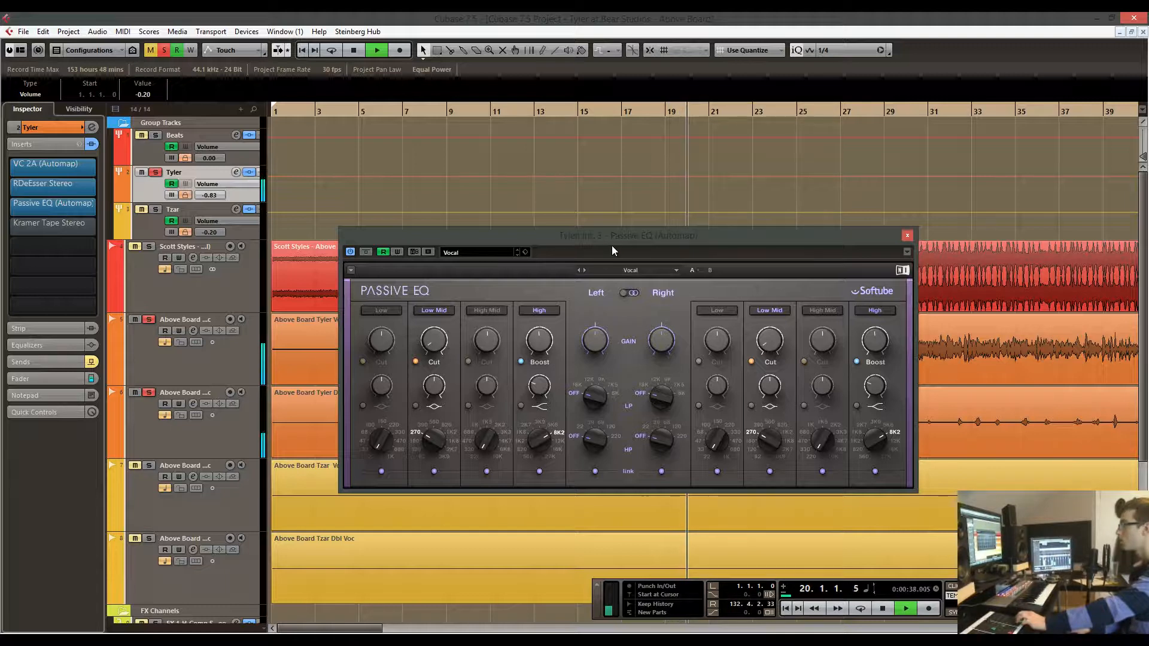
{"action": "left_click", "coordinate": [905, 238]}
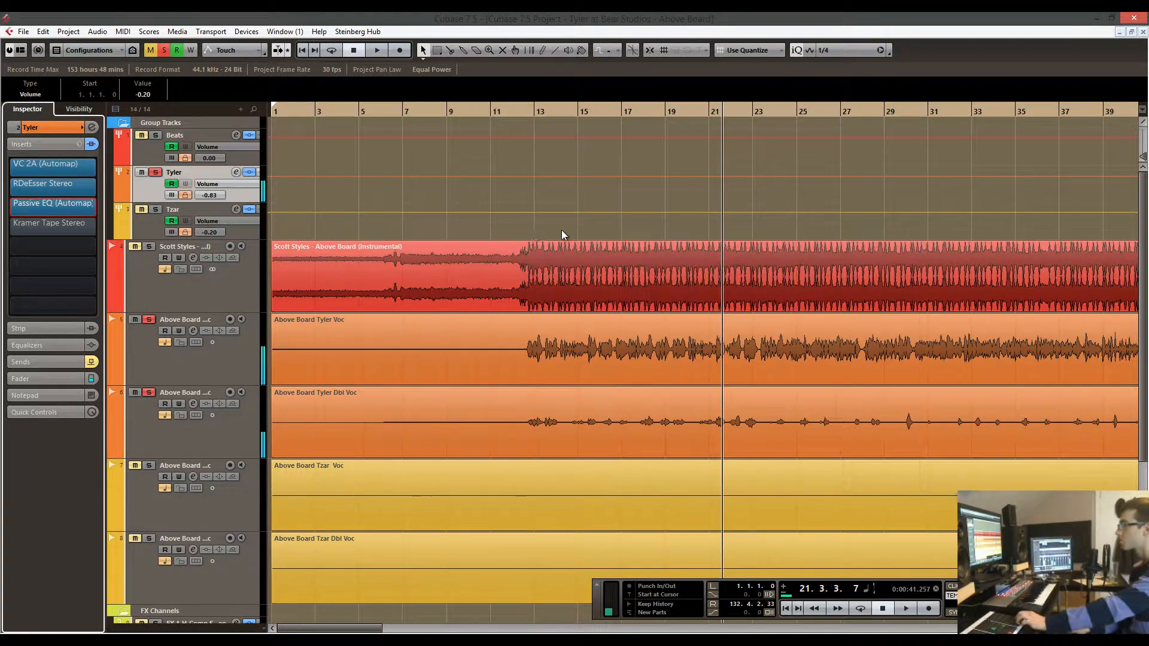
Solo the instrumental beat track, play it from about bar 21, and add the first vocal group to the solo.
{"action": "scroll", "coordinate": [580, 320], "scroll_direction": "right", "scroll_amount": 3}
{"action": "scroll", "coordinate": [590, 316], "scroll_direction": "down", "scroll_amount": 1}
{"action": "scroll", "coordinate": [589, 316], "scroll_direction": "down", "scroll_amount": 1}
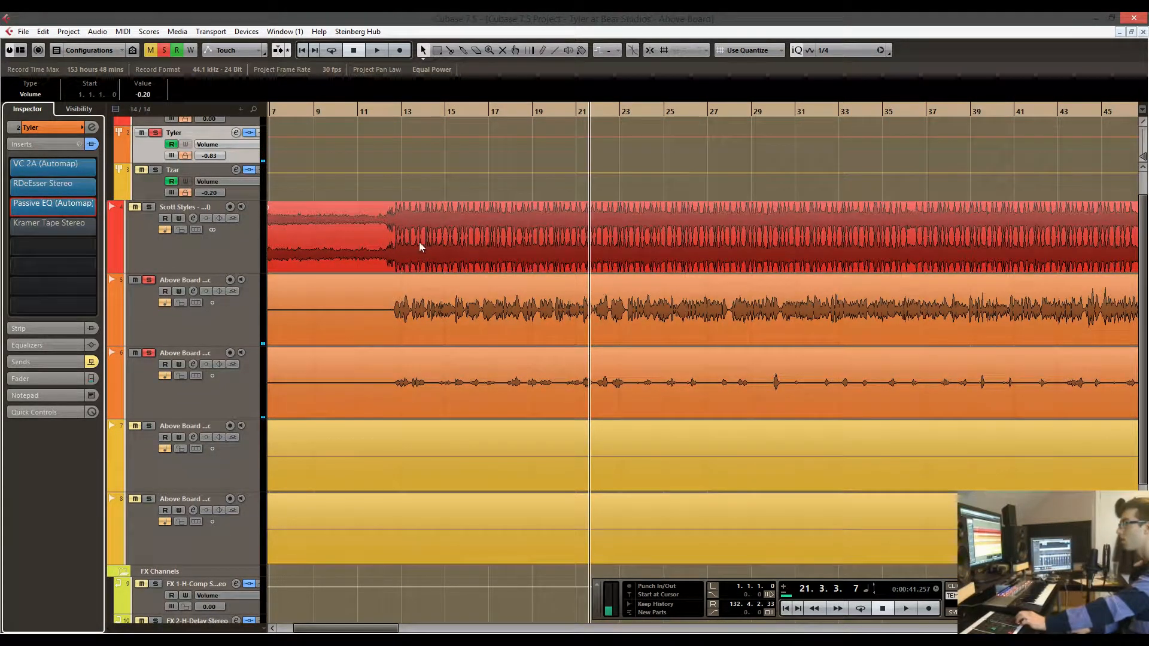
{"action": "left_click", "coordinate": [148, 207]}
{"action": "scroll", "coordinate": [313, 170], "scroll_direction": "up", "scroll_amount": 3}
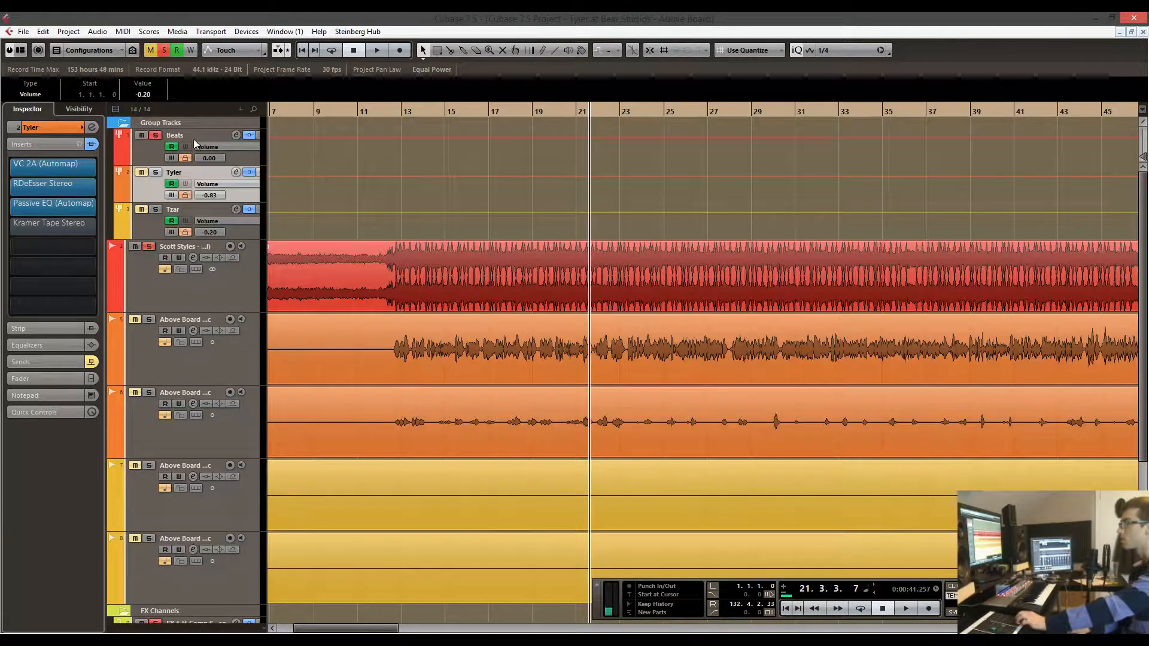
{"action": "key", "text": "space"}
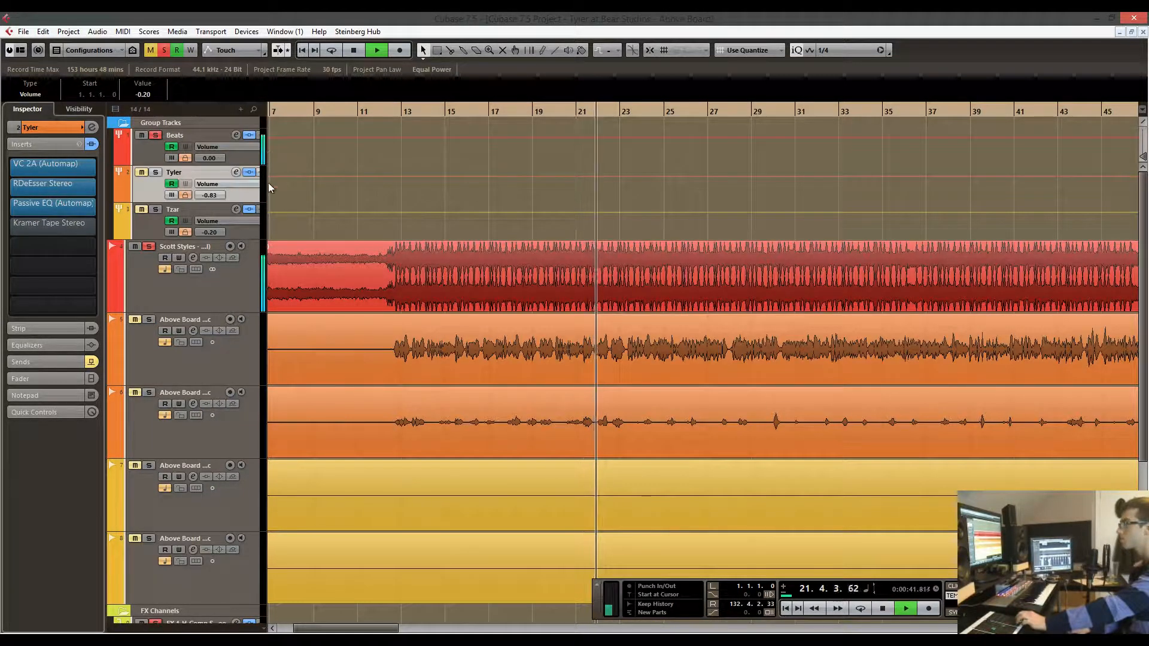
{"action": "left_click", "coordinate": [156, 173]}
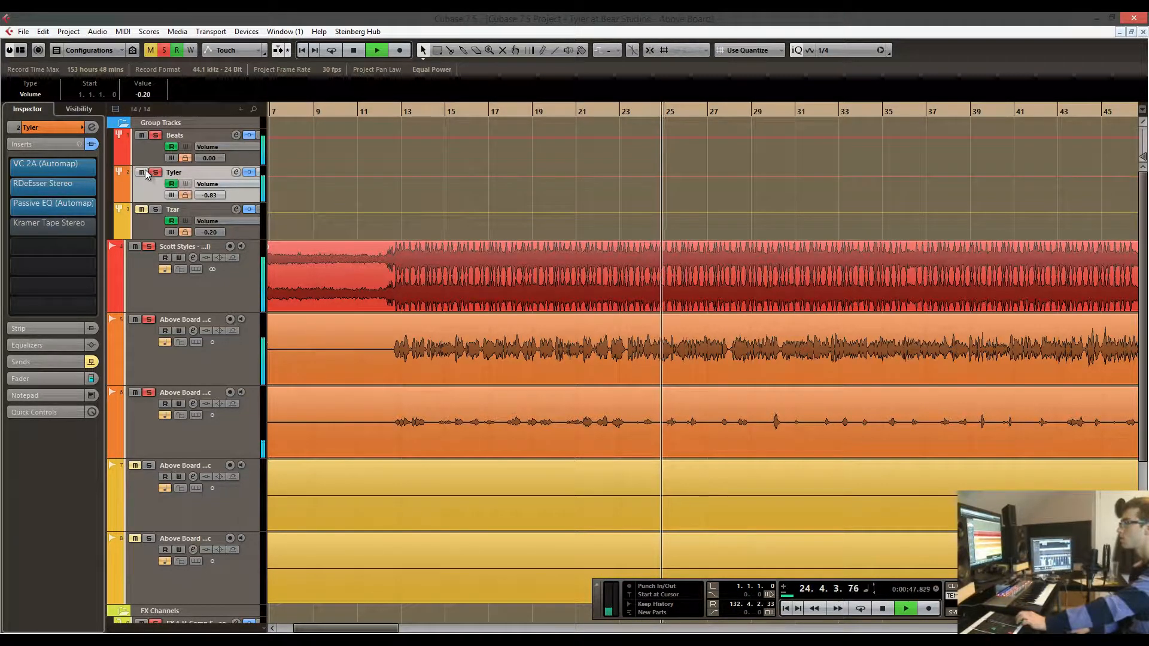
Bypass and re-enable the Passive EQ while the beat and vocals play together, and stop playback.
{"action": "left_click", "coordinate": [9, 207]}
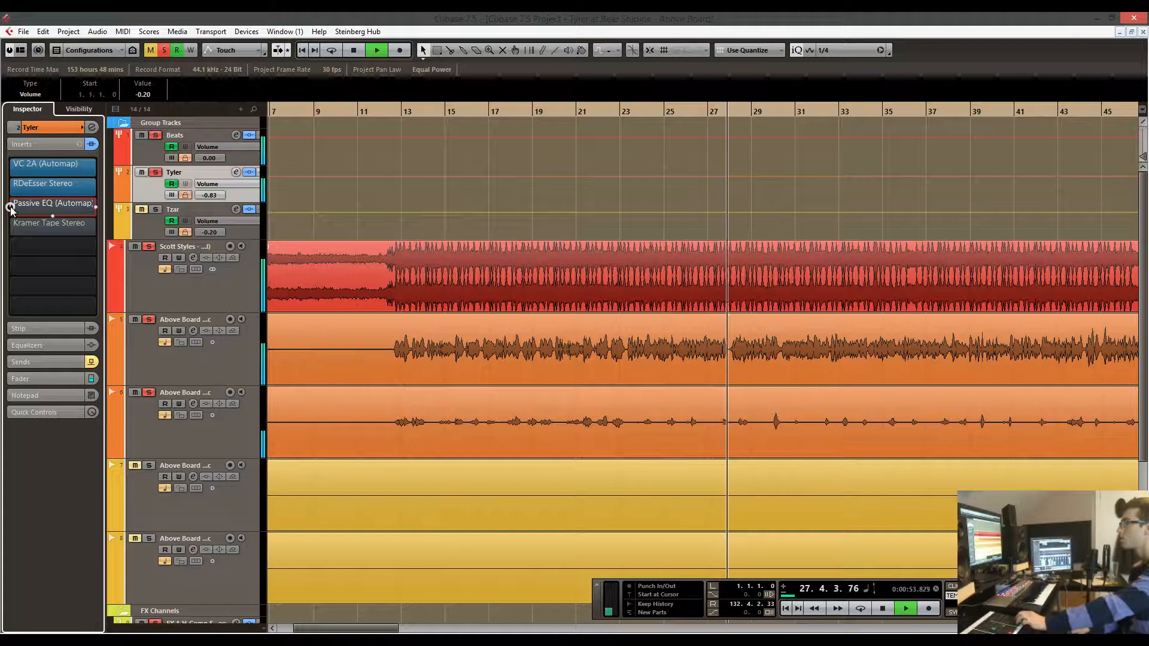
{"action": "left_click", "coordinate": [10, 207]}
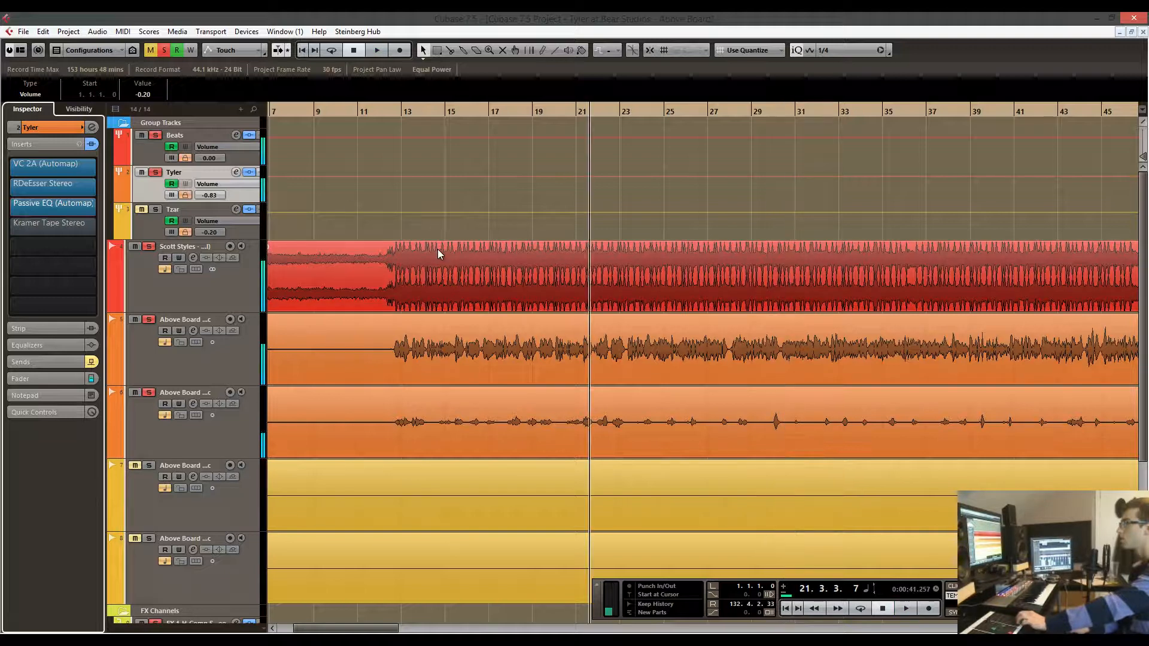
{"action": "key", "text": "space"}
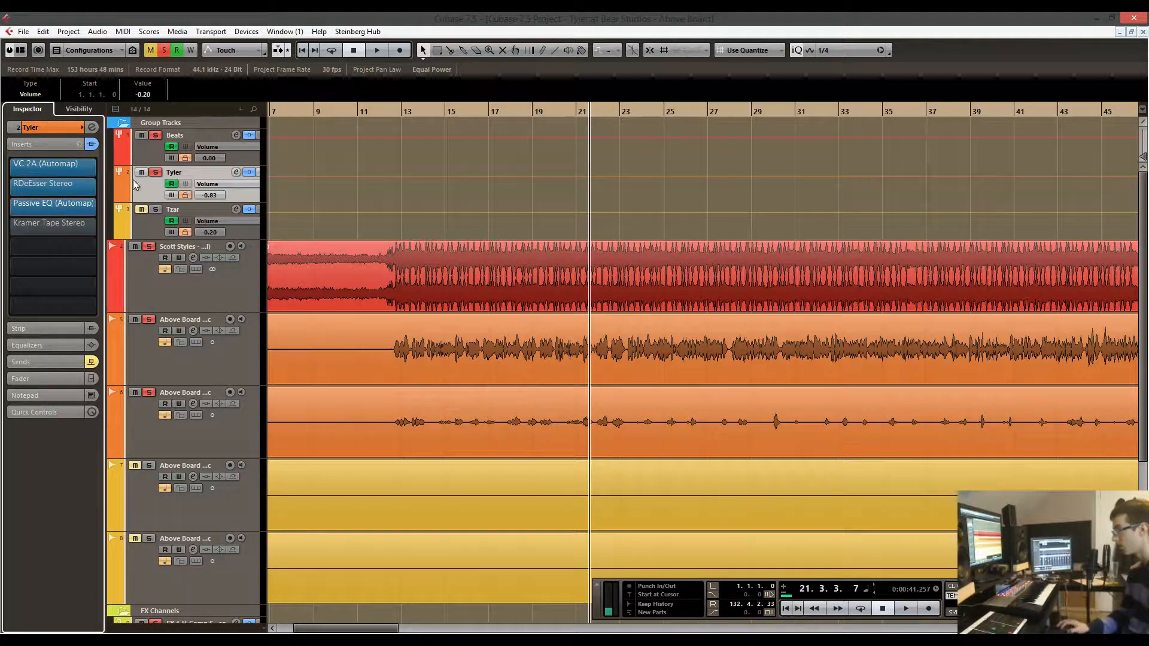
Open the first vocal group's Kramer Tape Stereo, take the beat out of solo and reselect the vocal group.
{"action": "left_click", "coordinate": [71, 226]}
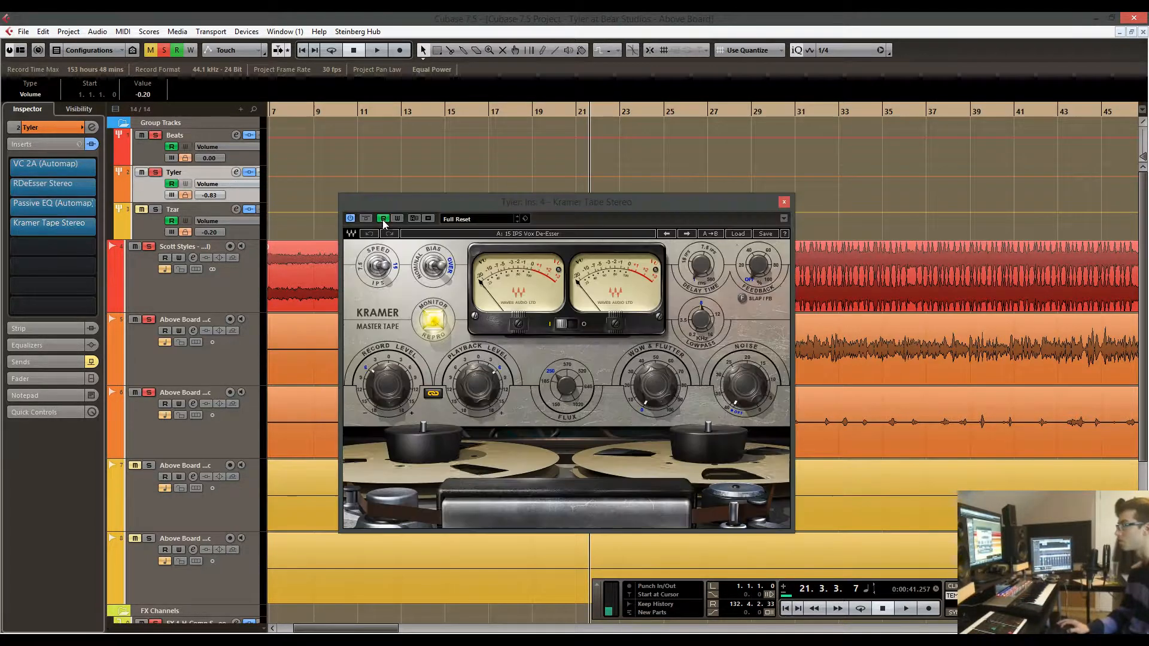
{"action": "left_click_drag", "start_coordinate": [544, 209], "coordinate": [561, 183]}
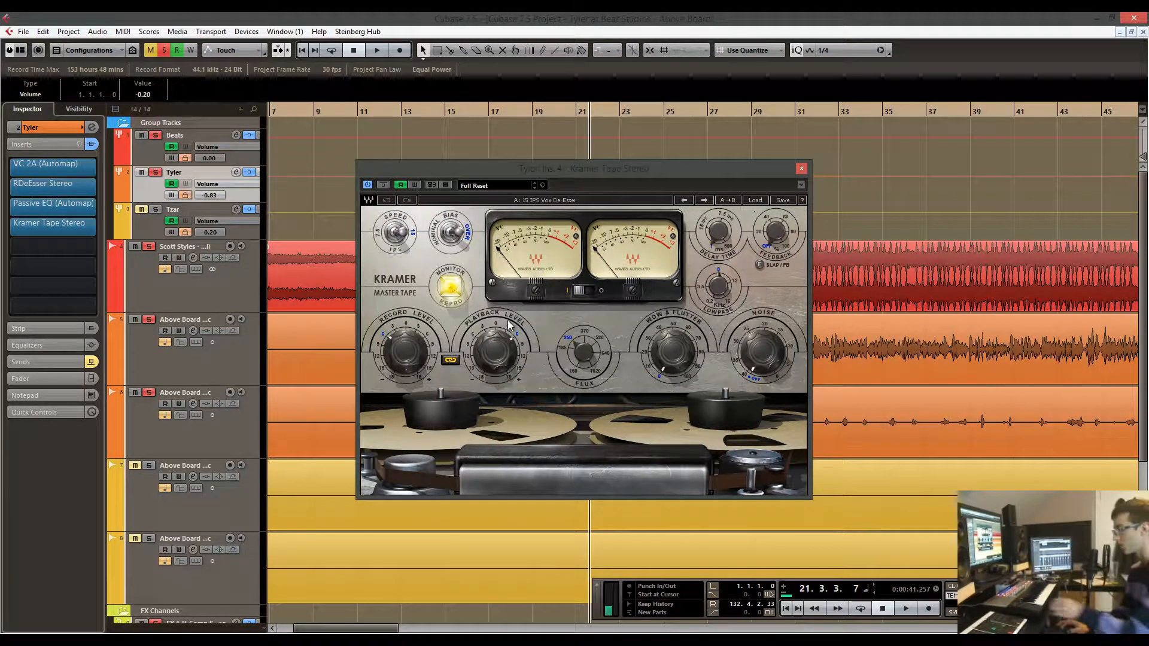
{"action": "left_click", "coordinate": [160, 153]}
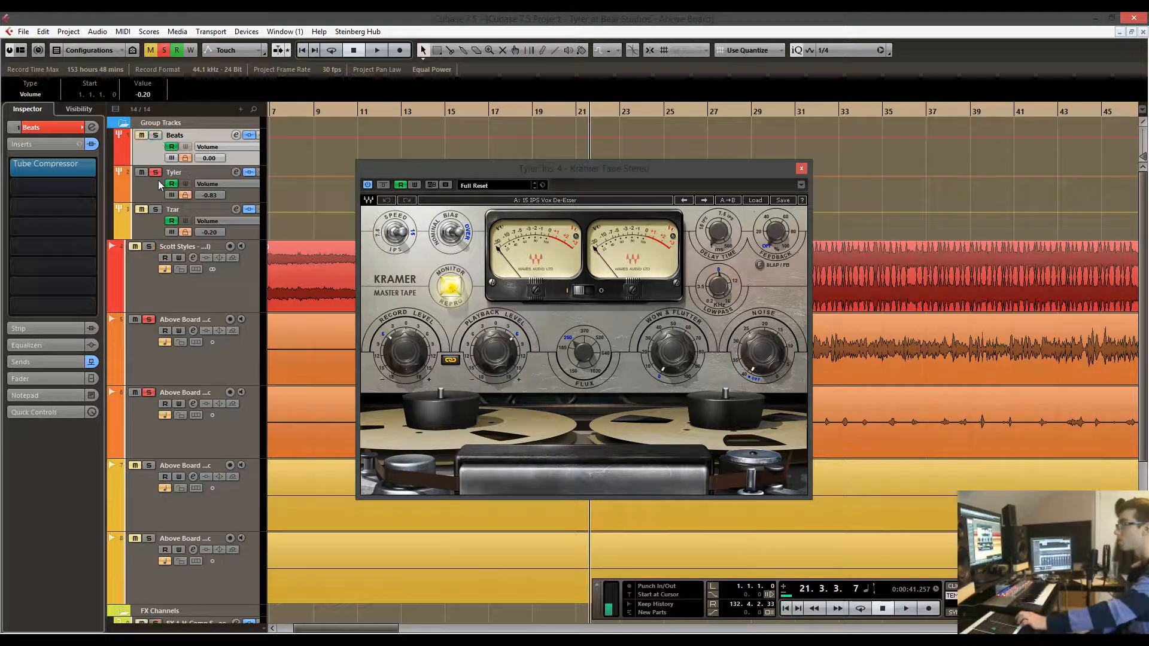
{"action": "left_click", "coordinate": [162, 186]}
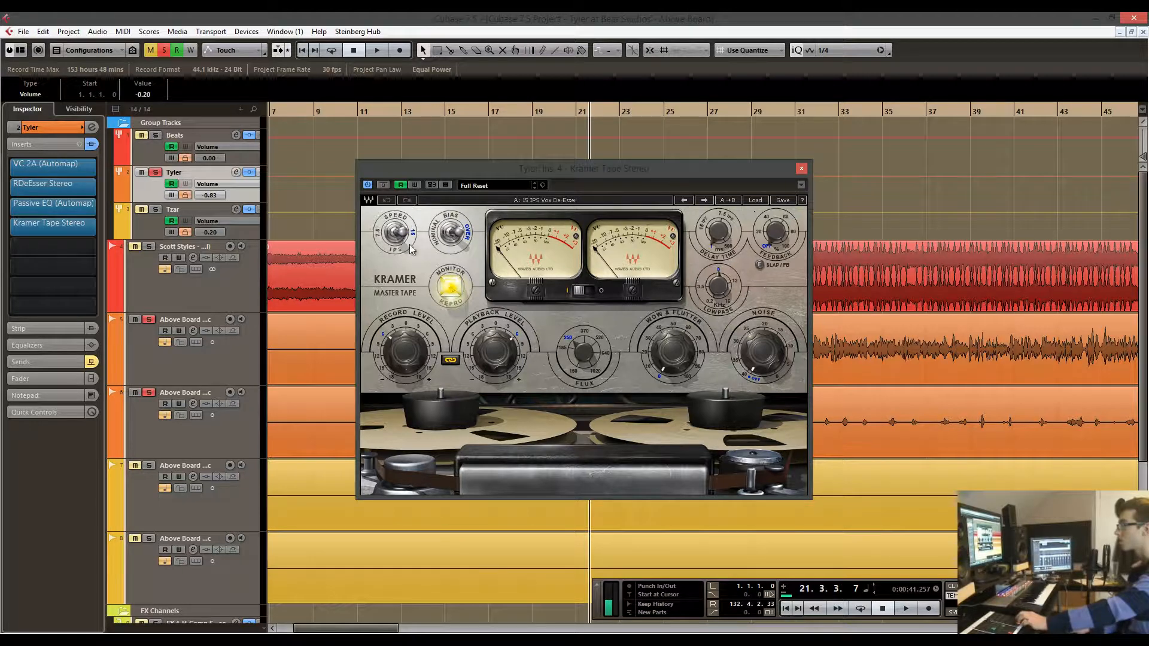
Play the soloed vocals from about bar 21 to 31, toggling the Kramer Tape bypass to compare, and close the plug-in.
{"action": "left_click", "coordinate": [382, 183]}
{"action": "key", "text": "space"}
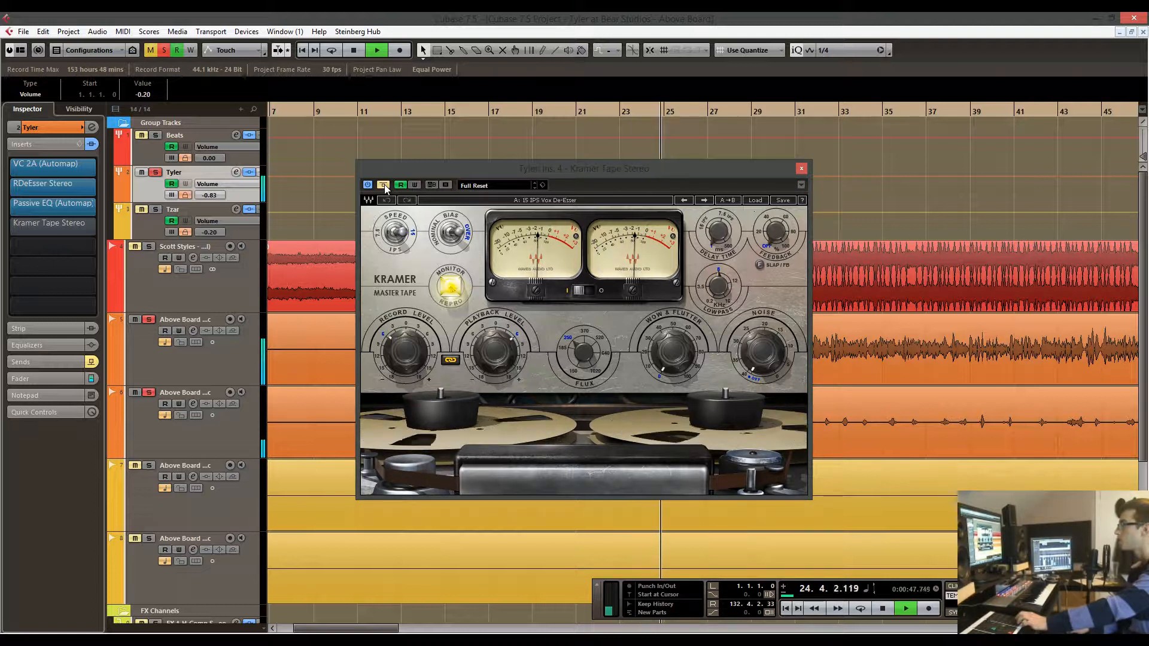
{"action": "left_click", "coordinate": [384, 185]}
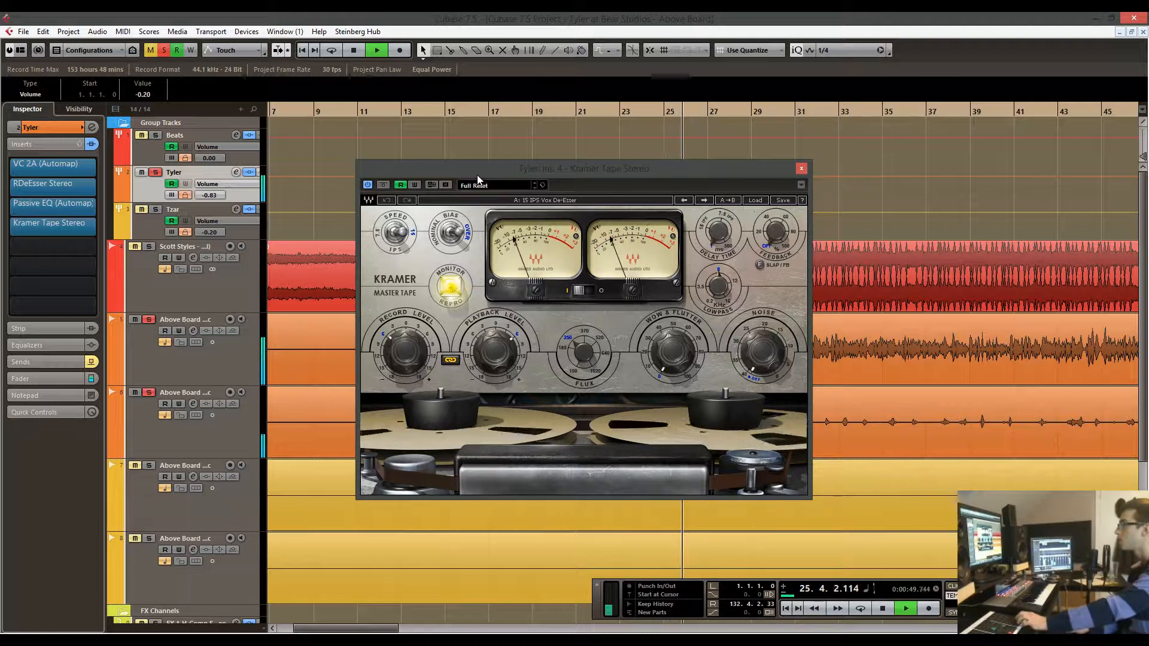
{"action": "left_click", "coordinate": [386, 186]}
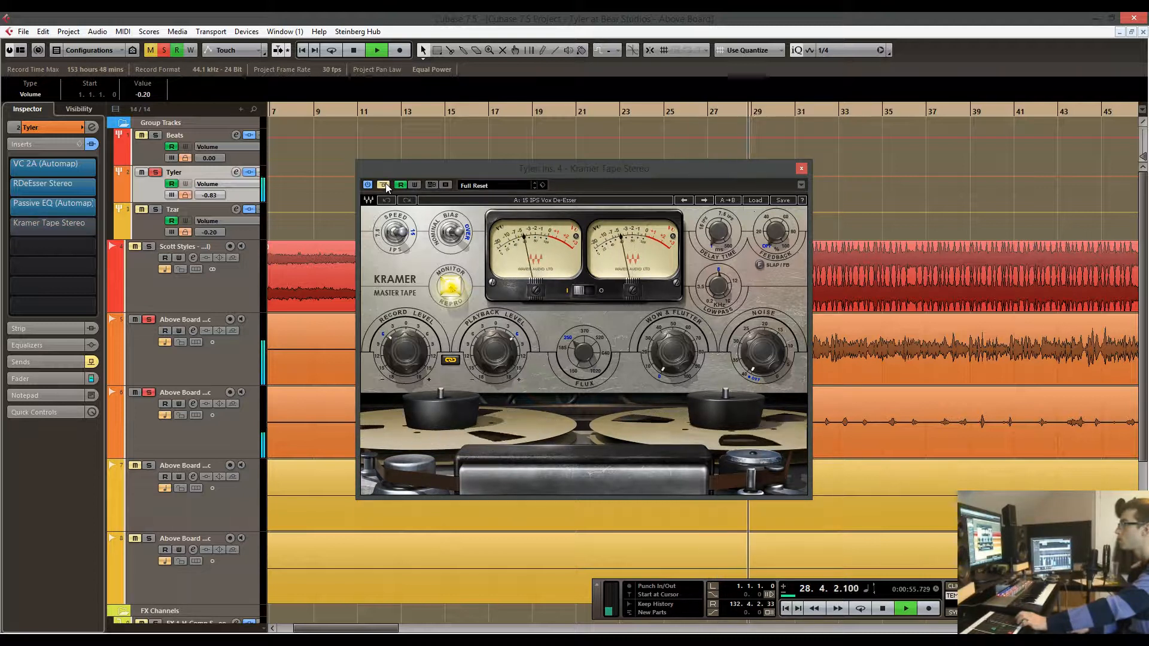
{"action": "left_click", "coordinate": [384, 185]}
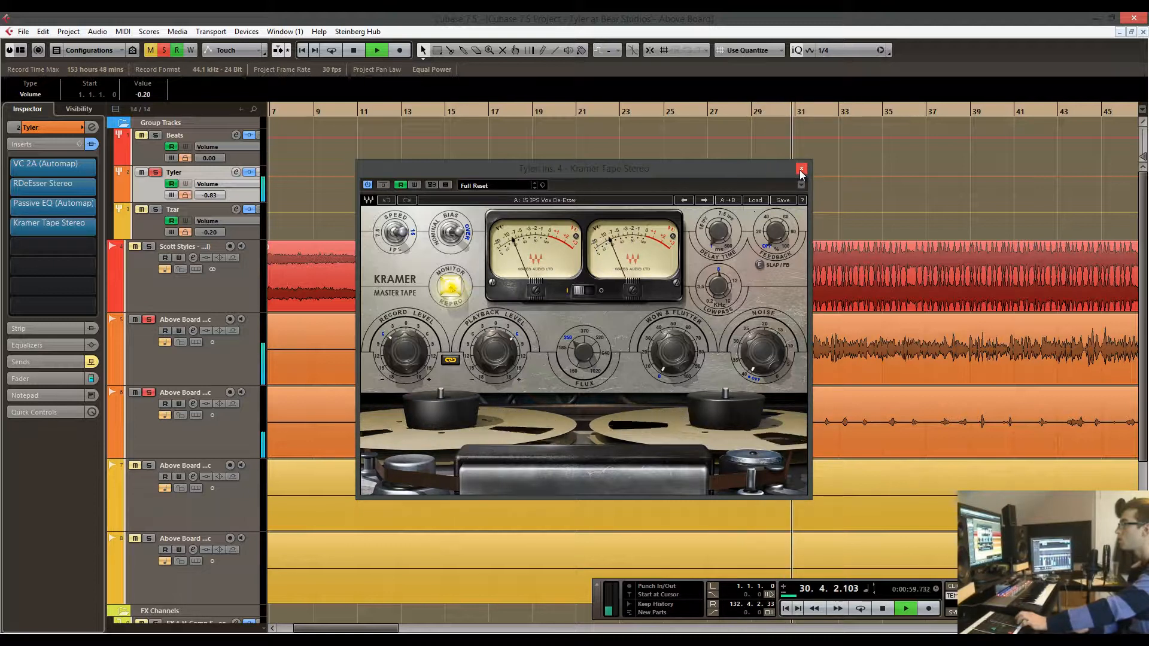
{"action": "key", "text": "space"}
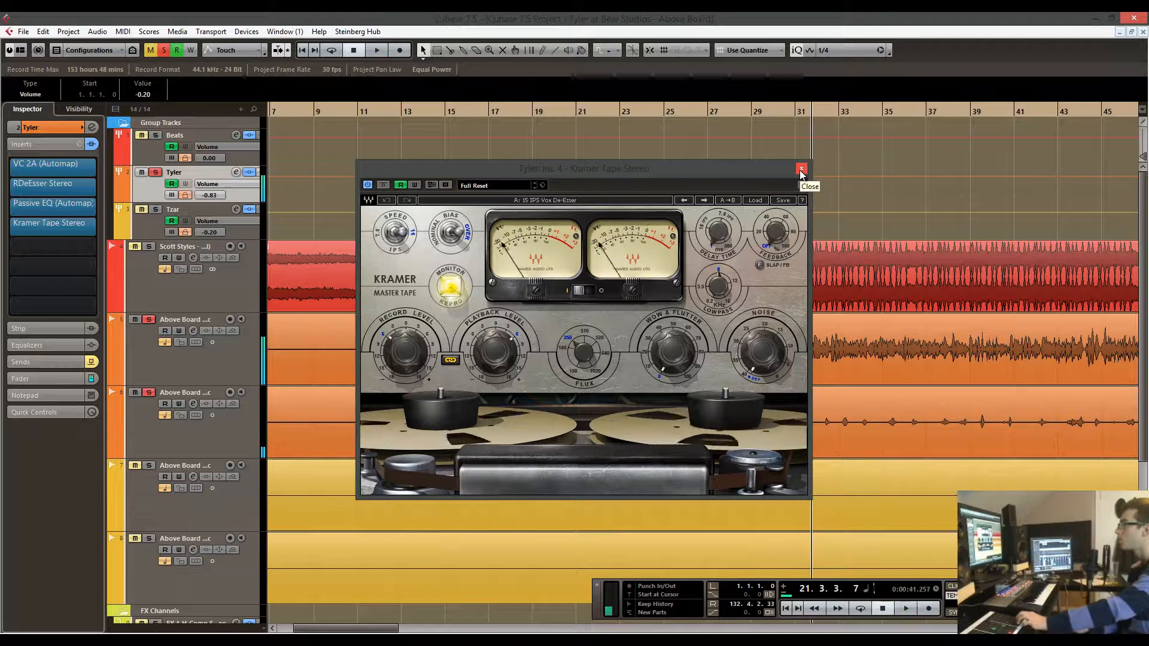
{"action": "left_click", "coordinate": [801, 170]}
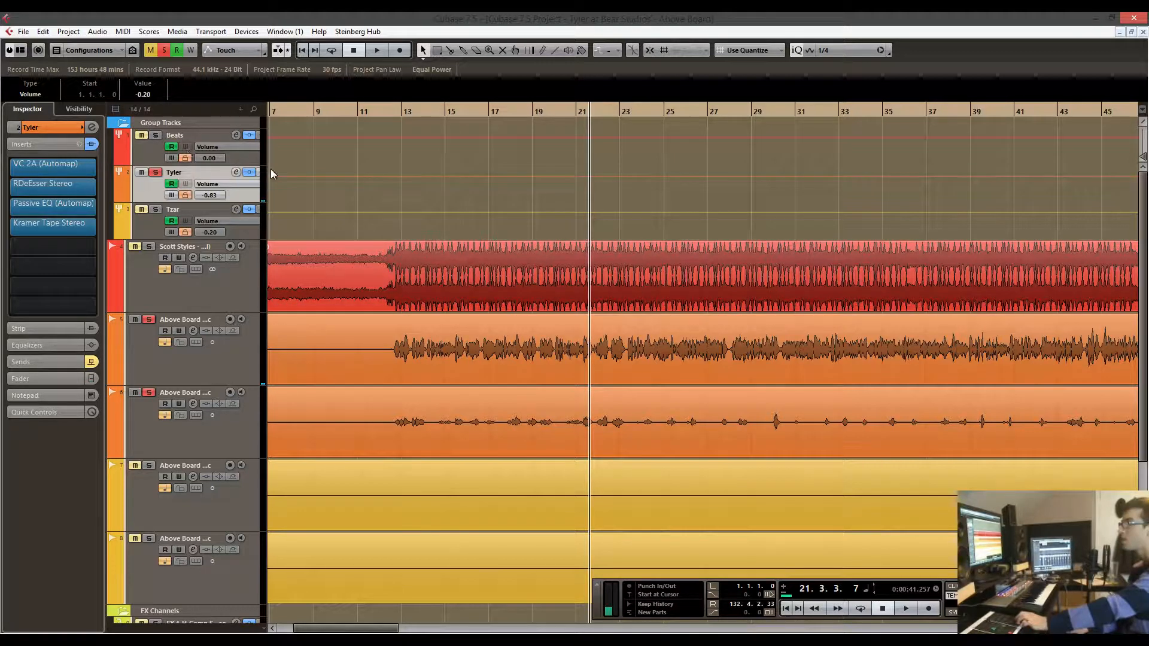
Open the first vocal group's Kramer Tape Stereo, review its controls and close the plug-in.
{"action": "left_click", "coordinate": [49, 223]}
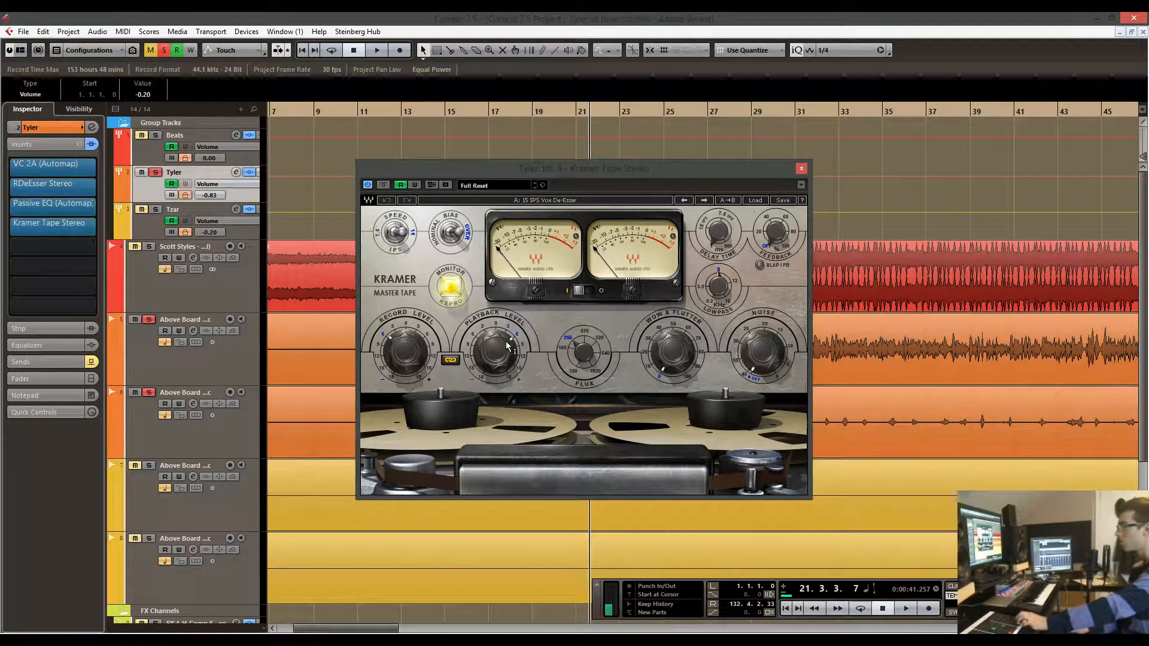
{"action": "mouse_move", "coordinate": [502, 338]}
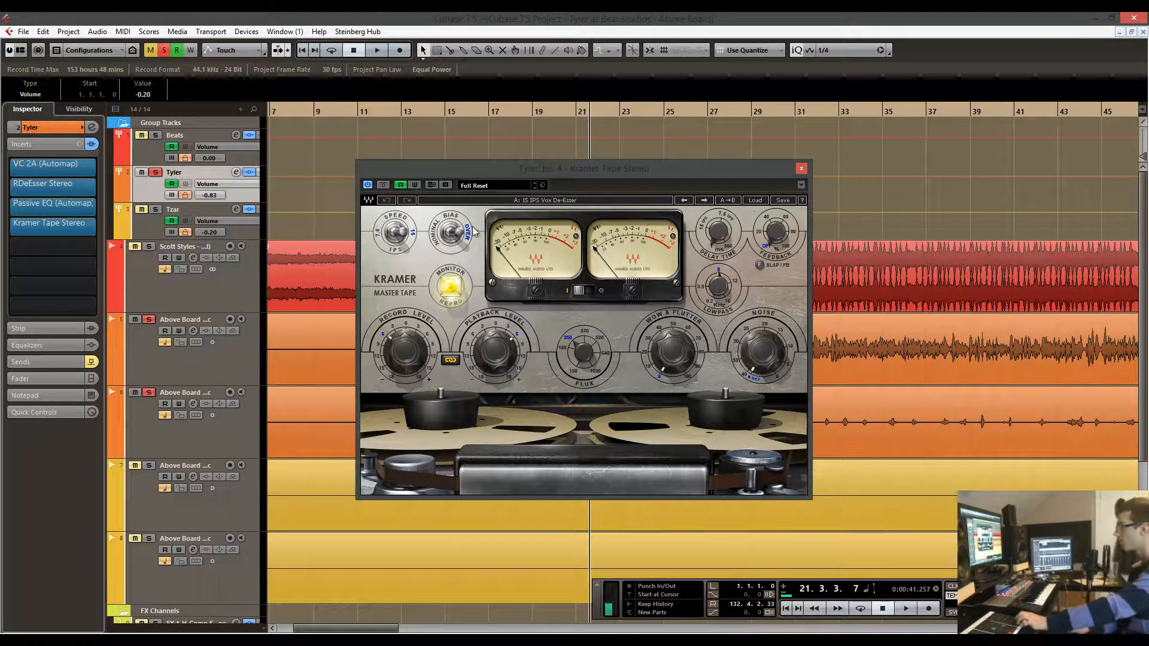
{"action": "left_click", "coordinate": [801, 168]}
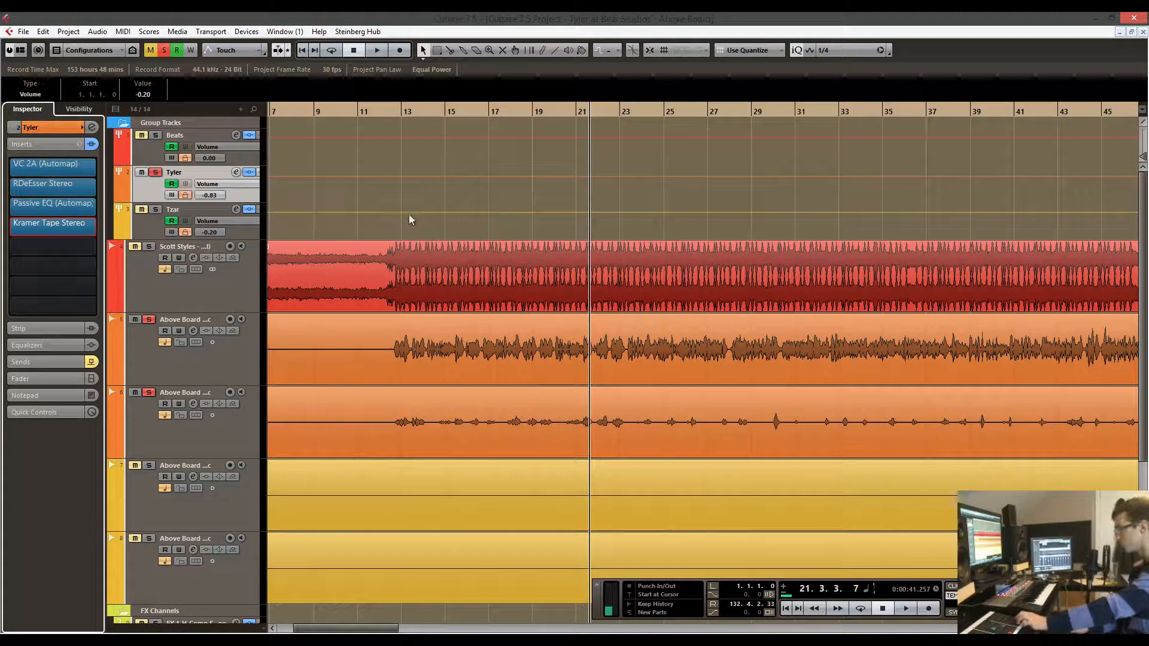
Show the first vocal group's sends, place the playhead at about bar 16 and take the sends out of bypass.
{"action": "left_click", "coordinate": [60, 358]}
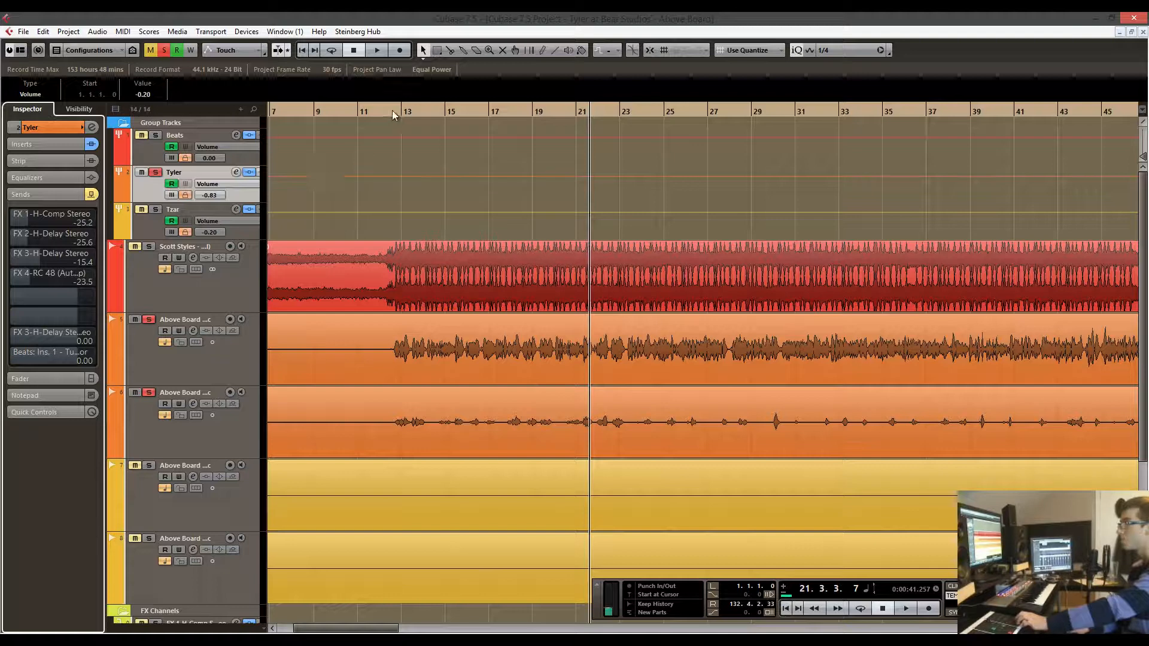
{"action": "left_click_drag", "start_coordinate": [393, 110], "coordinate": [353, 86]}
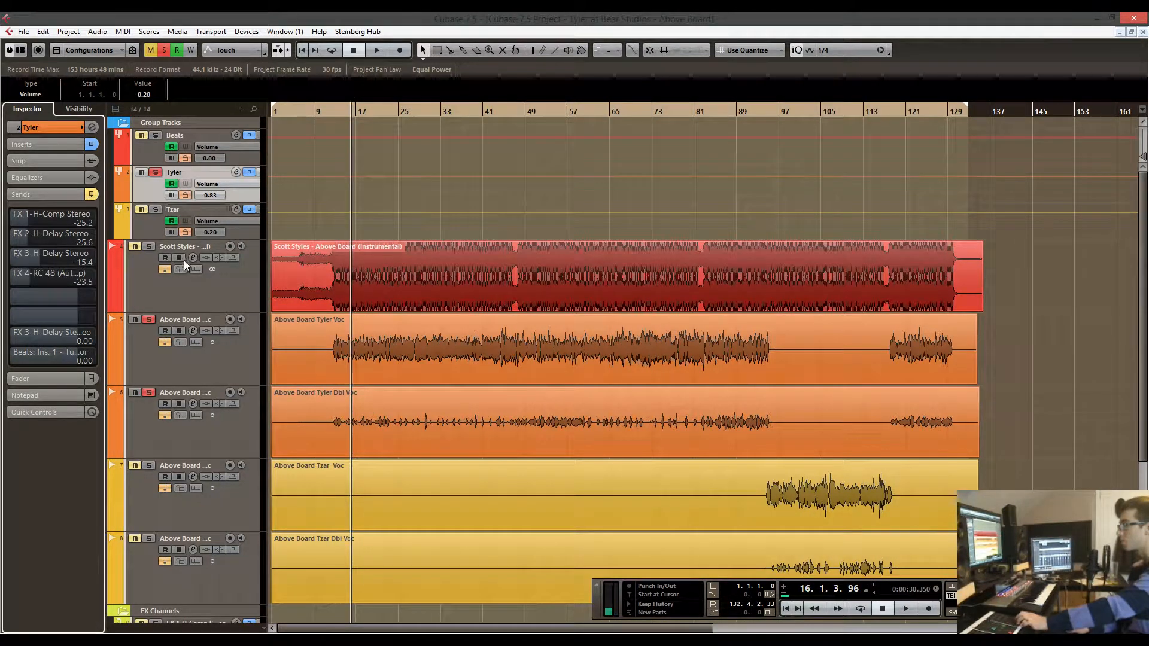
{"action": "left_click", "coordinate": [91, 194]}
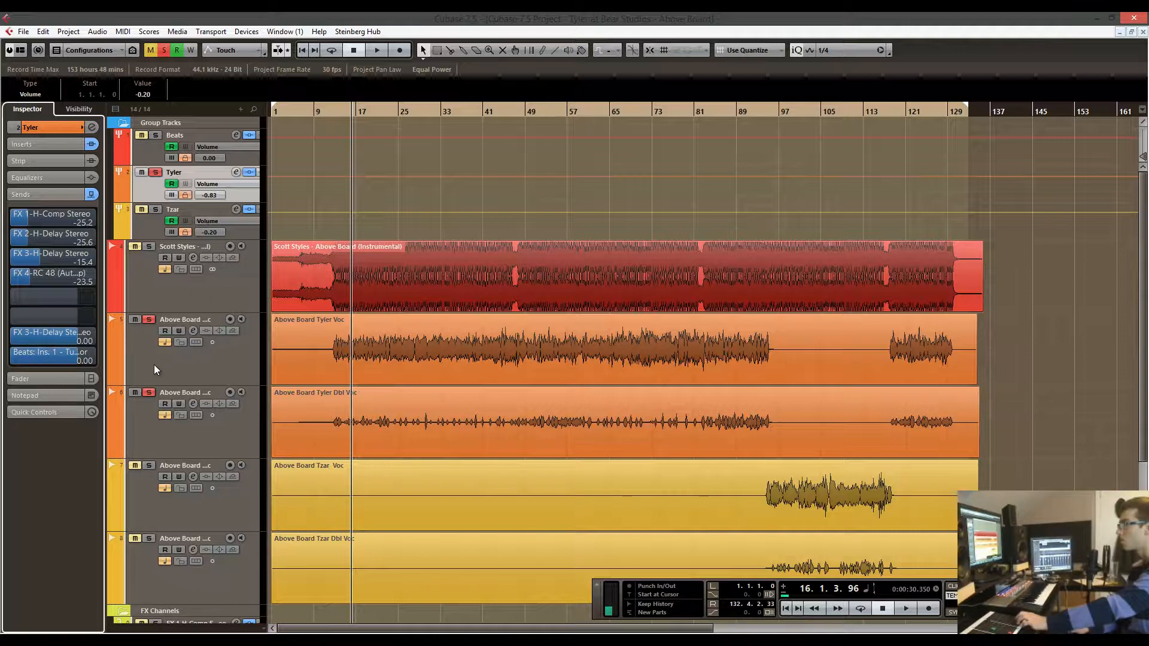
Add the Beats group to the solo and leave only the vocal group's send to the Beats Tube Compressor active.
{"action": "left_click", "coordinate": [154, 134]}
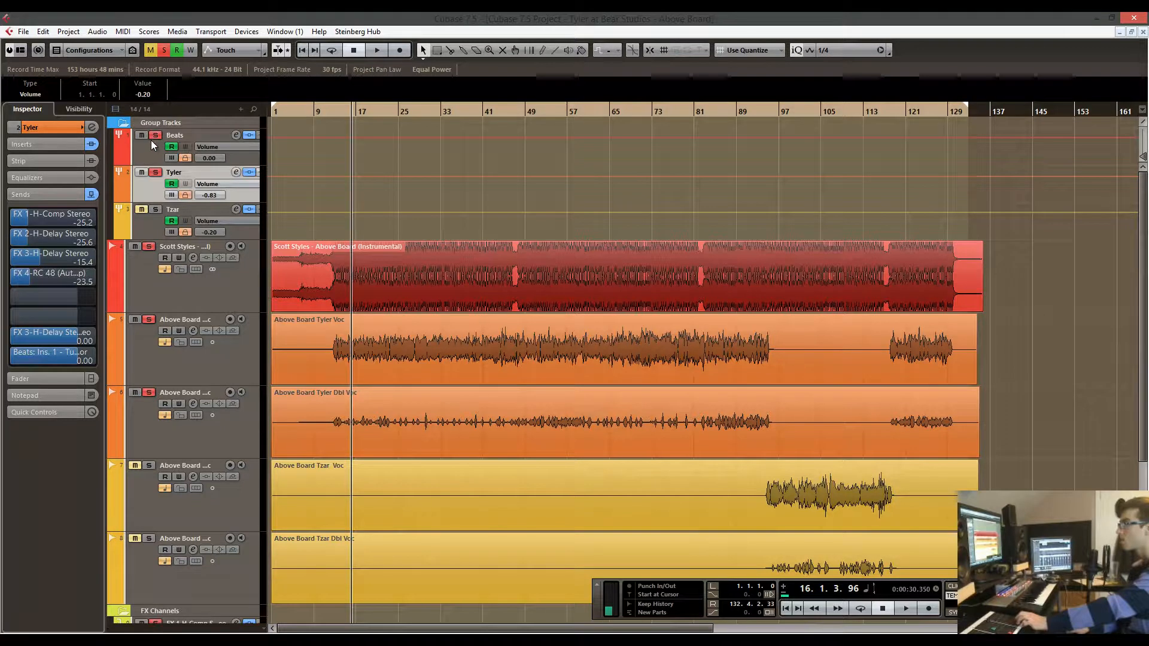
{"action": "left_click", "coordinate": [152, 191]}
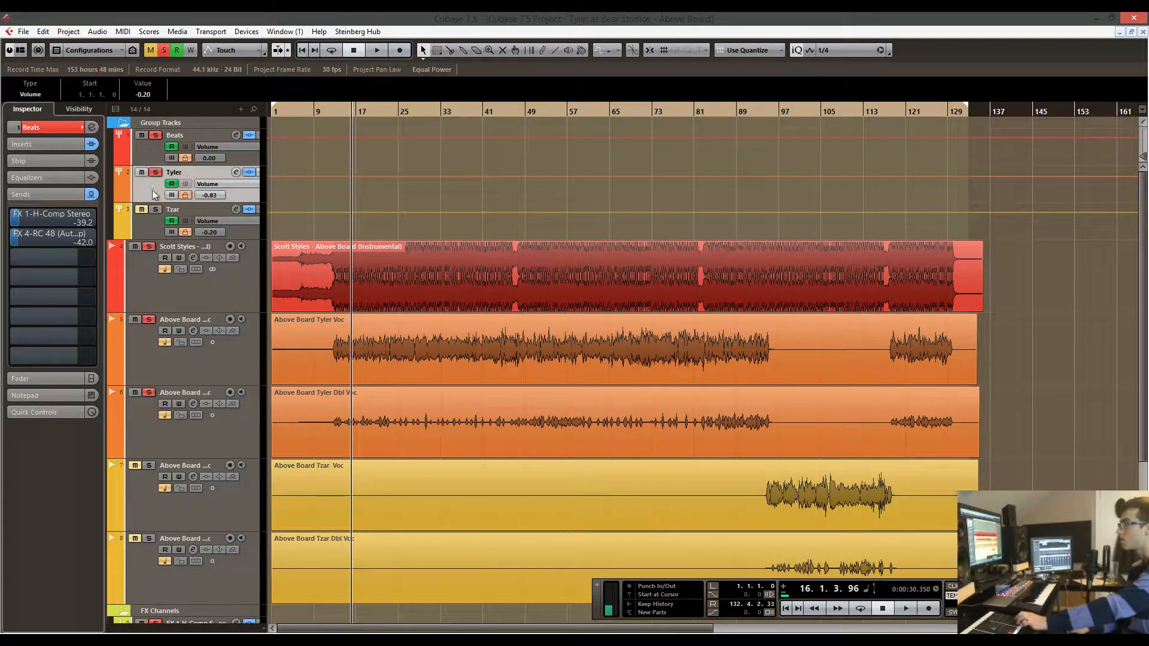
{"action": "left_click", "coordinate": [92, 195]}
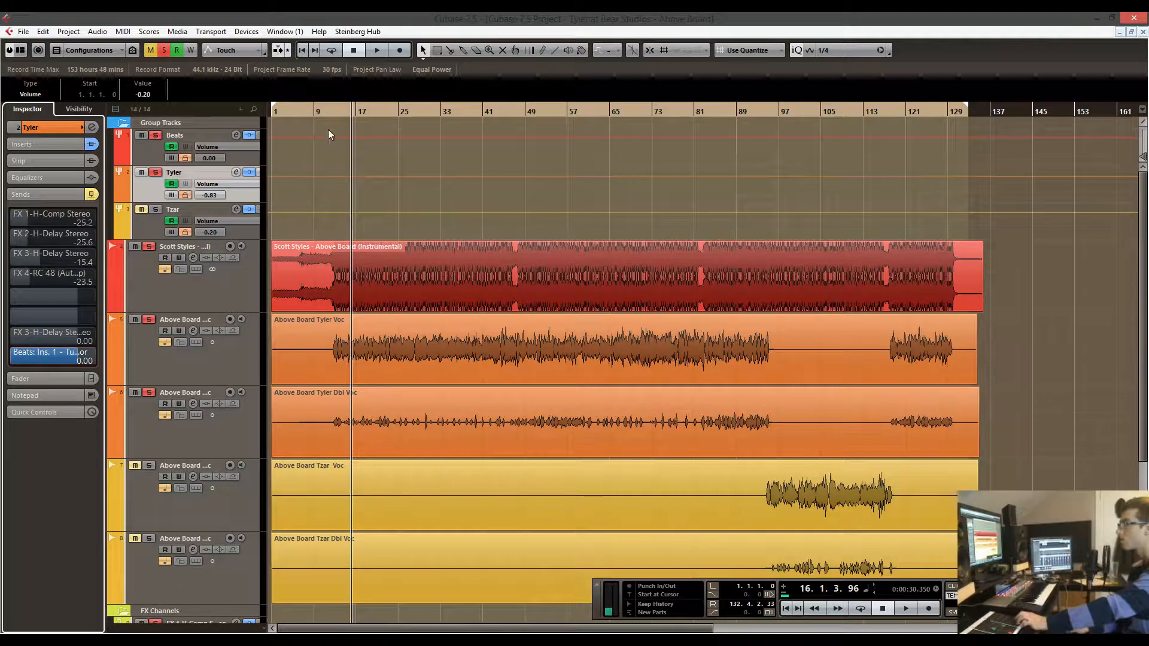
Open the Beats group's Tube Compressor insert and reposition its window over the arrangement.
{"action": "left_click", "coordinate": [150, 146]}
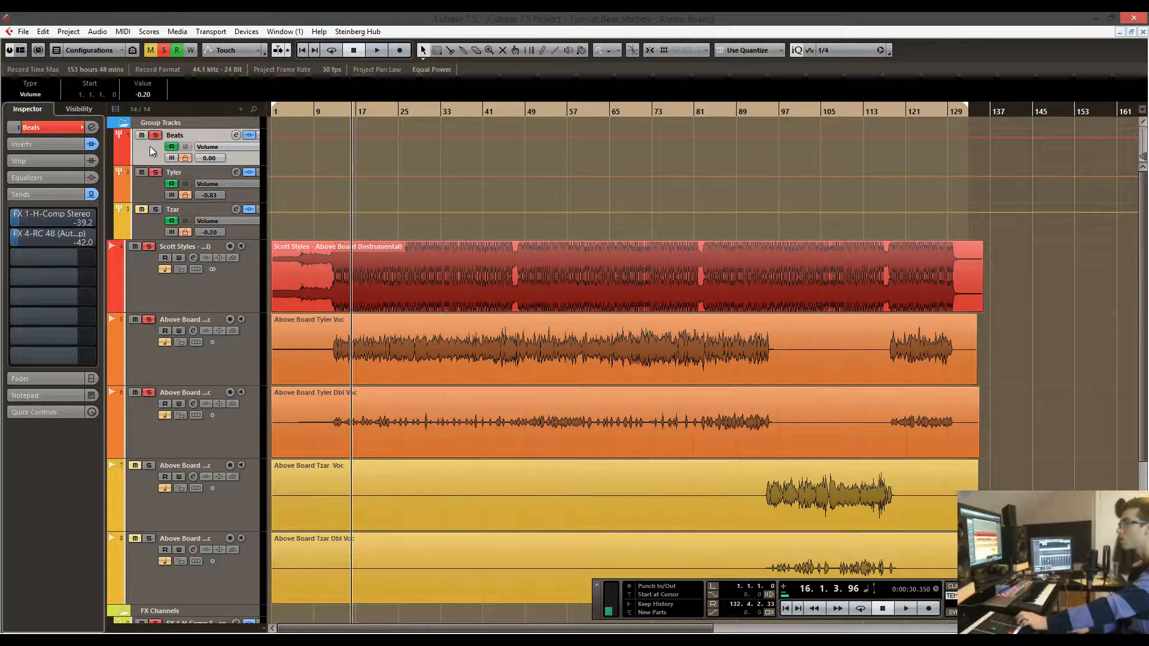
{"action": "left_click", "coordinate": [58, 144]}
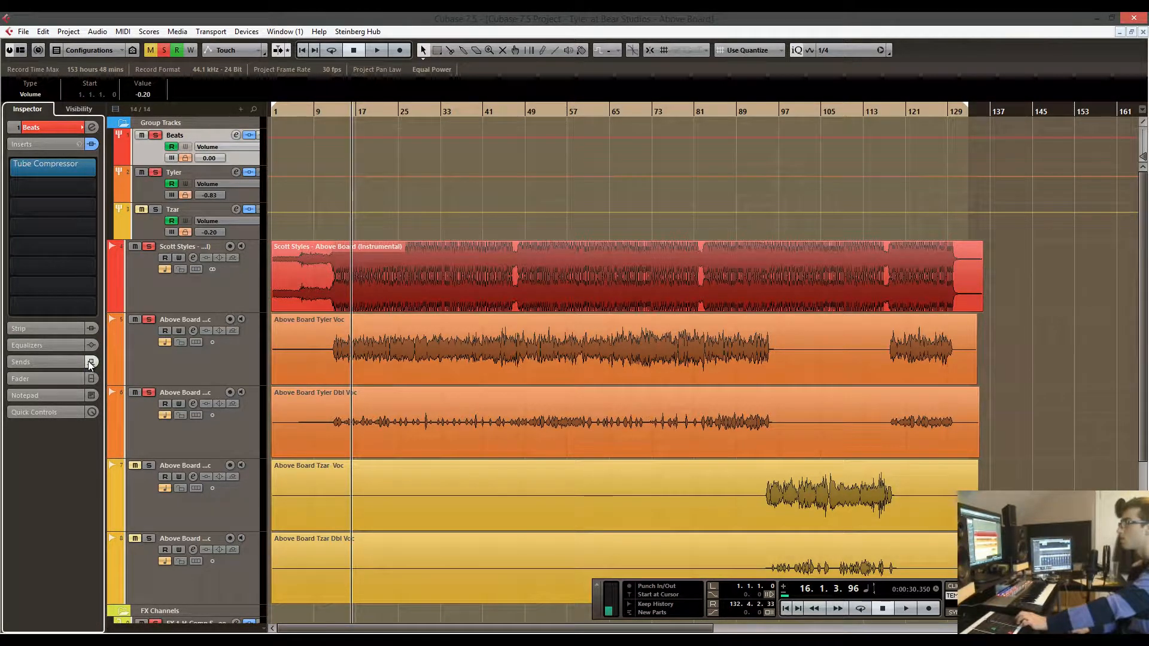
{"action": "left_click", "coordinate": [57, 164]}
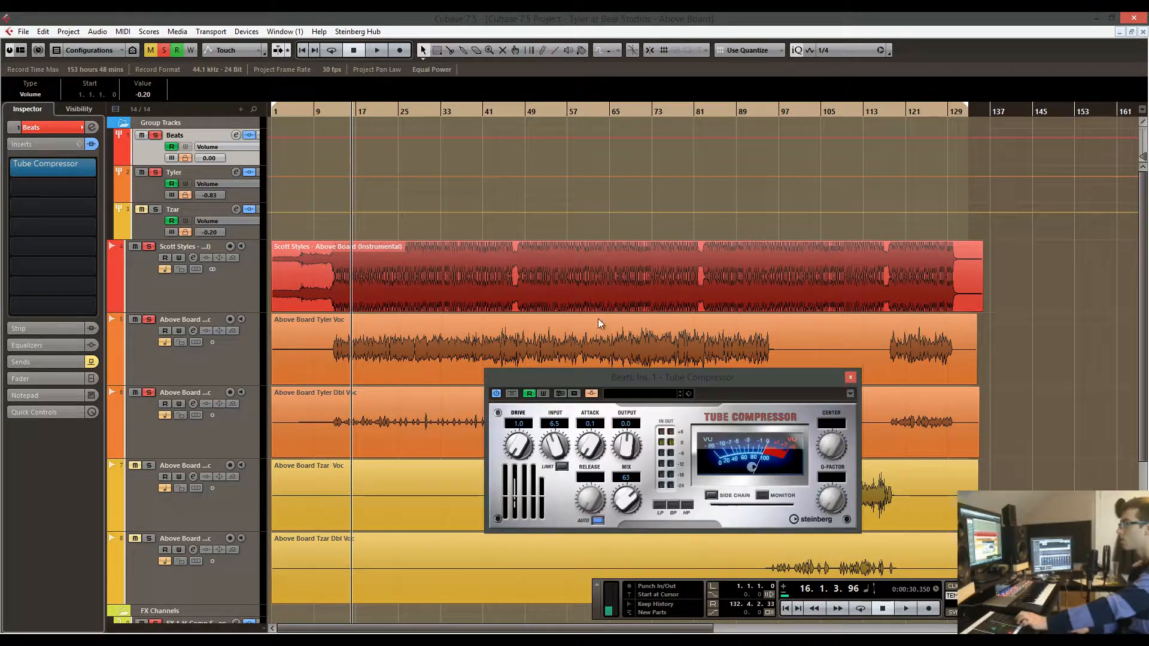
{"action": "left_click_drag", "start_coordinate": [619, 366], "coordinate": [561, 331]}
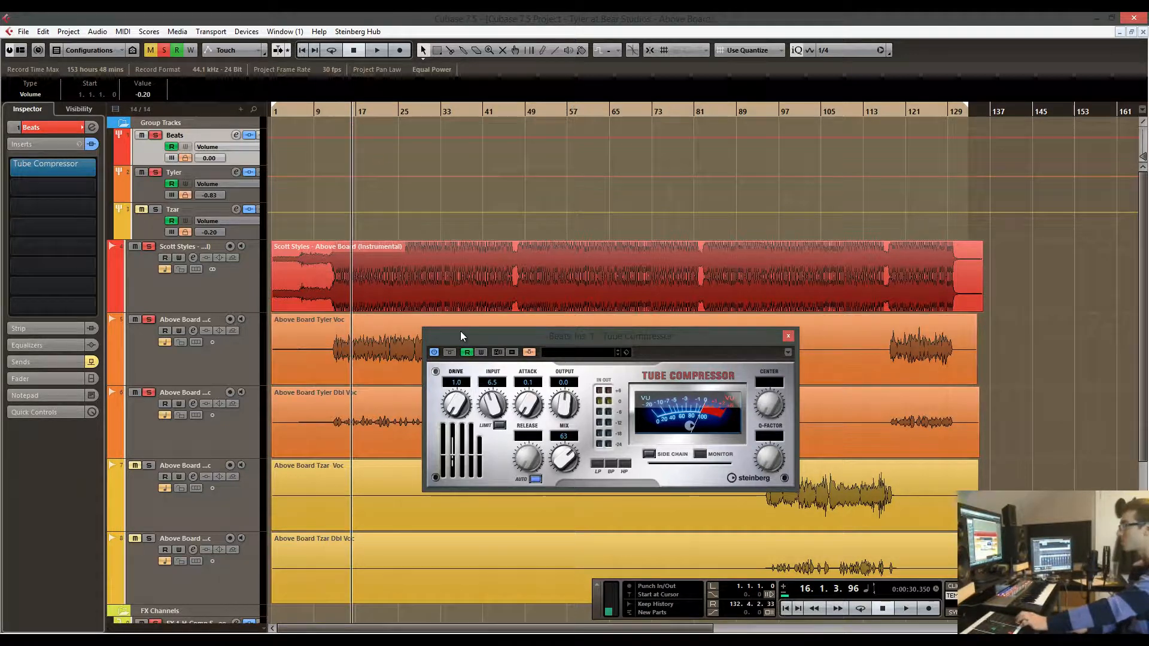
Play the beat and vocals from bar 16 to past bar 31, toggling the Tube Compressor bypass to compare, and stop playback.
{"action": "left_click", "coordinate": [455, 353]}
{"action": "key", "text": "space"}
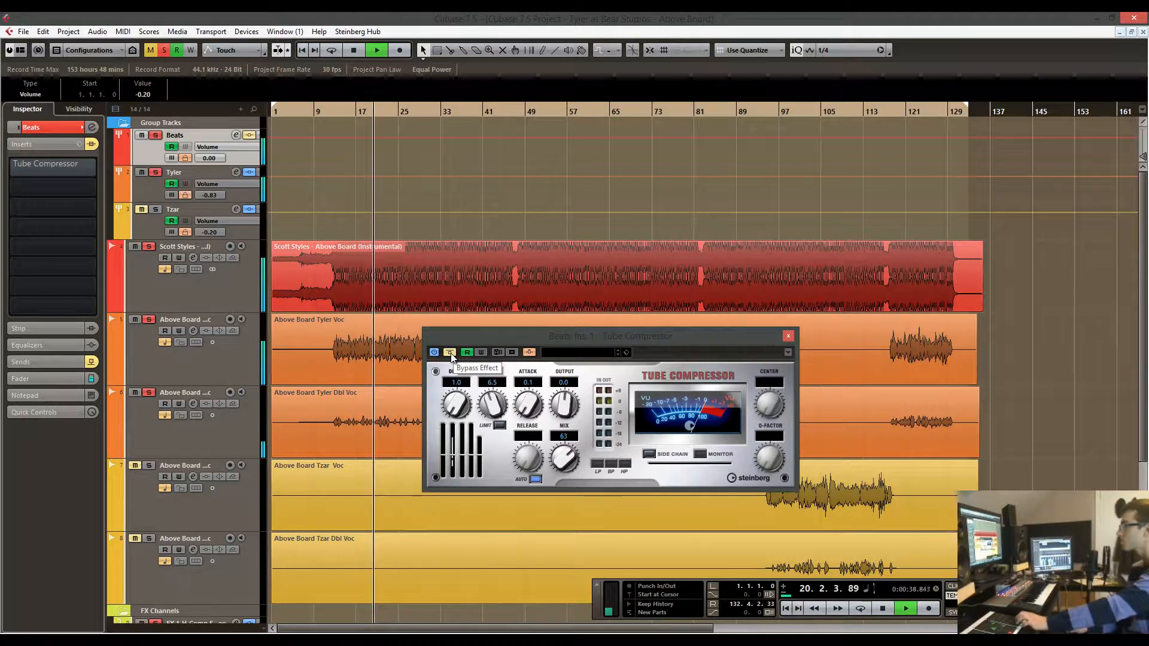
{"action": "left_click", "coordinate": [450, 353]}
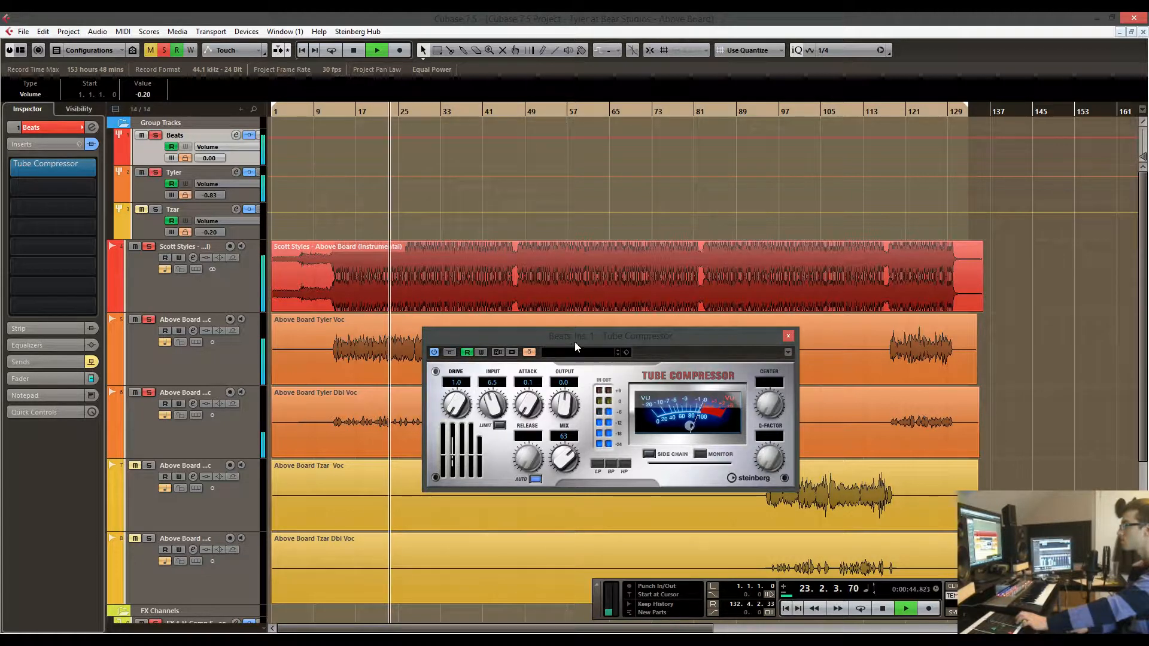
{"action": "left_click", "coordinate": [449, 352]}
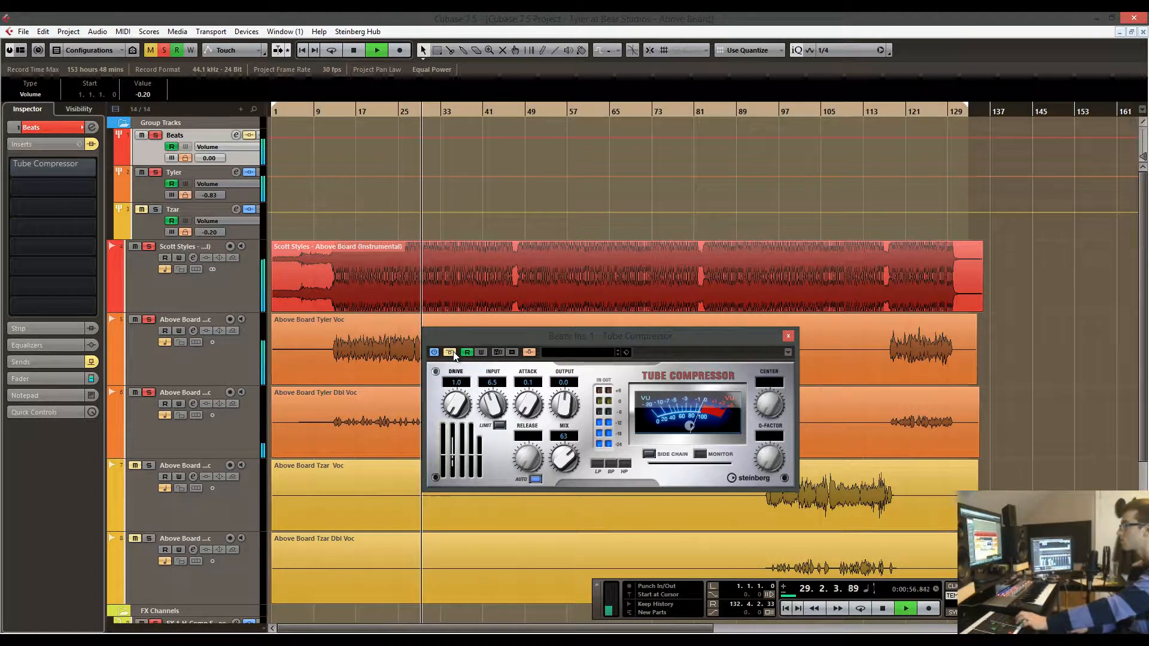
{"action": "left_click", "coordinate": [452, 353]}
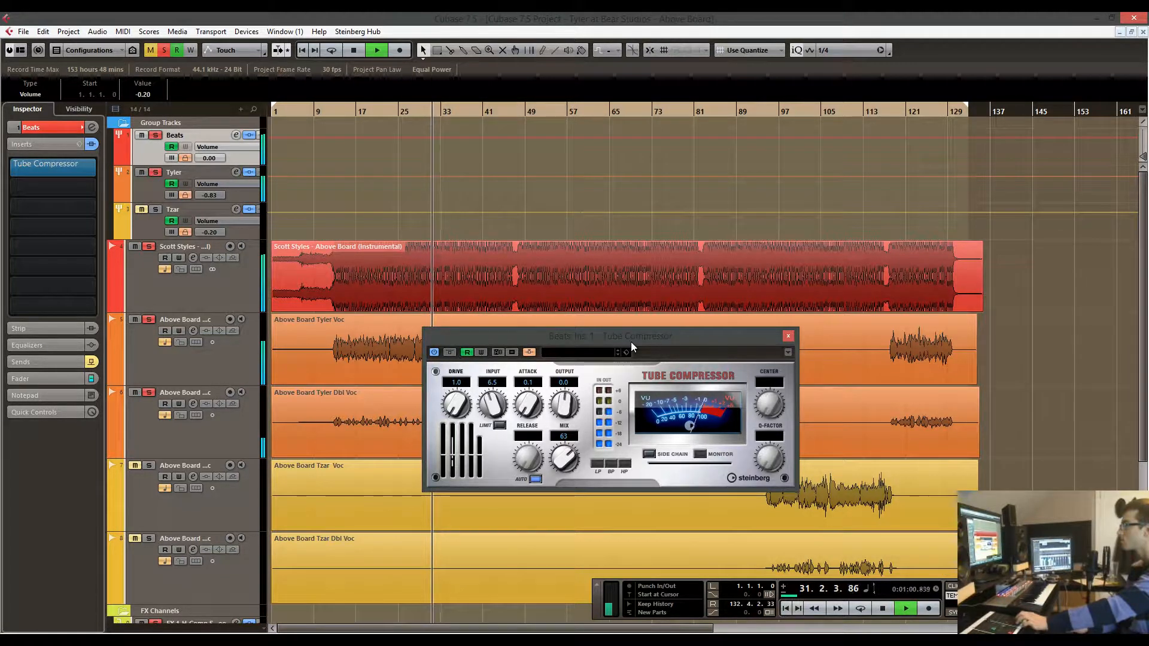
{"action": "key", "text": "space"}
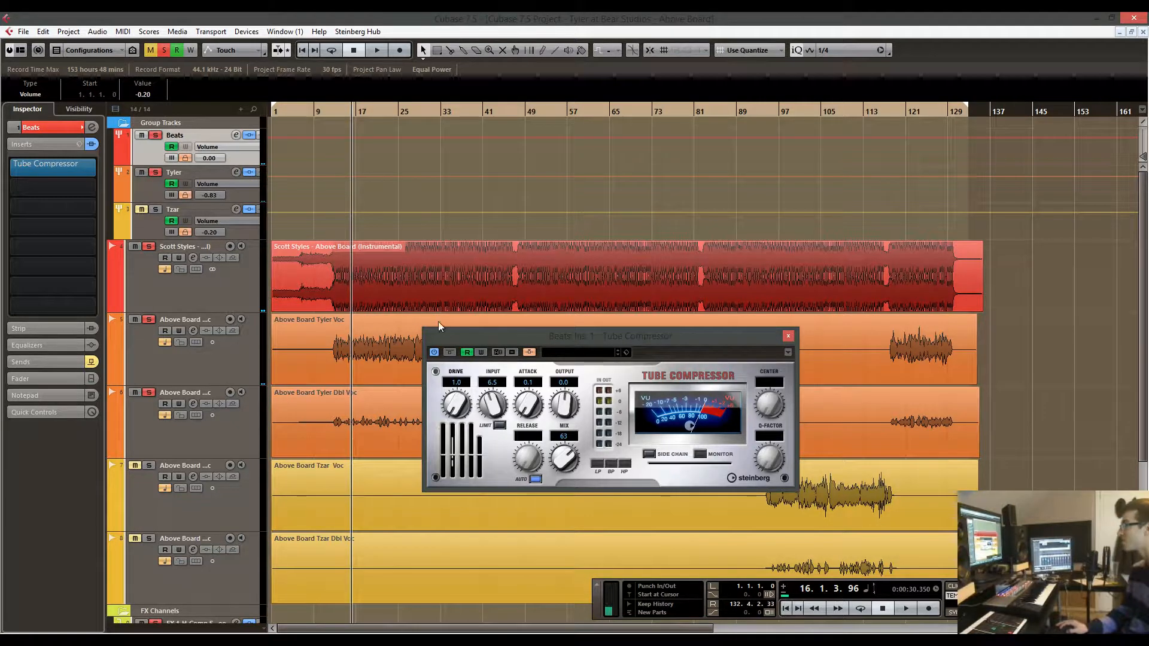
Review the Tube Compressor's input, mix and side-chain controls, and close the plug-in.
{"action": "left_click_drag", "start_coordinate": [543, 338], "coordinate": [516, 290]}
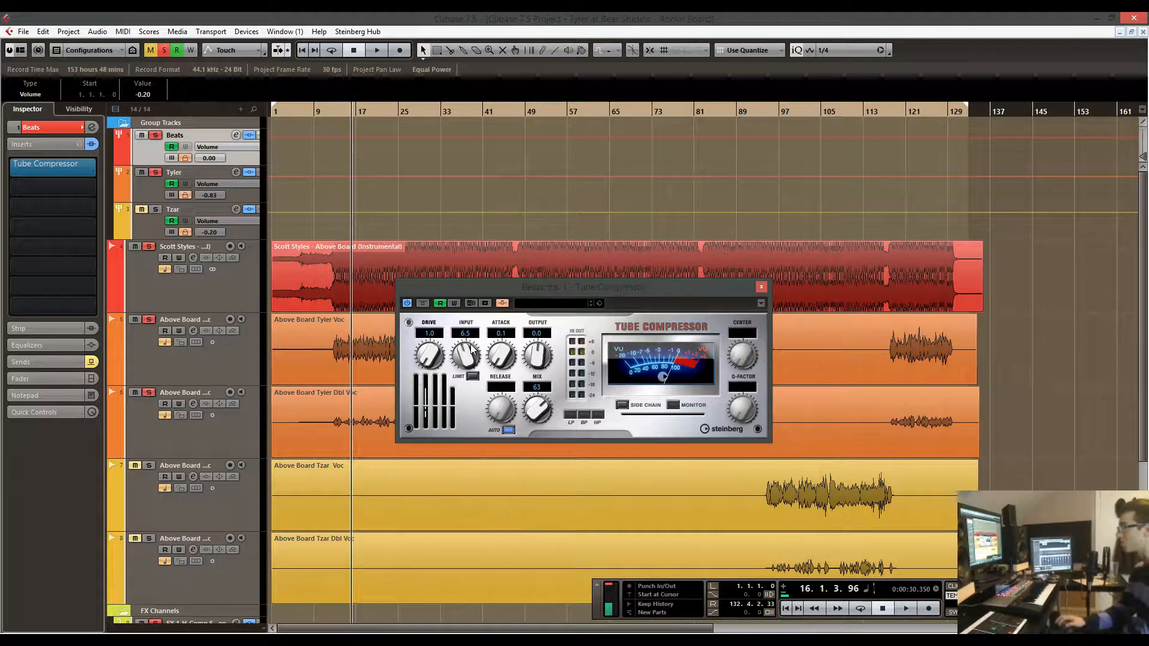
{"action": "left_click", "coordinate": [487, 262]}
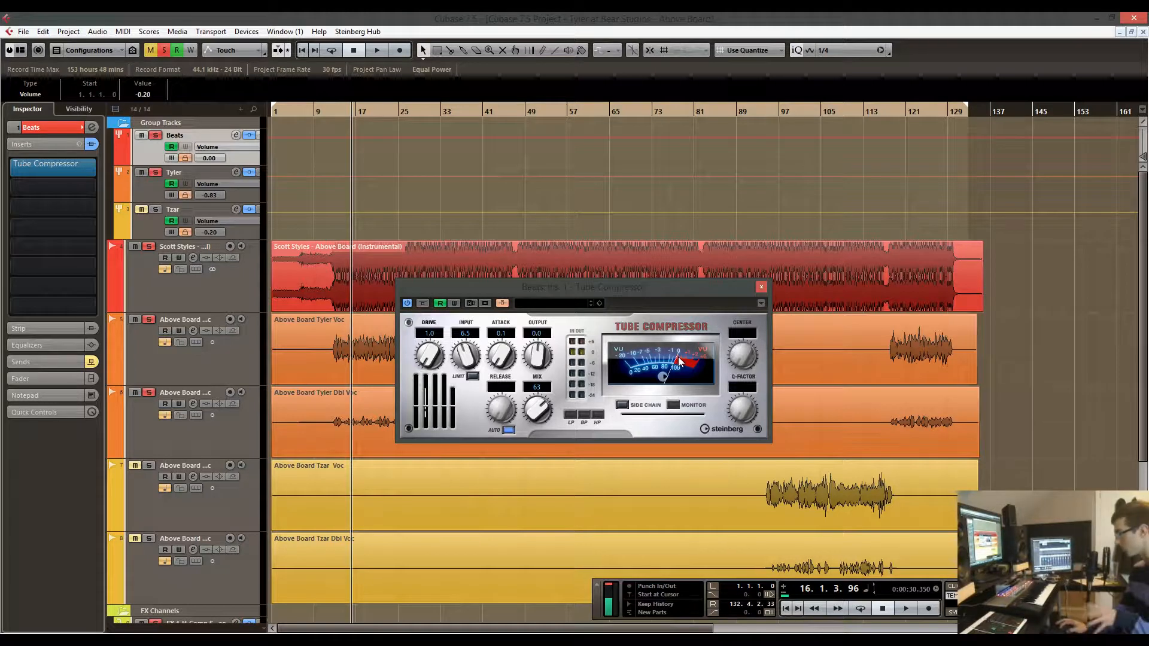
{"action": "left_click", "coordinate": [763, 287]}
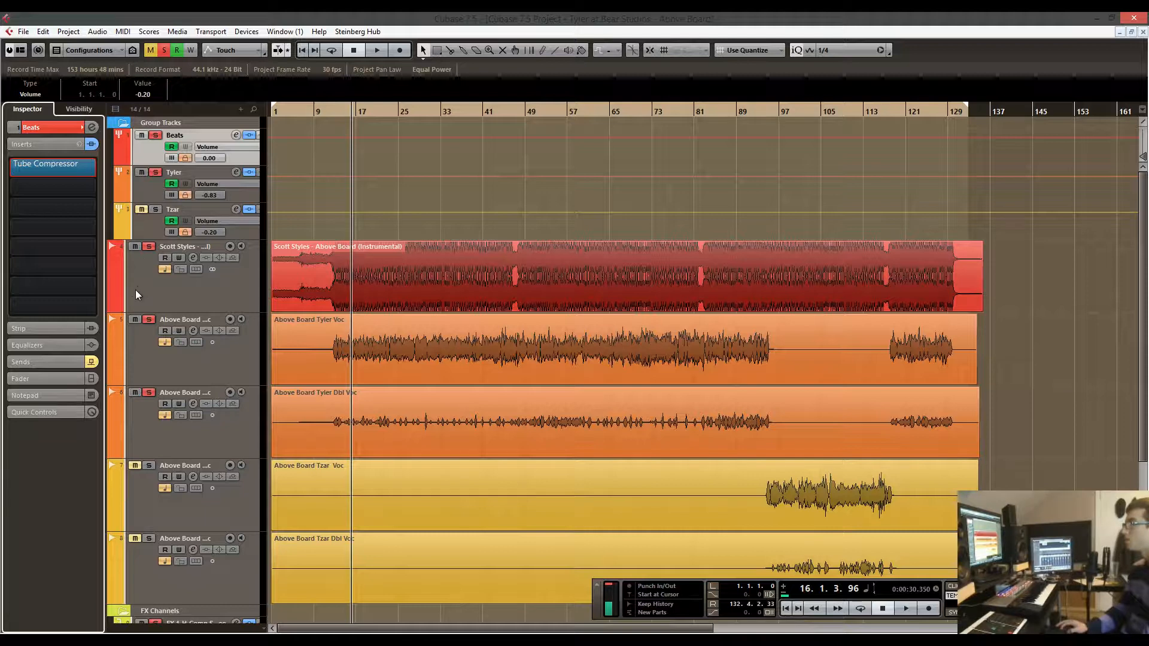
Select the first vocal group, take the Beats group out of solo and show the vocal group's sends.
{"action": "left_click", "coordinate": [138, 353]}
{"action": "left_click", "coordinate": [151, 195]}
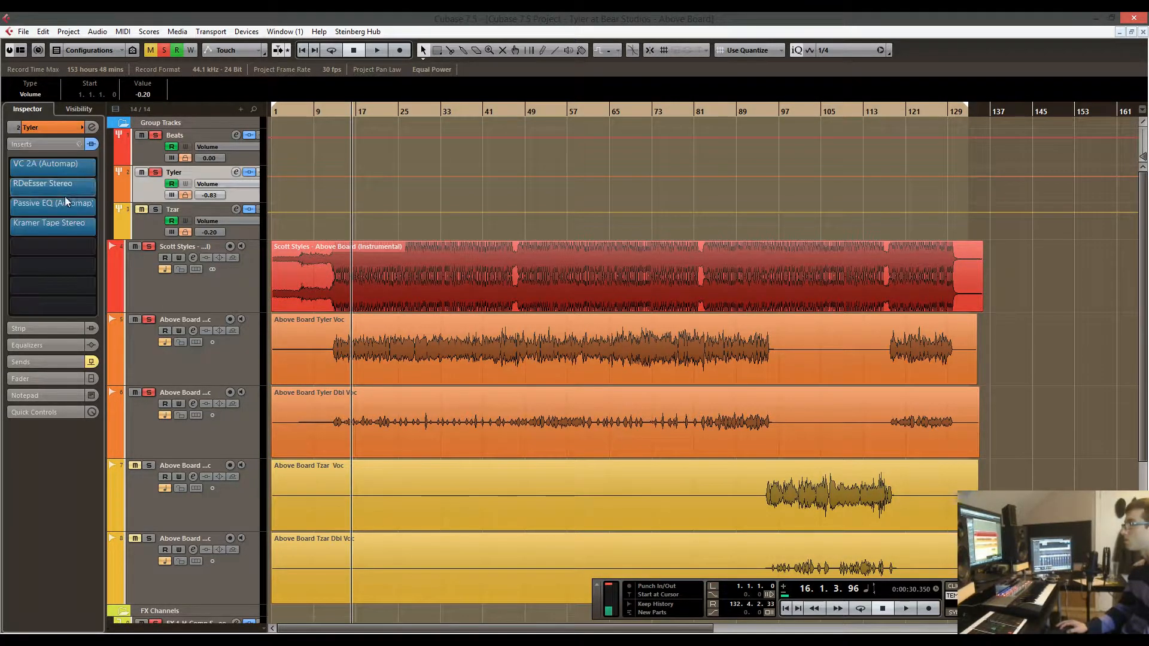
{"action": "left_click", "coordinate": [156, 135]}
{"action": "left_click", "coordinate": [63, 359]}
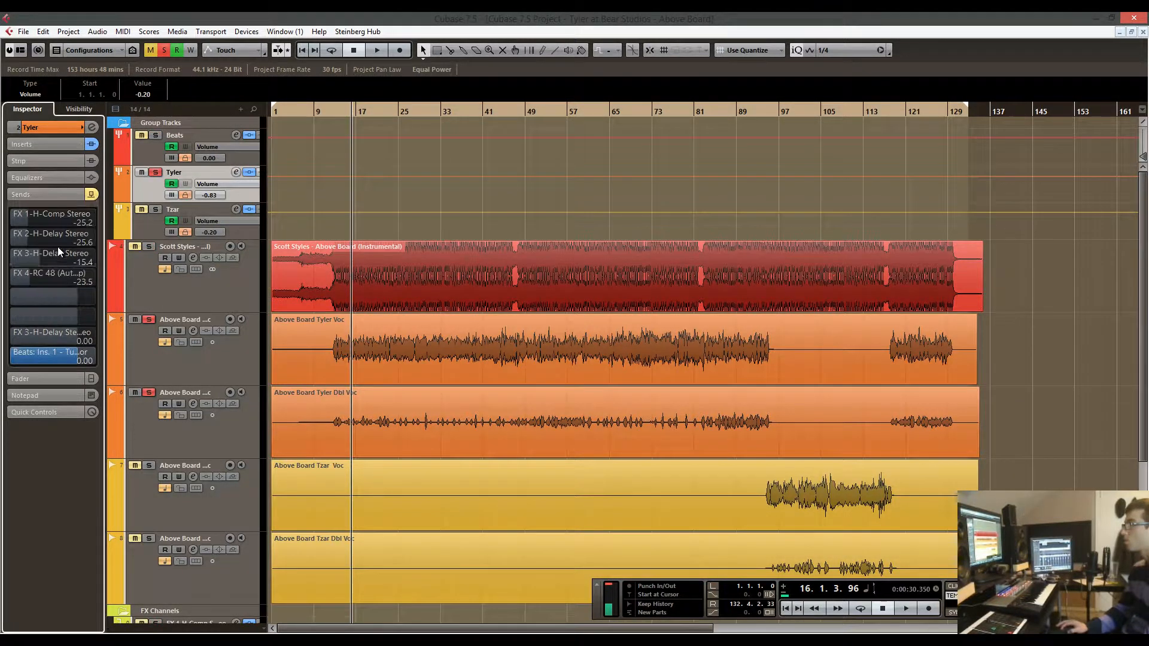
Play the soloed vocals from bar 16 to 24, toggling the FX 1-H-Comp send to compare and leaving it active.
{"action": "left_click", "coordinate": [10, 218]}
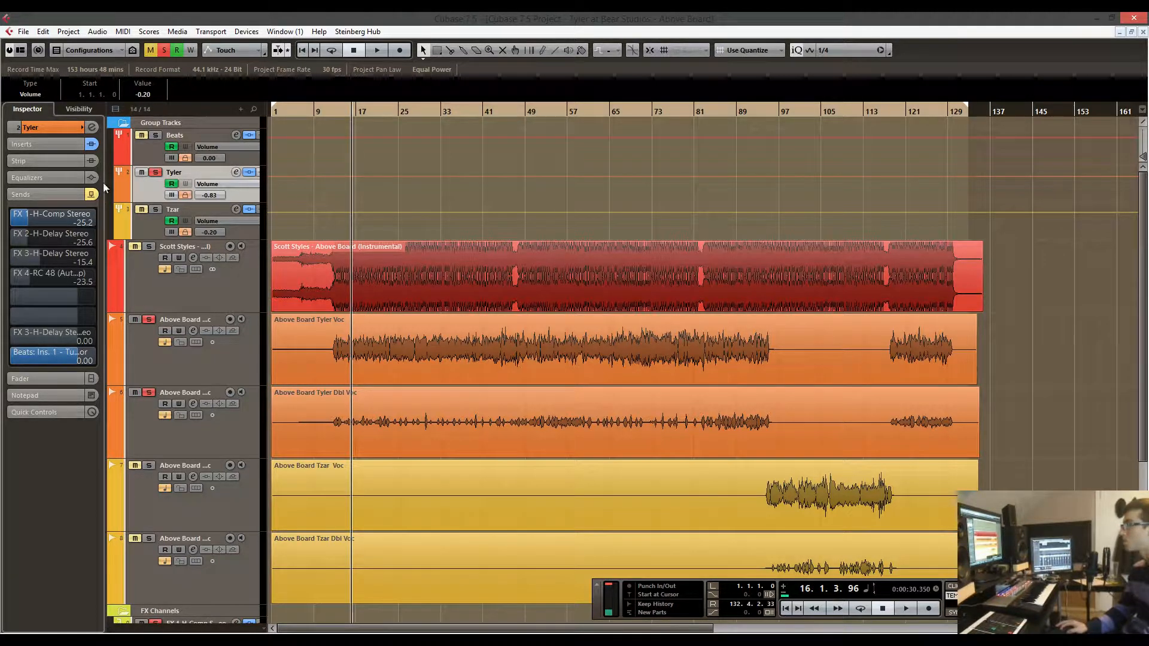
{"action": "left_click", "coordinate": [10, 219]}
{"action": "key", "text": "space"}
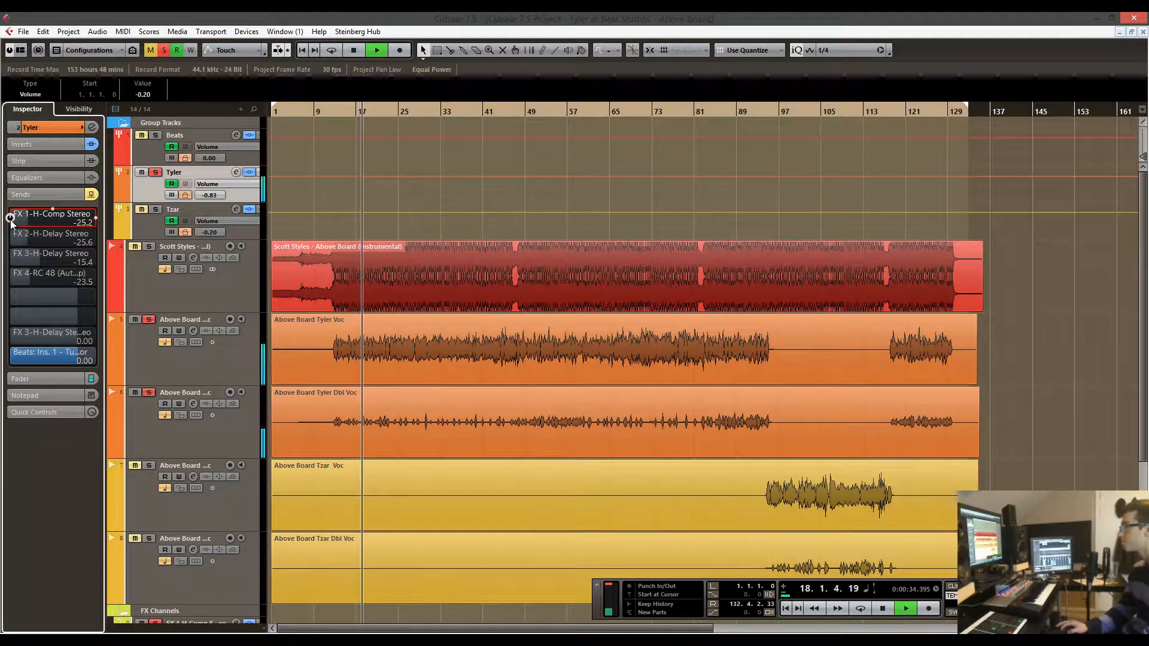
{"action": "left_click", "coordinate": [10, 219]}
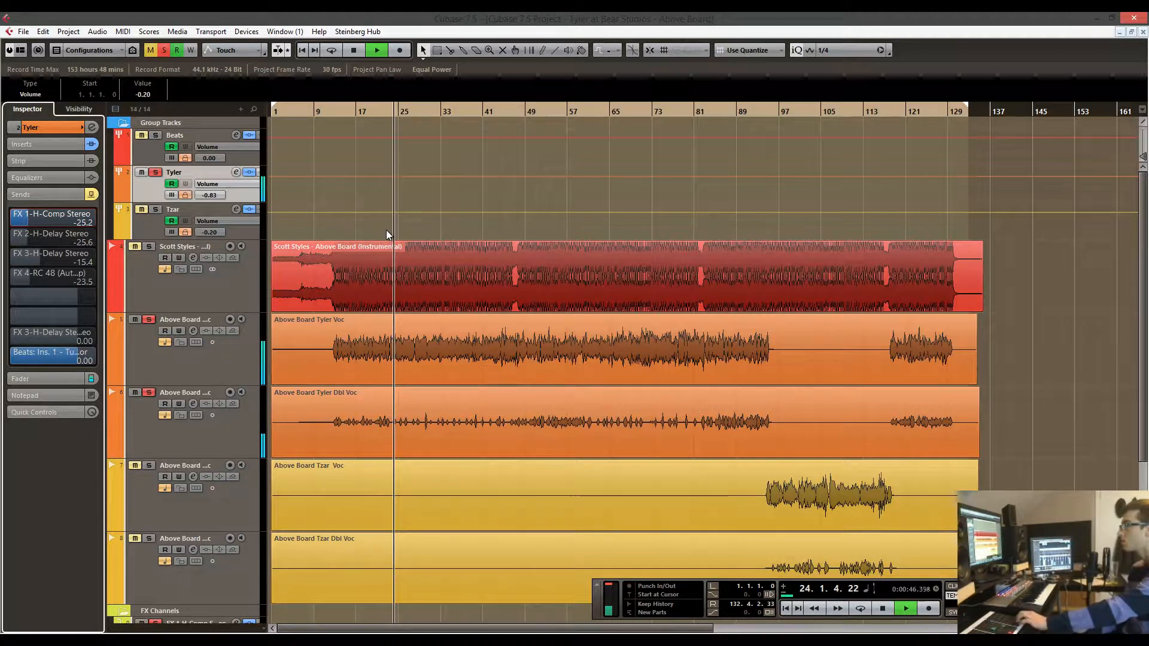
{"action": "key", "text": "space"}
Select the FX 1-H-Comp channel and open its H-Comp Stereo insert to review the parallel compression settings.
{"action": "scroll", "coordinate": [398, 334], "scroll_direction": "down", "scroll_amount": 3}
{"action": "left_click", "coordinate": [166, 476]}
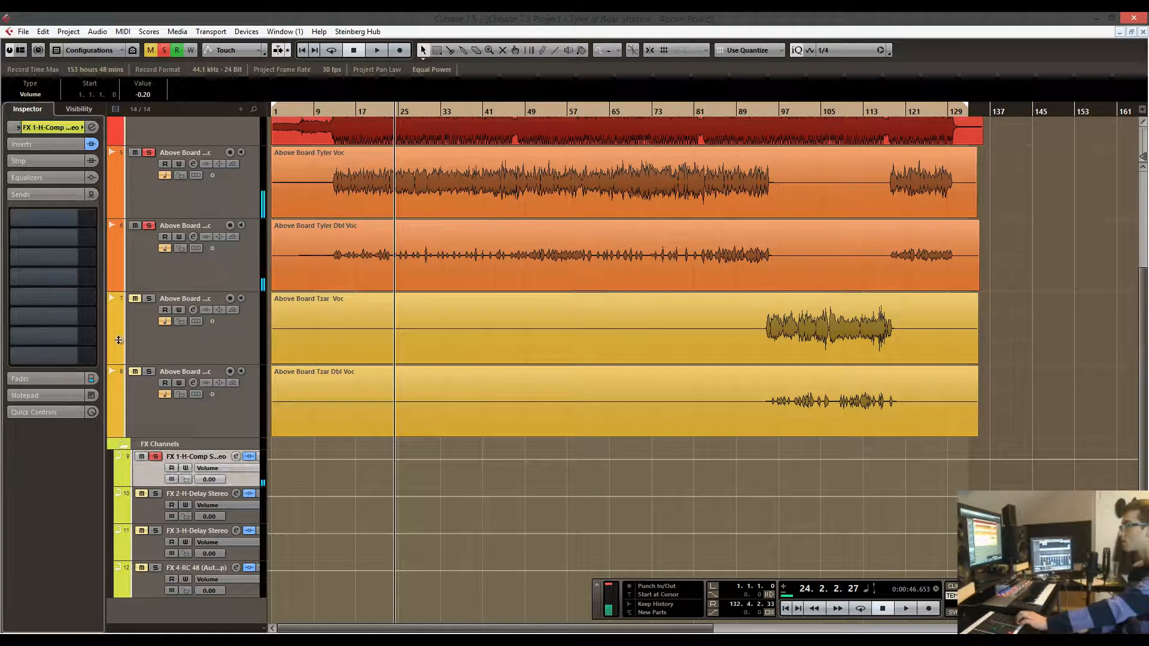
{"action": "left_click", "coordinate": [67, 145]}
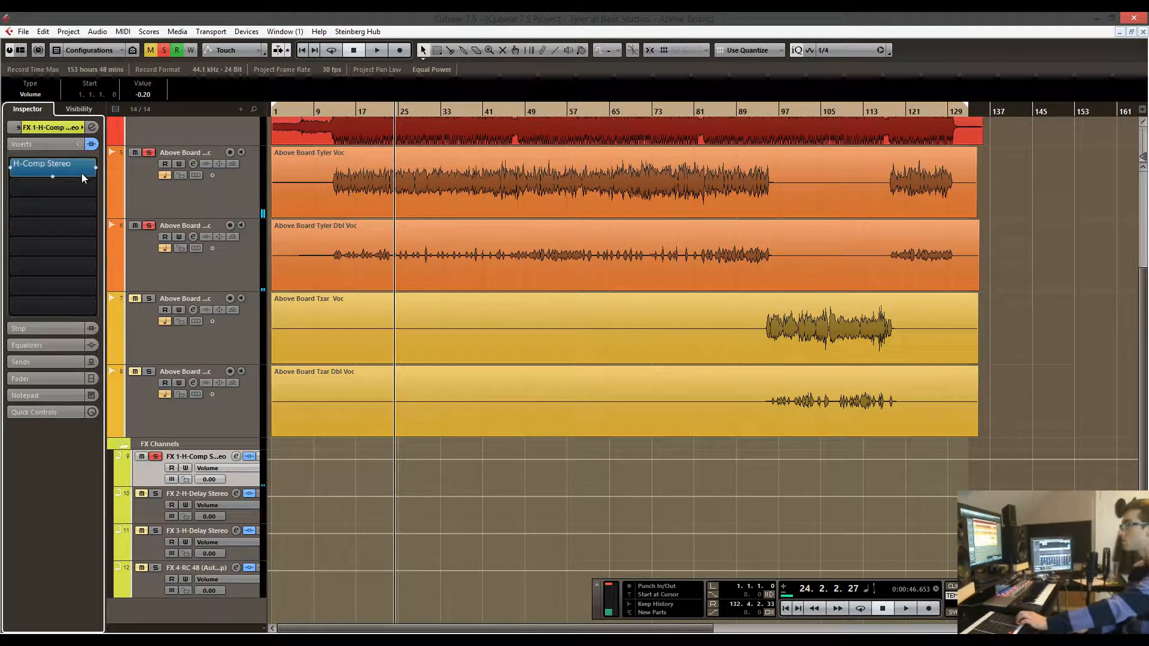
{"action": "left_click", "coordinate": [81, 171]}
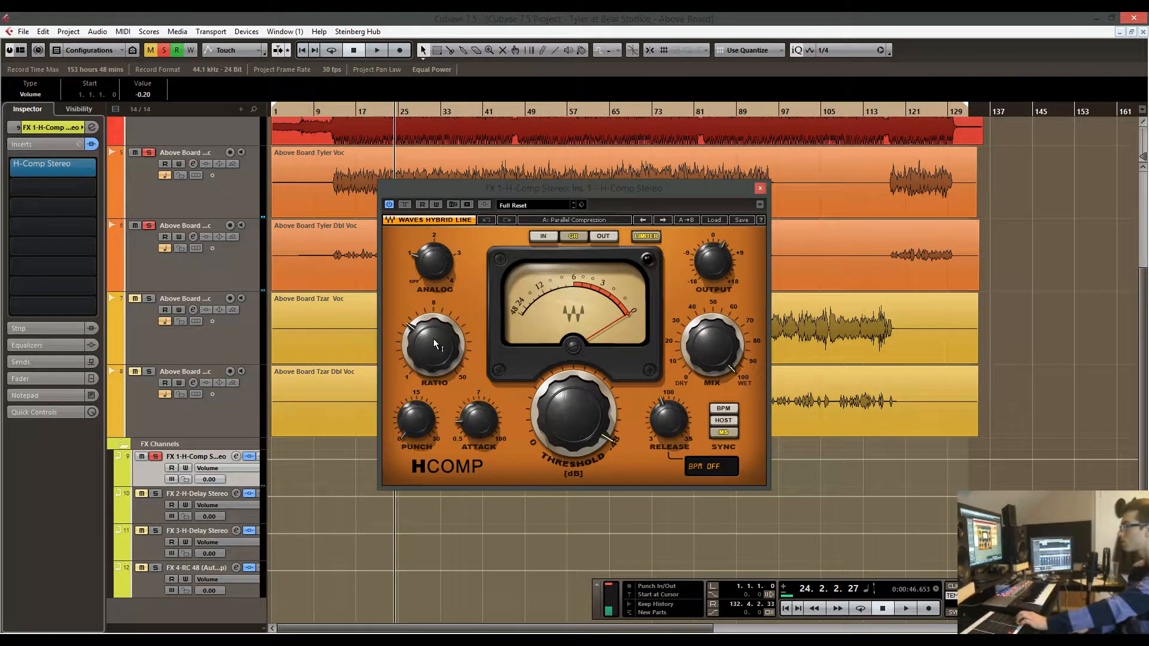
Return to the vocal group's sends and play the vocals to about bar 20, switching the FX 1-H-Comp send off and on.
{"action": "scroll", "coordinate": [335, 265], "scroll_direction": "up", "scroll_amount": 3}
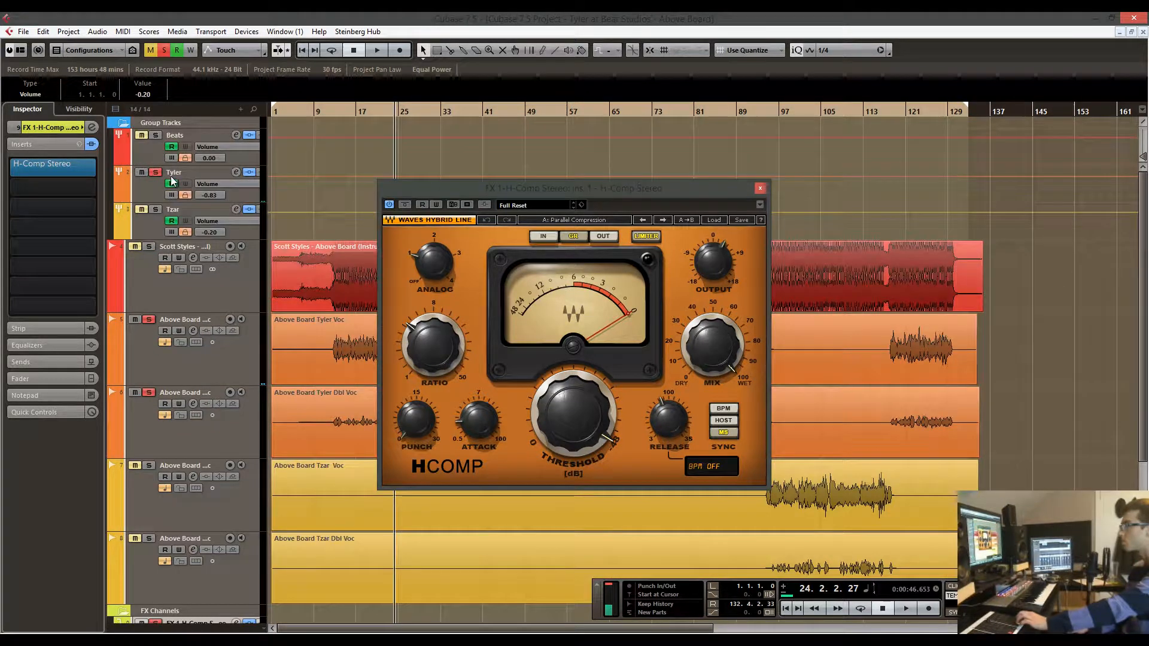
{"action": "left_click", "coordinate": [212, 180]}
{"action": "left_click", "coordinate": [55, 361]}
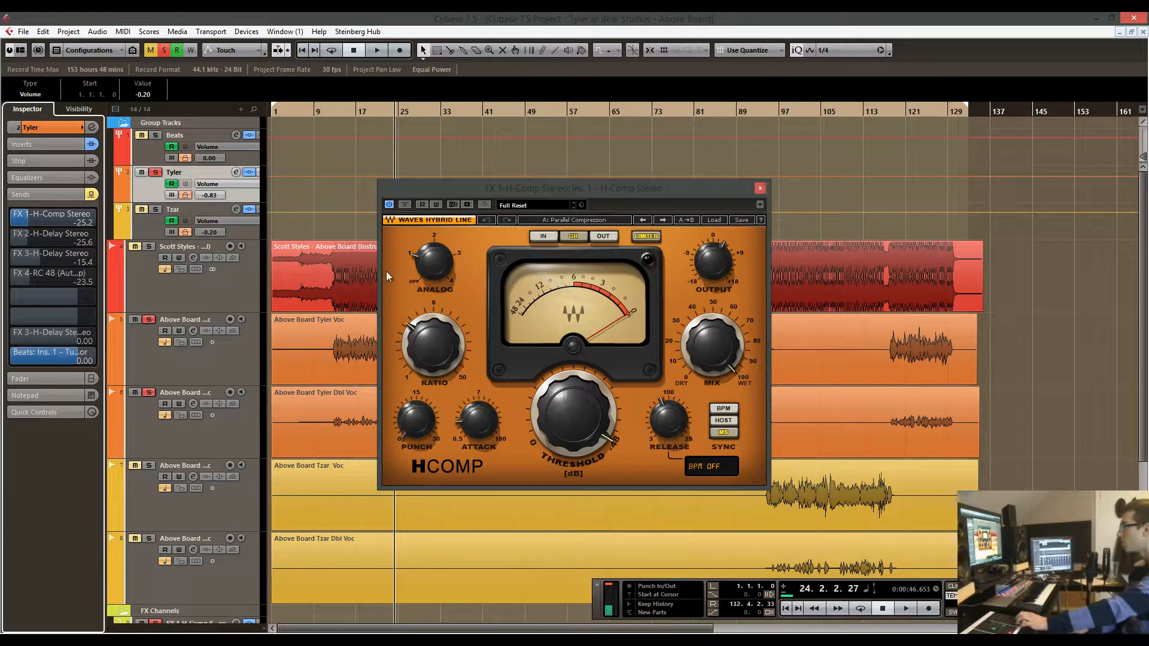
{"action": "left_click", "coordinate": [345, 271]}
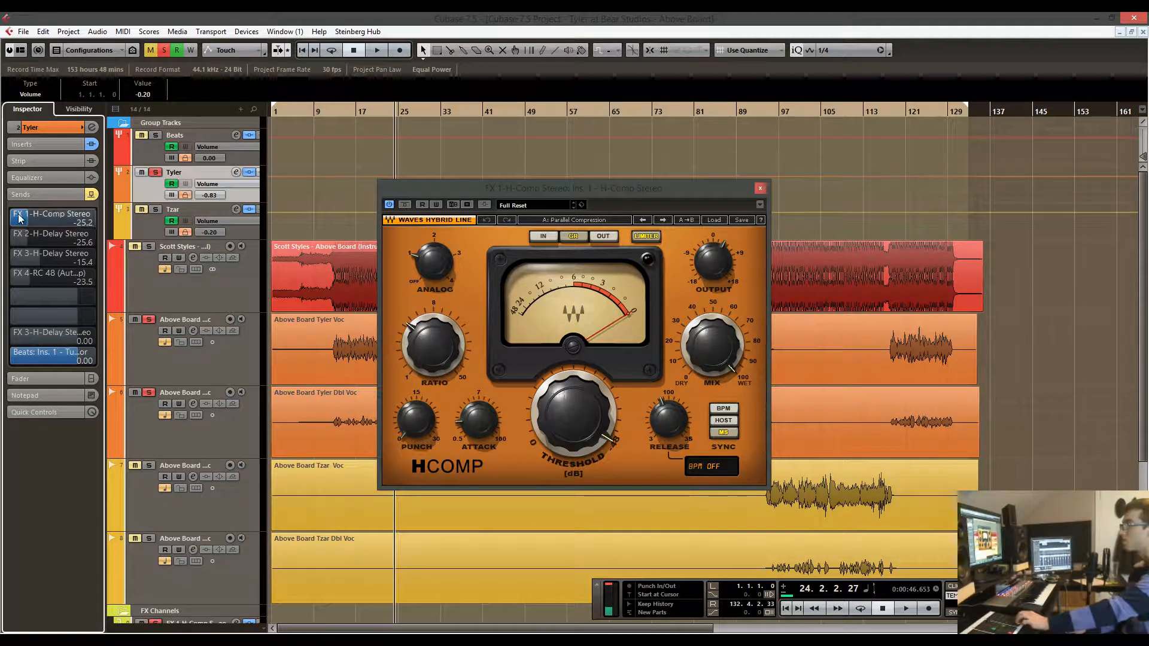
{"action": "key", "text": "space"}
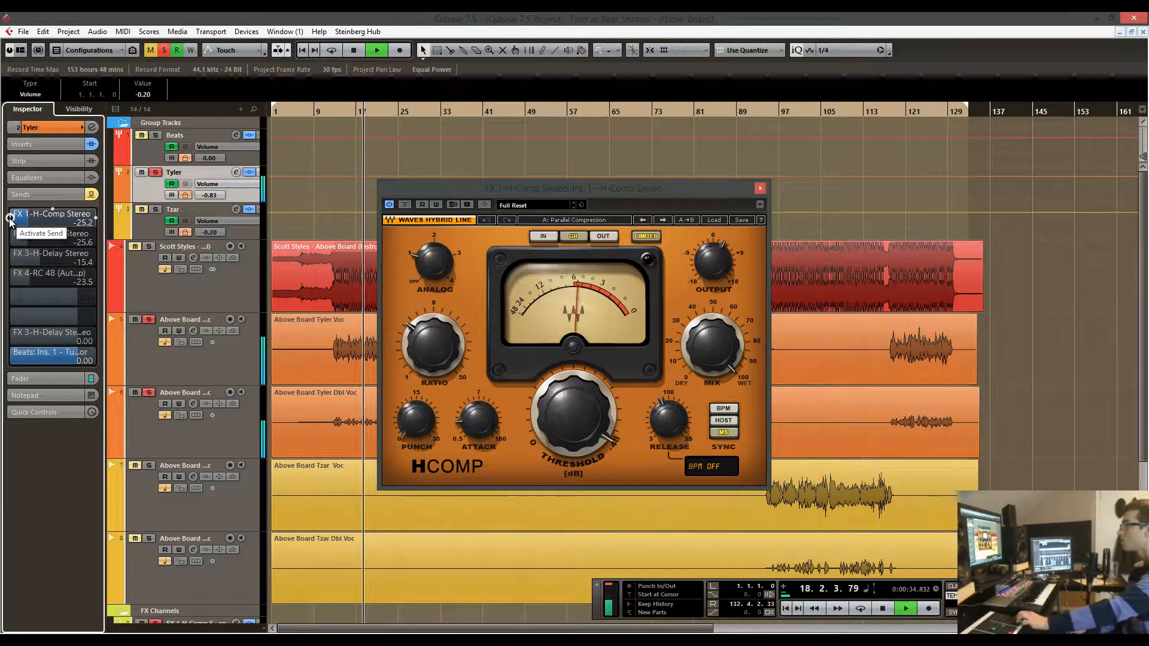
{"action": "left_click", "coordinate": [10, 220]}
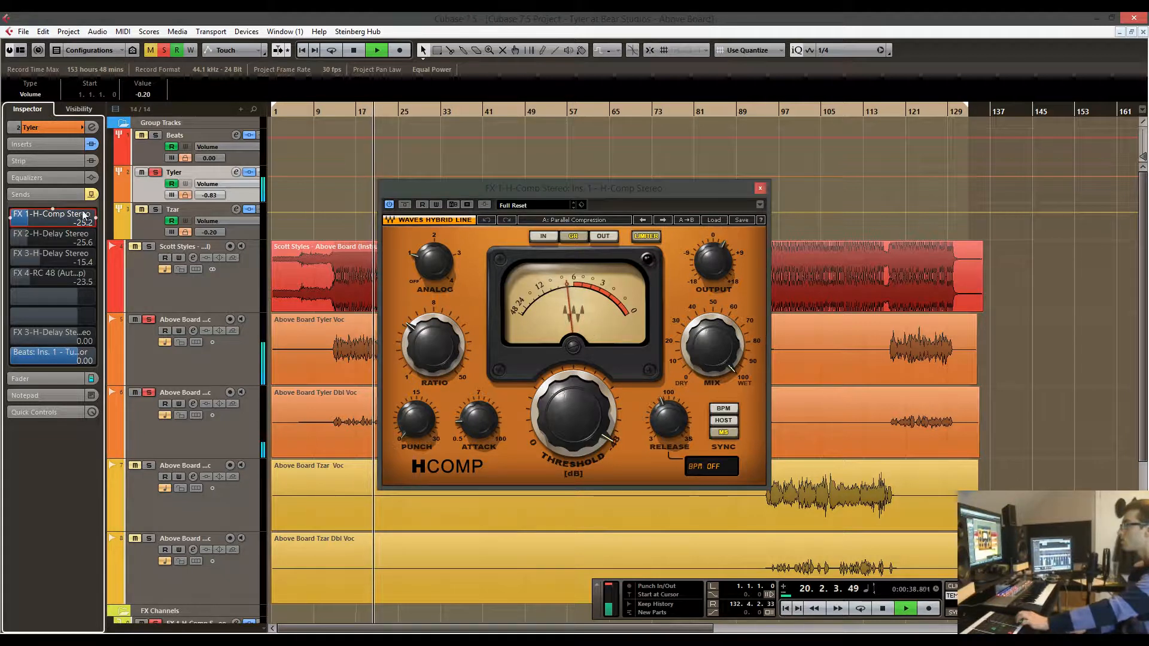
{"action": "key", "text": "space"}
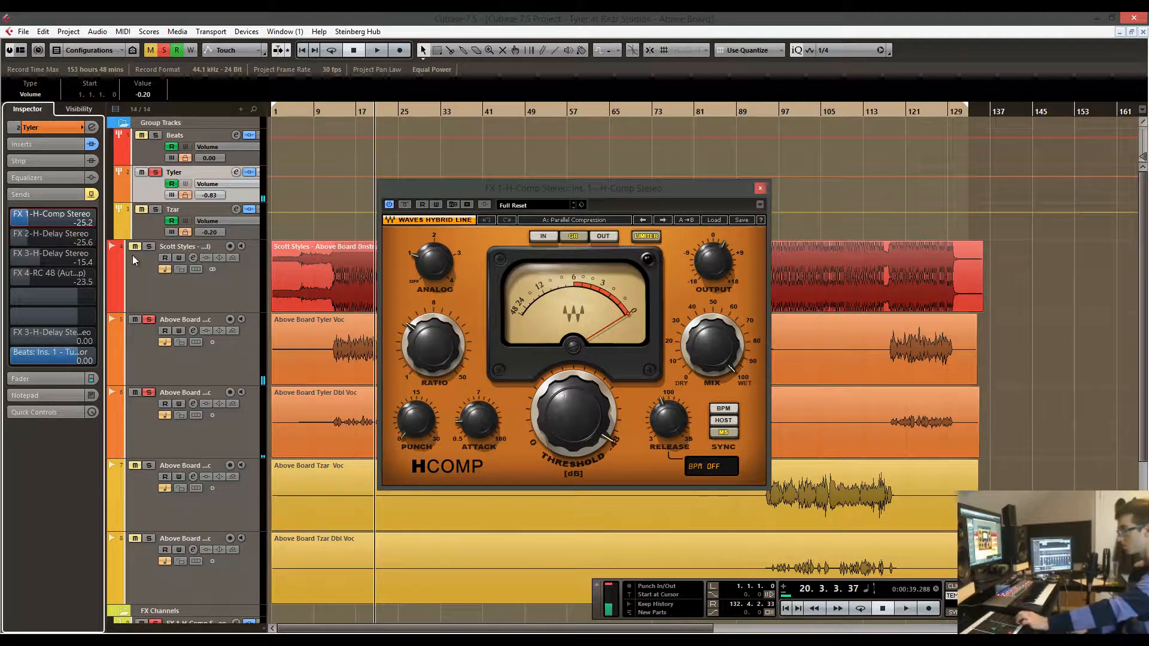
Close the FX 1 H-Comp plug-in and activate the vocal group's FX 2-H-Delay Stereo send.
{"action": "scroll", "coordinate": [203, 540], "scroll_direction": "down", "scroll_amount": 3}
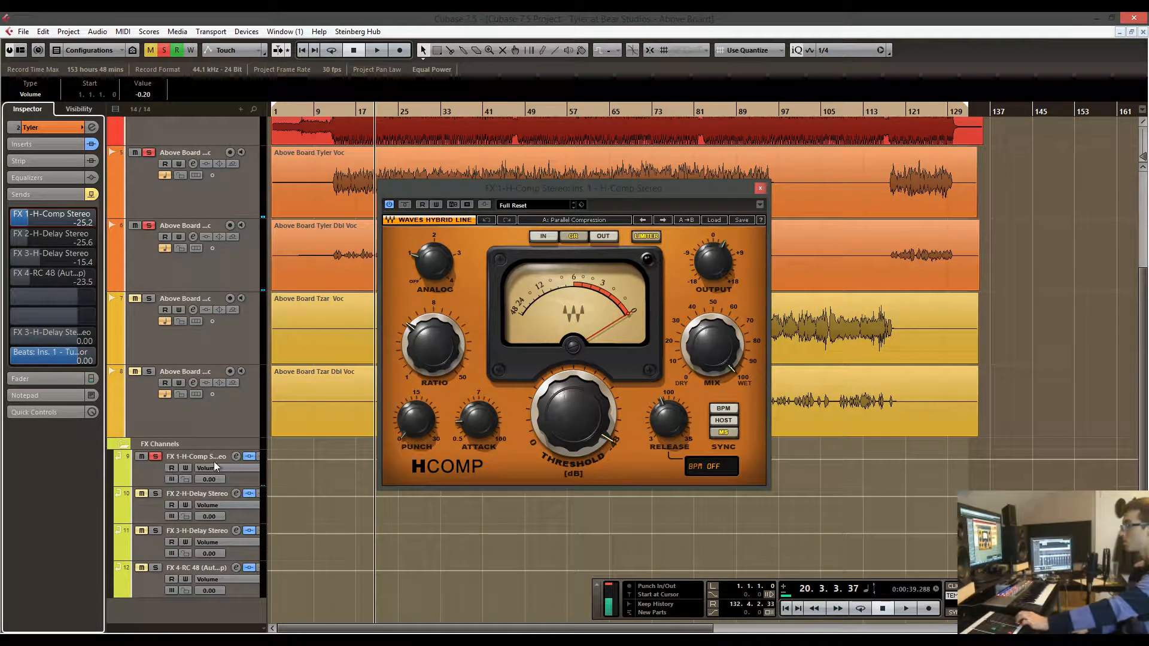
{"action": "scroll", "coordinate": [320, 426], "scroll_direction": "up", "scroll_amount": 3}
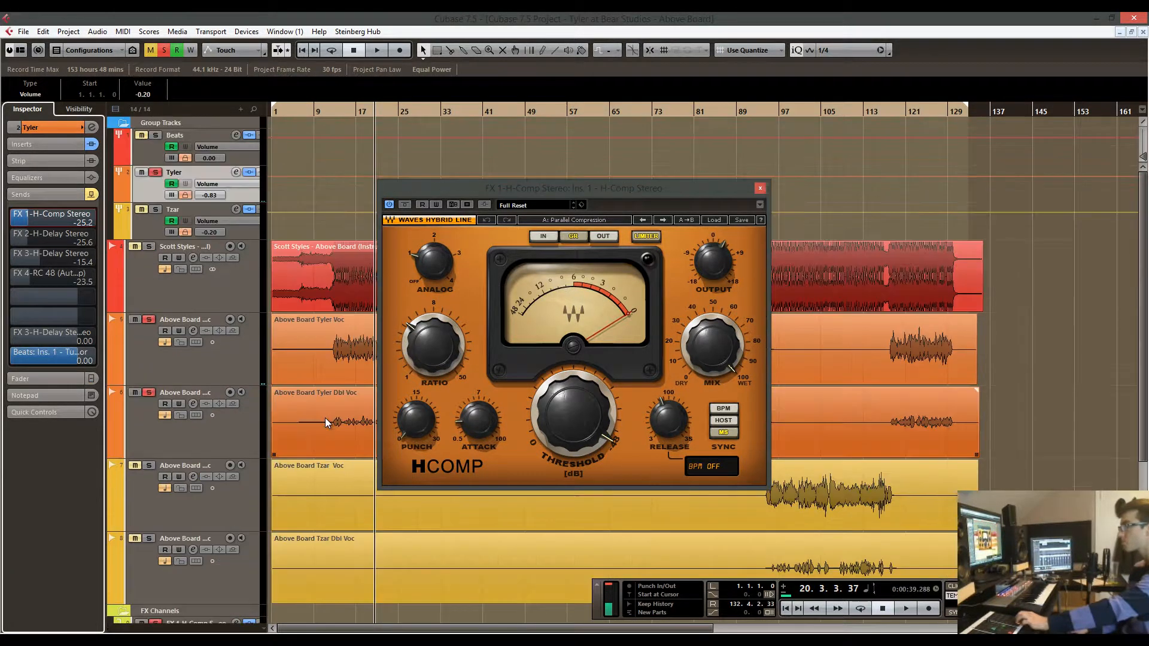
{"action": "left_click", "coordinate": [760, 188]}
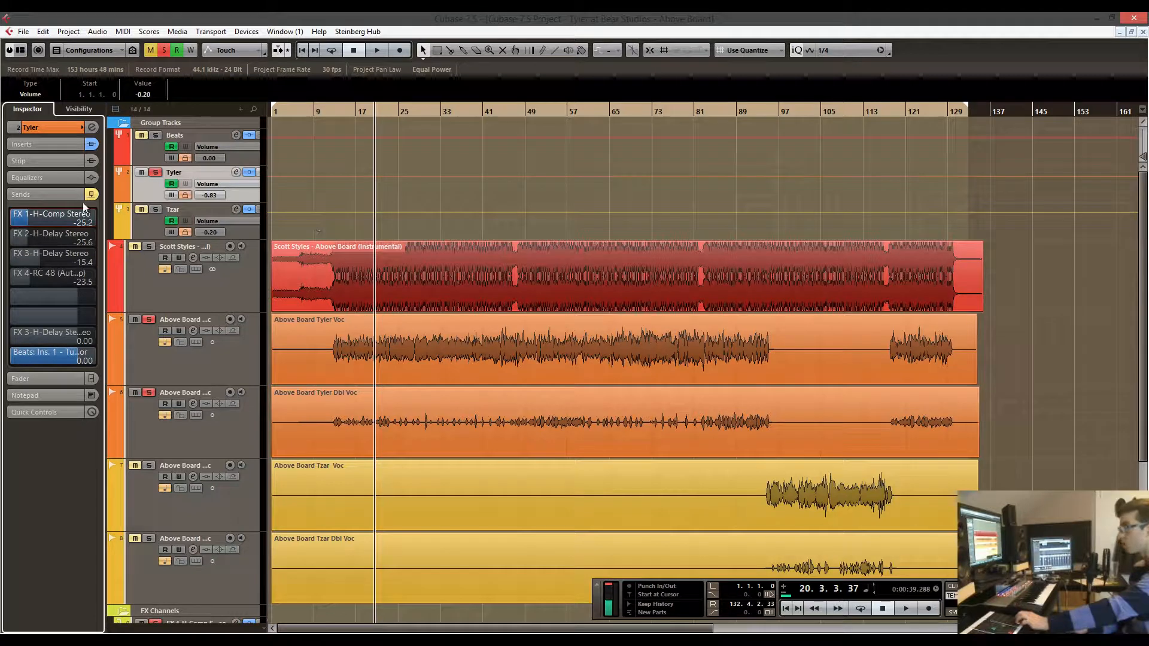
{"action": "left_click", "coordinate": [16, 238]}
Select and solo the FX 2-H-Delay channel and open its H-Delay Stereo insert to review the Metallic Doubler settings.
{"action": "scroll", "coordinate": [353, 201], "scroll_direction": "down", "scroll_amount": 5}
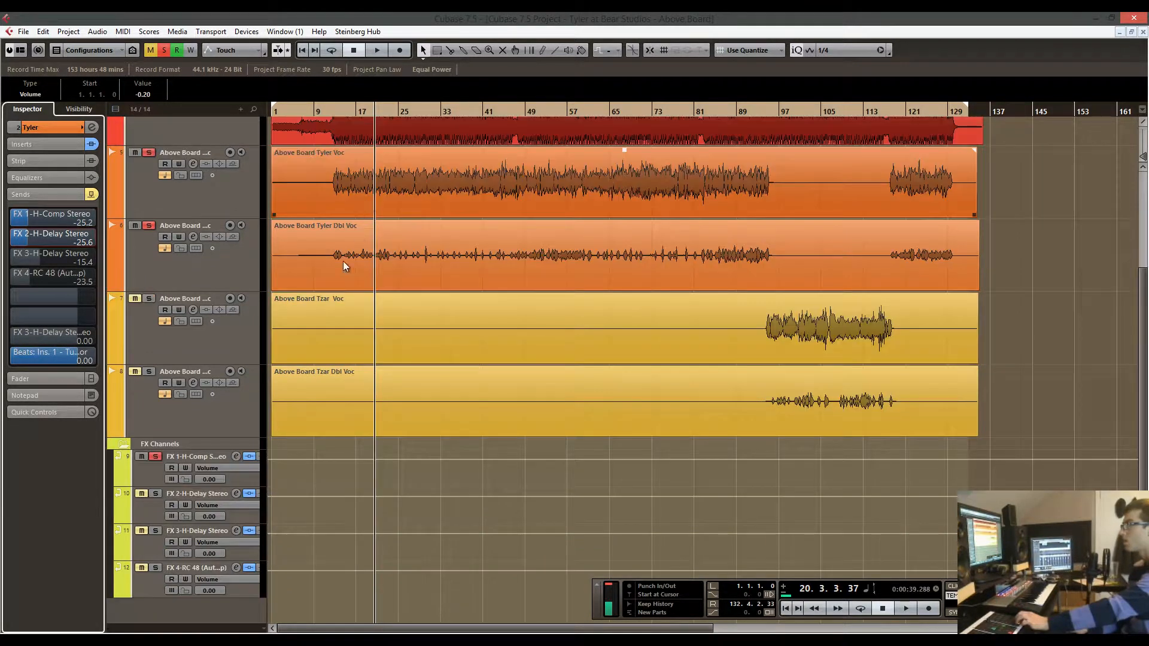
{"action": "left_click", "coordinate": [152, 499]}
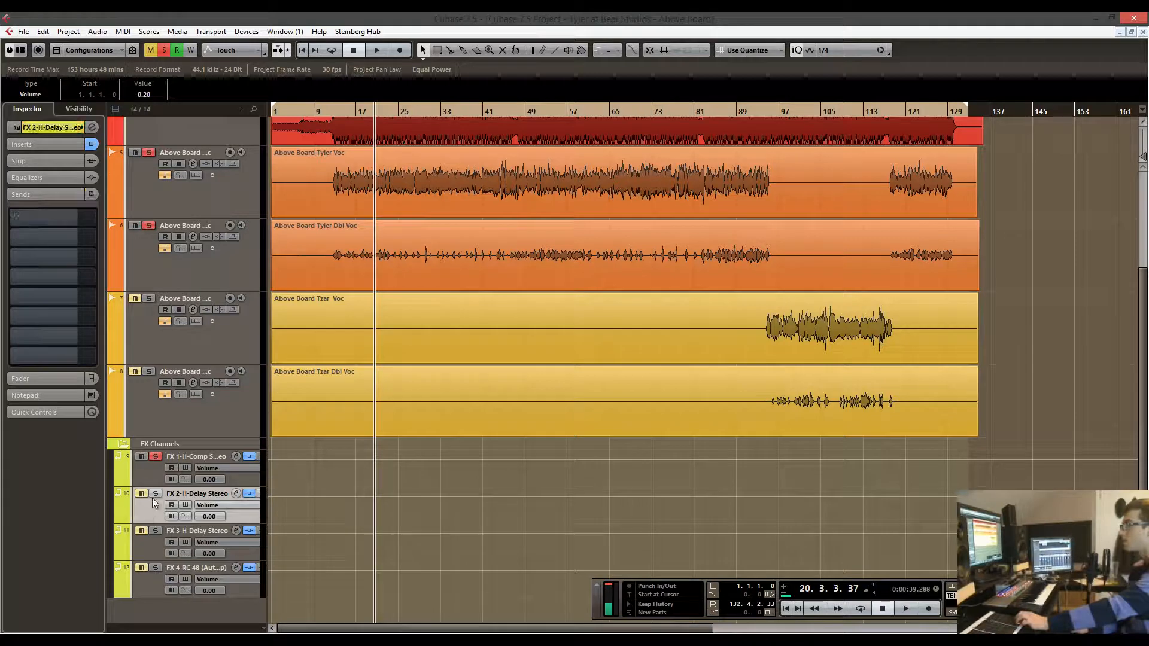
{"action": "left_click", "coordinate": [57, 143]}
{"action": "left_click", "coordinate": [67, 166]}
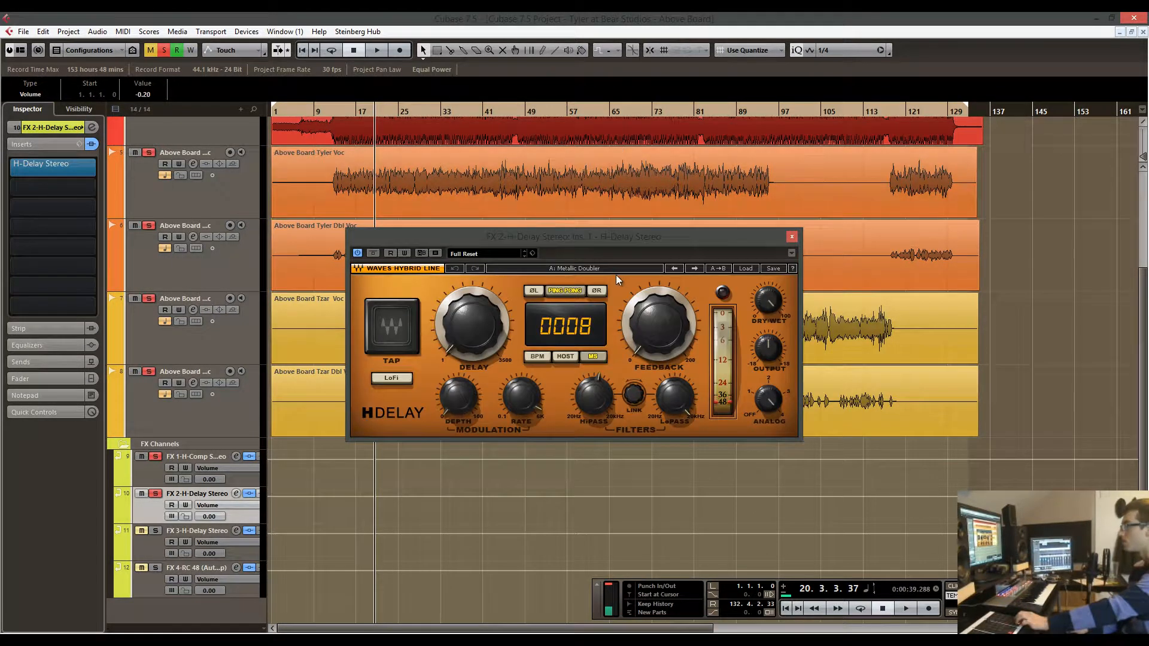
{"action": "left_click_drag", "start_coordinate": [587, 244], "coordinate": [594, 252]}
{"action": "scroll", "coordinate": [378, 188], "scroll_direction": "up", "scroll_amount": 5}
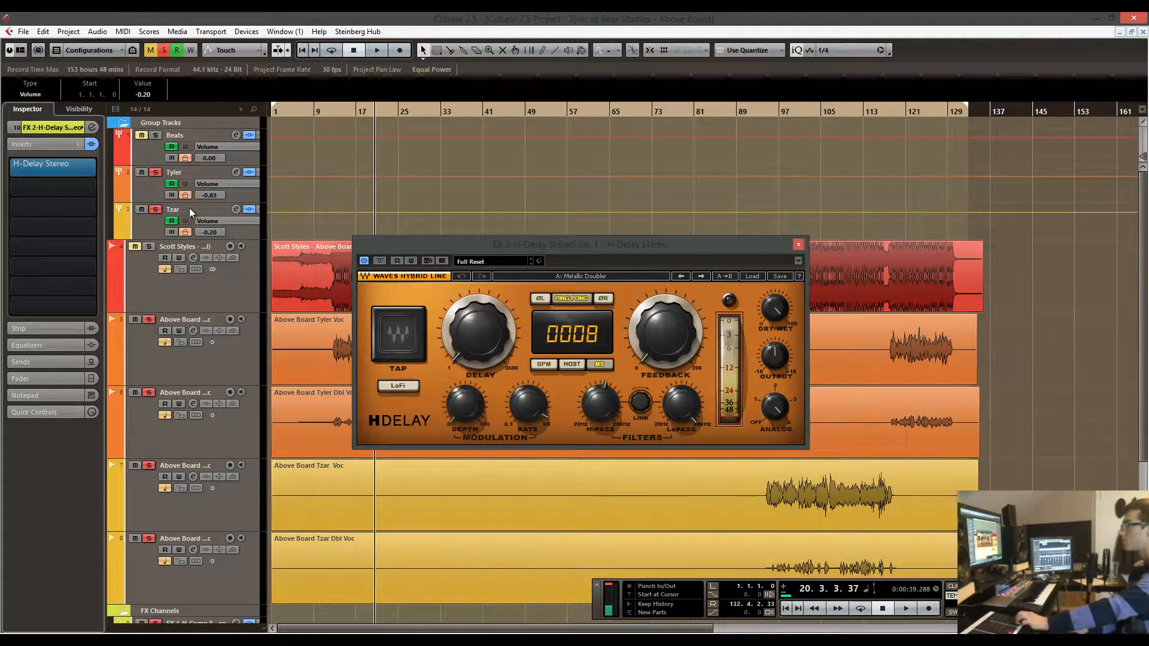
Return to the first vocal group's sends, play the vocals to about bar 28 comparing the FX 2-H-Delay send, and close the delay plug-in.
{"action": "left_click", "coordinate": [141, 180]}
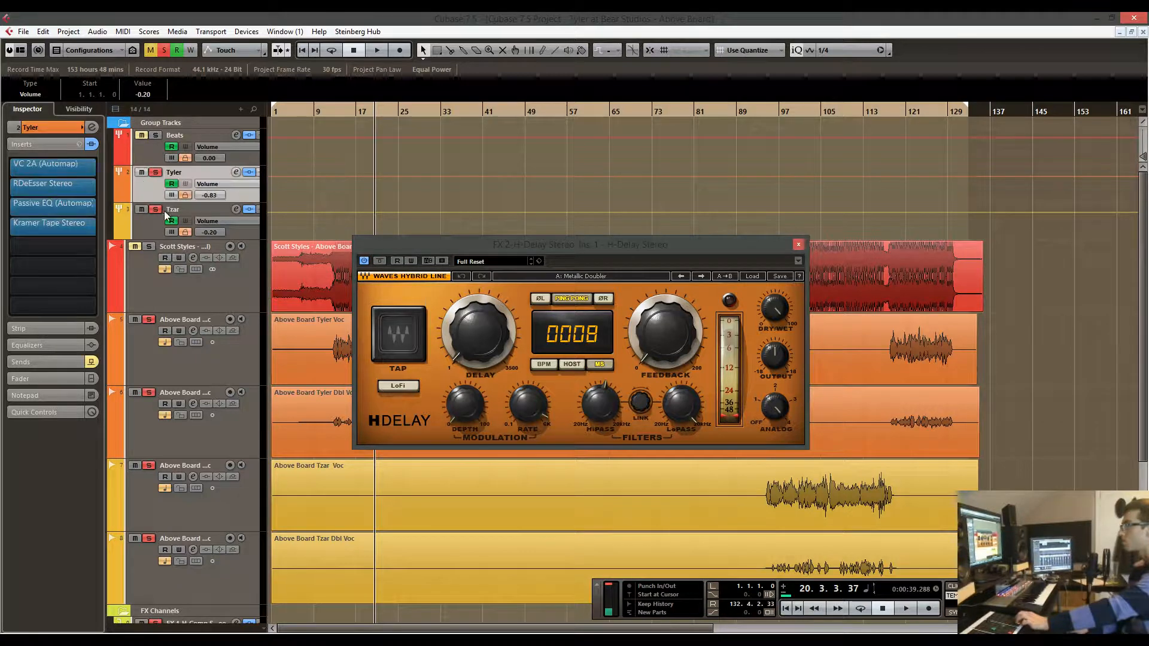
{"action": "left_click", "coordinate": [55, 365]}
{"action": "left_click", "coordinate": [10, 238]}
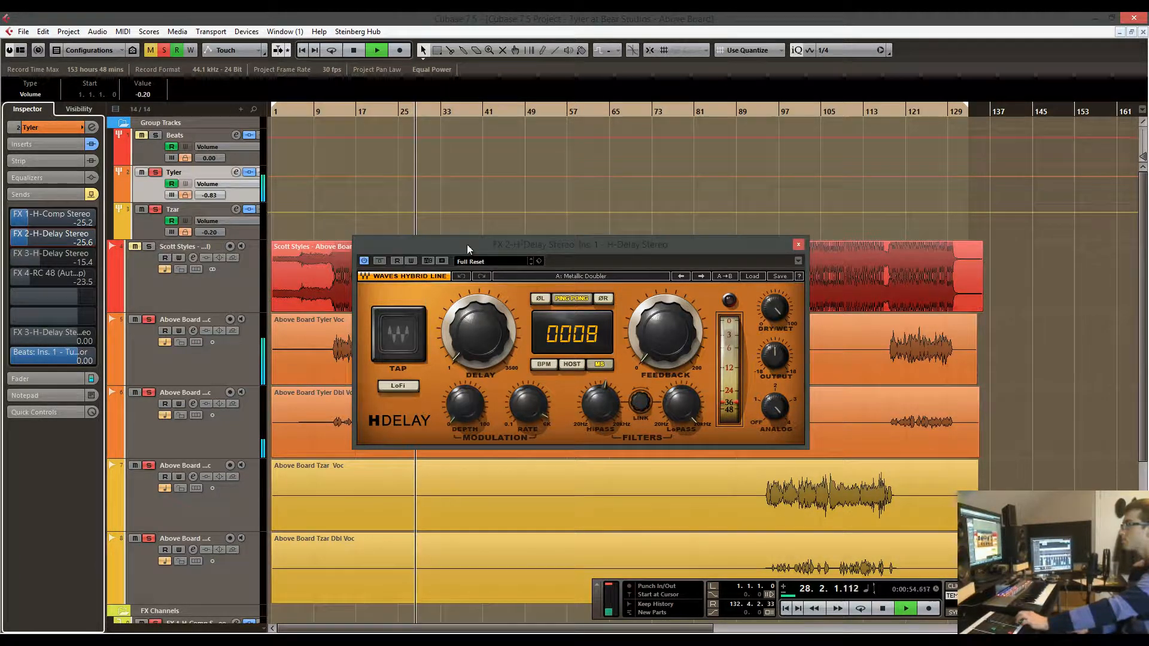
{"action": "key", "text": "space"}
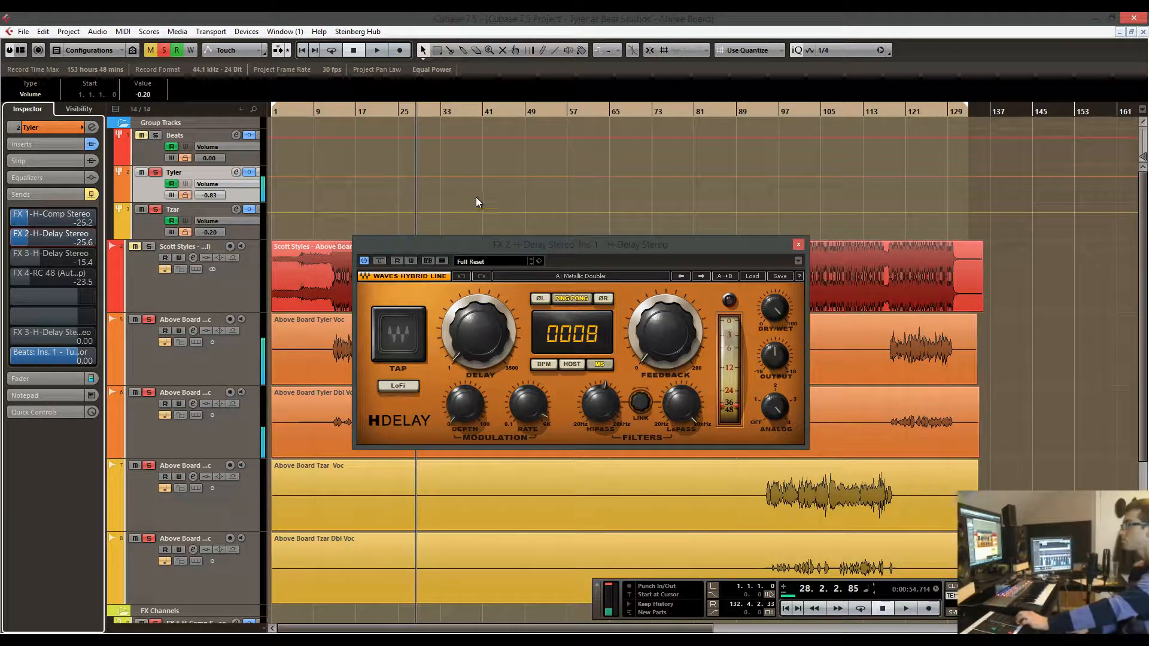
{"action": "left_click", "coordinate": [799, 245]}
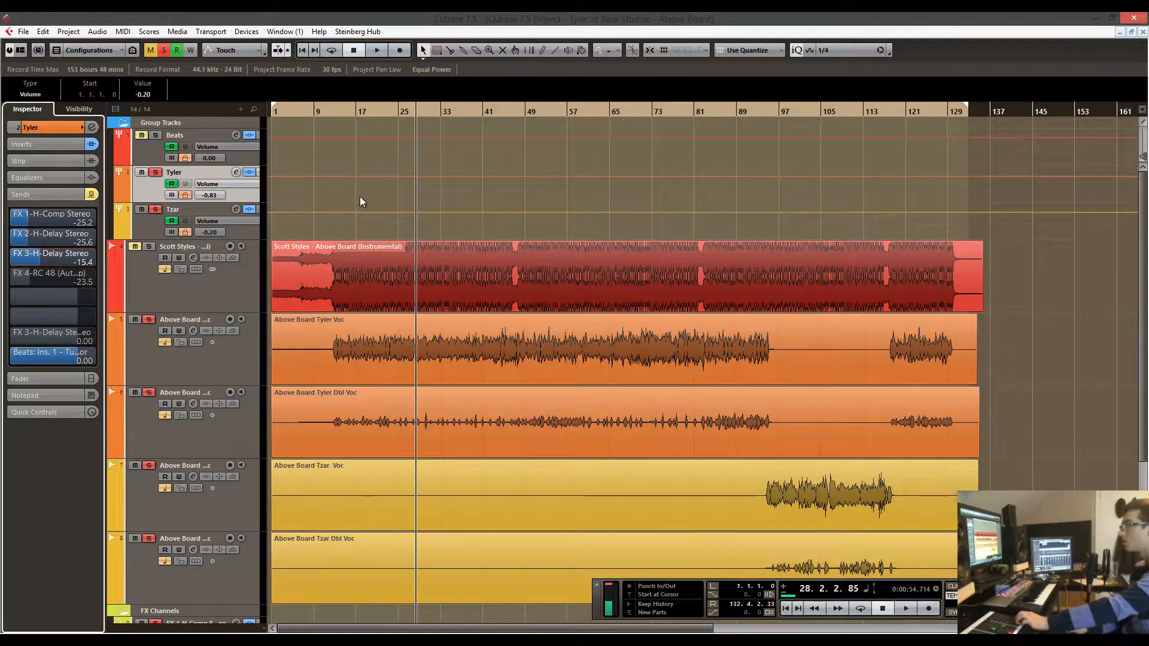
Select and solo the FX 3-H-Delay channel, show its inserts and switch off the C1 comp Stereo insert.
{"action": "scroll", "coordinate": [360, 196], "scroll_direction": "down", "scroll_amount": 5}
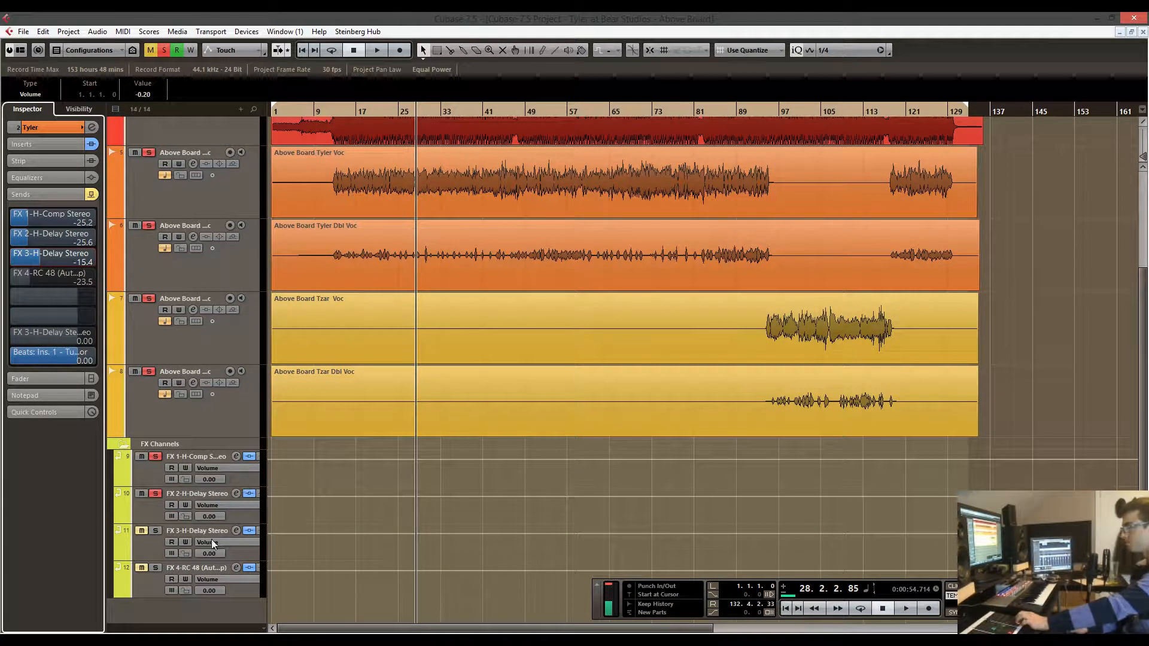
{"action": "left_click", "coordinate": [142, 540]}
{"action": "left_click", "coordinate": [47, 144]}
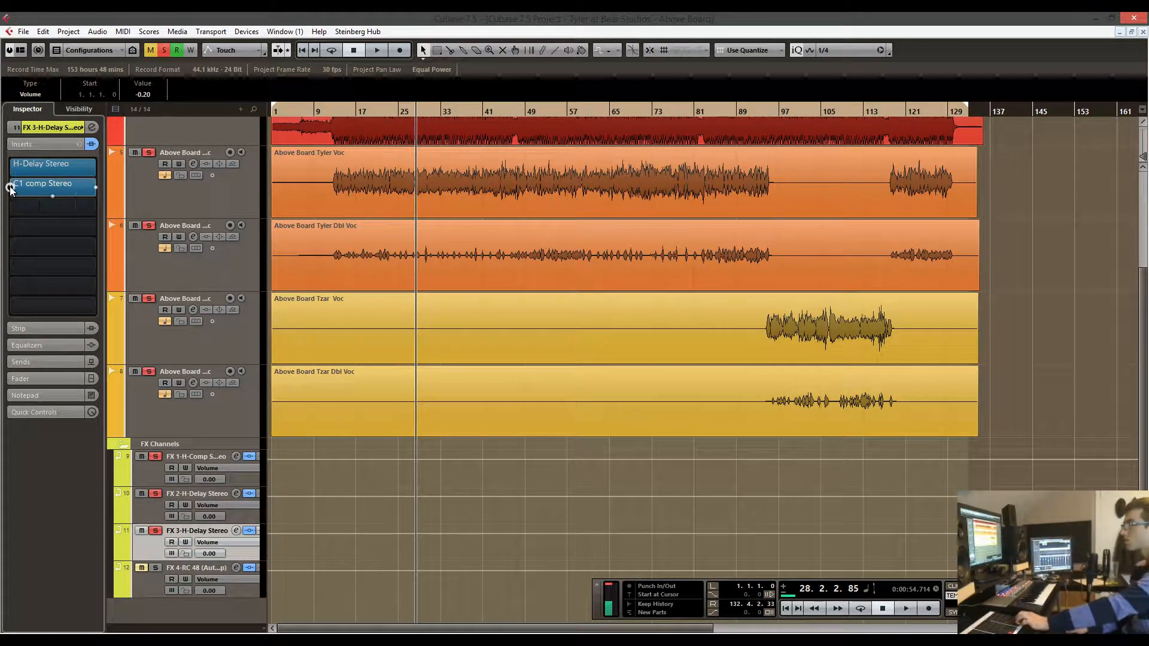
{"action": "scroll", "coordinate": [388, 264], "scroll_direction": "up", "scroll_amount": 2}
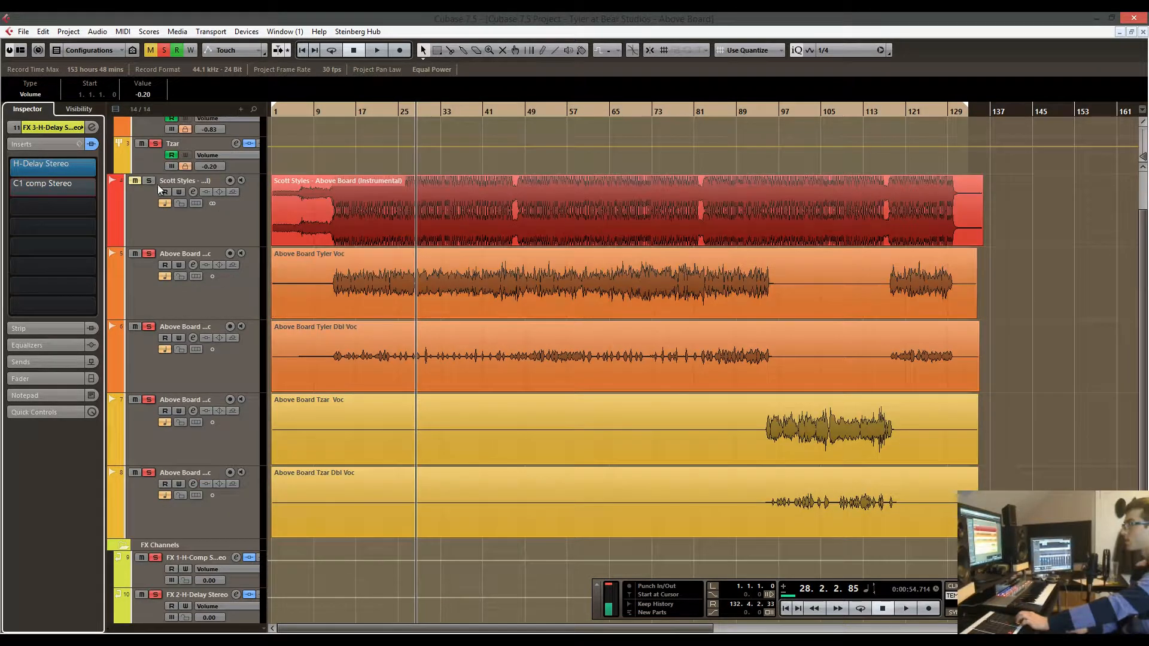
Play the soloed vocals from bar 28 to bar 32 to hear the FX 3 delay without the C1 compressor.
{"action": "key", "text": "space"}
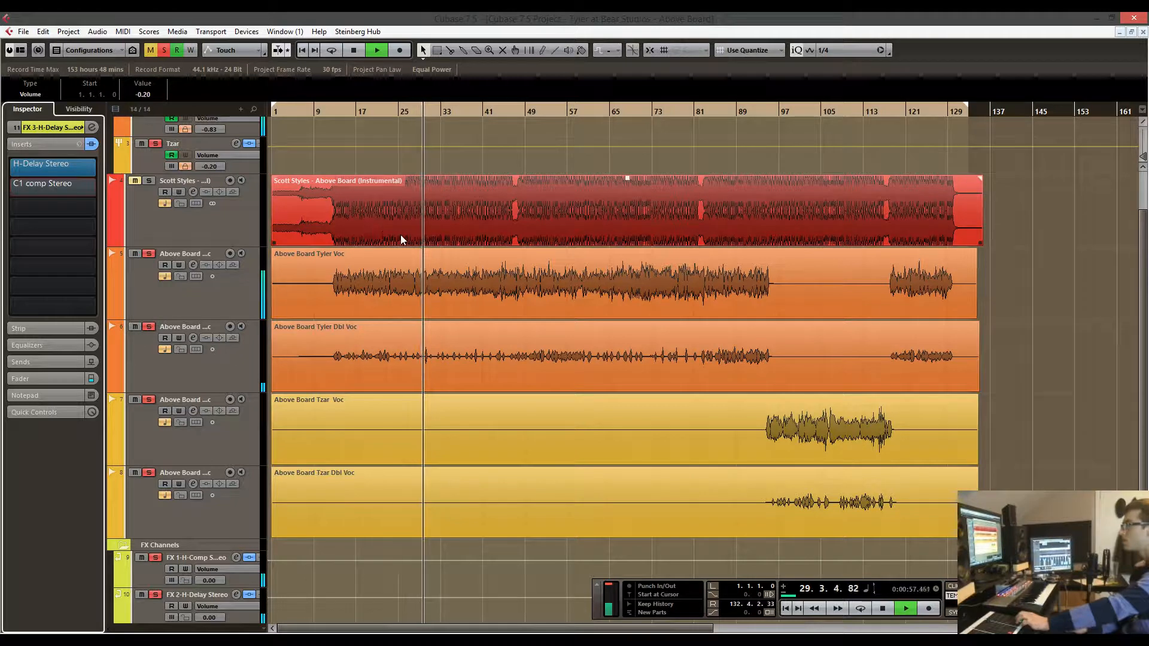
{"action": "scroll", "coordinate": [400, 238], "scroll_direction": "up", "scroll_amount": 1}
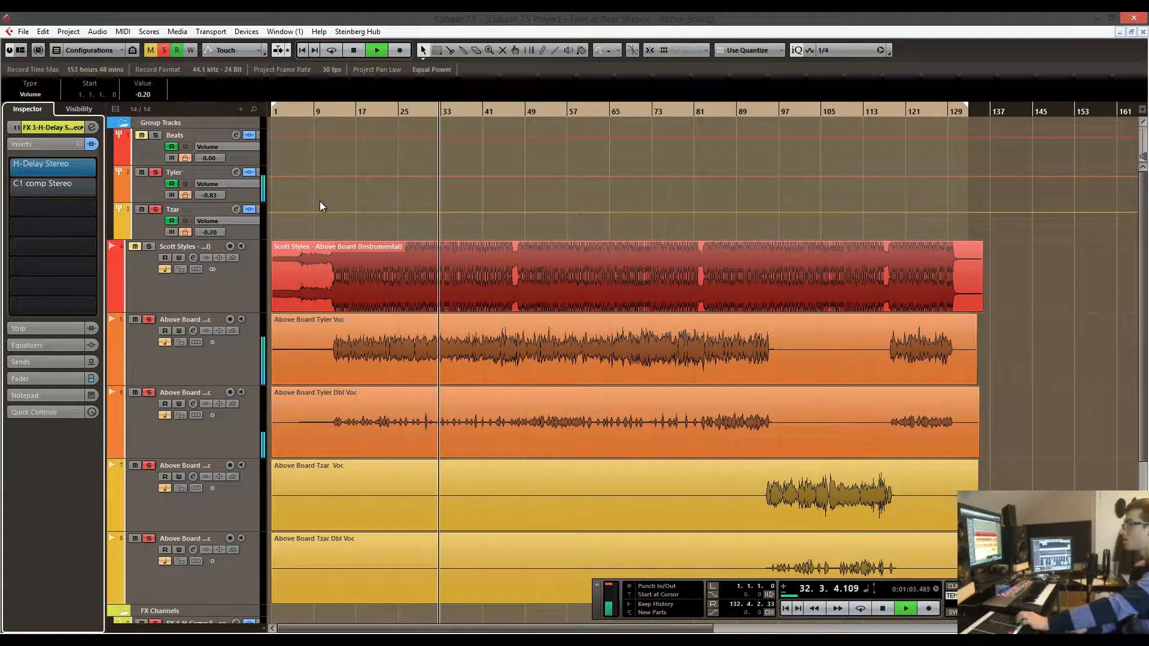
{"action": "key", "text": "space"}
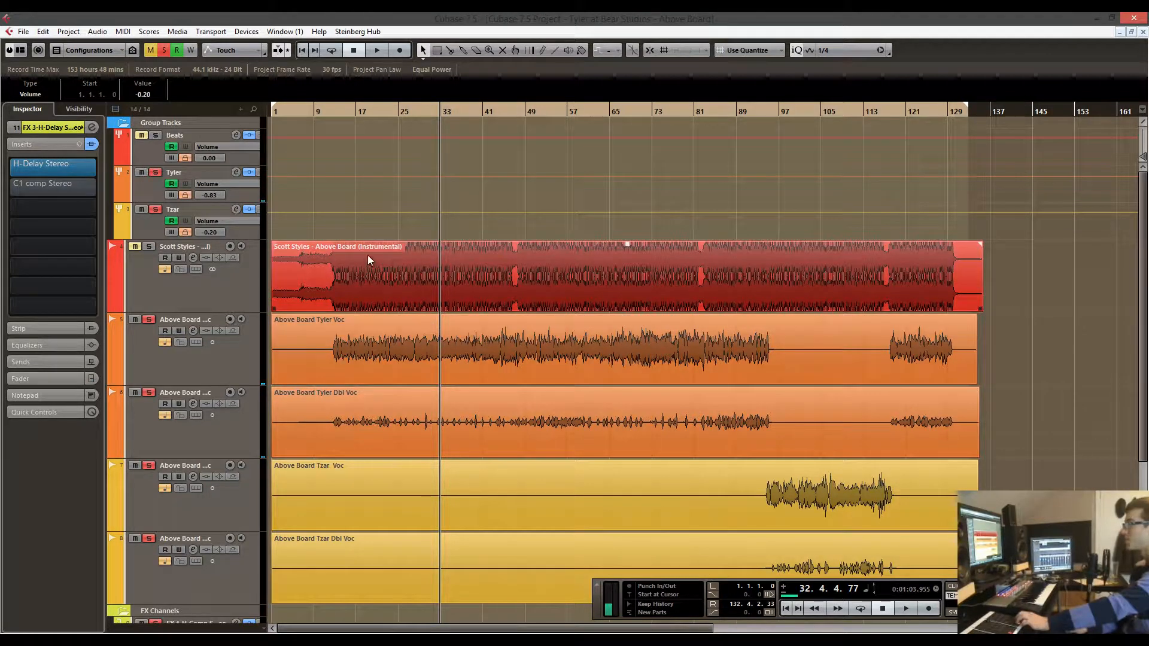
Add the Beats group to the solo, play the mix from bar 20 to 28, and take Beats out of solo again.
{"action": "left_click", "coordinate": [372, 111]}
{"action": "left_click", "coordinate": [158, 137]}
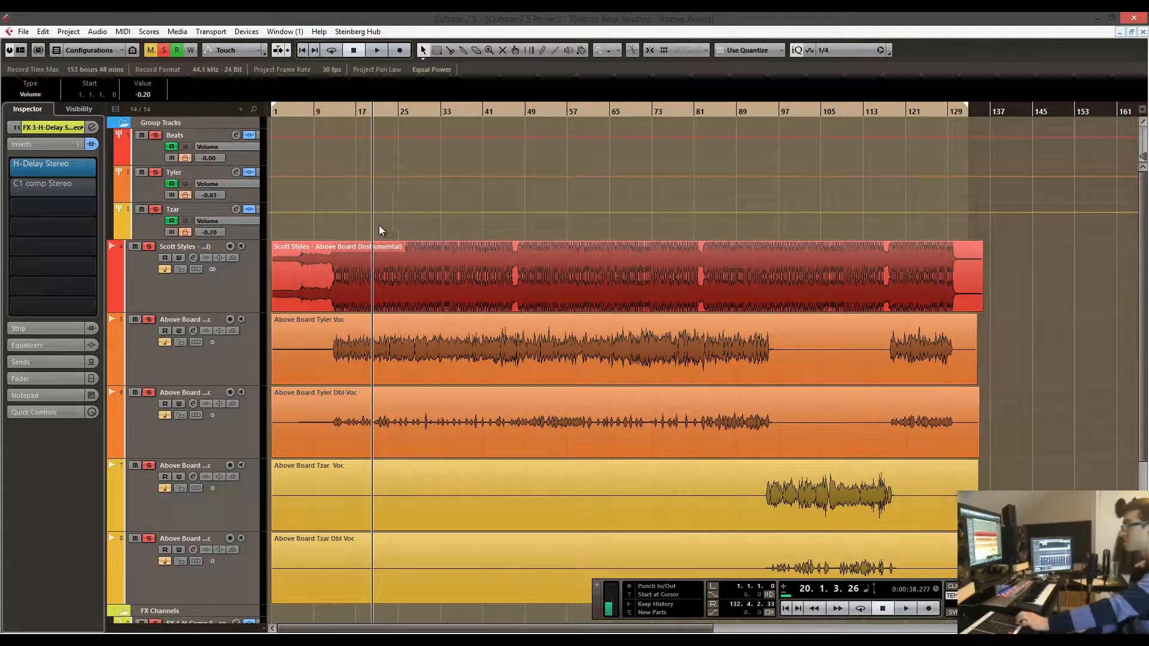
{"action": "key", "text": "space"}
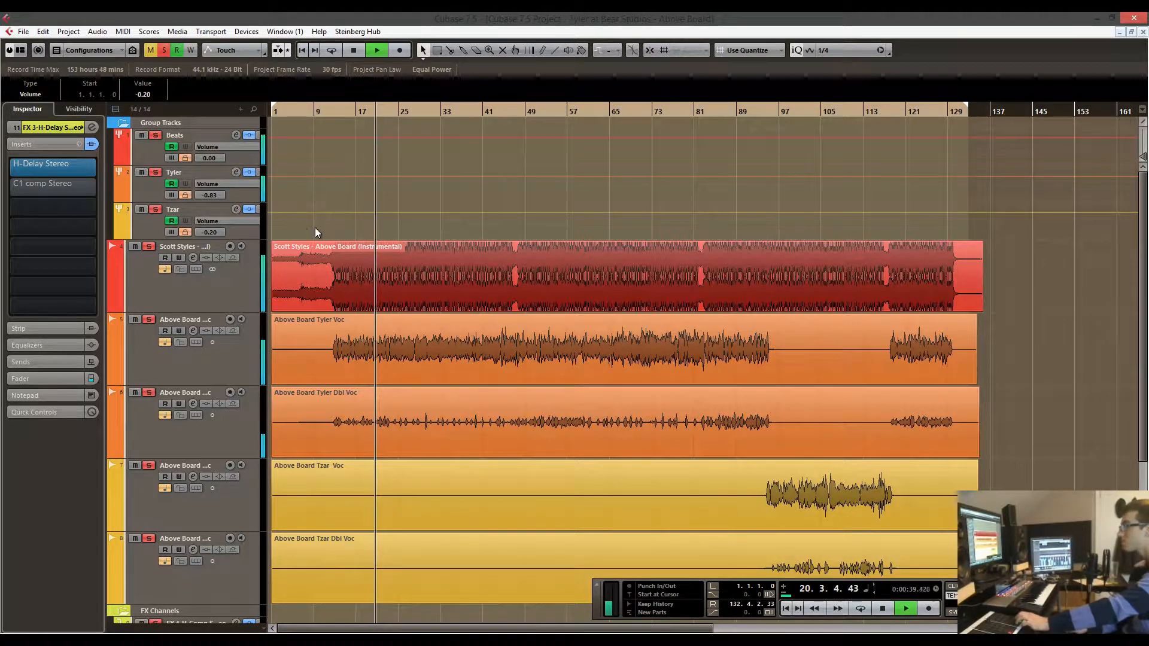
{"action": "left_click", "coordinate": [156, 138]}
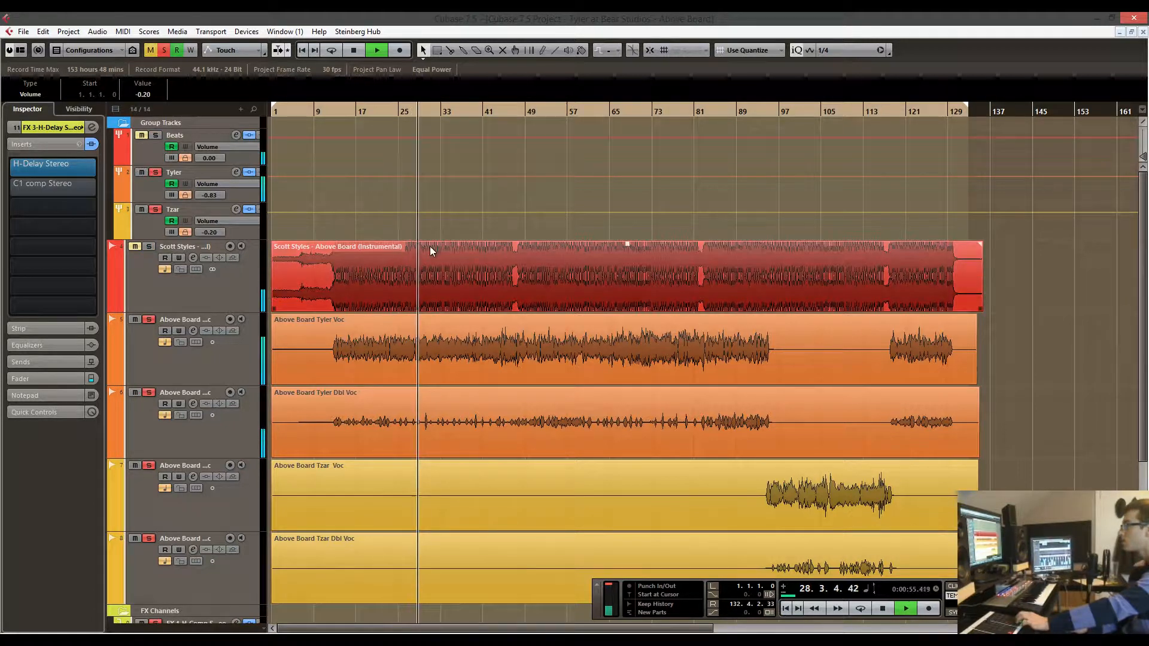
{"action": "key", "text": "space"}
{"action": "left_click", "coordinate": [428, 317]}
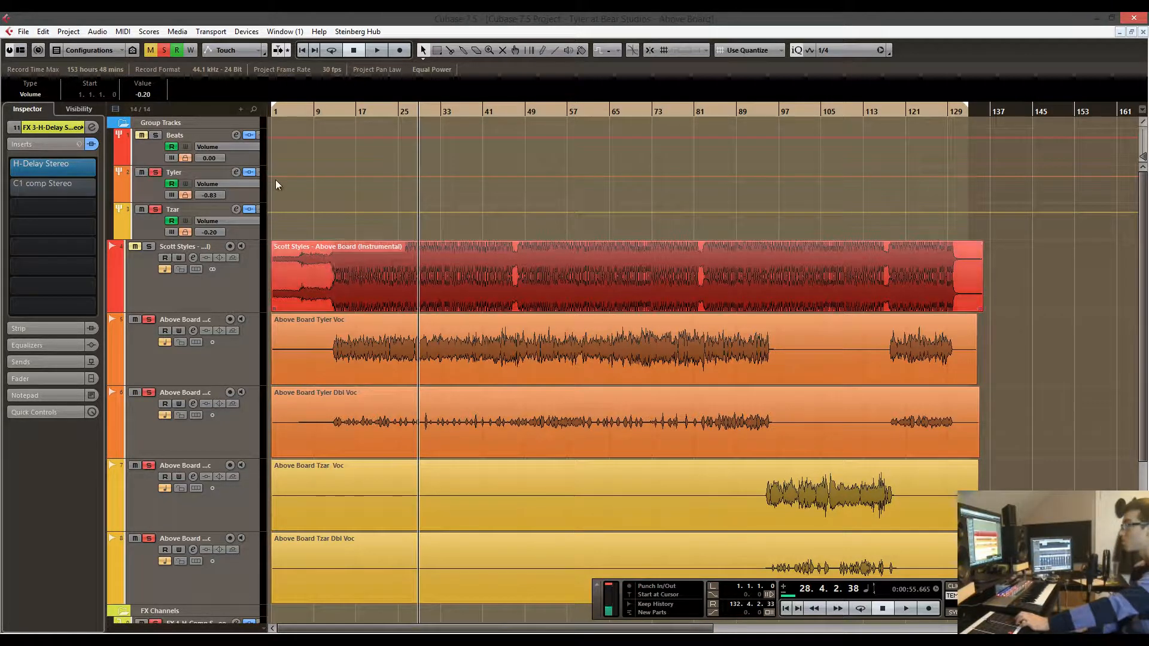
Play the vocals from bar 17 to 23 with FX 3's C1 comp open, take the compressor out of bypass and close it.
{"action": "left_click", "coordinate": [76, 190]}
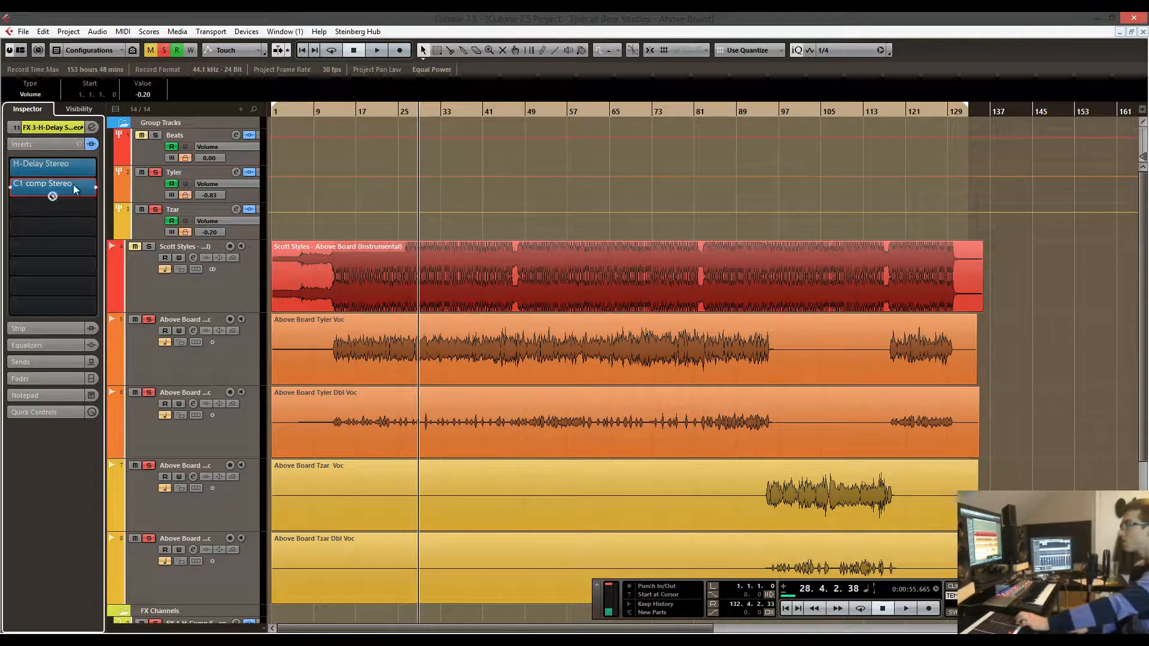
{"action": "left_click", "coordinate": [357, 112]}
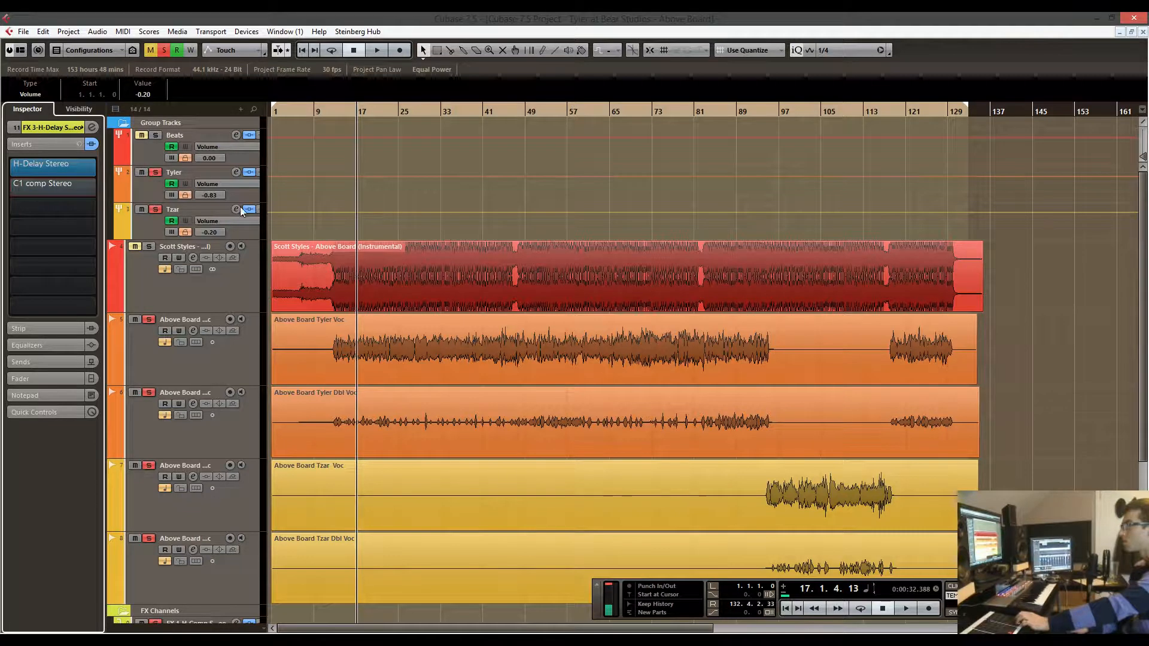
{"action": "left_click", "coordinate": [73, 187]}
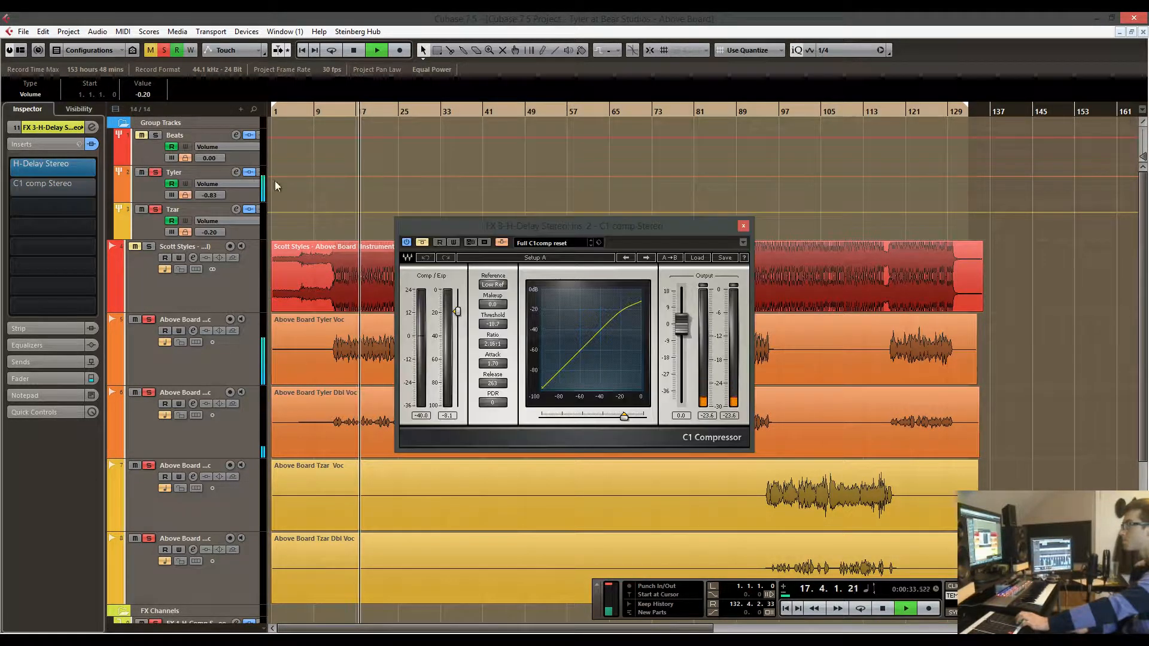
{"action": "left_click", "coordinate": [424, 242]}
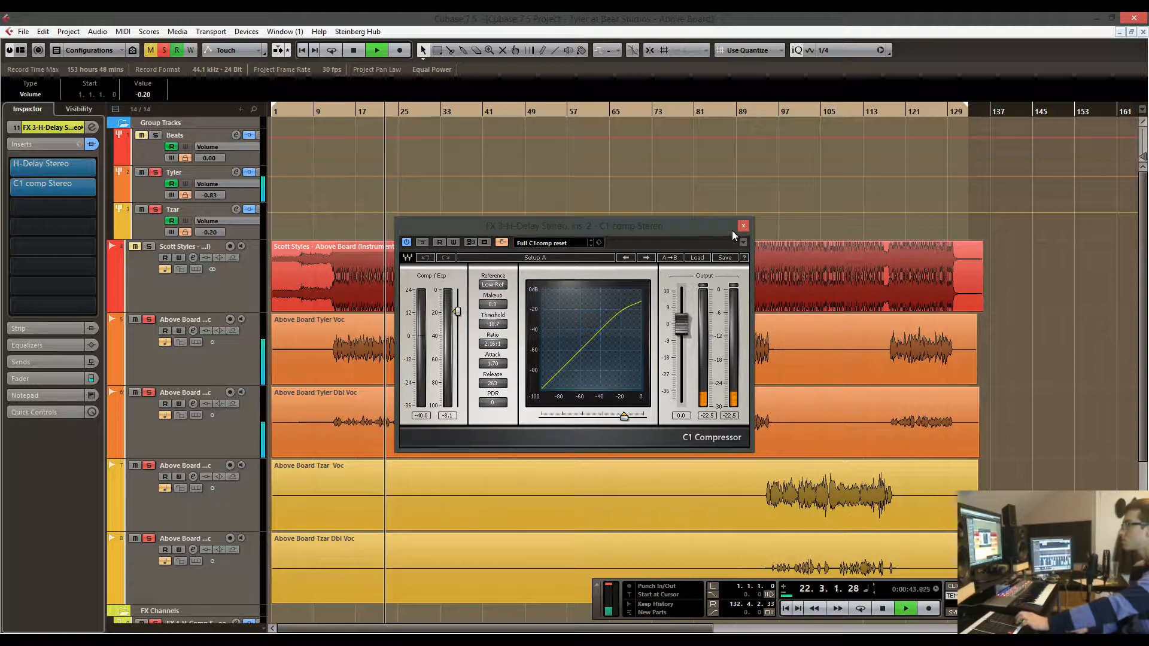
{"action": "key", "text": "space"}
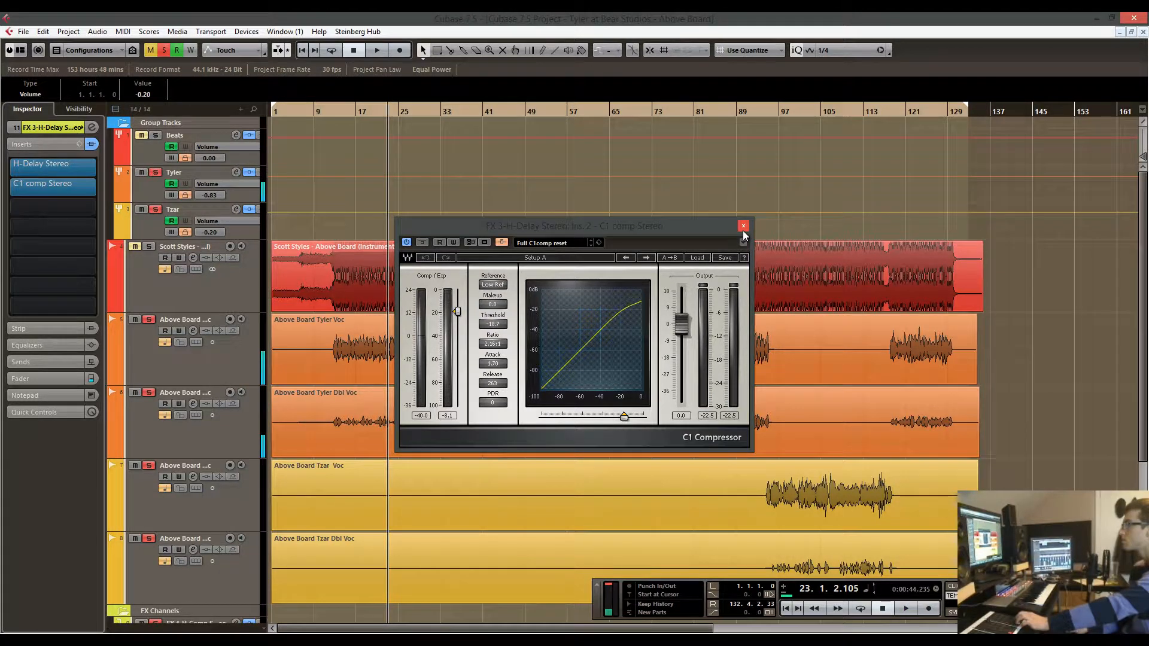
{"action": "left_click", "coordinate": [743, 225]}
Clear all solos, solo only the first vocal group and its tracks, and show the group's sends.
{"action": "scroll", "coordinate": [408, 241], "scroll_direction": "down", "scroll_amount": 3}
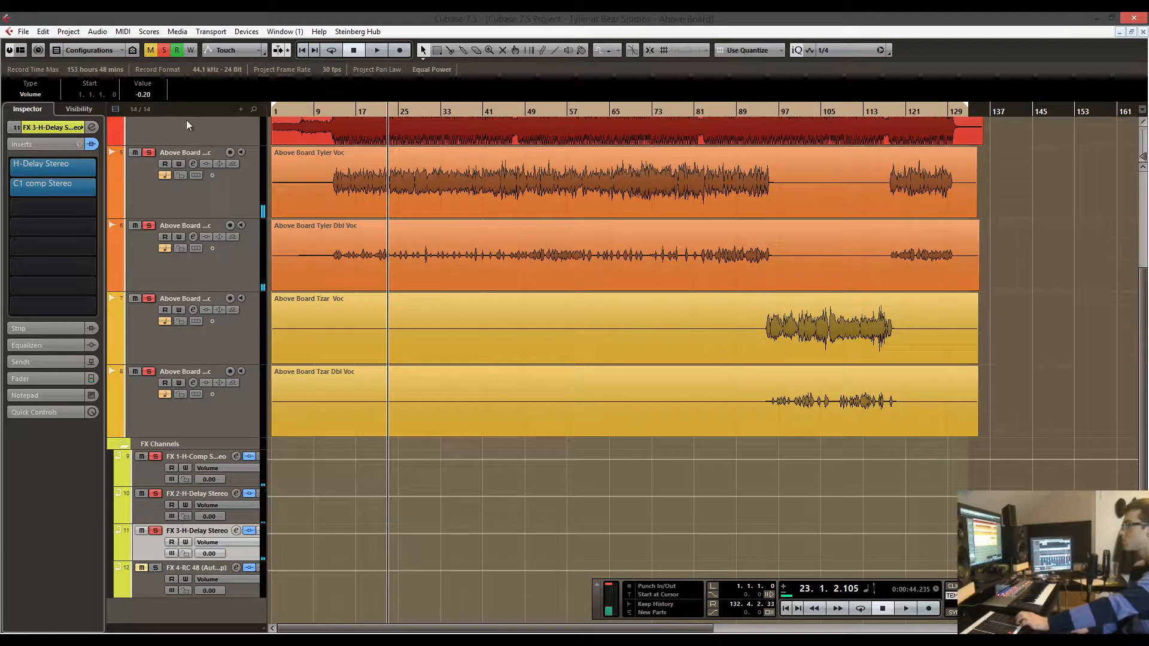
{"action": "left_click", "coordinate": [166, 54]}
{"action": "scroll", "coordinate": [305, 179], "scroll_direction": "up", "scroll_amount": 3}
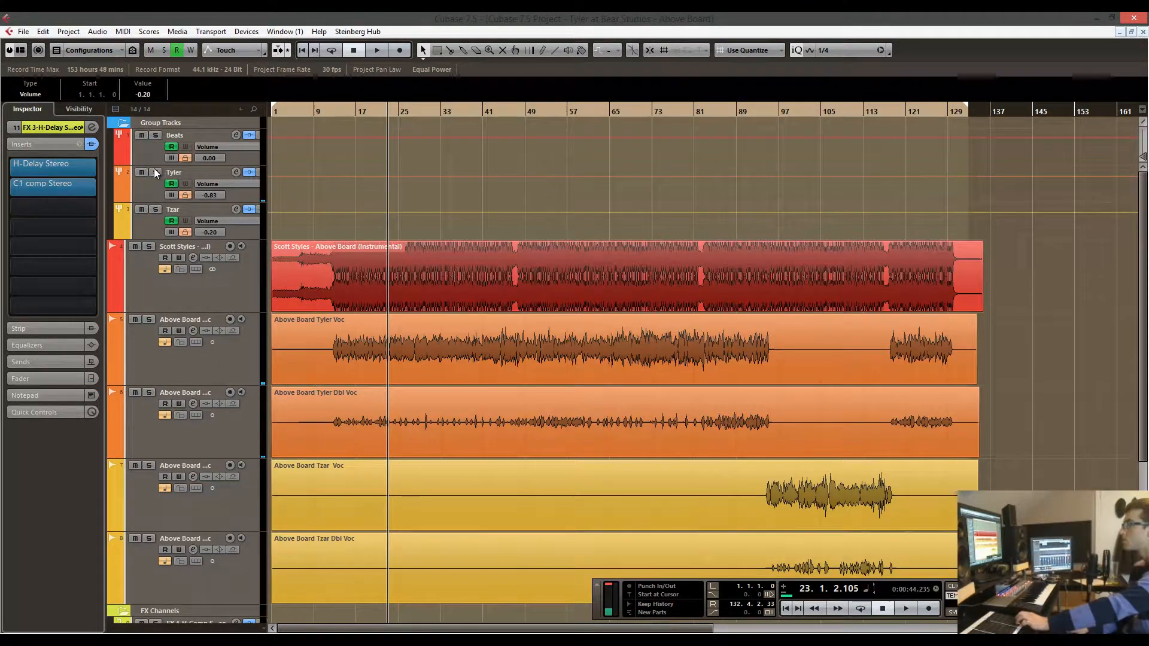
{"action": "left_click", "coordinate": [159, 172]}
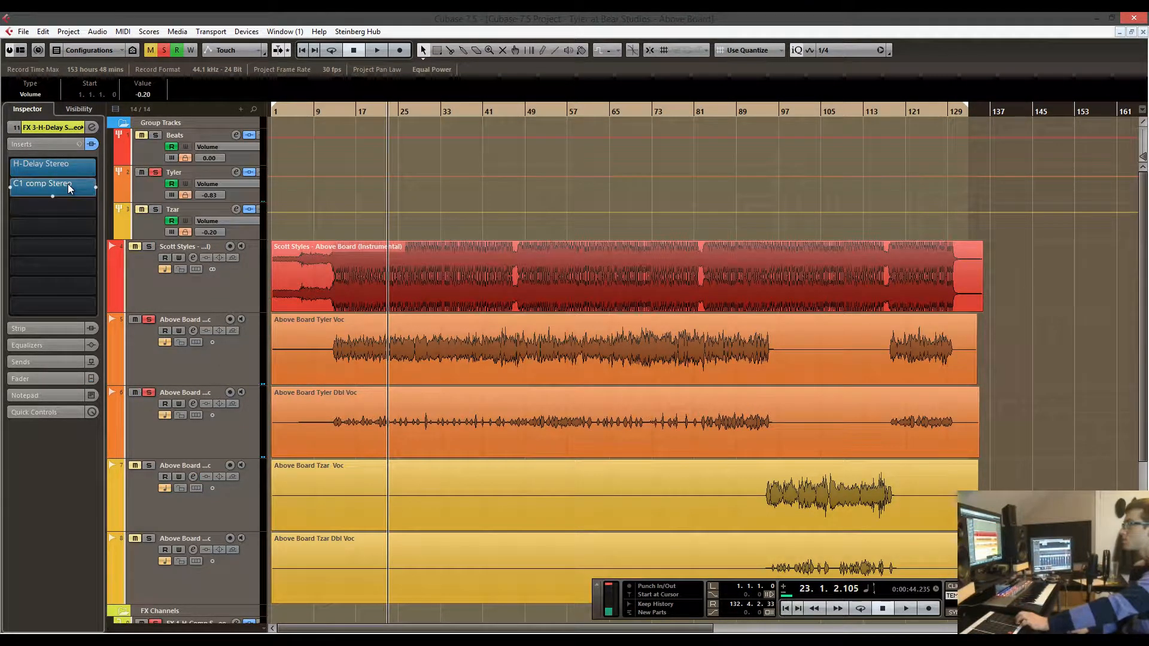
{"action": "left_click", "coordinate": [145, 195]}
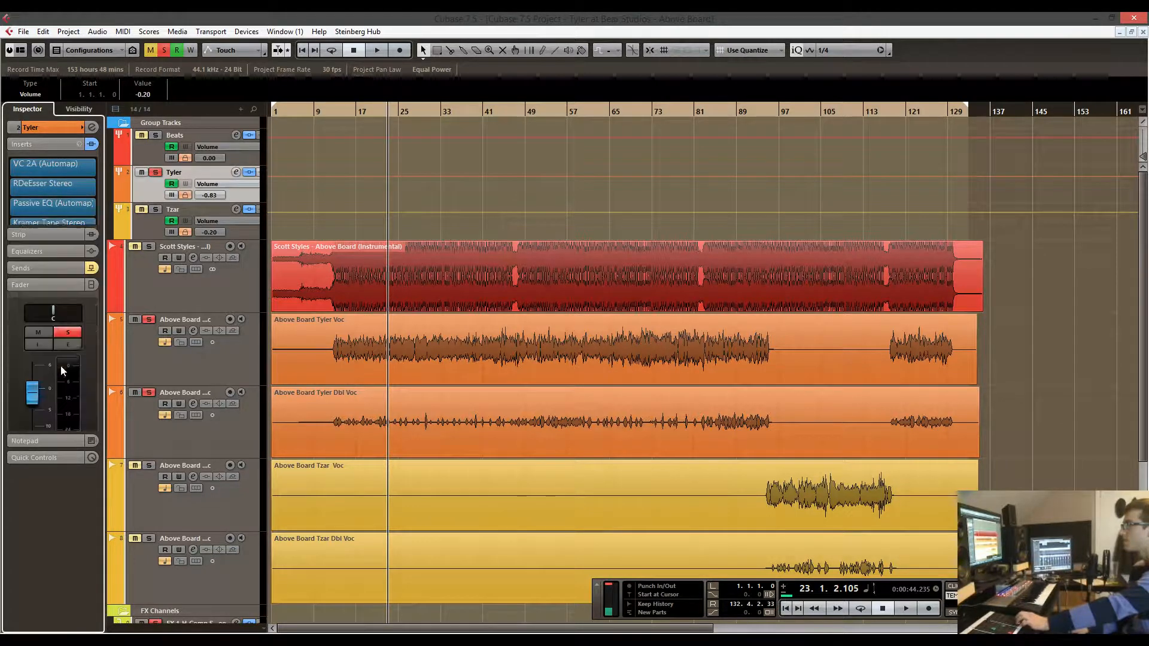
{"action": "left_click", "coordinate": [58, 195]}
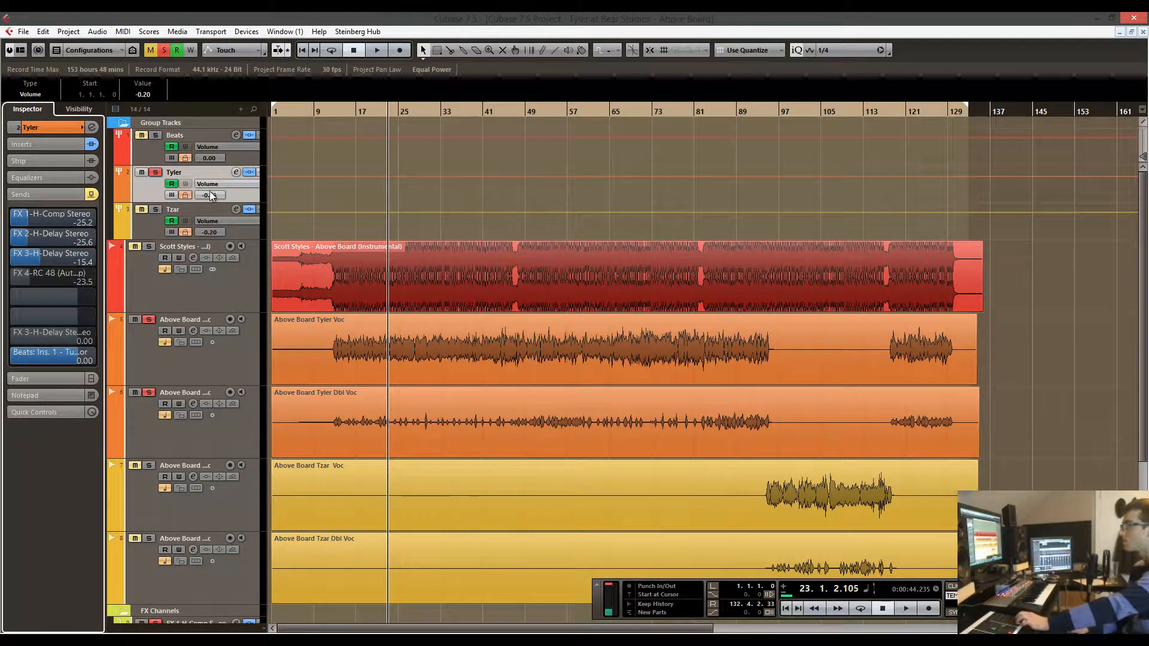
Play the soloed vocals from bar 23 to 33, comparing the first vocal group's 0.00 send to FX 3 switched off and on.
{"action": "left_click", "coordinate": [11, 338]}
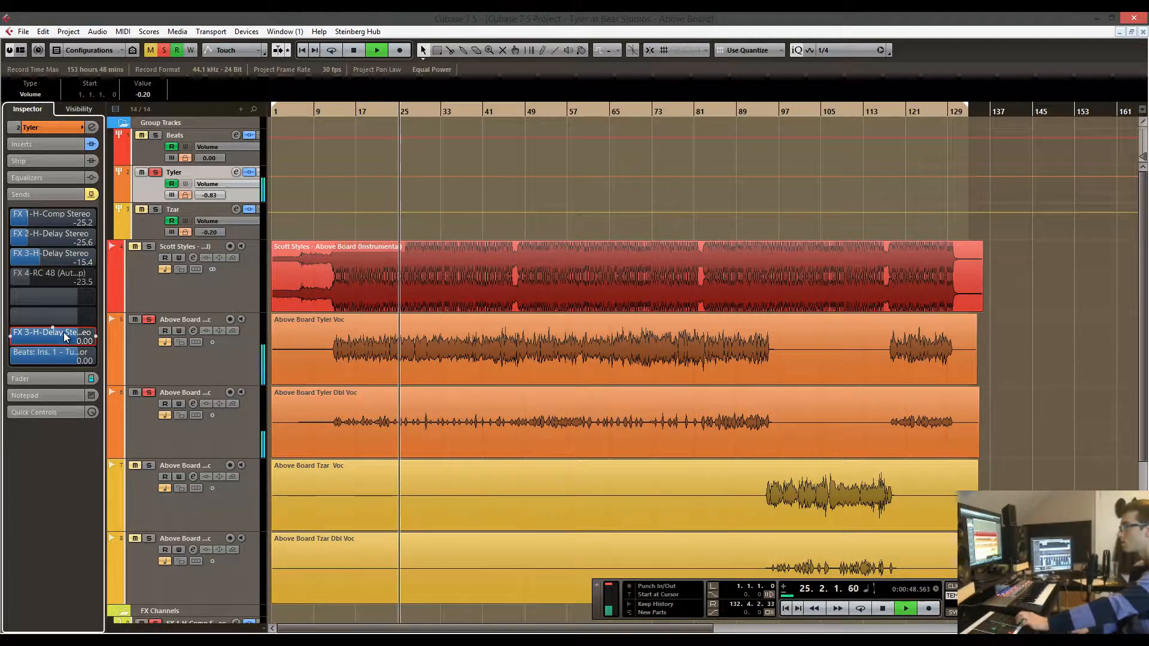
{"action": "left_click", "coordinate": [56, 144]}
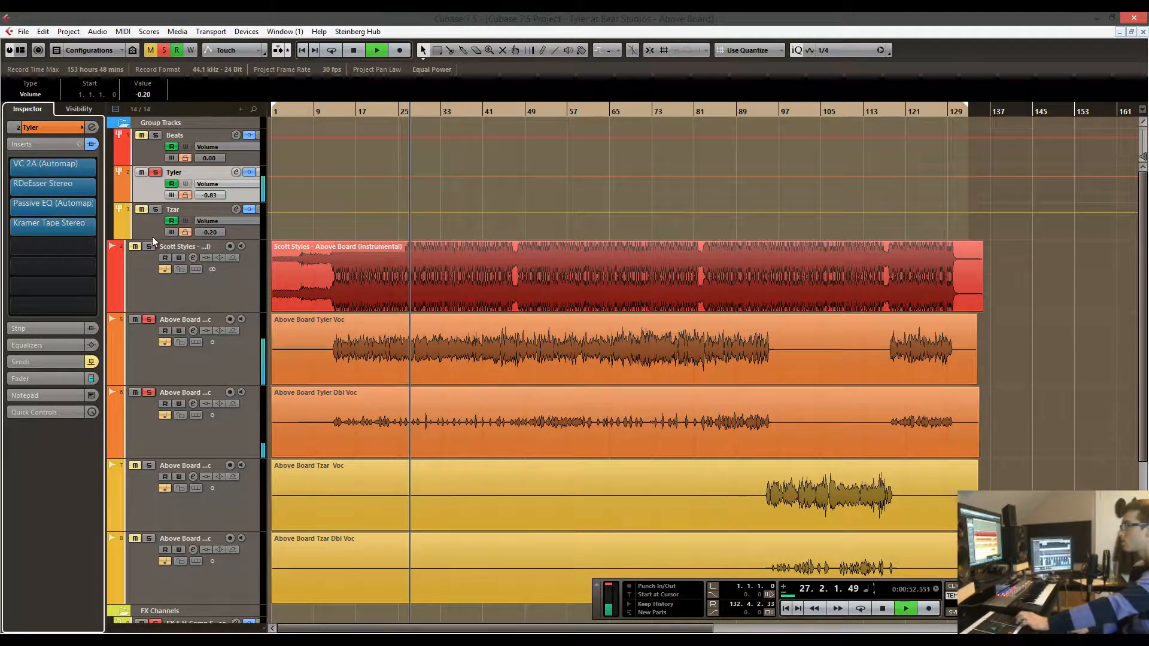
{"action": "scroll", "coordinate": [364, 232], "scroll_direction": "down", "scroll_amount": 4}
{"action": "scroll", "coordinate": [358, 336], "scroll_direction": "up", "scroll_amount": 4}
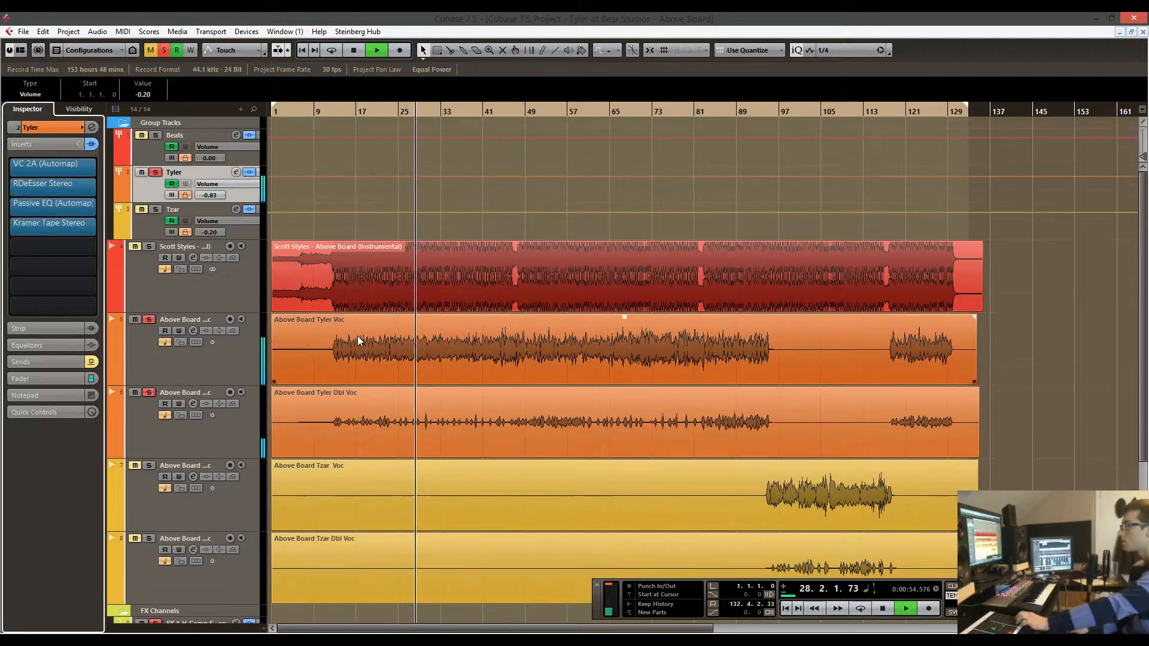
{"action": "left_click", "coordinate": [59, 361]}
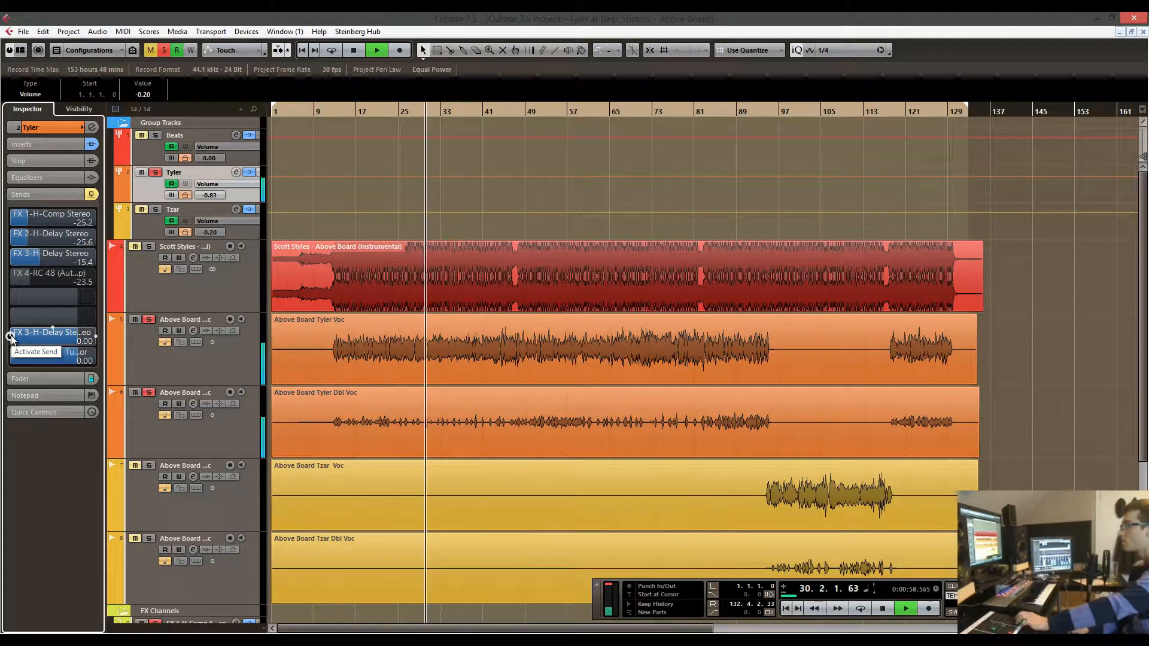
{"action": "left_click", "coordinate": [12, 336]}
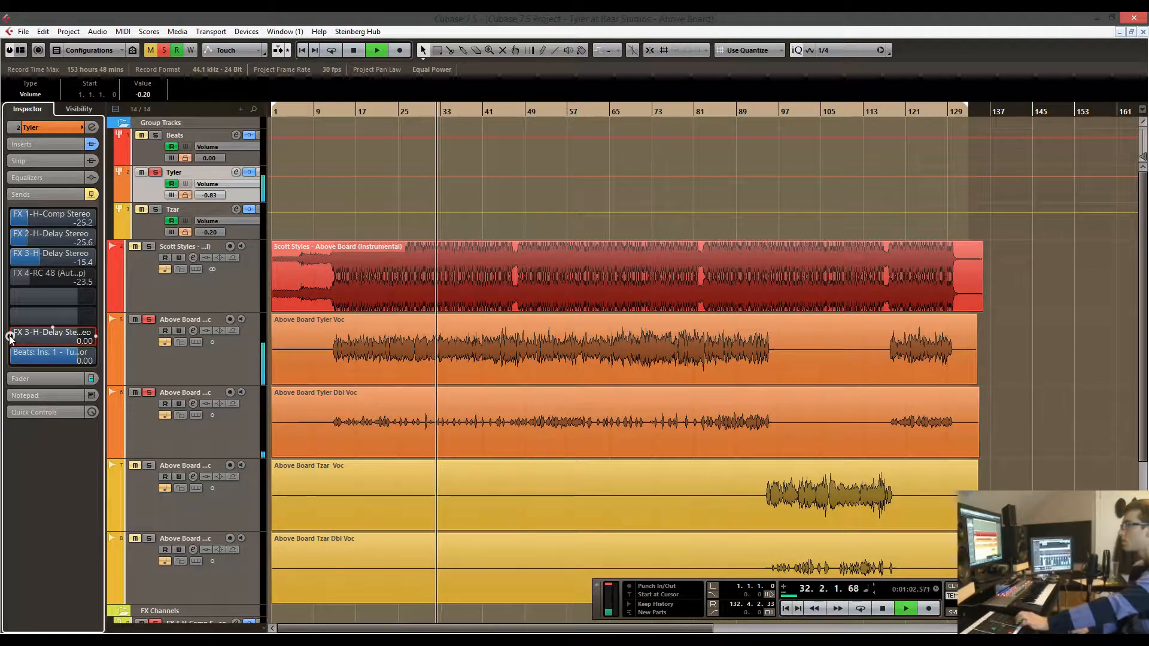
{"action": "left_click", "coordinate": [9, 336]}
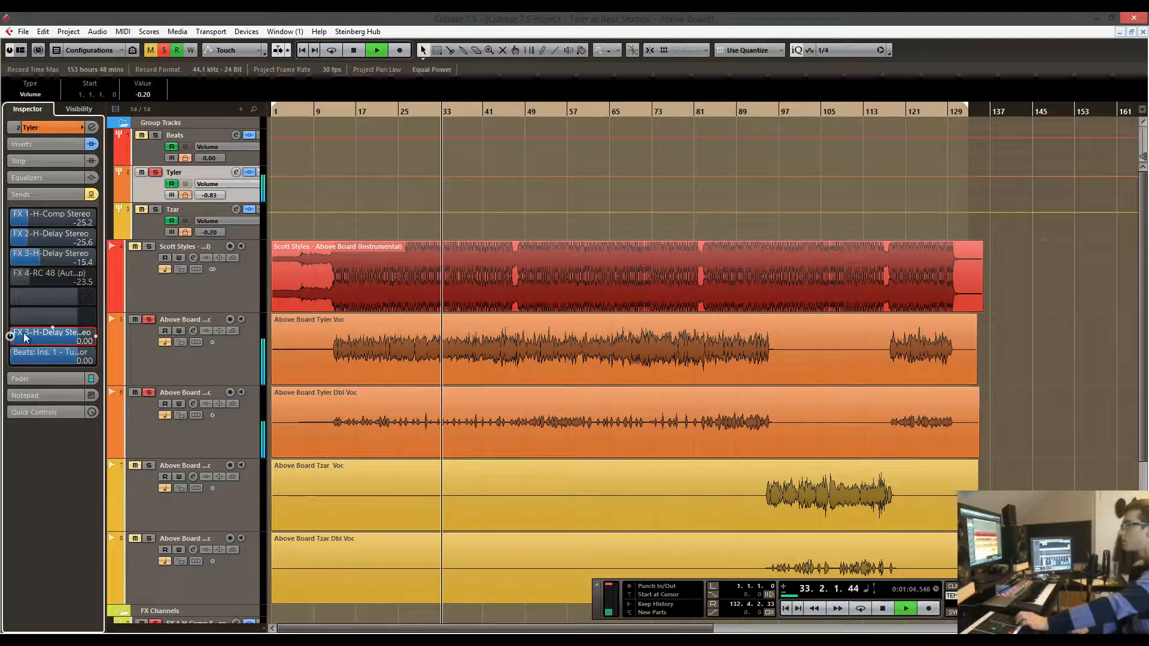
Play the vocals to bar 44 with FX 3's C1 comp open, compare it bypassed and active, stop and close it.
{"action": "scroll", "coordinate": [404, 298], "scroll_direction": "down", "scroll_amount": 3}
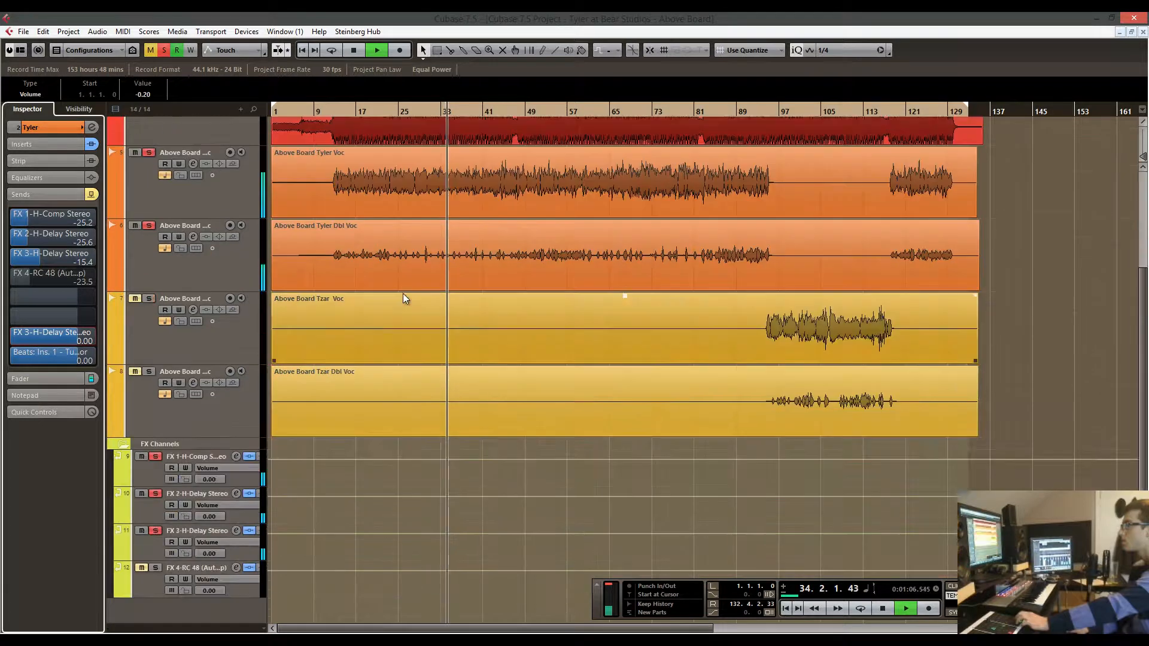
{"action": "left_click", "coordinate": [146, 545]}
{"action": "left_click", "coordinate": [66, 146]}
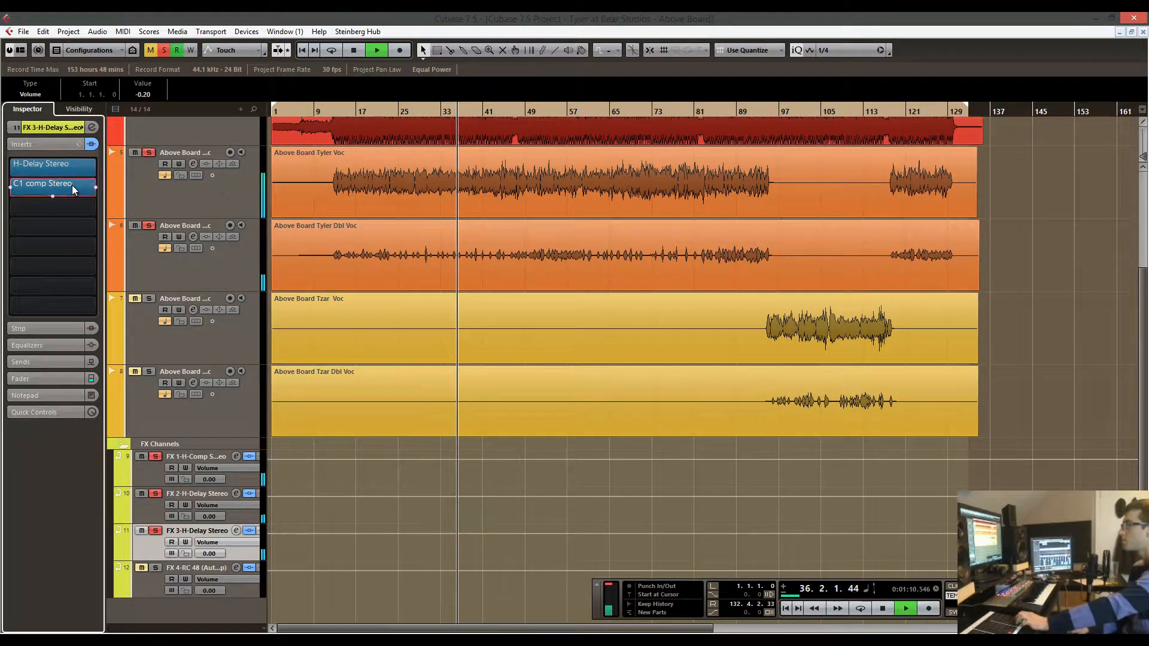
{"action": "left_click", "coordinate": [72, 185]}
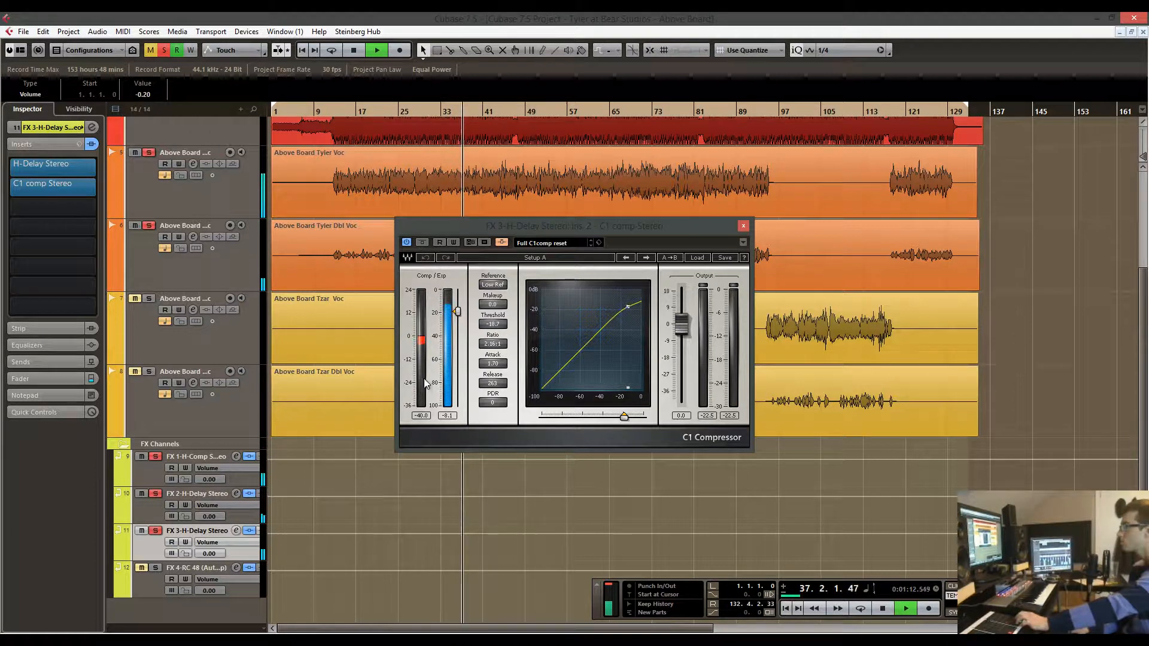
{"action": "left_click", "coordinate": [422, 242]}
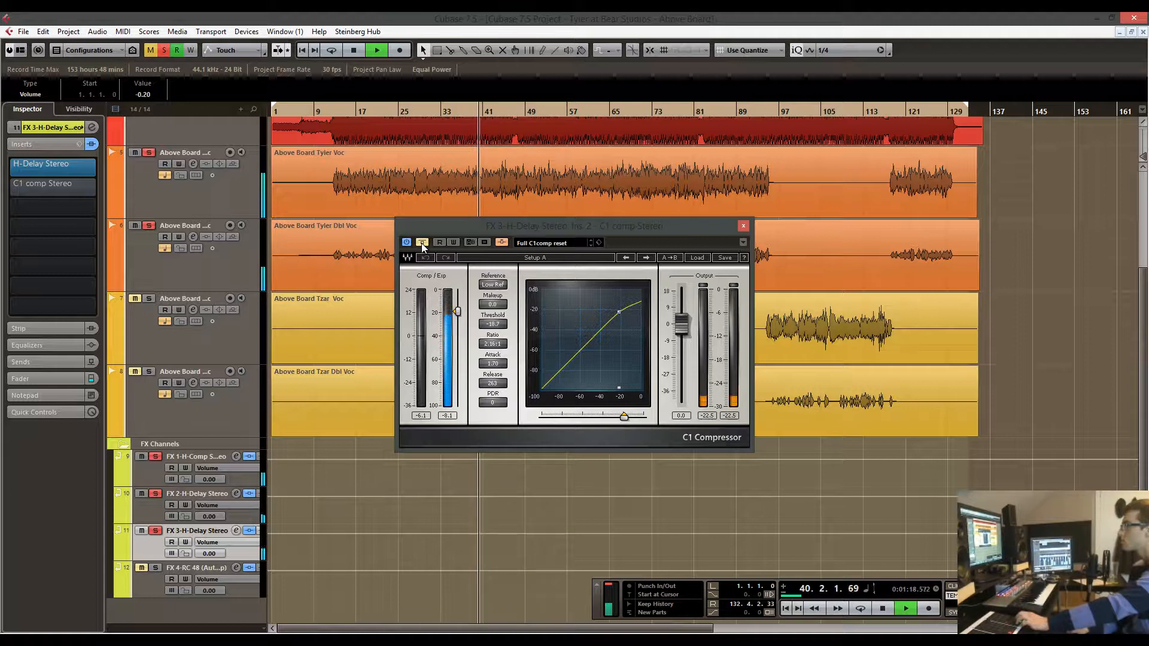
{"action": "left_click", "coordinate": [421, 243]}
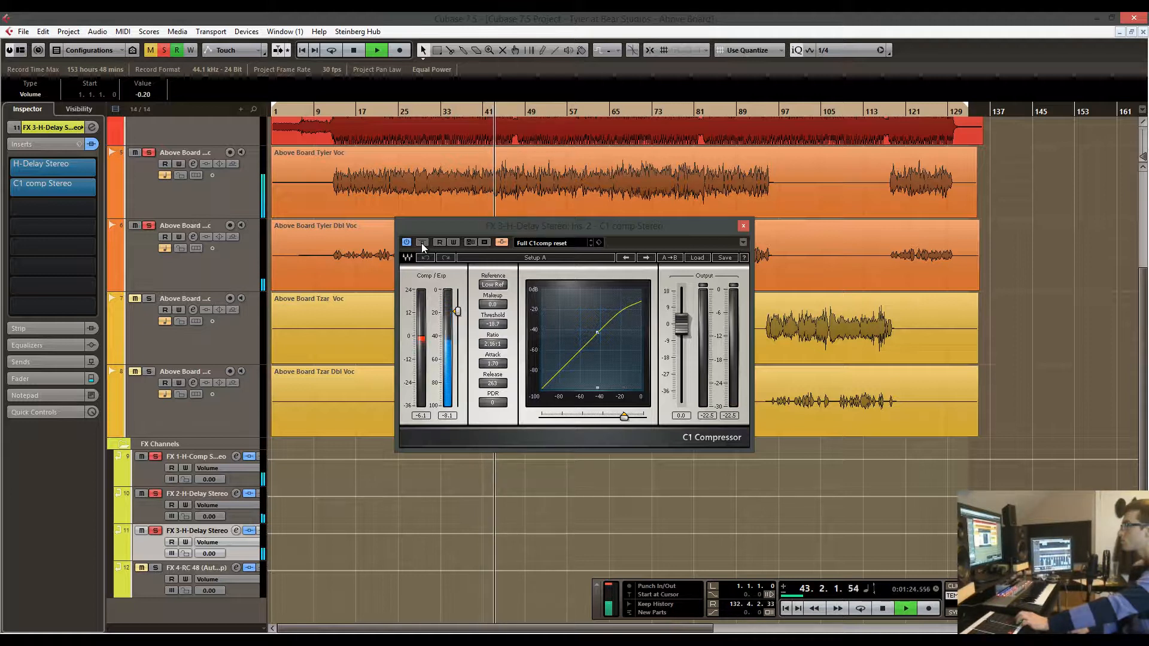
{"action": "key", "text": "space"}
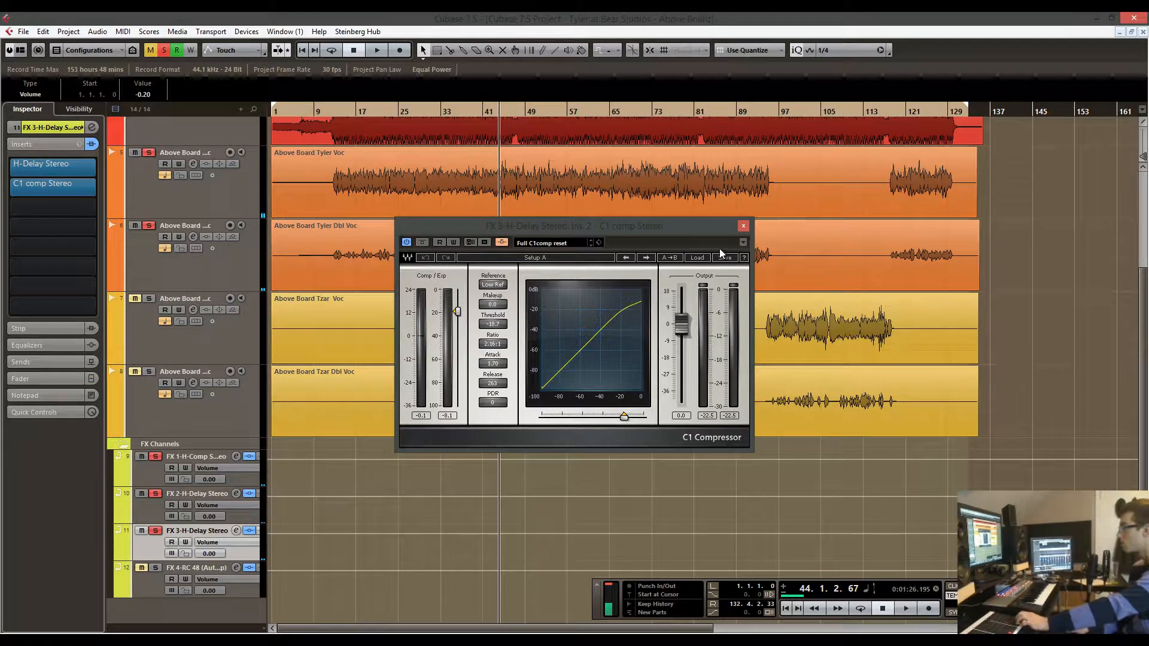
{"action": "left_click", "coordinate": [742, 226]}
Replay the soloed vocals to bar 36, comparing the first vocal group's 0.00 send to FX 3 switched off and on again.
{"action": "scroll", "coordinate": [444, 285], "scroll_direction": "up", "scroll_amount": 3}
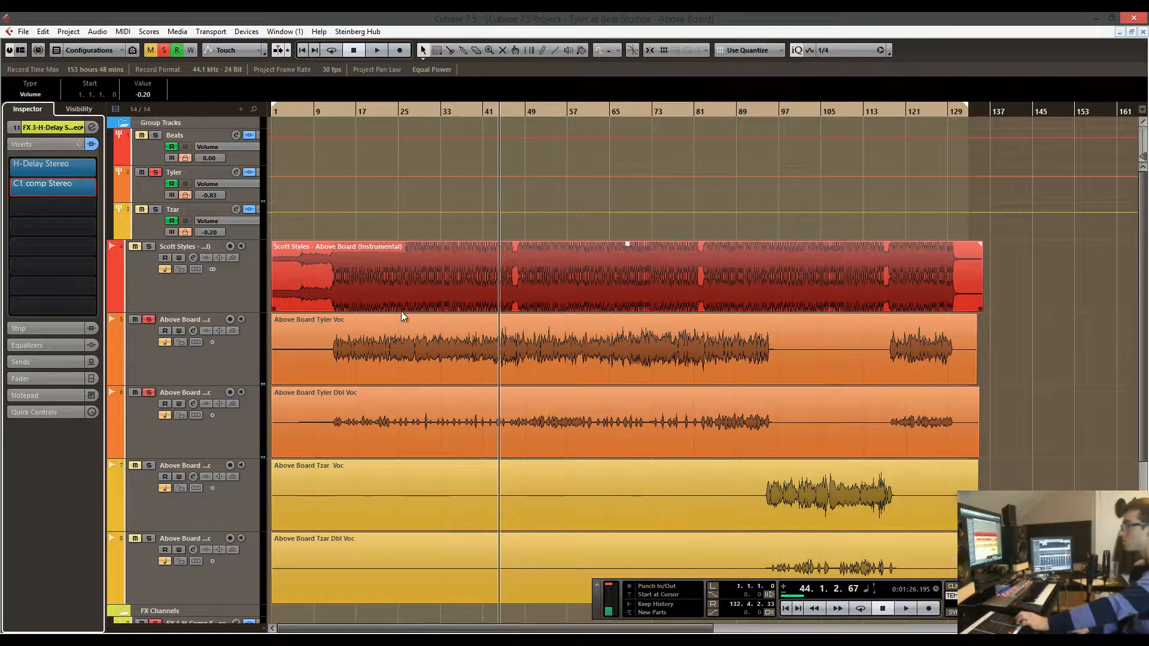
{"action": "left_click", "coordinate": [371, 116]}
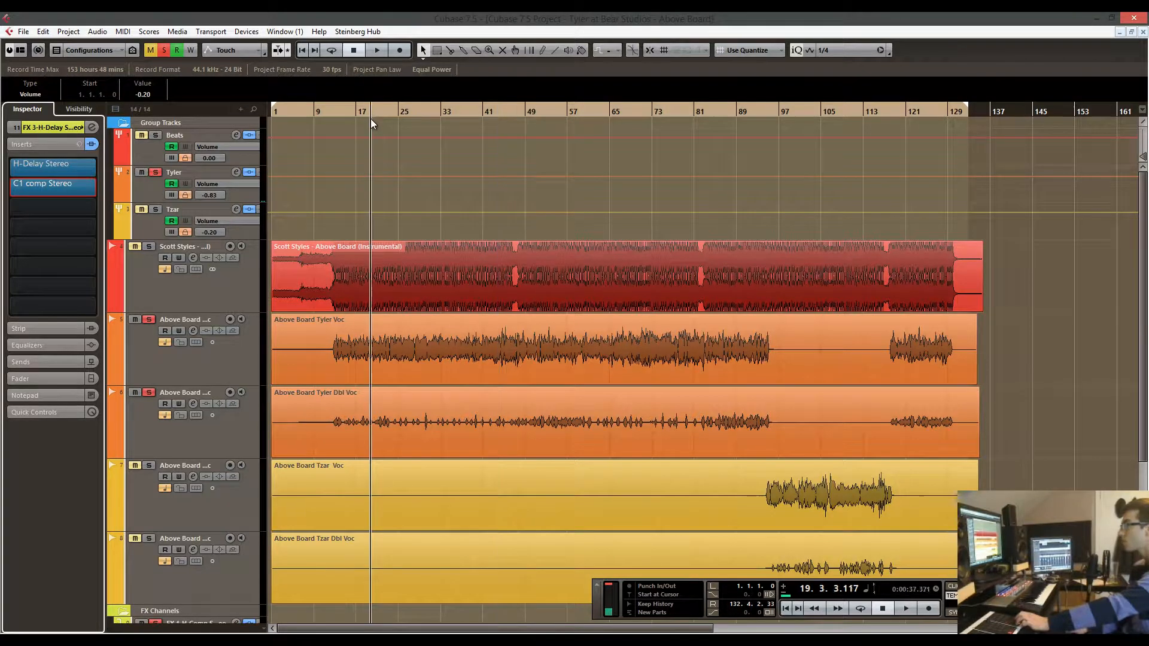
{"action": "left_click_drag", "start_coordinate": [371, 120], "coordinate": [425, 141]}
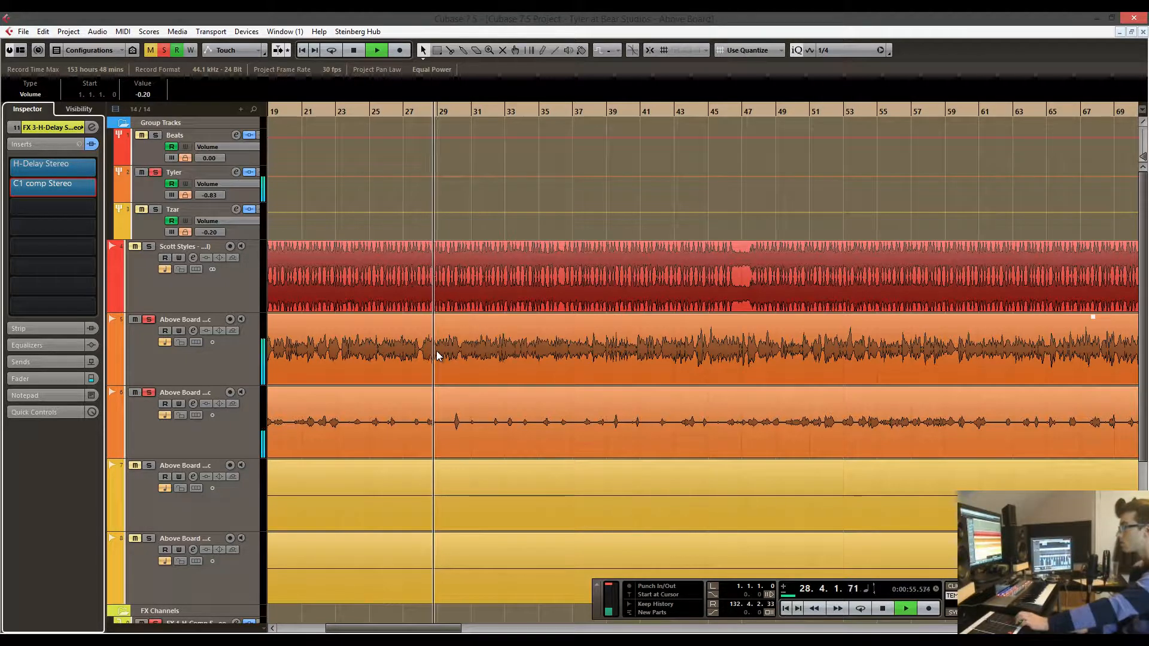
{"action": "scroll", "coordinate": [450, 354], "scroll_direction": "down", "scroll_amount": 4}
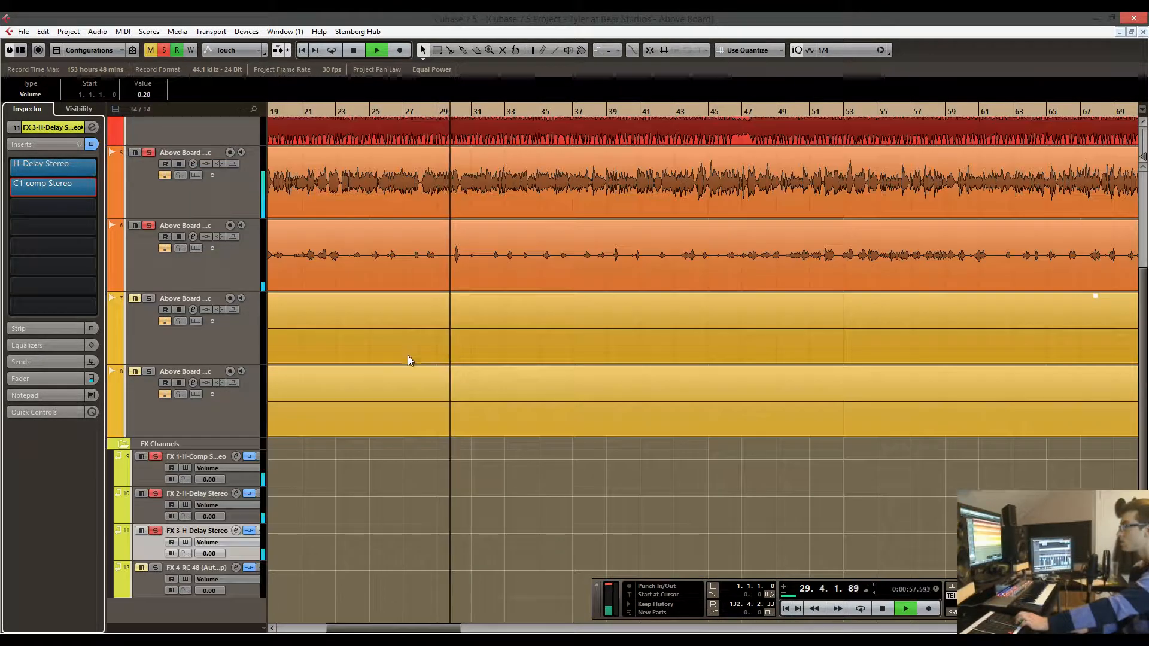
{"action": "scroll", "coordinate": [443, 257], "scroll_direction": "up", "scroll_amount": 4}
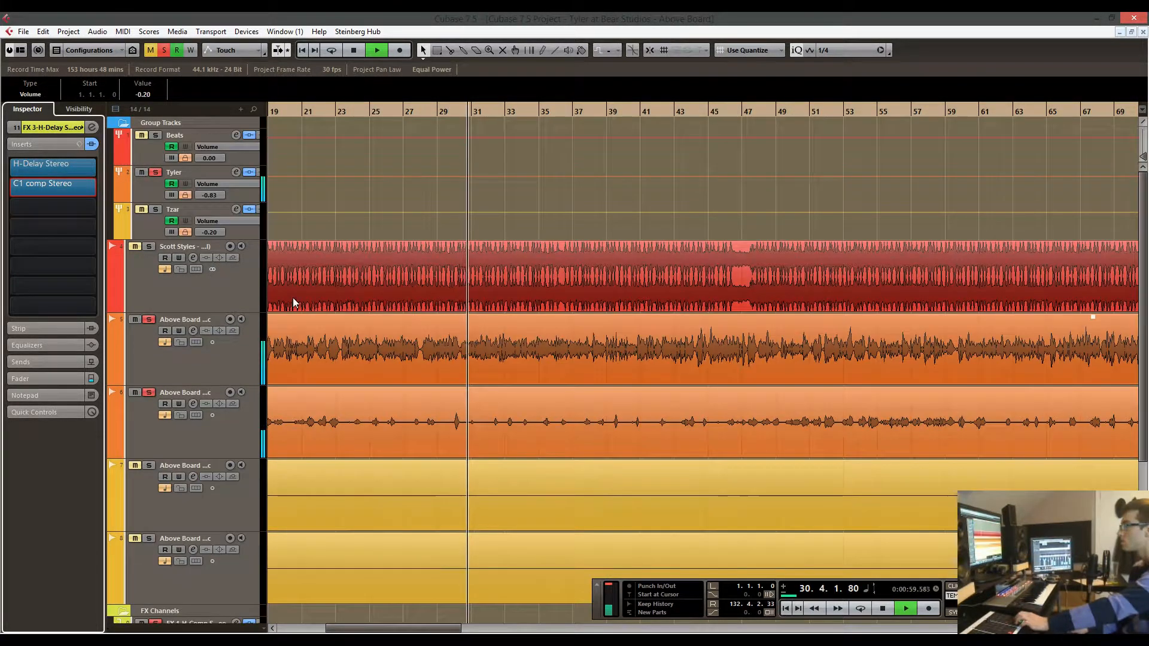
{"action": "left_click", "coordinate": [145, 189]}
{"action": "left_click", "coordinate": [56, 358]}
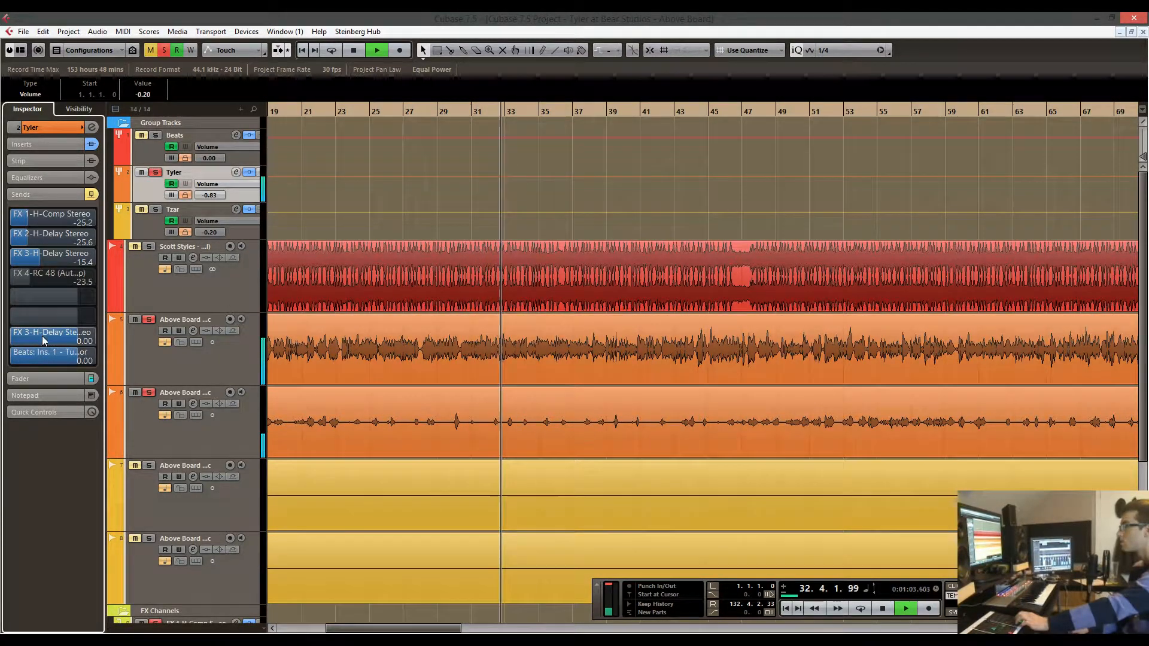
{"action": "left_click", "coordinate": [11, 336]}
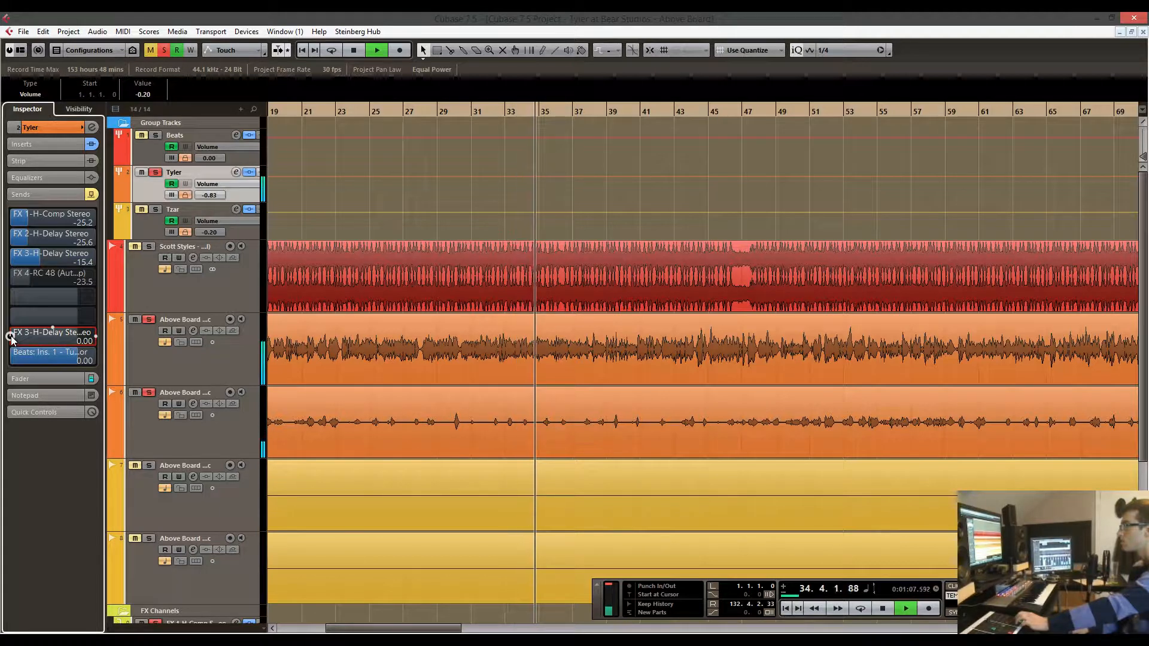
{"action": "left_click", "coordinate": [11, 337]}
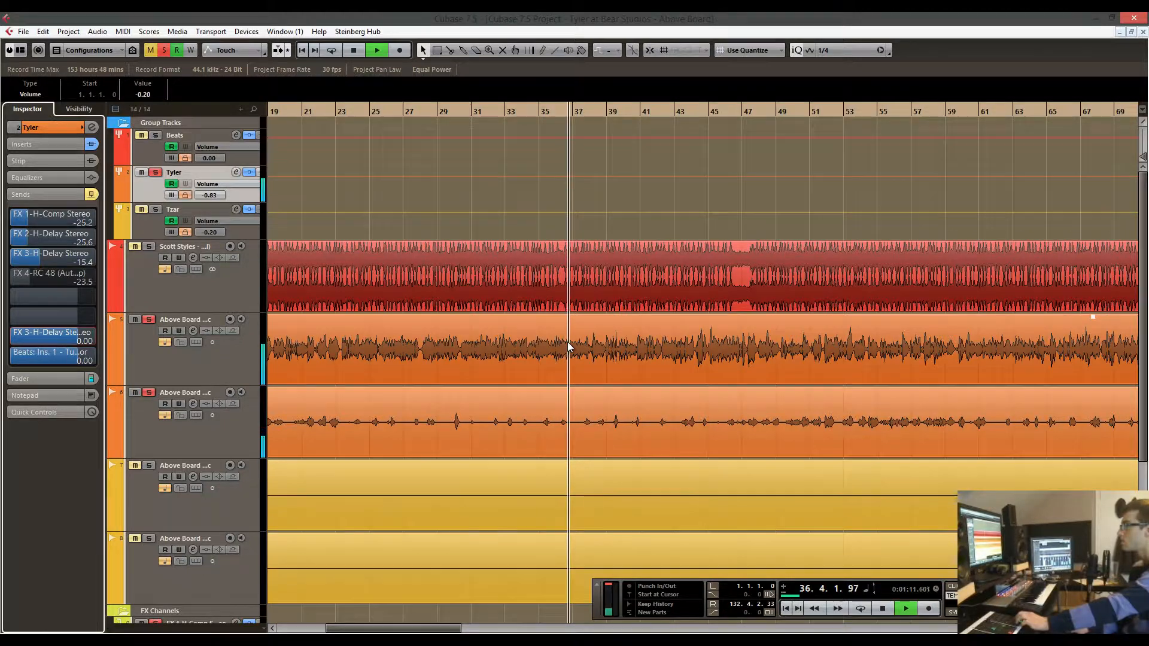
{"action": "key", "text": "space"}
Switch on the first vocal group's FX 4-RC 48 send, add FX 4 to the solo and play from about bar 18.
{"action": "left_click_drag", "start_coordinate": [560, 111], "coordinate": [518, 156]}
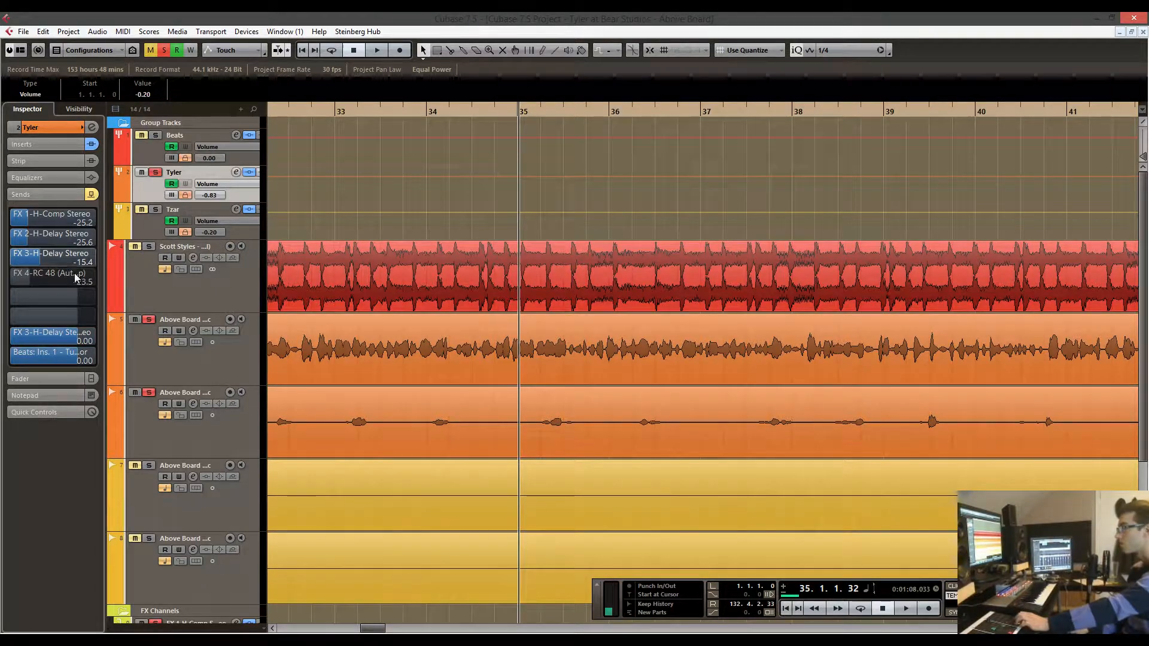
{"action": "left_click_drag", "start_coordinate": [336, 113], "coordinate": [355, 54]}
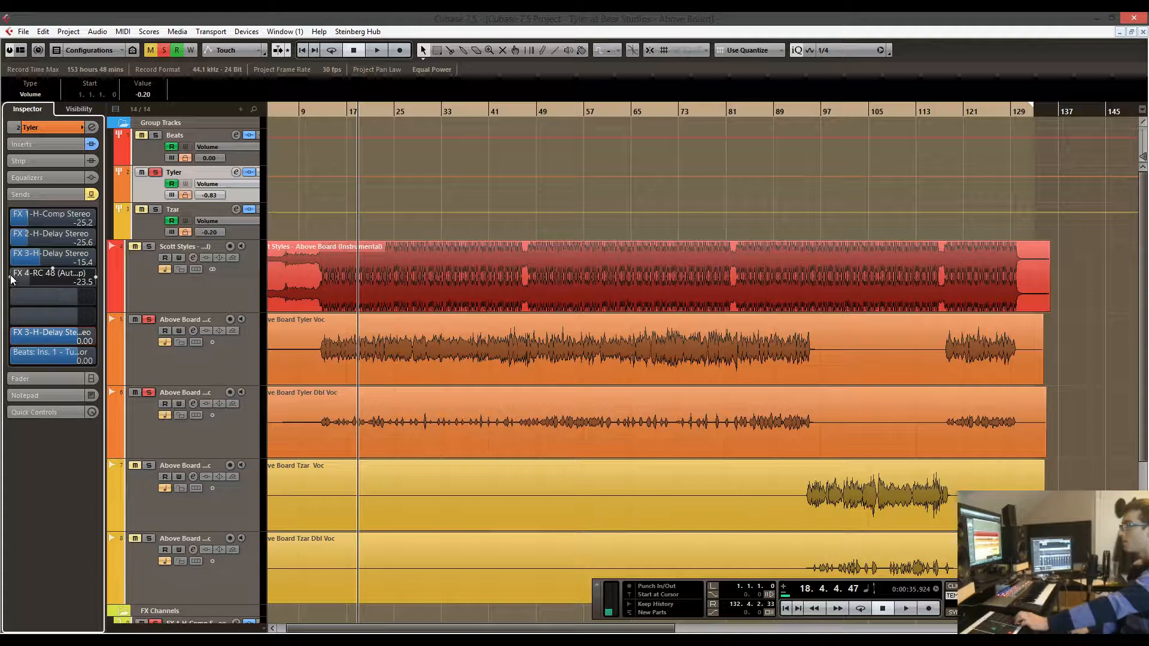
{"action": "scroll", "coordinate": [326, 190], "scroll_direction": "down", "scroll_amount": 4}
{"action": "key", "text": "space"}
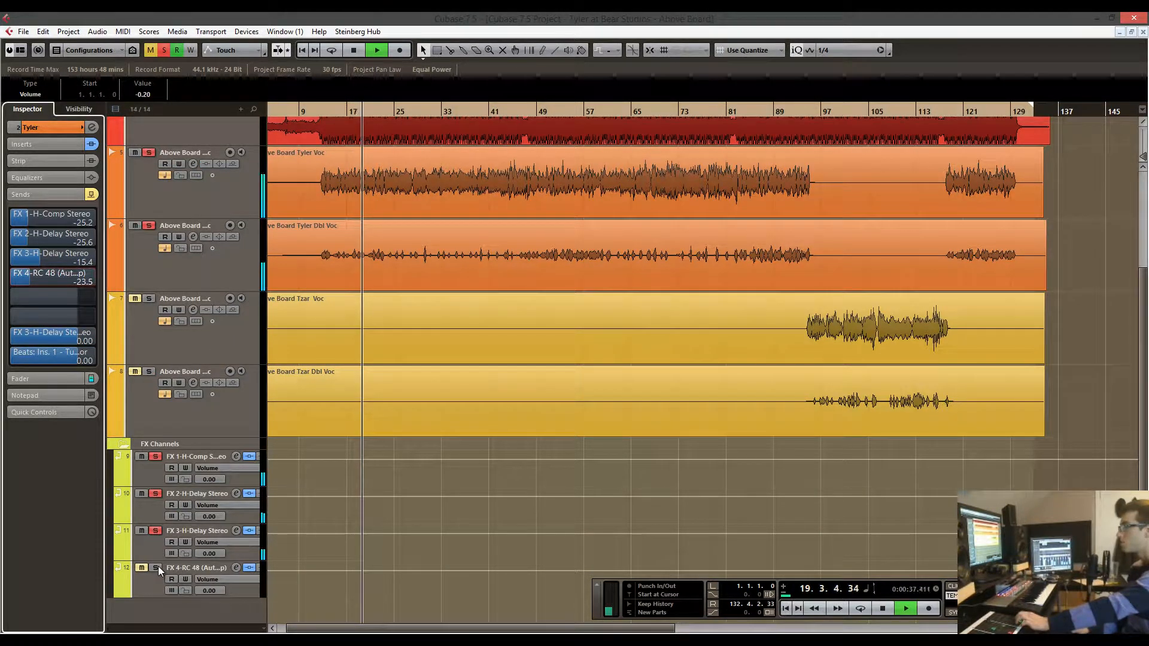
{"action": "left_click", "coordinate": [367, 281]}
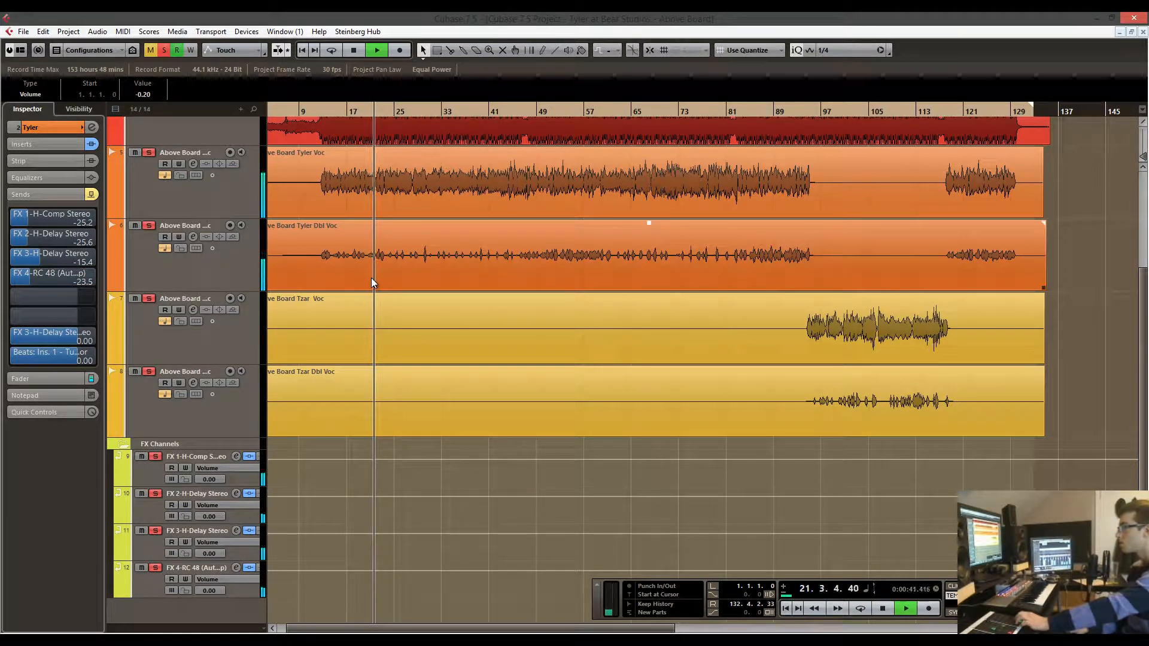
{"action": "scroll", "coordinate": [371, 278], "scroll_direction": "up", "scroll_amount": 4}
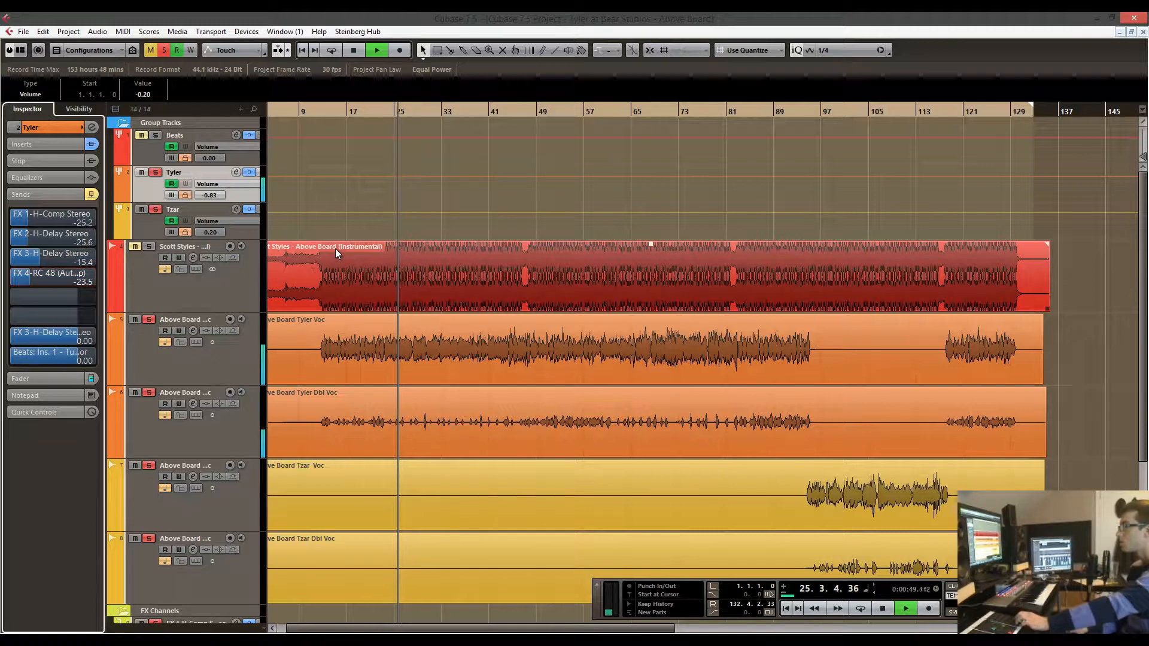
Set the first vocal group's FX 4-RC 48 send level to -22.8 during playback and stop at bar 33.
{"action": "scroll", "coordinate": [334, 249], "scroll_direction": "down", "scroll_amount": 3}
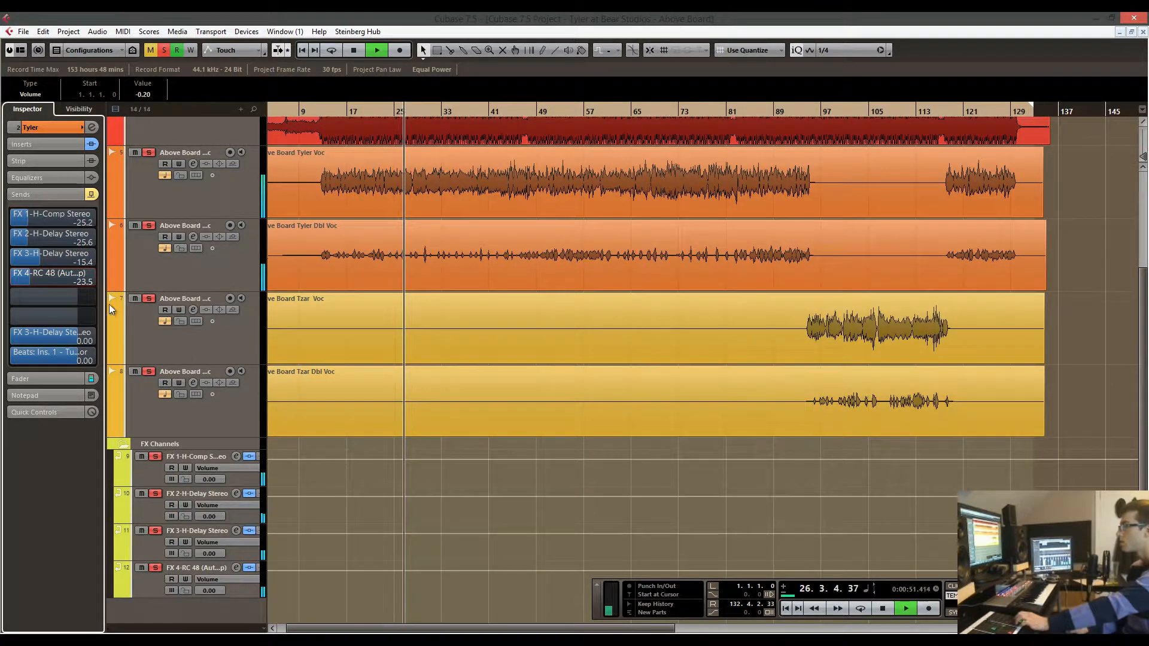
{"action": "mouse_move", "coordinate": [38, 279]}
{"action": "left_mouse_down"}
{"action": "mouse_move", "coordinate": [78, 281]}
{"action": "mouse_move", "coordinate": [42, 279]}
{"action": "mouse_move", "coordinate": [52, 281]}
{"action": "left_mouse_up"}
{"action": "left_click", "coordinate": [375, 311]}
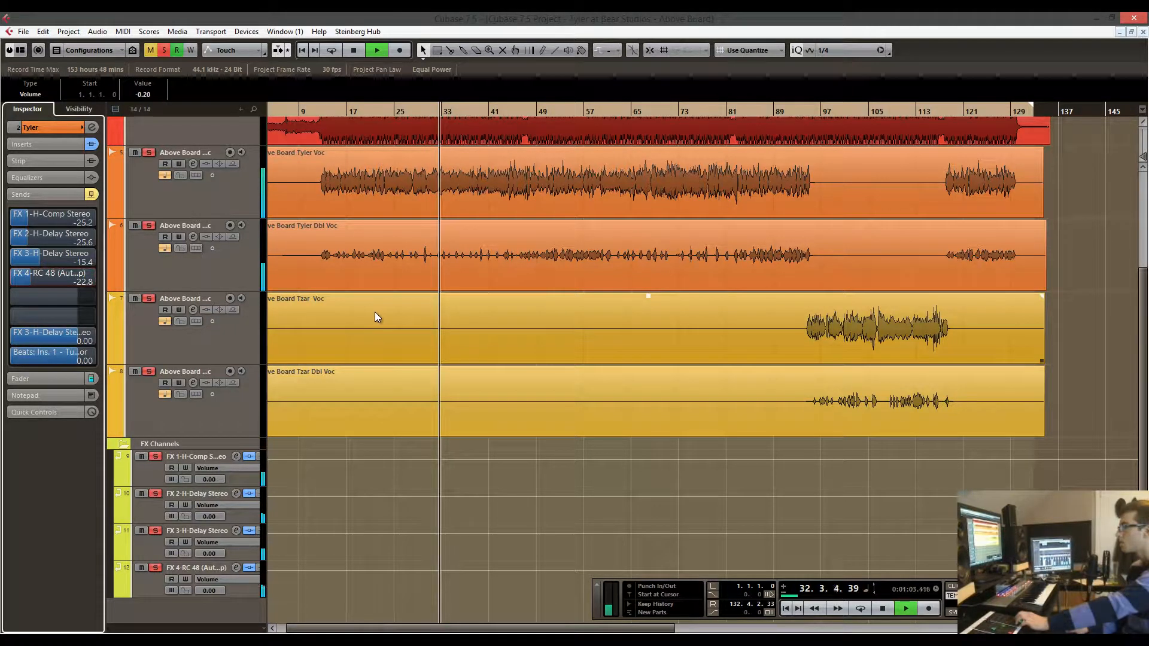
{"action": "key", "text": "space"}
{"action": "scroll", "coordinate": [380, 390], "scroll_direction": "up", "scroll_amount": 3}
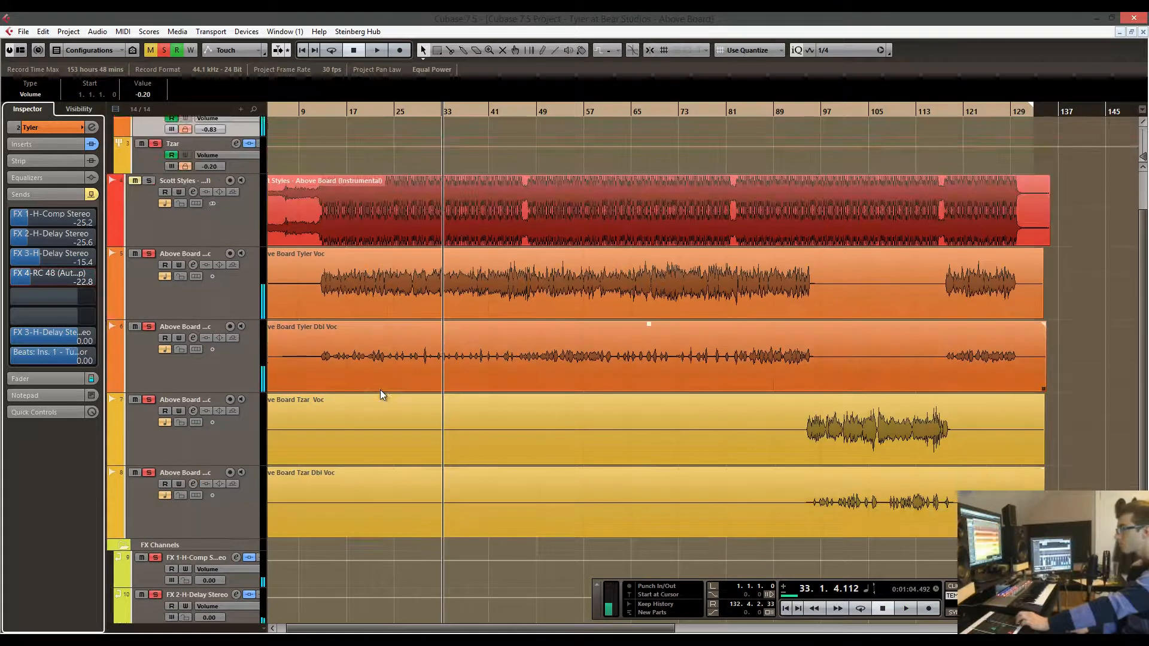
{"action": "scroll", "coordinate": [379, 389], "scroll_direction": "up", "scroll_amount": 2}
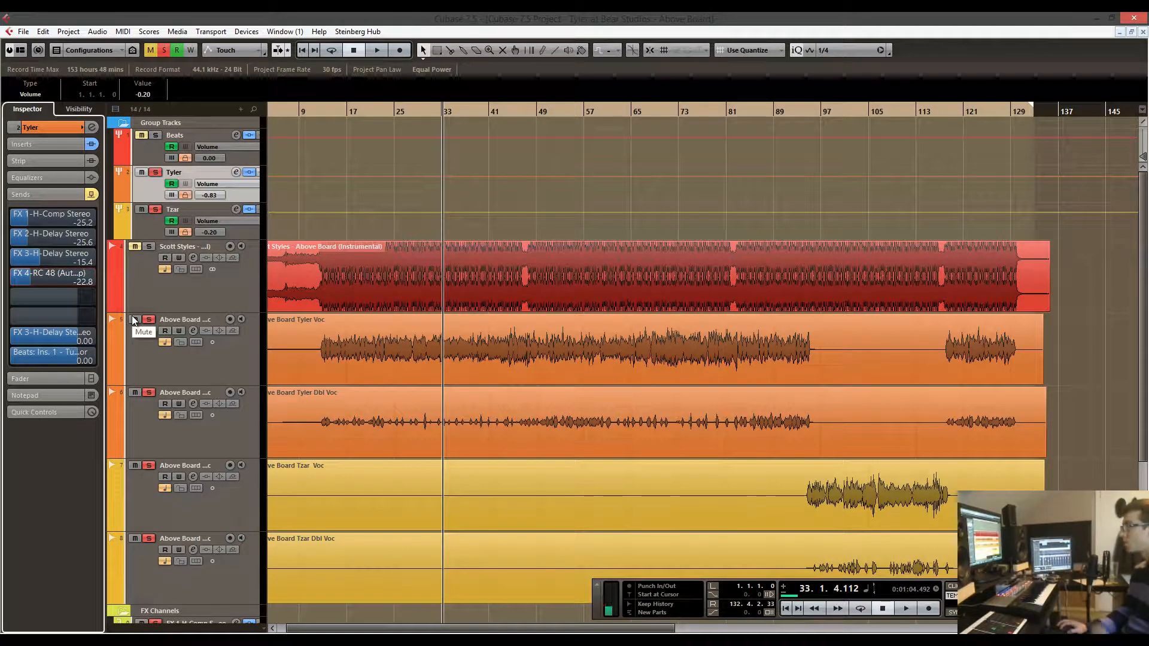
Take the first vocal group and its tracks out of solo and show the second vocal group's inserts and sends.
{"action": "scroll", "coordinate": [346, 258], "scroll_direction": "down", "scroll_amount": 3}
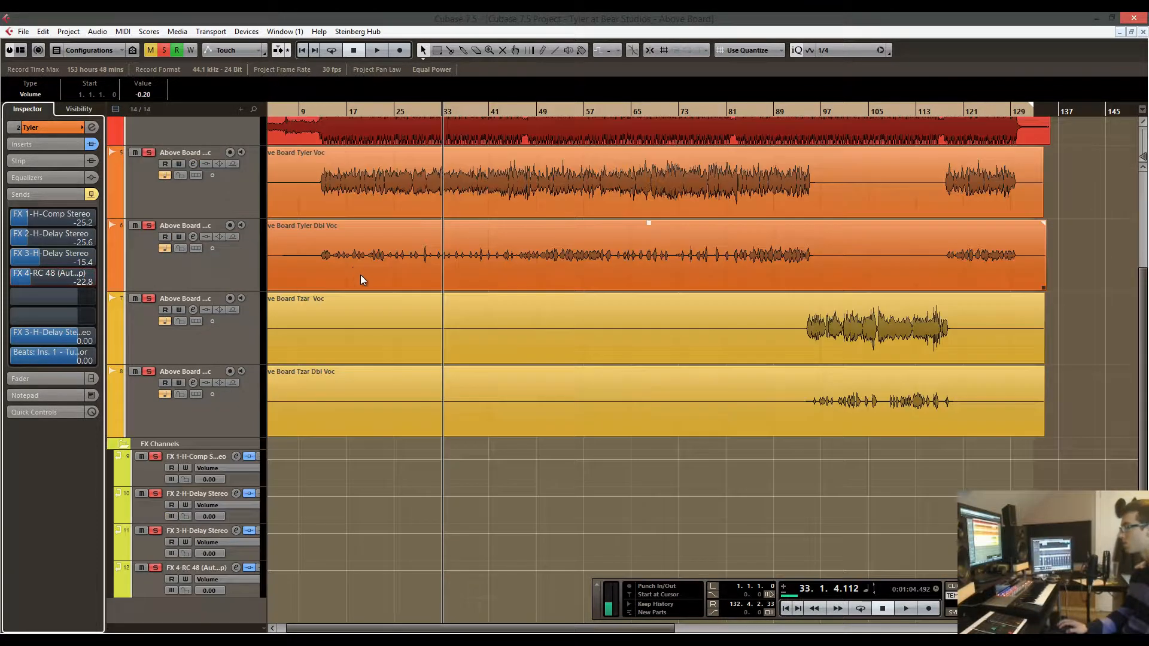
{"action": "scroll", "coordinate": [411, 386], "scroll_direction": "up", "scroll_amount": 3}
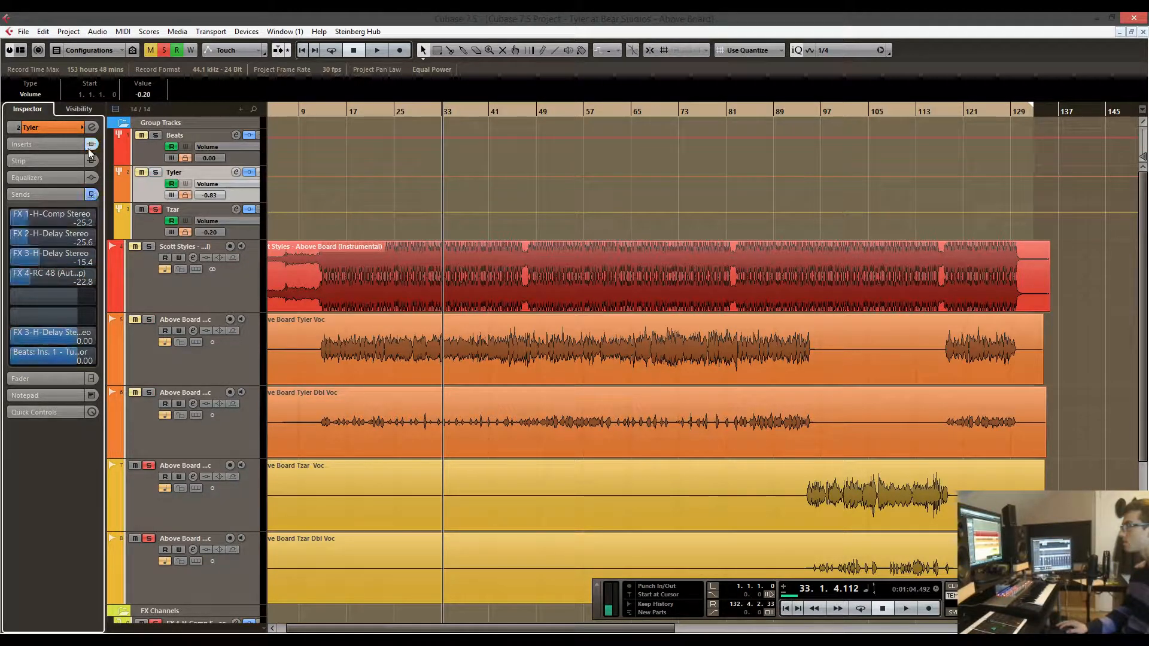
{"action": "left_click", "coordinate": [67, 147]}
{"action": "left_click", "coordinate": [152, 219]}
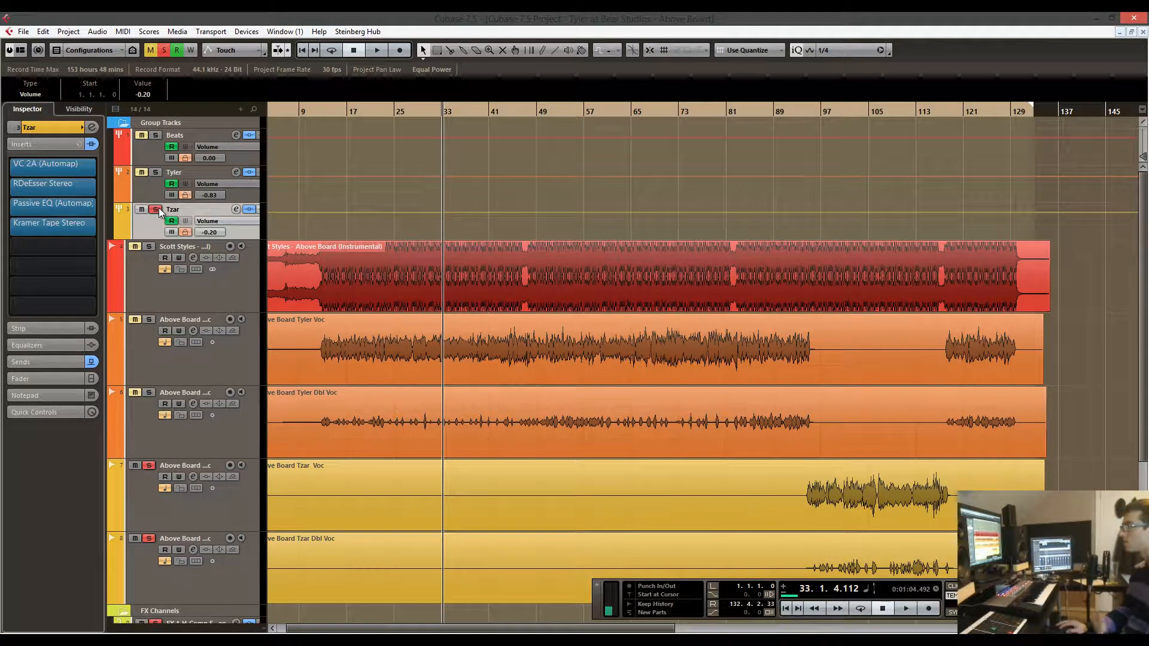
{"action": "left_click", "coordinate": [66, 360]}
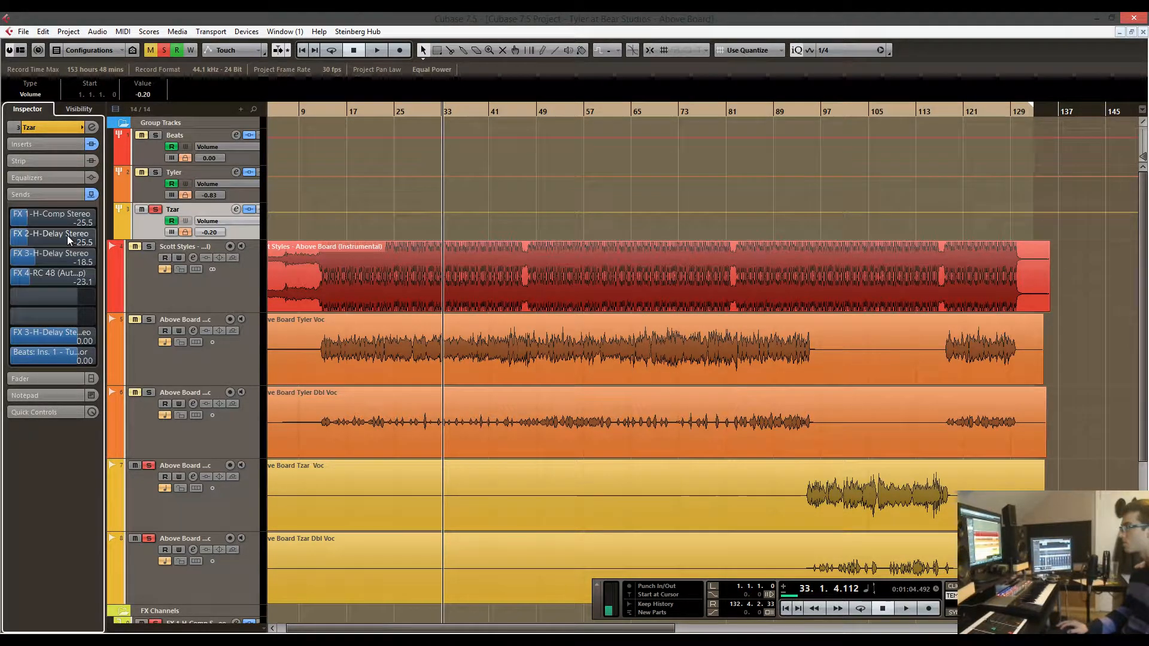
Compare the send levels of the two vocal groups by switching between them, finishing on the second group.
{"action": "left_click", "coordinate": [155, 225]}
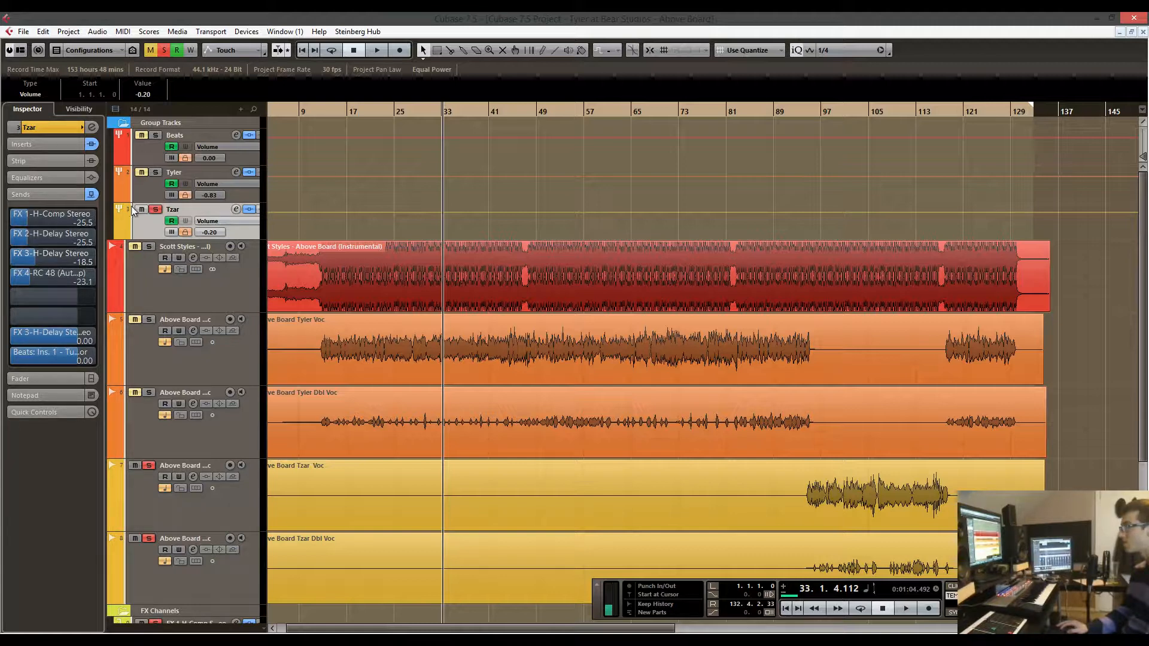
{"action": "left_click", "coordinate": [154, 189]}
{"action": "left_click", "coordinate": [144, 222]}
{"action": "left_click", "coordinate": [149, 193]}
{"action": "left_click", "coordinate": [145, 228]}
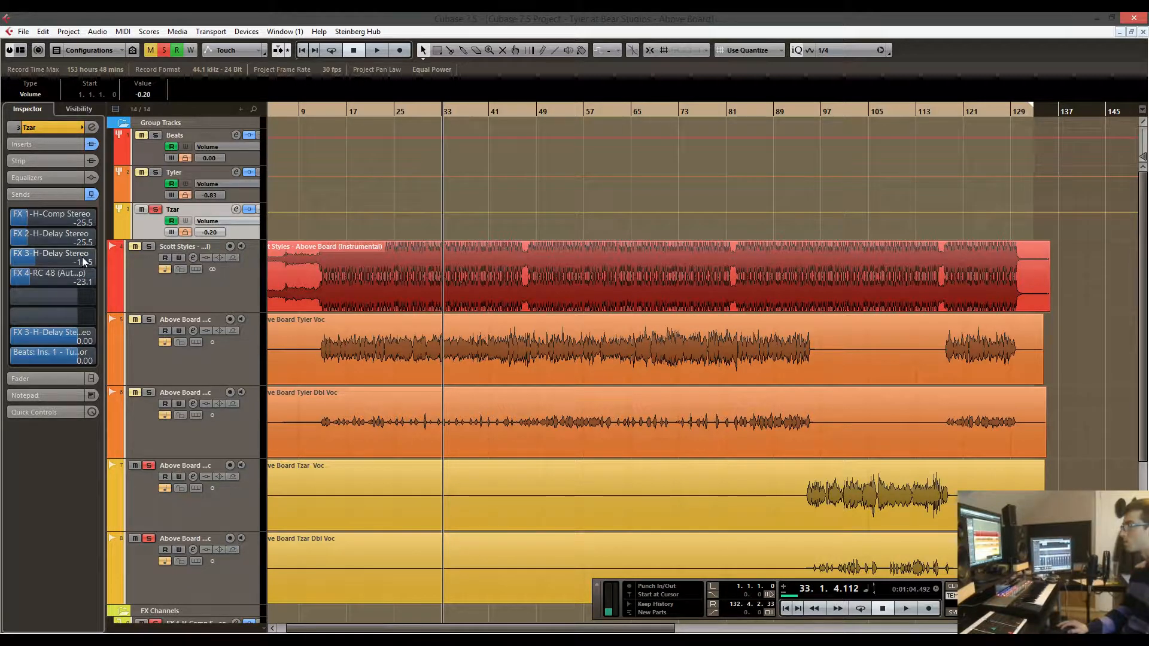
Compare the send levels and the insert chains of the two vocal groups, finishing on the second group's inserts.
{"action": "left_click", "coordinate": [151, 189]}
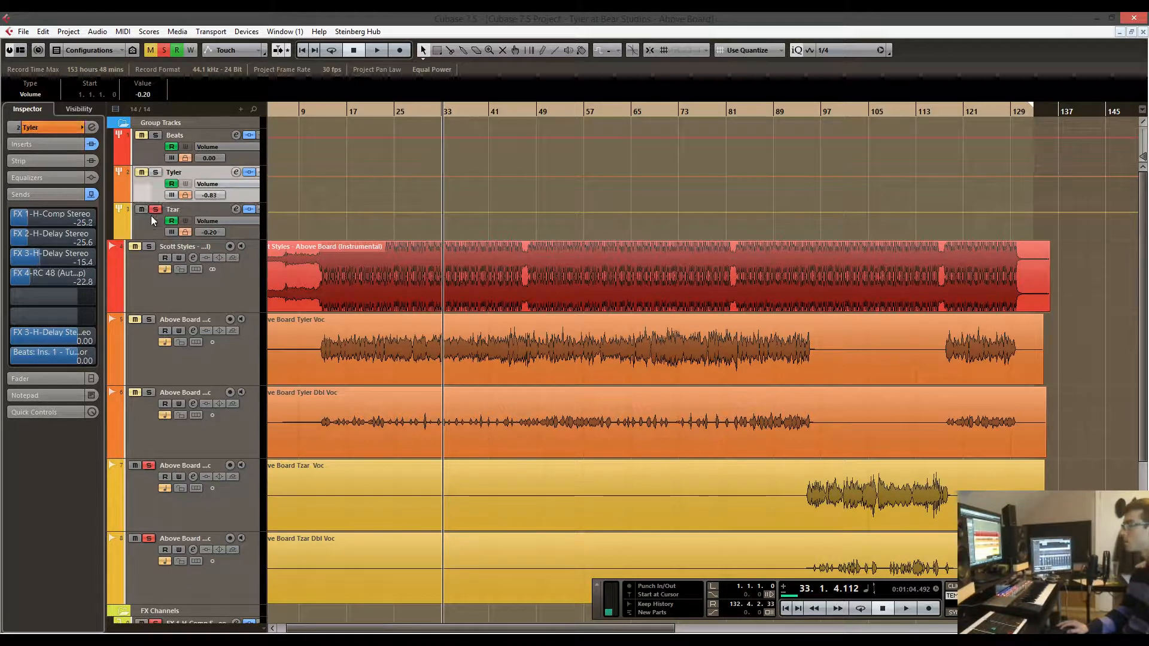
{"action": "left_click", "coordinate": [152, 221]}
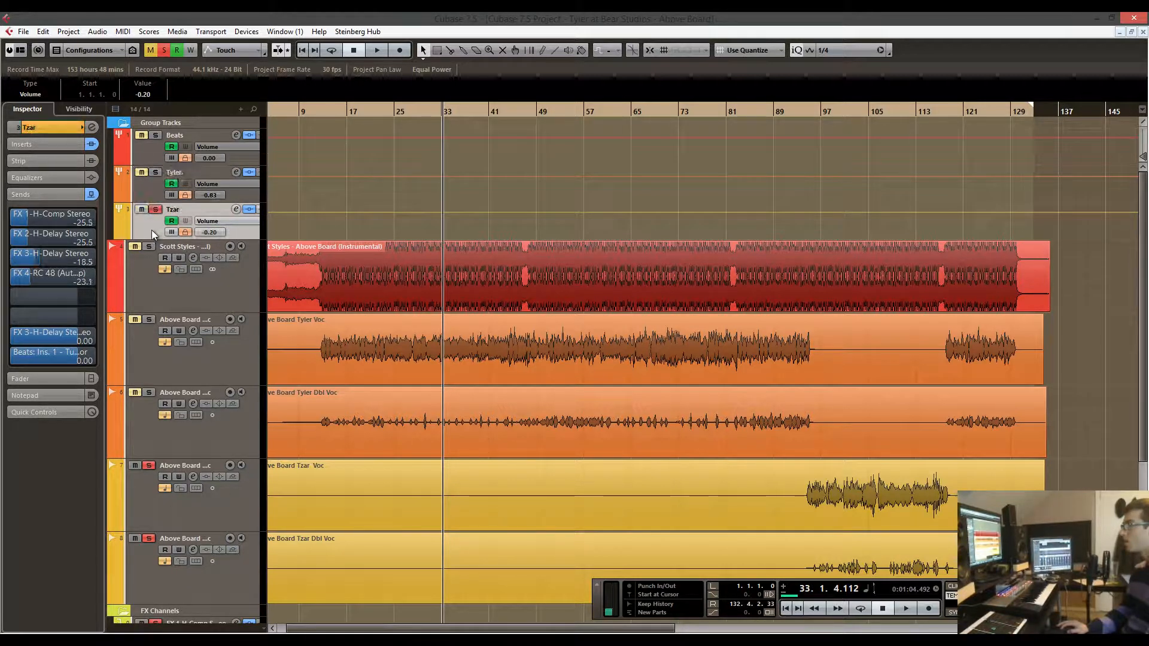
{"action": "left_click", "coordinate": [153, 192]}
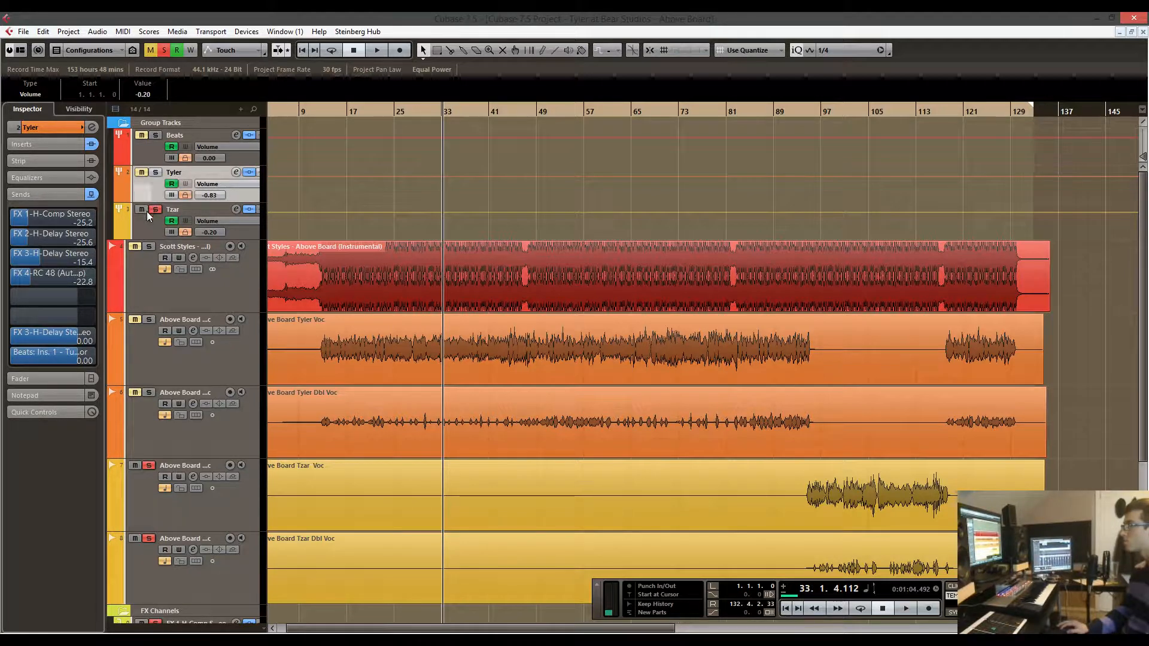
{"action": "left_click", "coordinate": [71, 144]}
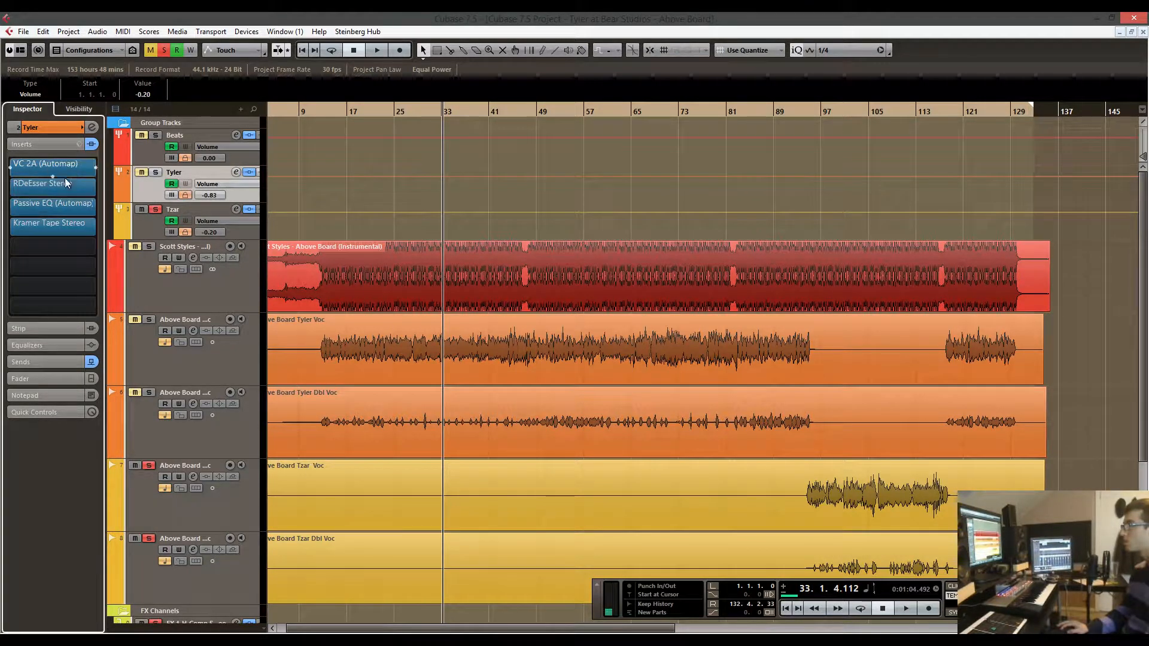
{"action": "left_click", "coordinate": [144, 234]}
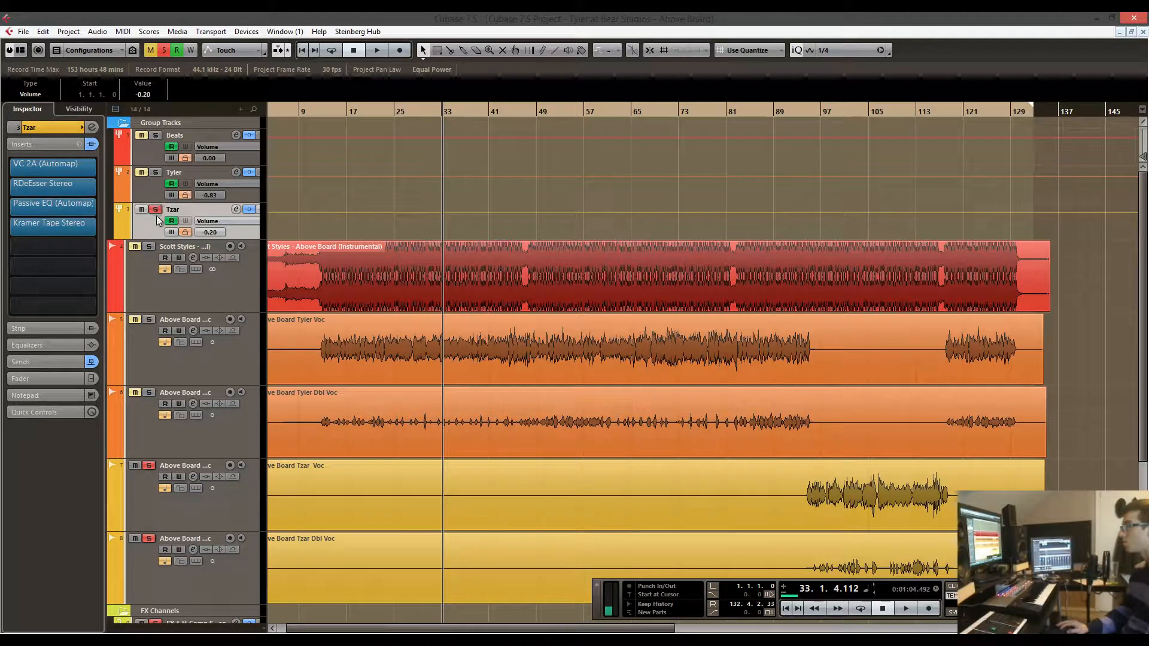
Take the second vocal group out of solo, show the Beats group's sends and solo the Beats group.
{"action": "left_click", "coordinate": [151, 146]}
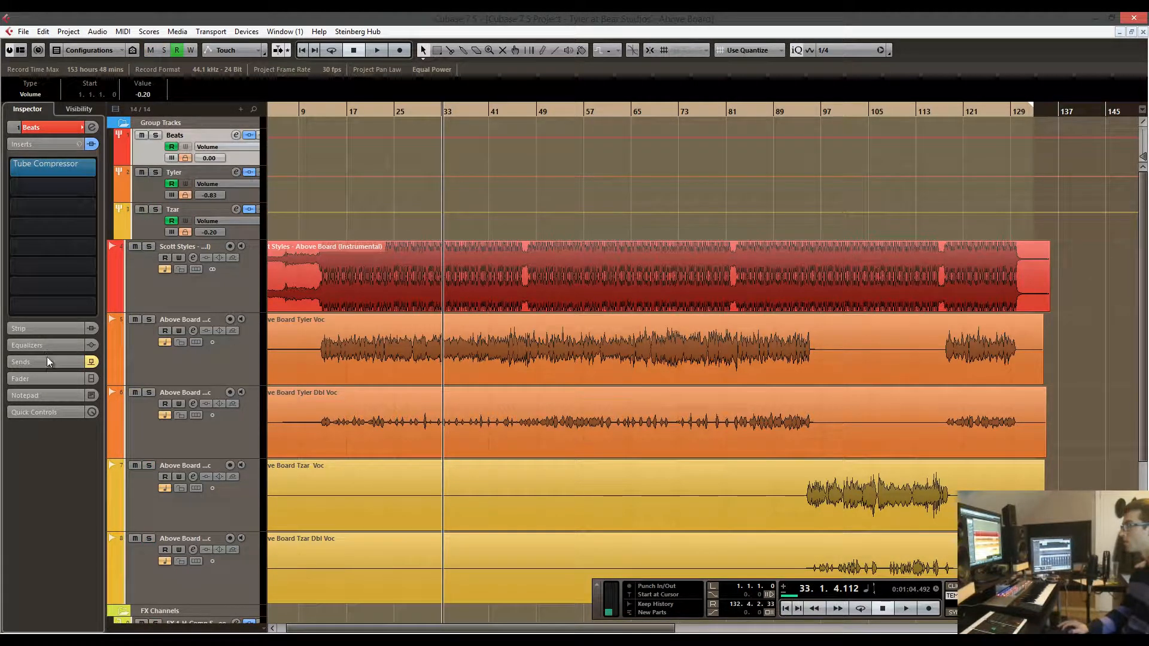
{"action": "left_click", "coordinate": [48, 361]}
{"action": "left_click", "coordinate": [156, 135]}
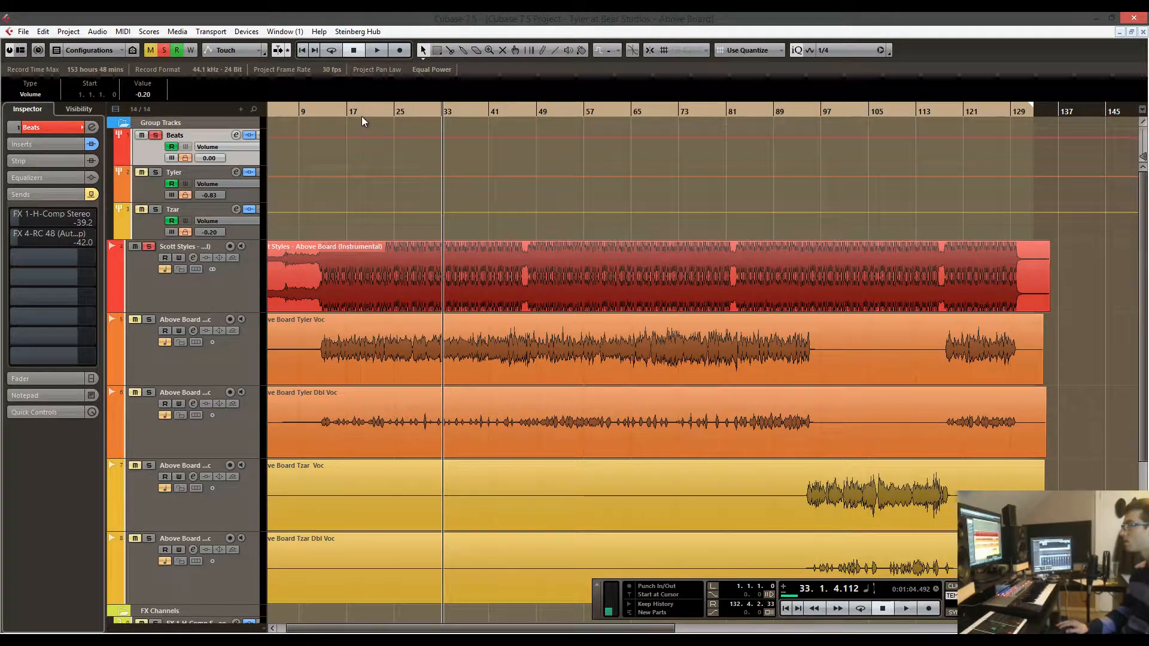
Play from bar 18, switch on the Beats group's FX 1-H-Comp Stereo send and stop at bar 31.
{"action": "left_click", "coordinate": [353, 112]}
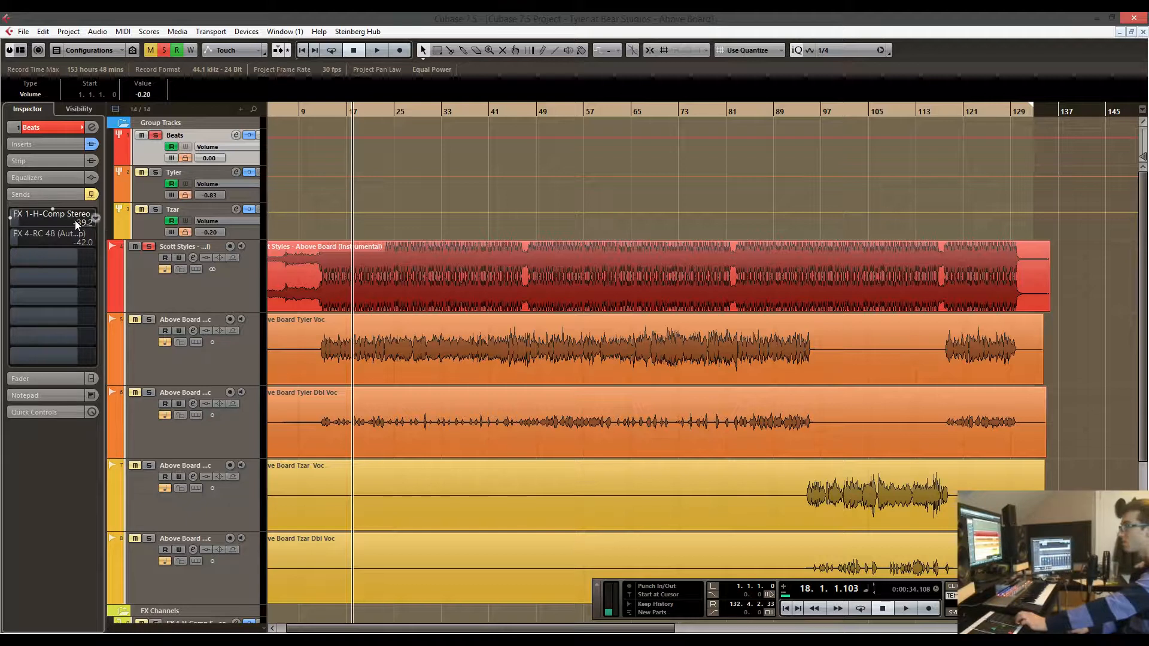
{"action": "left_click", "coordinate": [11, 219]}
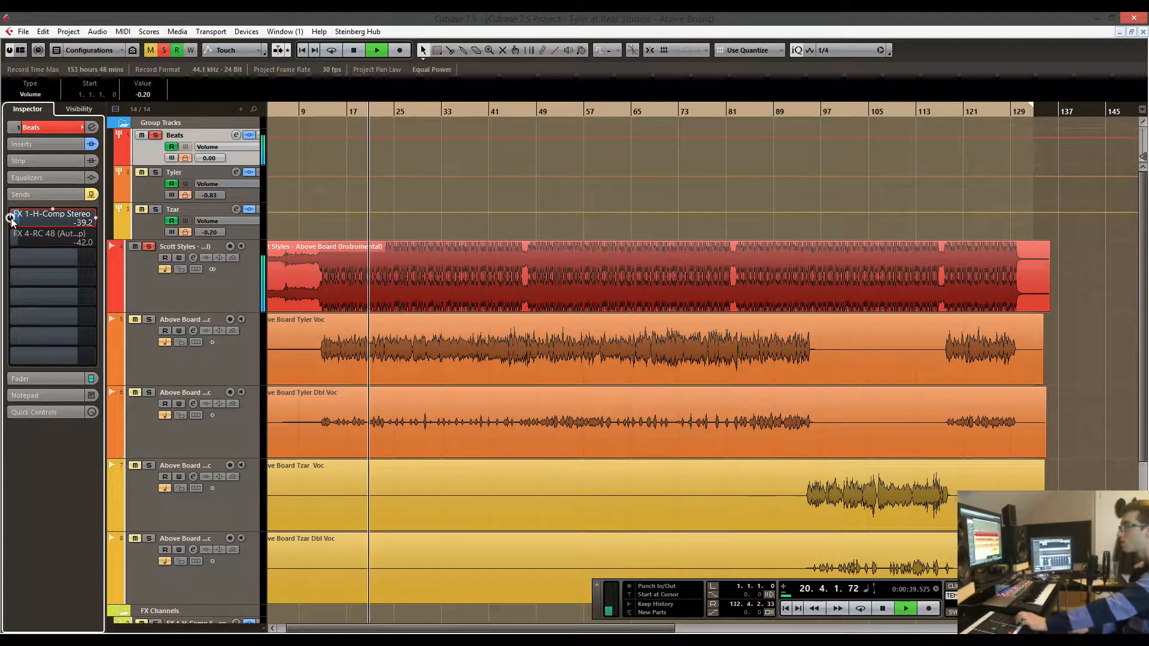
{"action": "scroll", "coordinate": [384, 288], "scroll_direction": "down", "scroll_amount": 3}
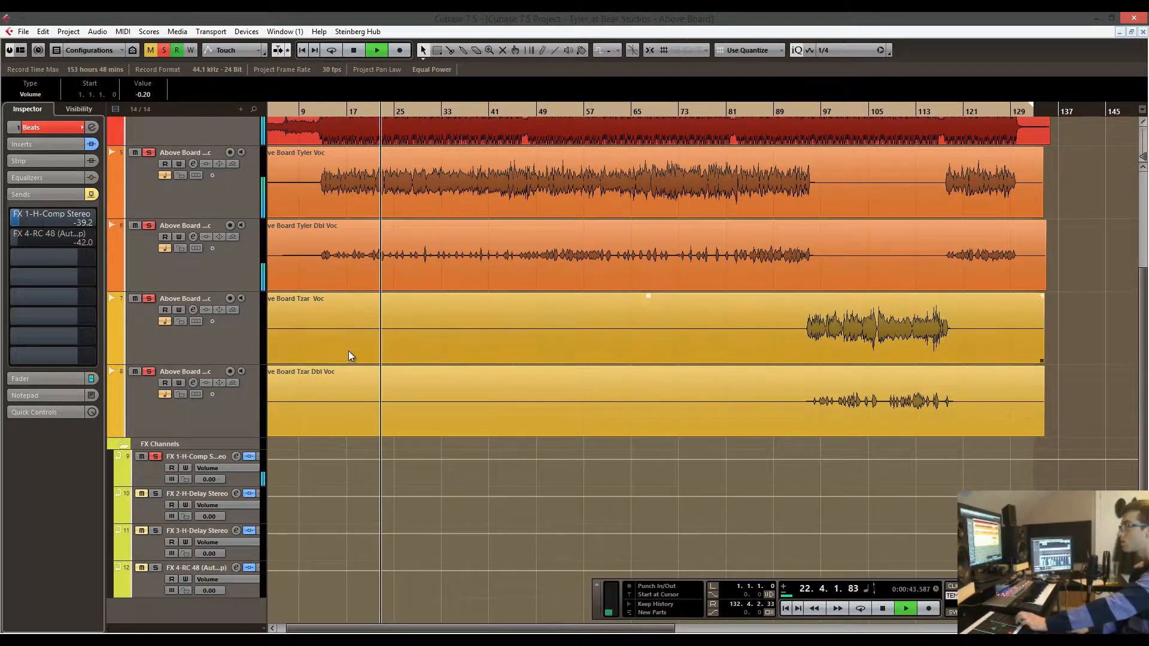
{"action": "scroll", "coordinate": [349, 350], "scroll_direction": "up", "scroll_amount": 3}
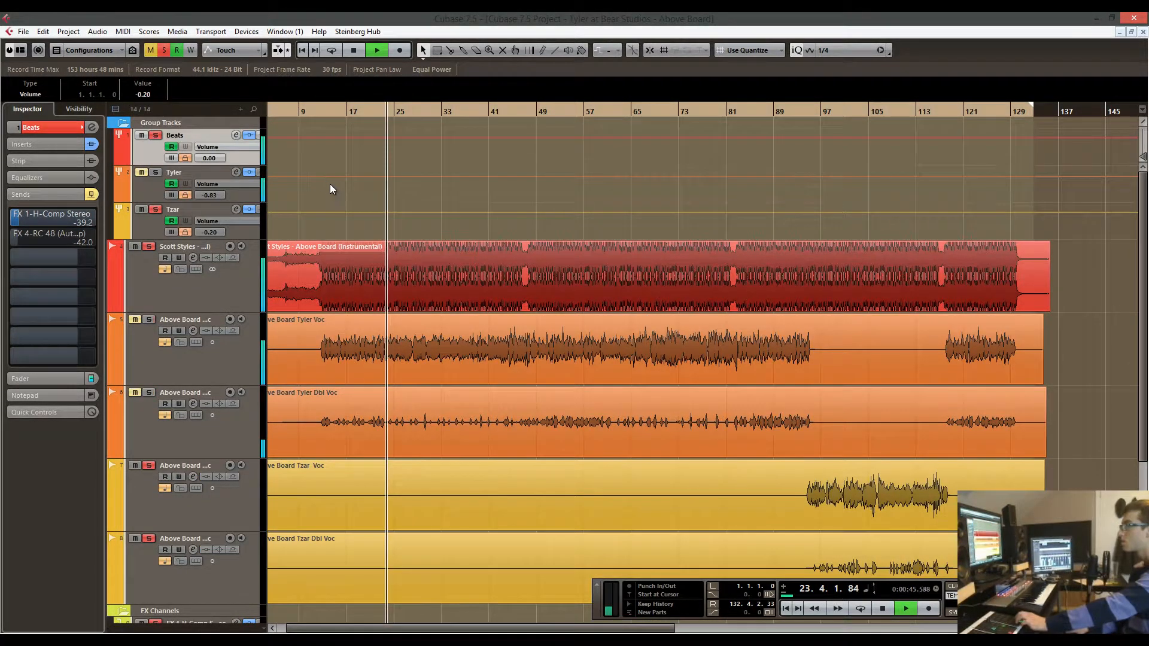
{"action": "scroll", "coordinate": [335, 190], "scroll_direction": "down", "scroll_amount": 3}
{"action": "scroll", "coordinate": [340, 195], "scroll_direction": "up", "scroll_amount": 3}
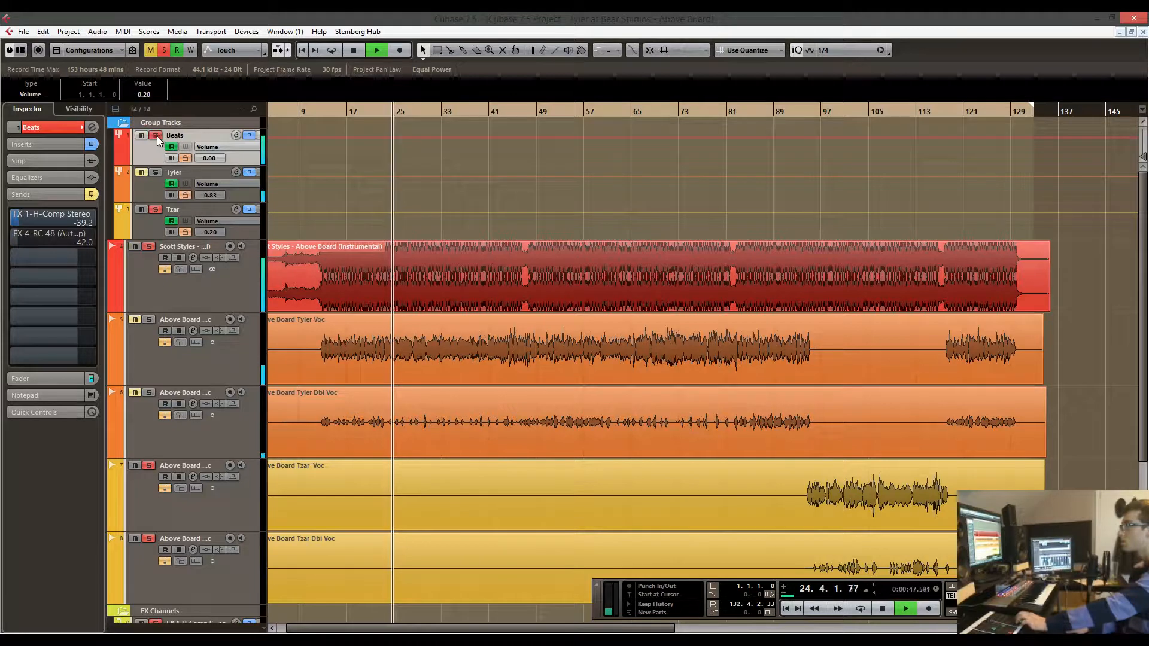
{"action": "scroll", "coordinate": [314, 210], "scroll_direction": "down", "scroll_amount": 3}
{"action": "scroll", "coordinate": [320, 230], "scroll_direction": "up", "scroll_amount": 3}
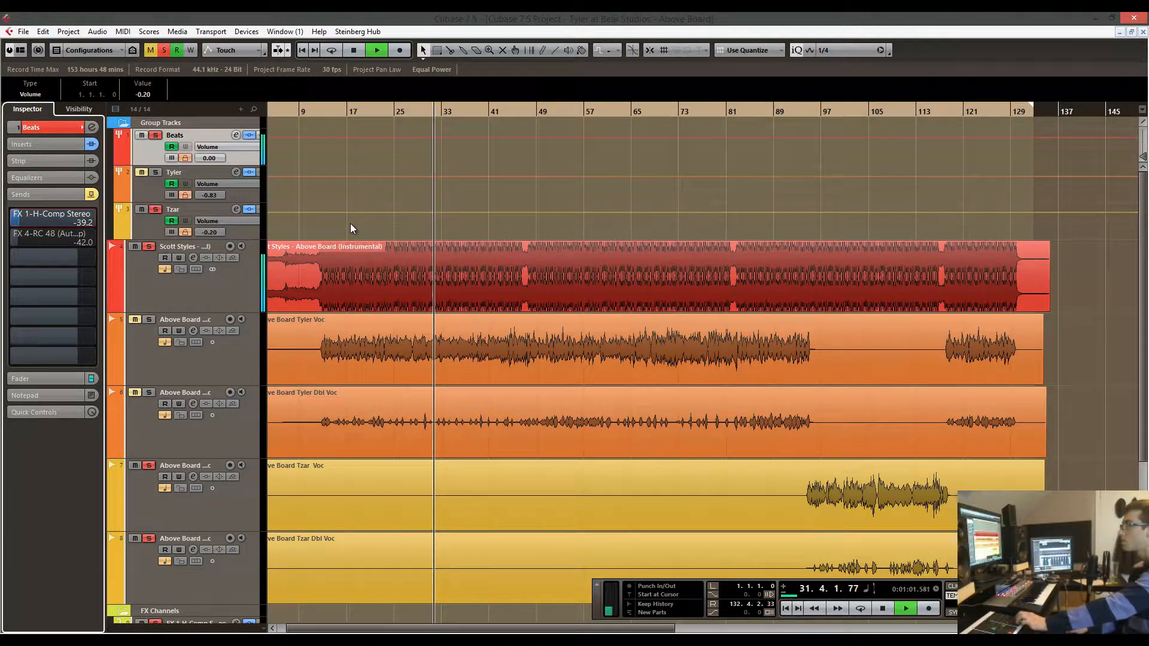
{"action": "key", "text": "space"}
Replay the soloed beat with its FX 1 send, stop at bar 34 and return the playback position to bar 17.
{"action": "scroll", "coordinate": [349, 223], "scroll_direction": "down", "scroll_amount": 3}
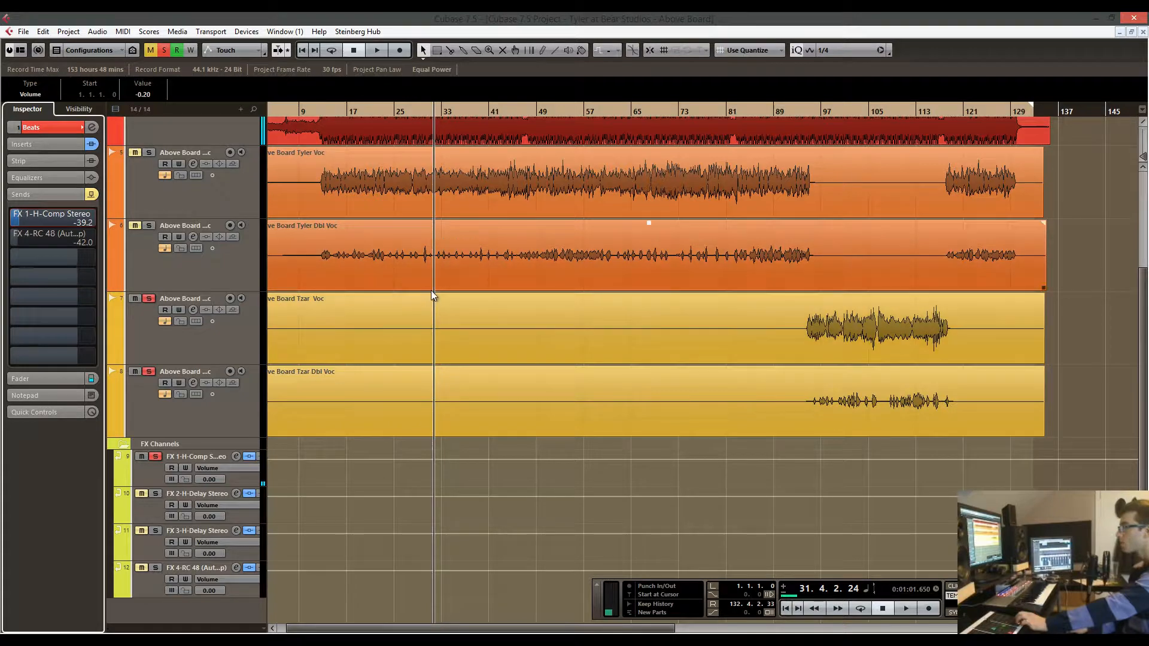
{"action": "scroll", "coordinate": [431, 289], "scroll_direction": "up", "scroll_amount": 3}
{"action": "left_click_drag", "start_coordinate": [402, 116], "coordinate": [391, 135]}
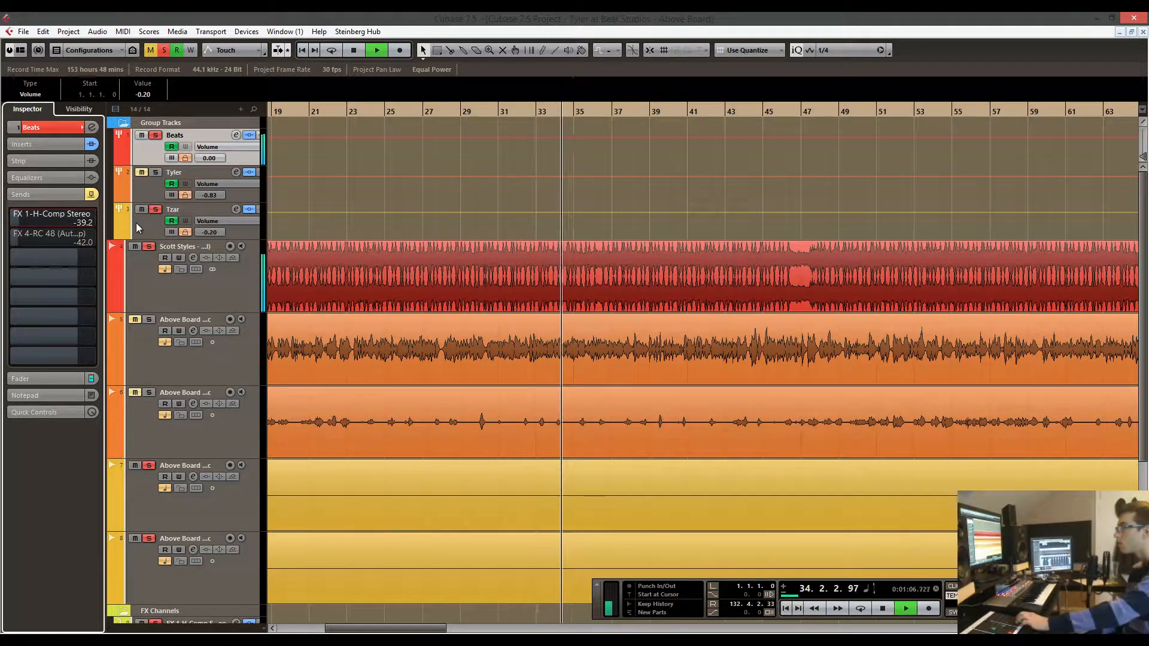
{"action": "key", "text": "space"}
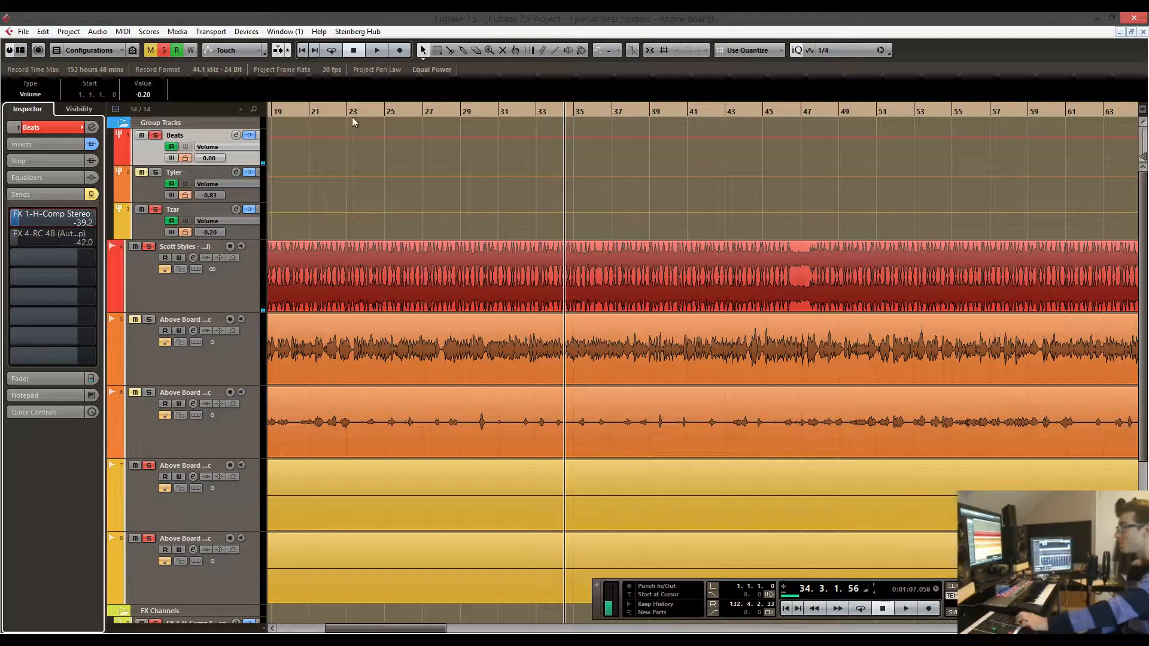
{"action": "left_click_drag", "start_coordinate": [352, 117], "coordinate": [325, 96]}
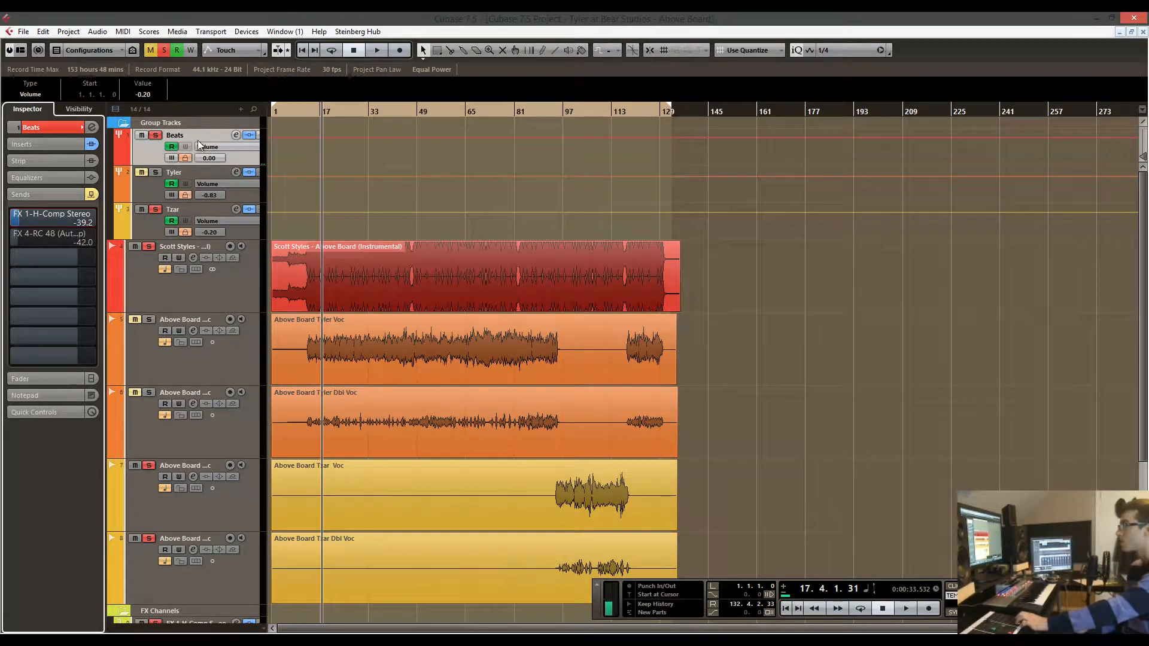
Inspect the FX 1-H-Comp channel's sends and return to the Beats group's sends.
{"action": "scroll", "coordinate": [282, 463], "scroll_direction": "down", "scroll_amount": 3}
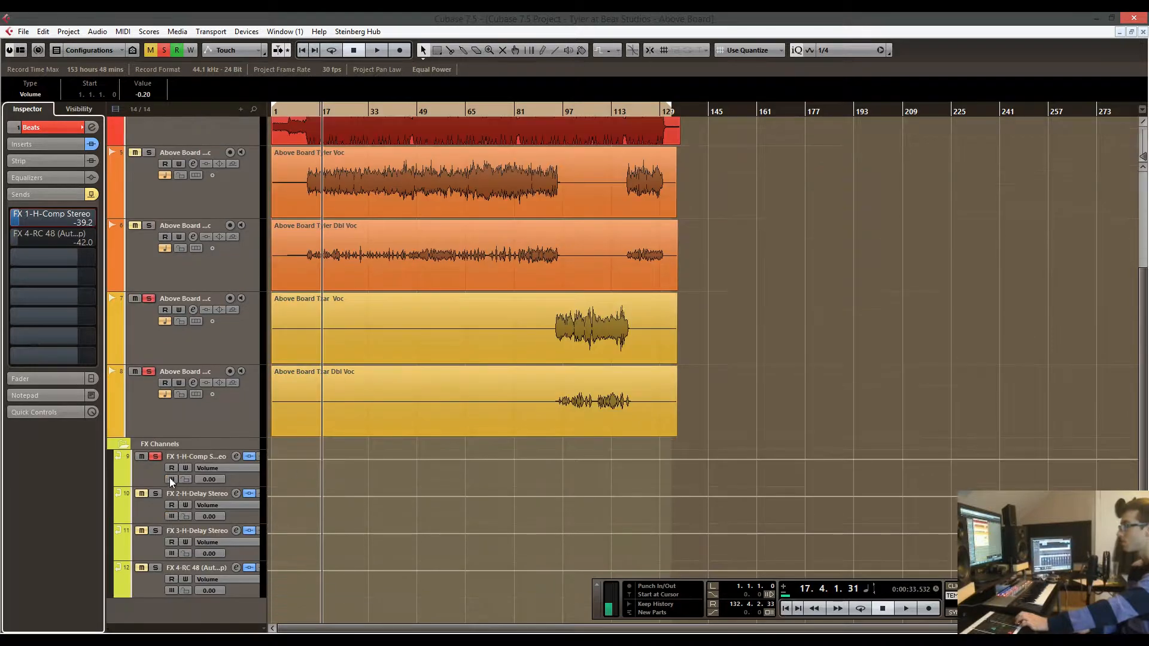
{"action": "left_click", "coordinate": [138, 474]}
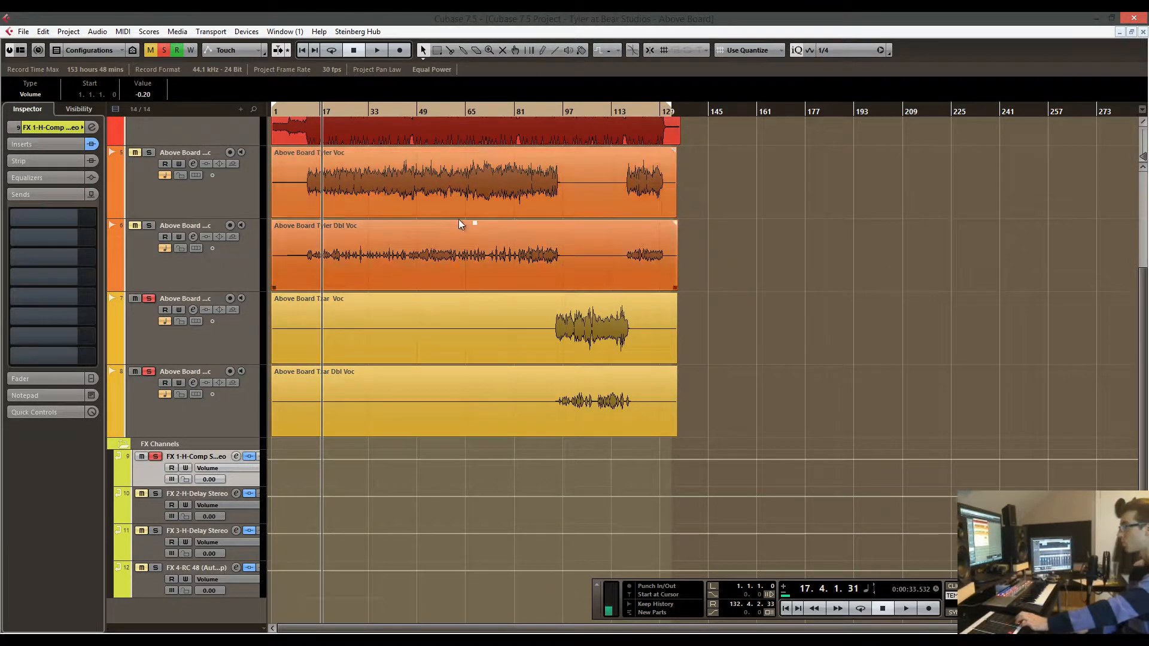
{"action": "left_click", "coordinate": [337, 189]}
{"action": "scroll", "coordinate": [359, 311], "scroll_direction": "up", "scroll_amount": 3}
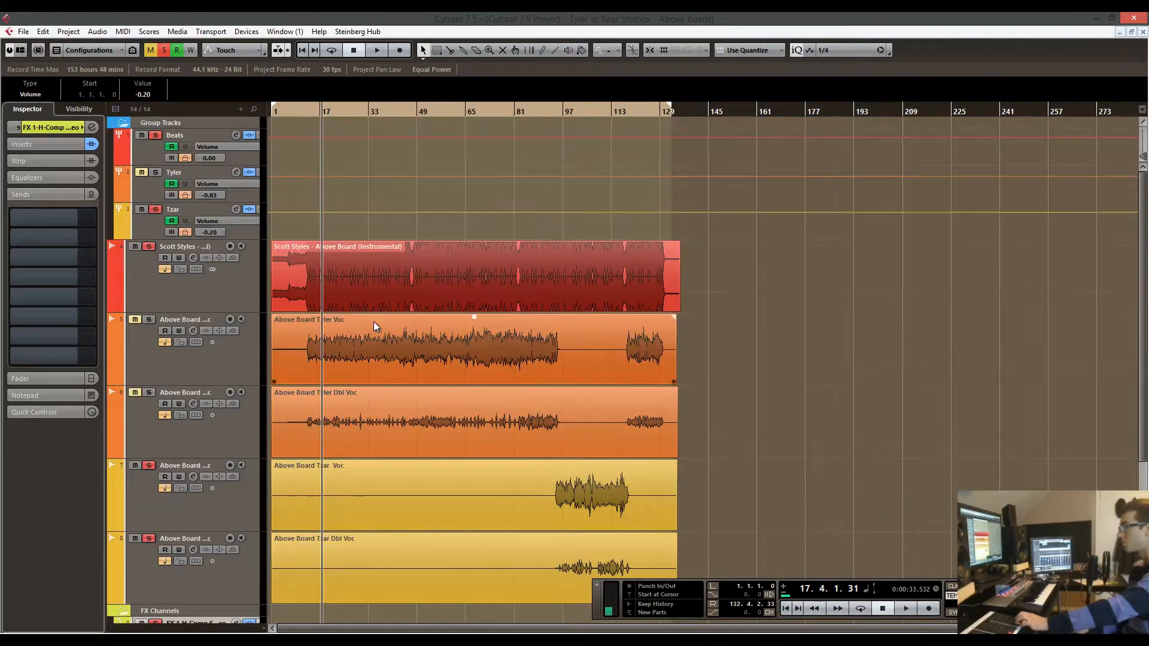
{"action": "left_click", "coordinate": [156, 143]}
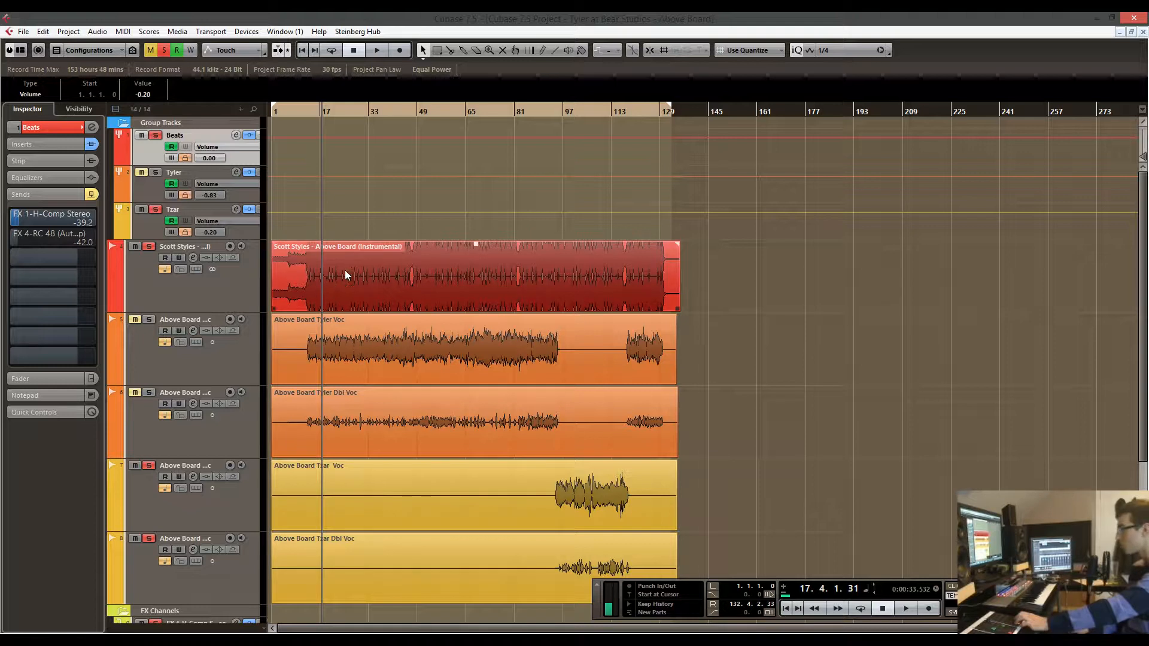
Examine the instrumental track's channel settings and the first doubled vocal clip, and clear the clip selection.
{"action": "left_click", "coordinate": [210, 285]}
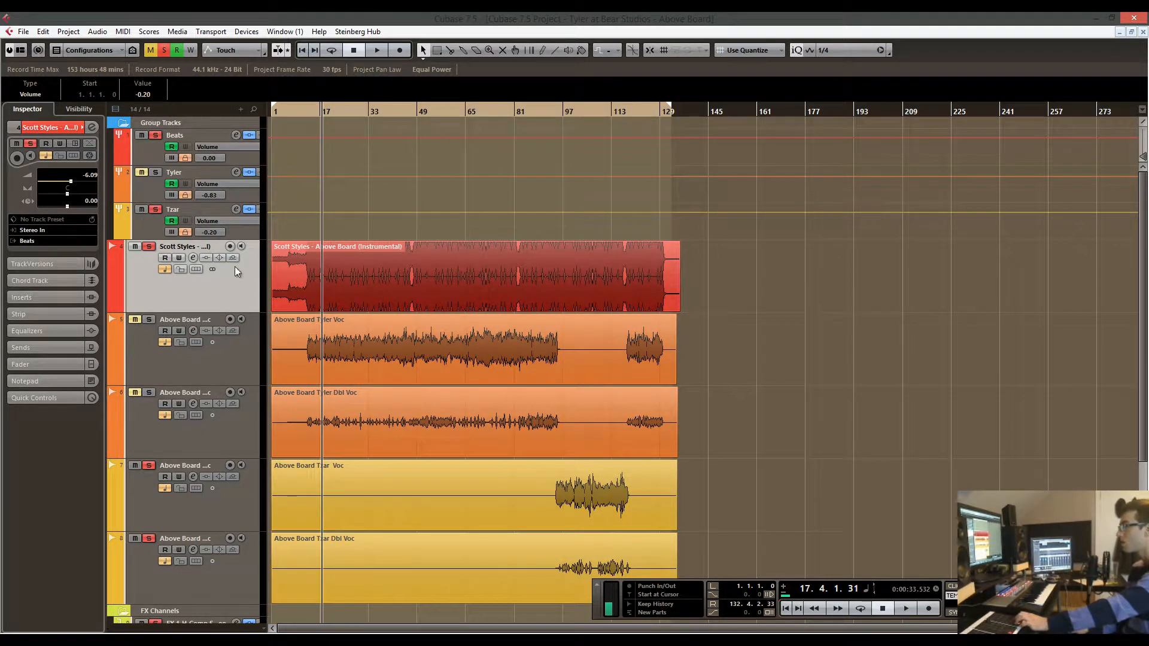
{"action": "left_click", "coordinate": [308, 389]}
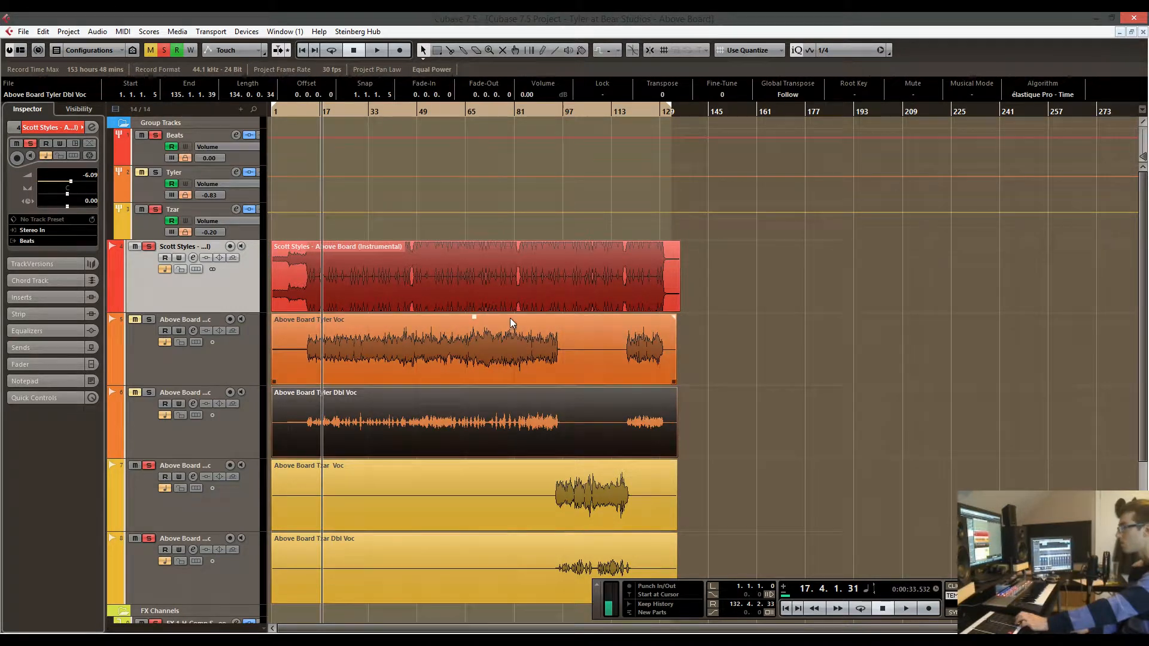
{"action": "left_click_drag", "start_coordinate": [474, 423], "coordinate": [454, 418]}
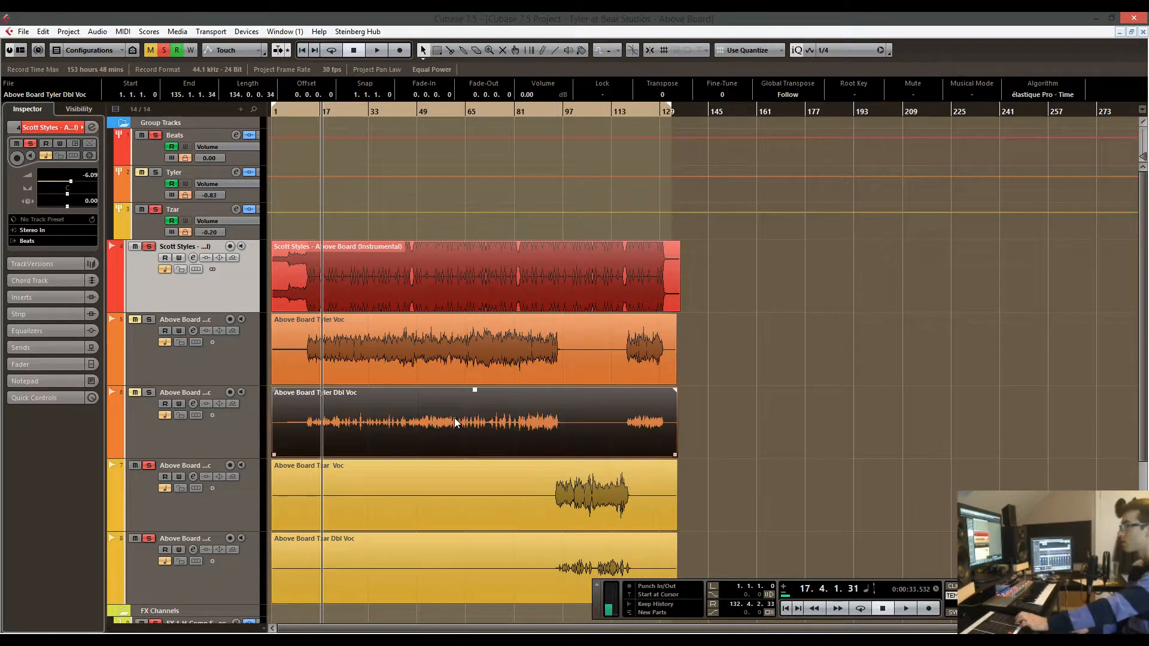
{"action": "left_click", "coordinate": [392, 195]}
Switch on the Beats group's FX 4-RC 48 send during playback, lift the group's sends bypass and stop.
{"action": "left_click", "coordinate": [158, 150]}
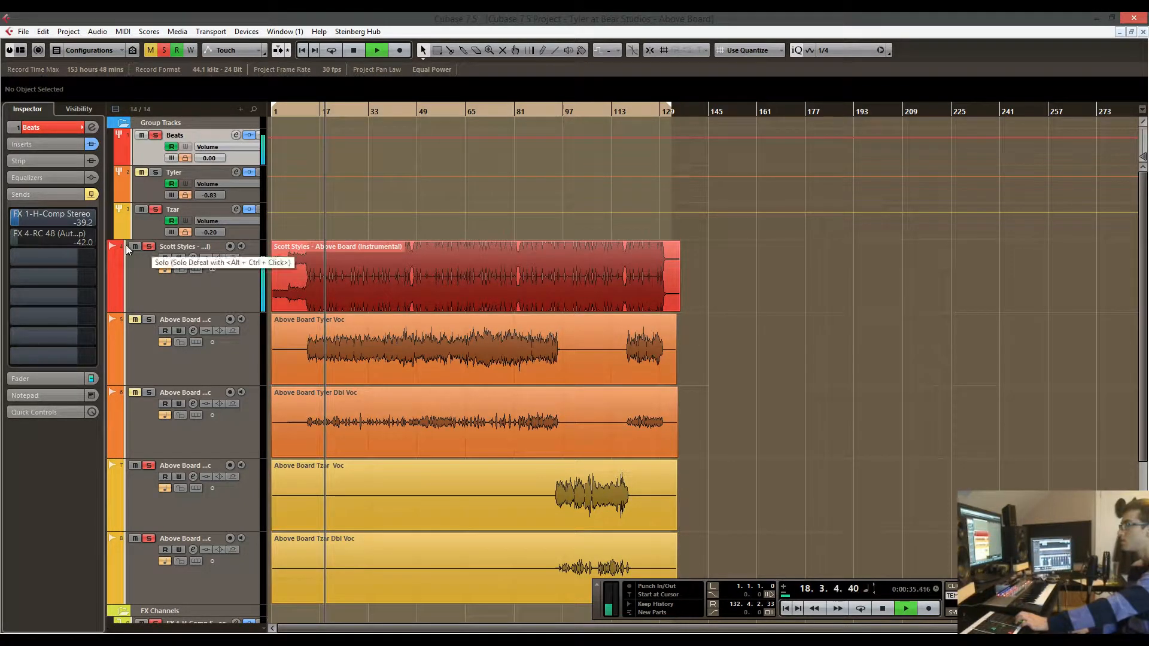
{"action": "left_click", "coordinate": [10, 237]}
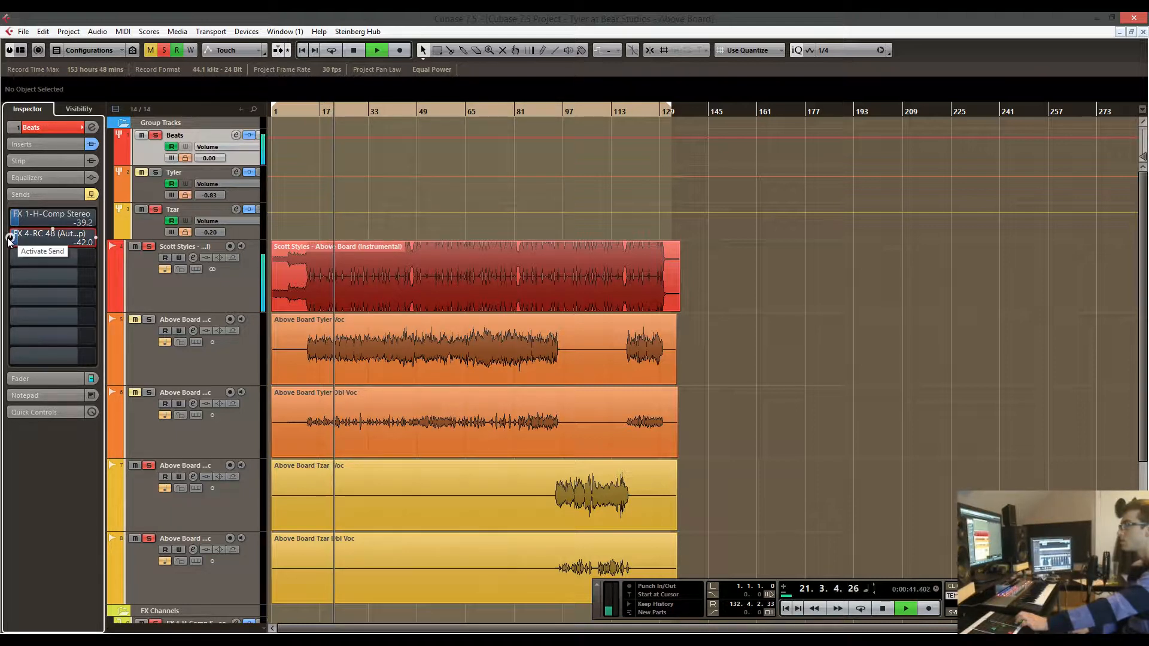
{"action": "left_click", "coordinate": [92, 194]}
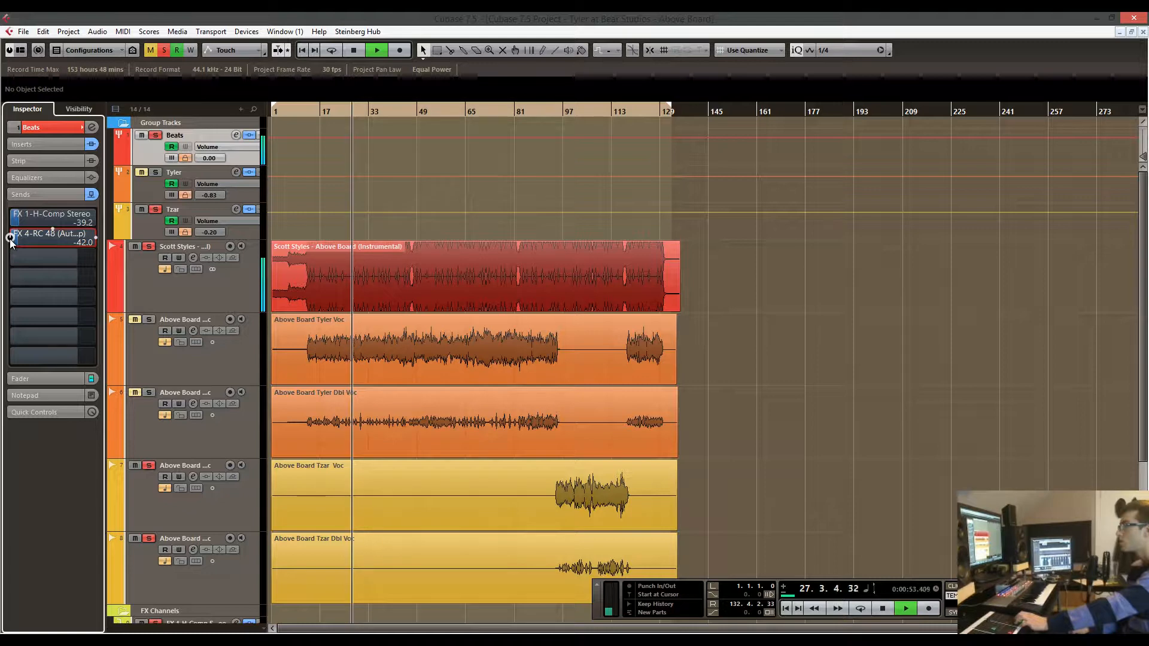
{"action": "key", "text": "space"}
Play from bar 16, compare the Beats group's sends bypassed and active, leave them active and unmute the first vocal group.
{"action": "left_click_drag", "start_coordinate": [311, 112], "coordinate": [316, 111]}
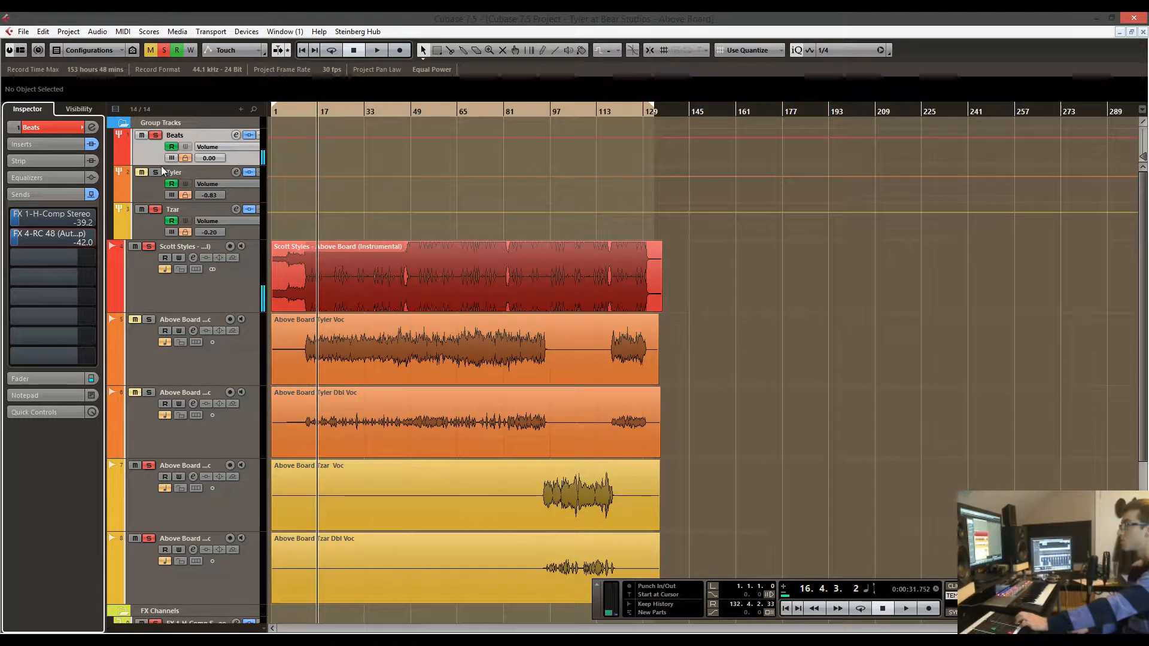
{"action": "left_click", "coordinate": [92, 195]}
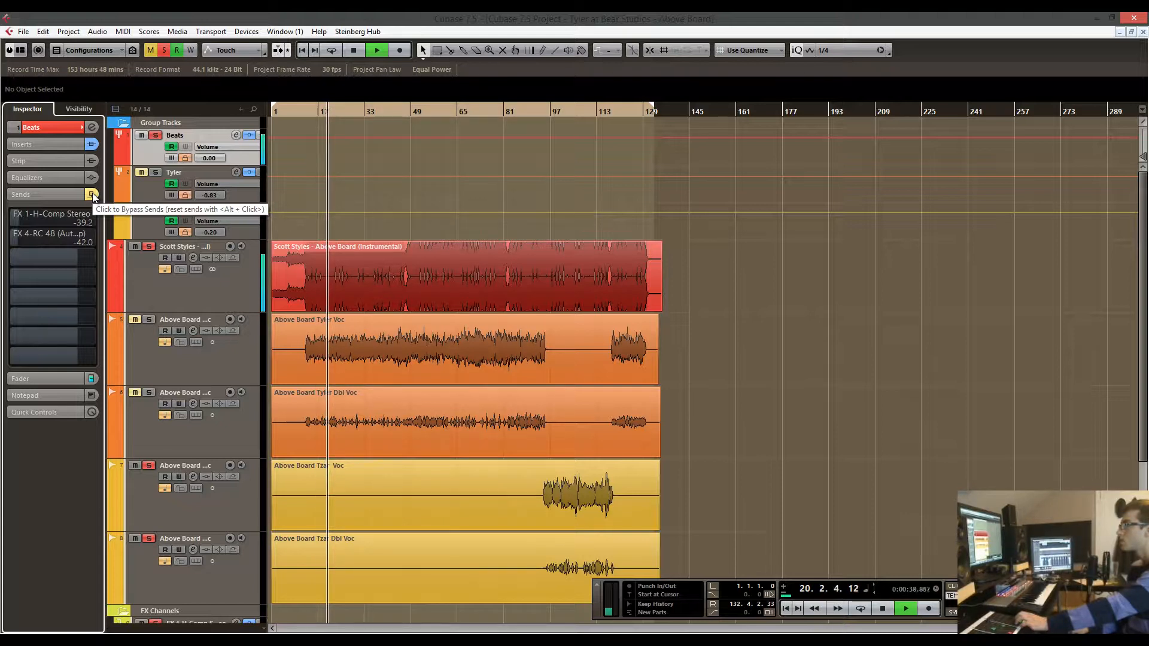
{"action": "left_click", "coordinate": [92, 194]}
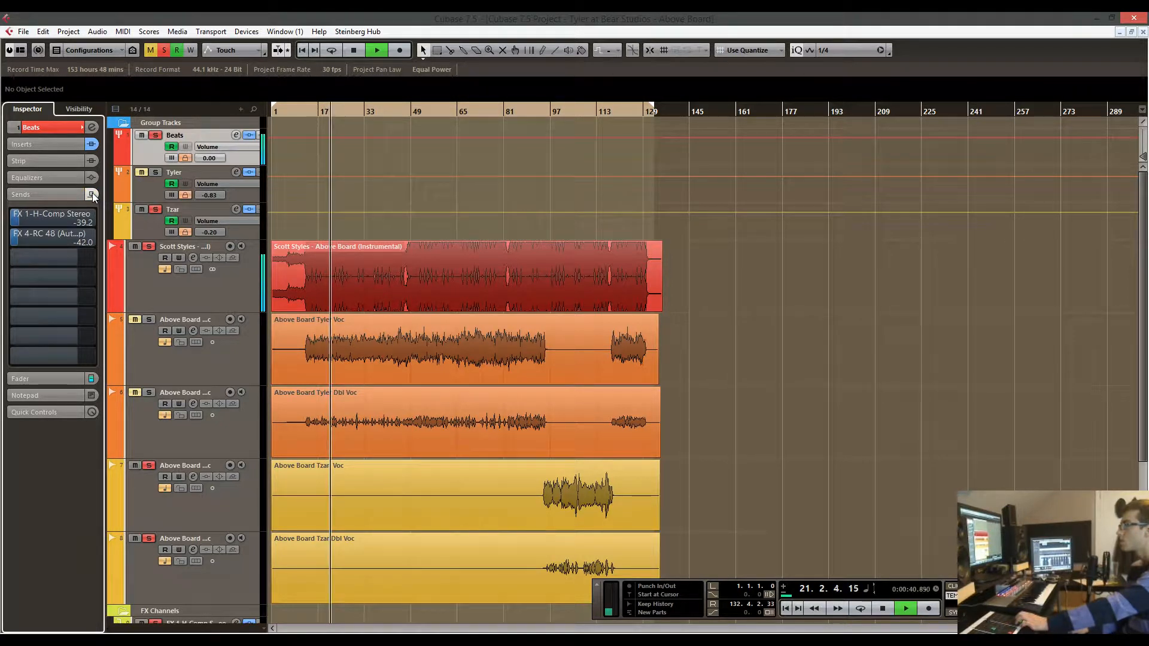
{"action": "left_click", "coordinate": [92, 194]}
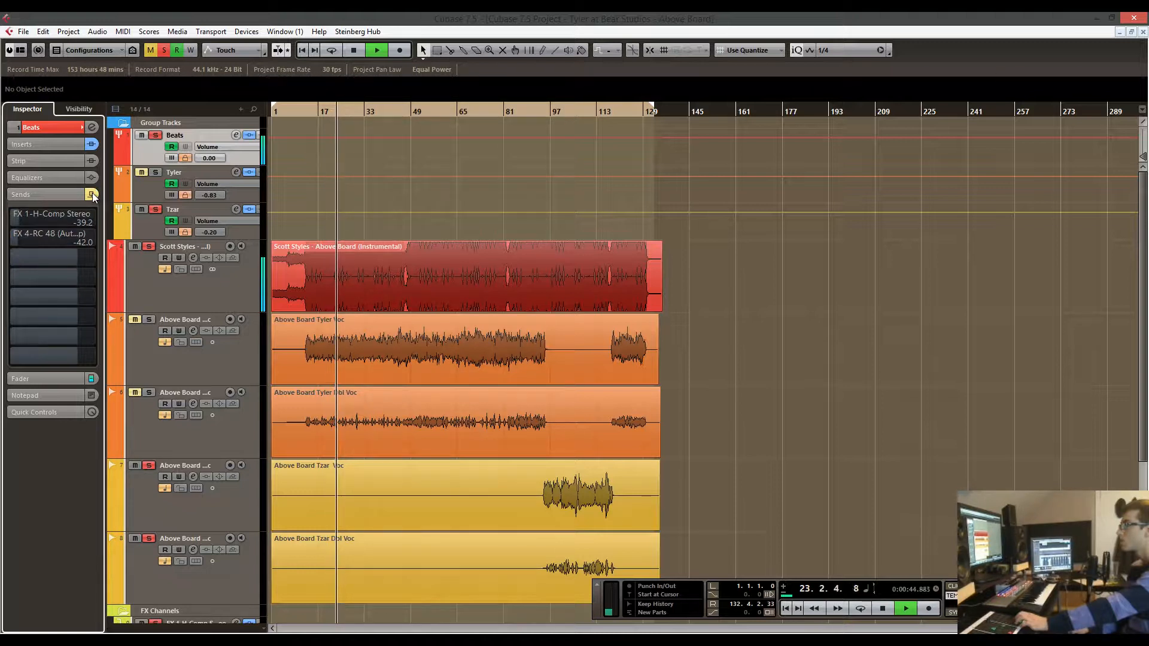
{"action": "left_click", "coordinate": [92, 194]}
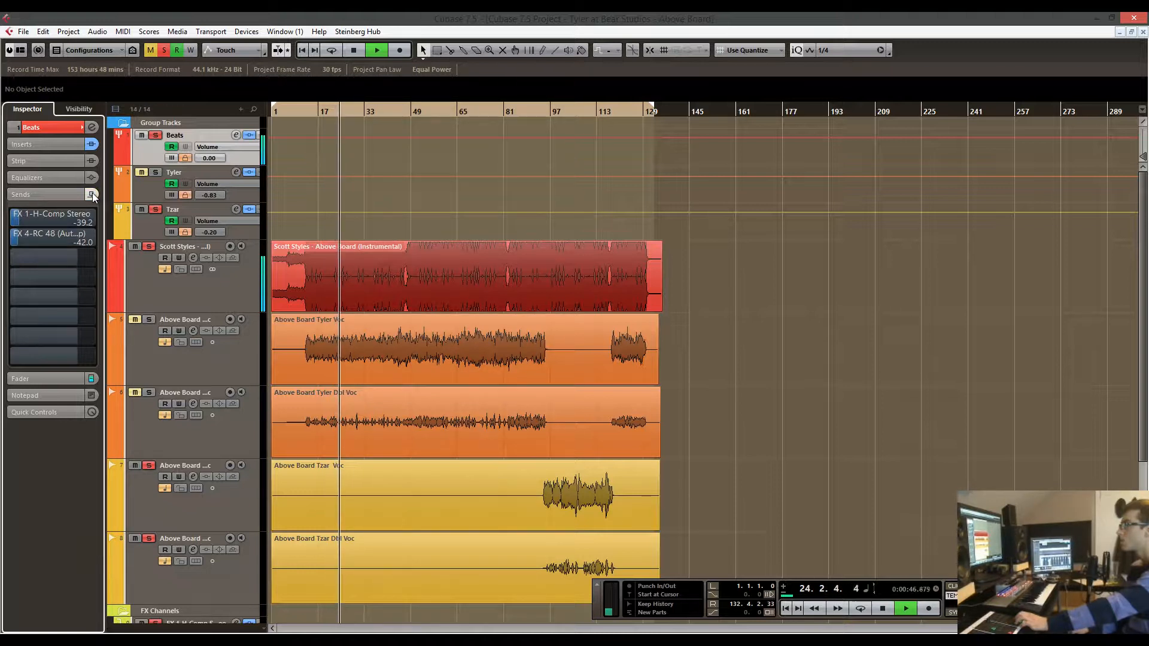
{"action": "left_click", "coordinate": [92, 194]}
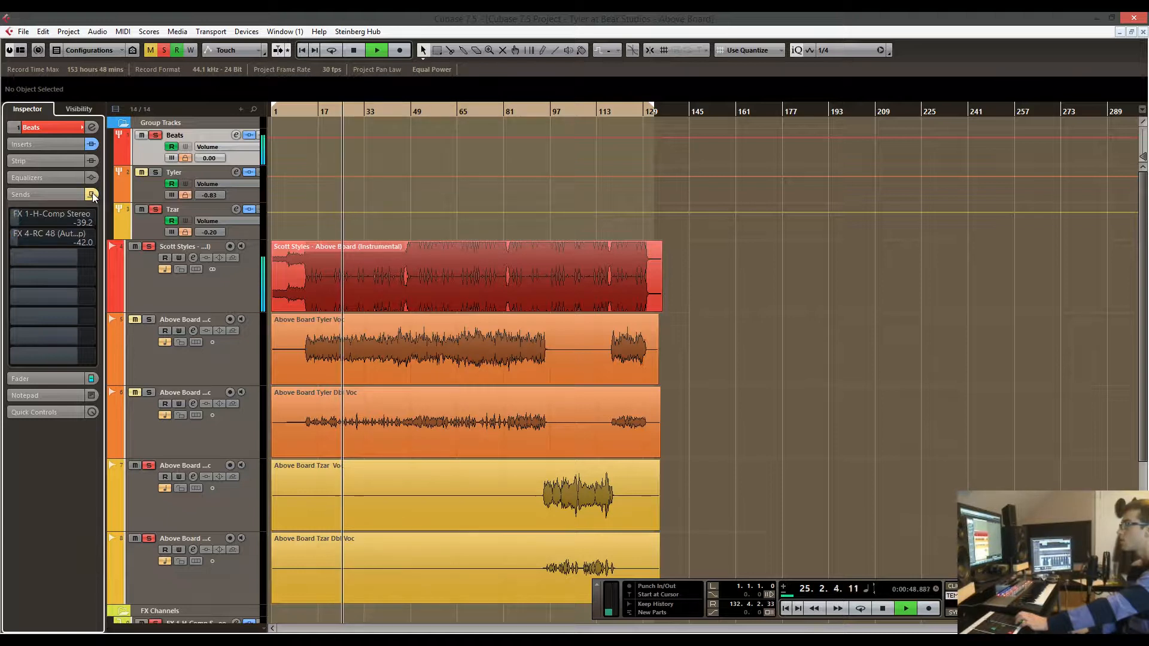
{"action": "left_click", "coordinate": [92, 194]}
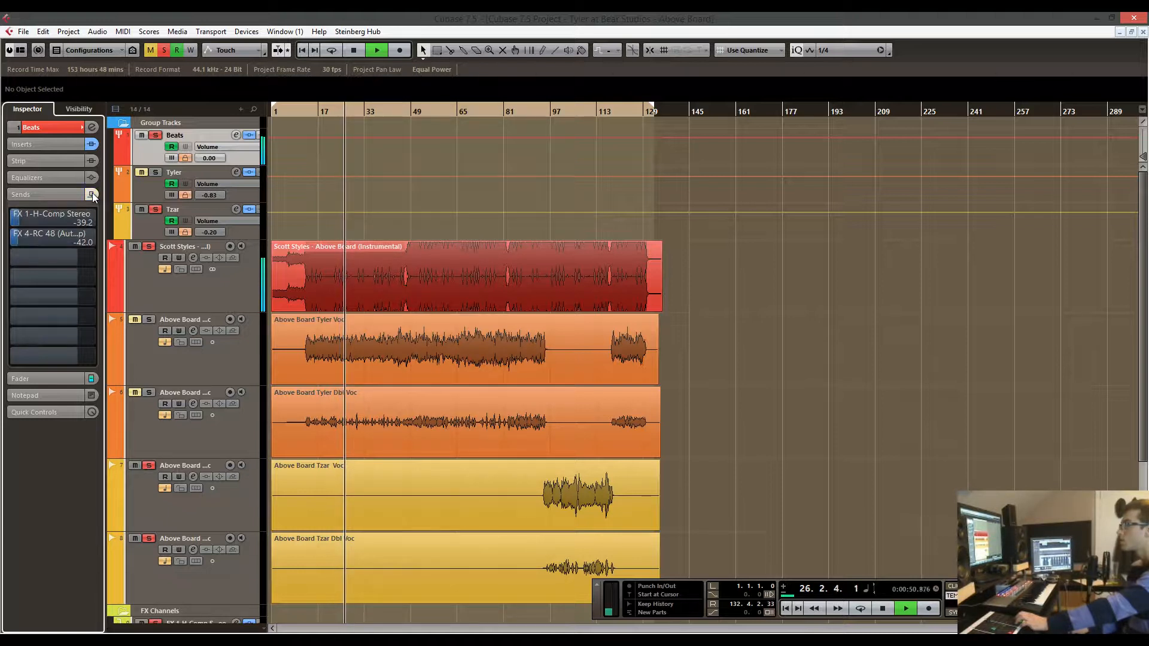
{"action": "left_click", "coordinate": [143, 172]}
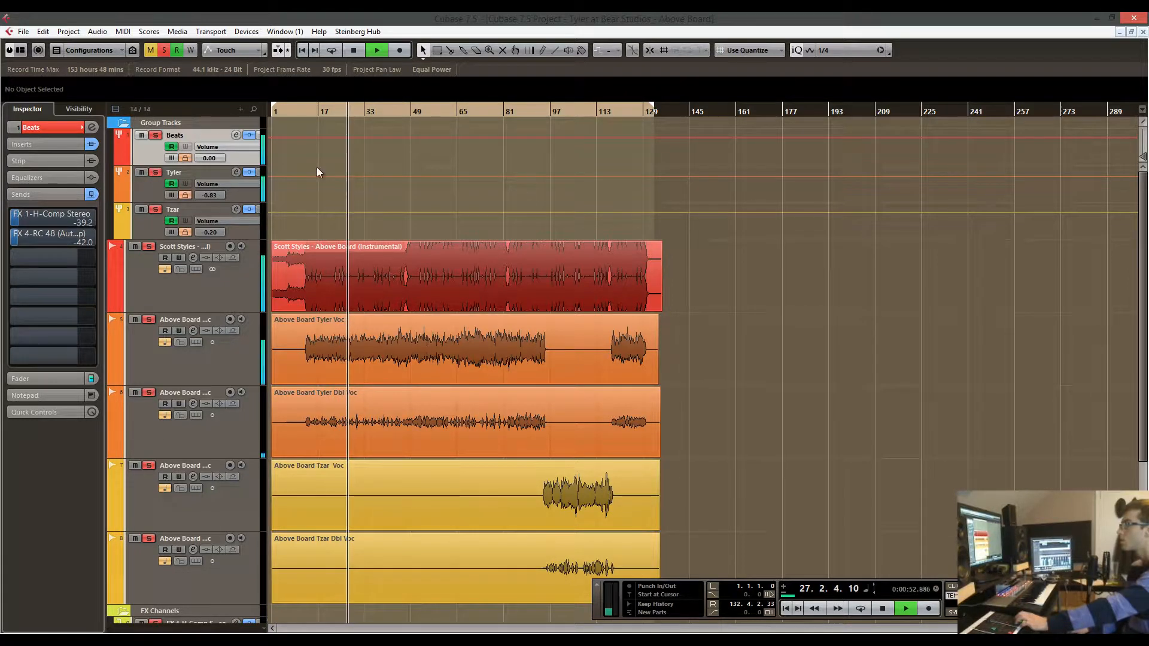
Clear all solo states to hear the full mix, stop playback and show the Beats group's basic channel settings.
{"action": "left_click", "coordinate": [164, 50]}
{"action": "scroll", "coordinate": [417, 175], "scroll_direction": "down", "scroll_amount": 5}
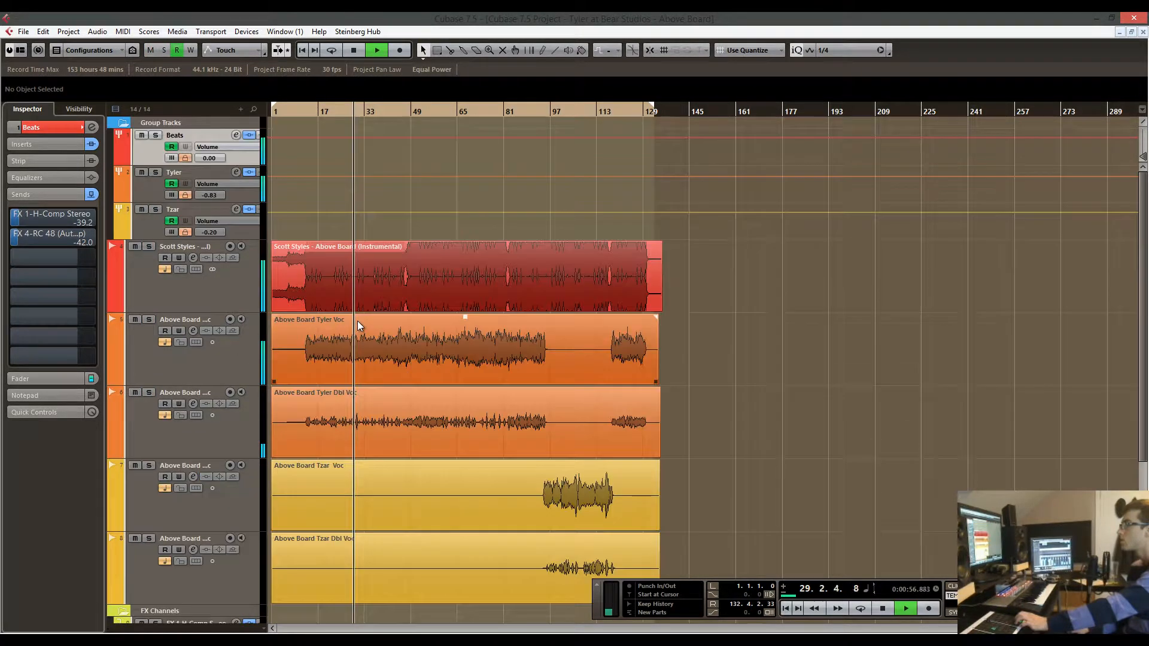
{"action": "scroll", "coordinate": [357, 321], "scroll_direction": "up", "scroll_amount": 5}
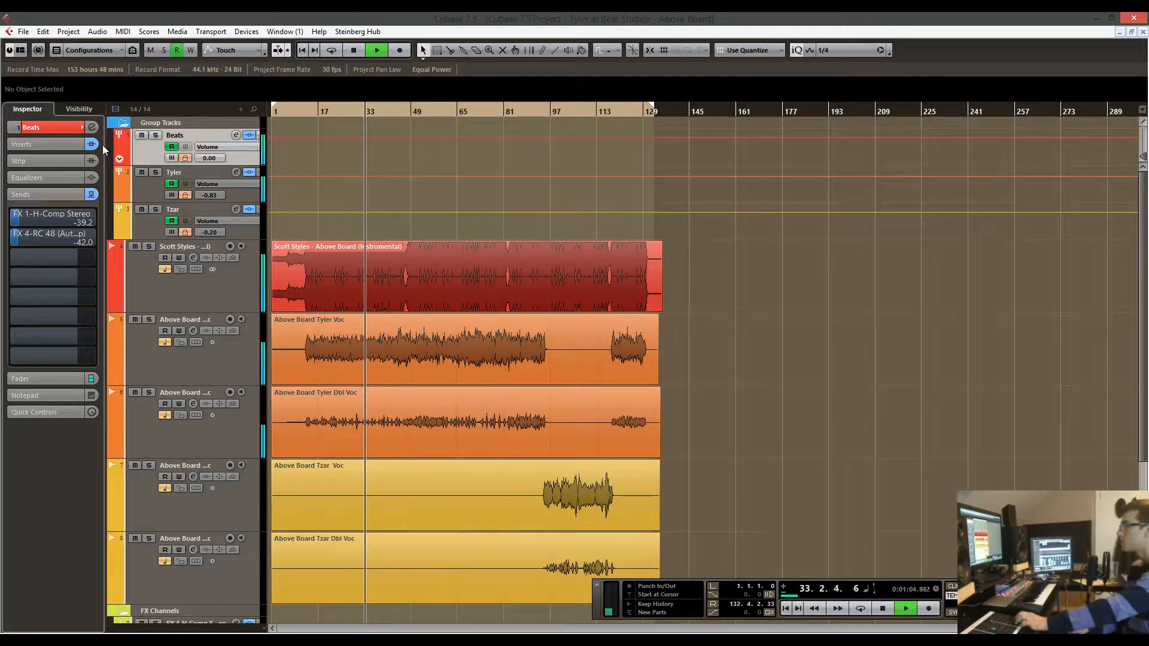
{"action": "key", "text": "space"}
{"action": "left_click", "coordinate": [55, 124]}
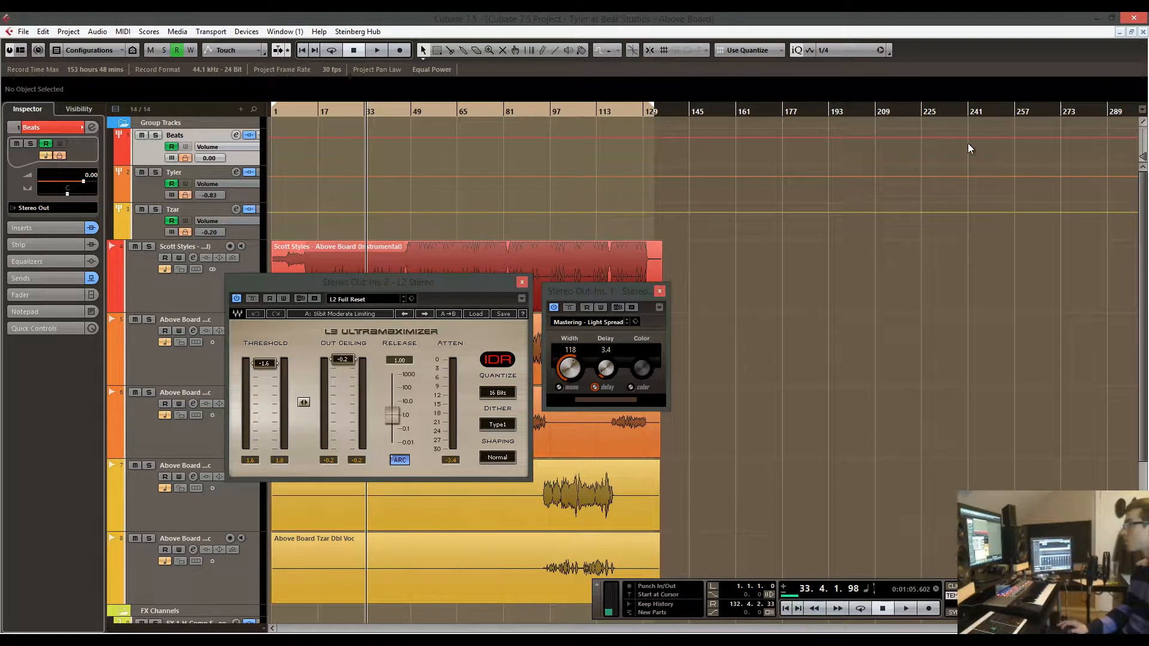
Arrange the Stereo Out's stereo enhancer and L2 Ultramaximizer windows side by side without overlap over the project.
{"action": "left_click_drag", "start_coordinate": [615, 292], "coordinate": [794, 260]}
{"action": "left_click_drag", "start_coordinate": [483, 286], "coordinate": [645, 293]}
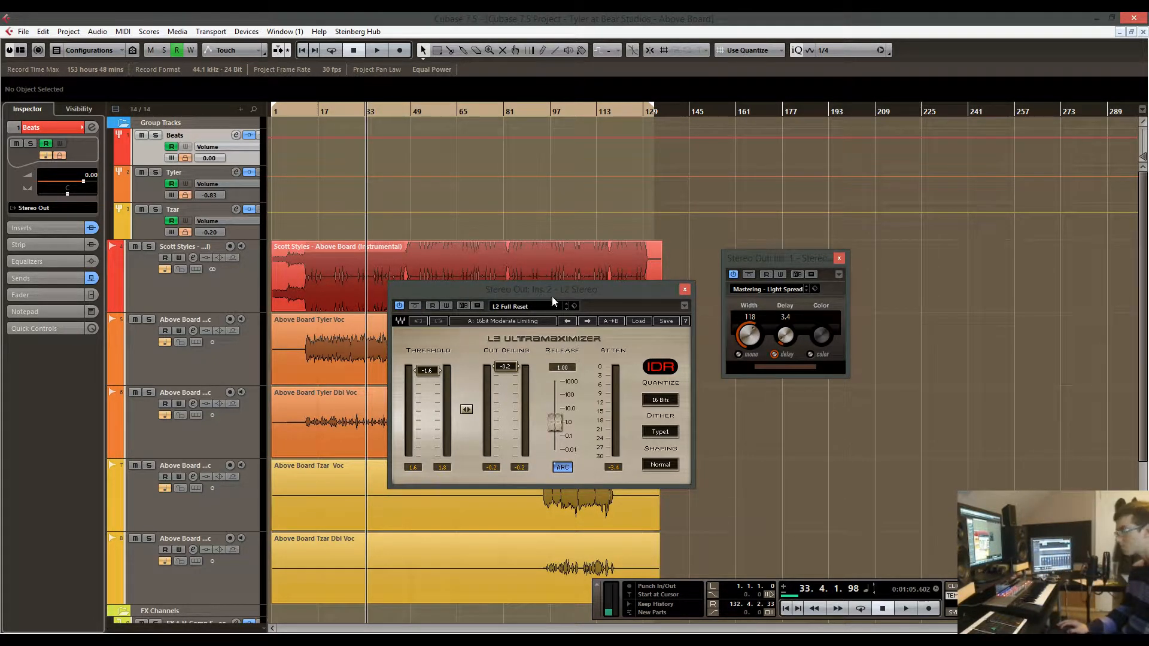
{"action": "left_click_drag", "start_coordinate": [485, 299], "coordinate": [917, 318]}
{"action": "left_click_drag", "start_coordinate": [794, 261], "coordinate": [475, 262]}
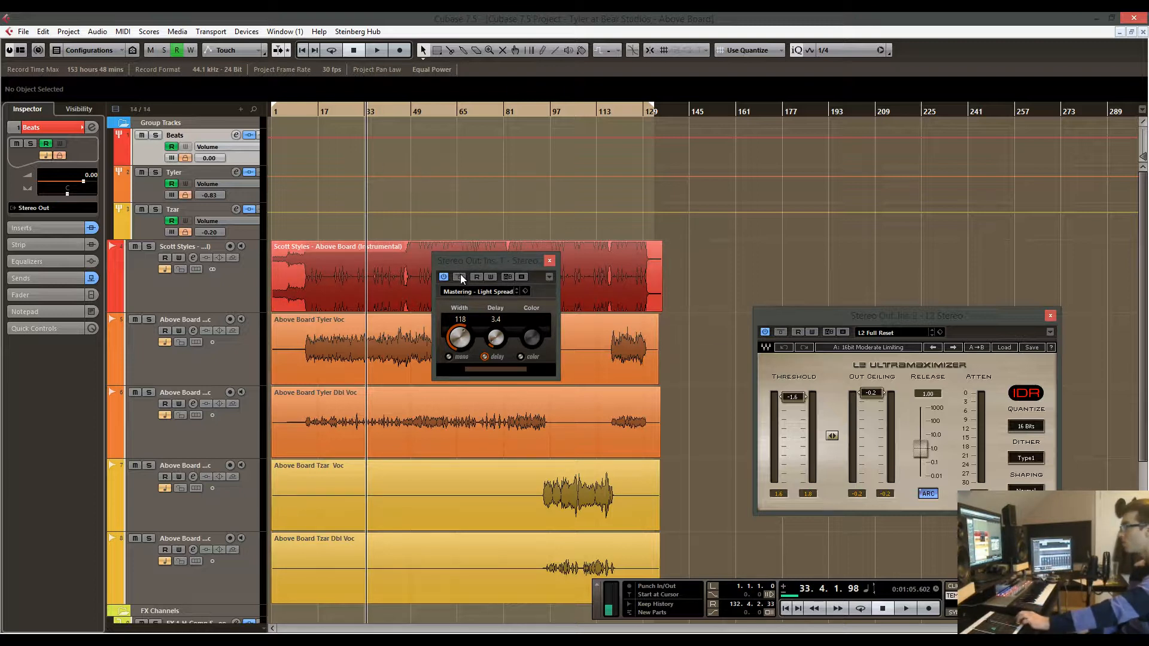
Bypass the Stereo Out's L2 Ultramaximizer and stereo enhancer, and start playback from about bar 29.
{"action": "left_click", "coordinate": [778, 332]}
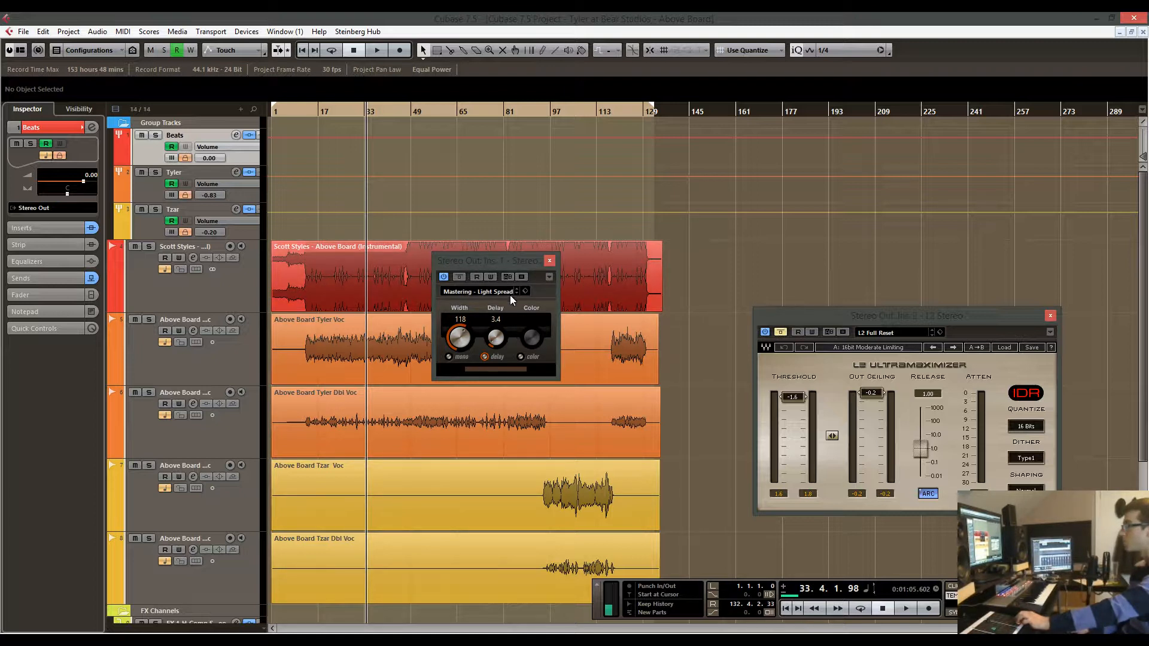
{"action": "left_click", "coordinate": [459, 277]}
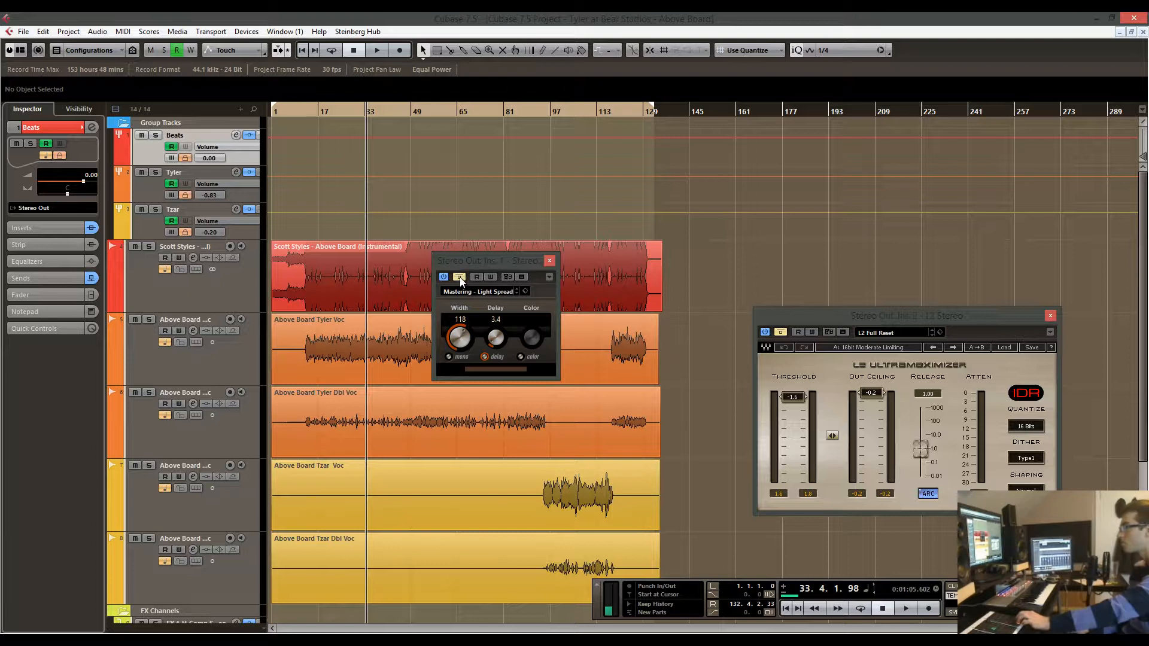
{"action": "left_click", "coordinate": [341, 110]}
{"action": "left_click_drag", "start_coordinate": [341, 109], "coordinate": [353, 113]}
{"action": "key", "text": "space"}
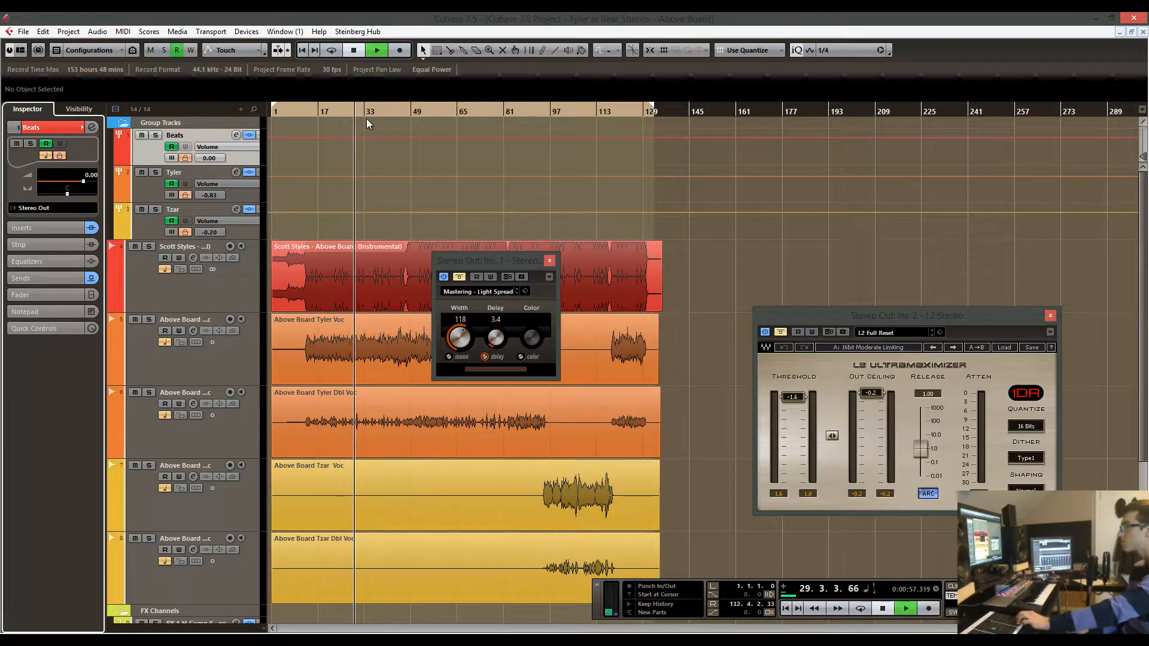
Compare the mix with the stereo enhancer active and bypassed, leave the enhancer active and stop playback.
{"action": "left_click", "coordinate": [460, 278]}
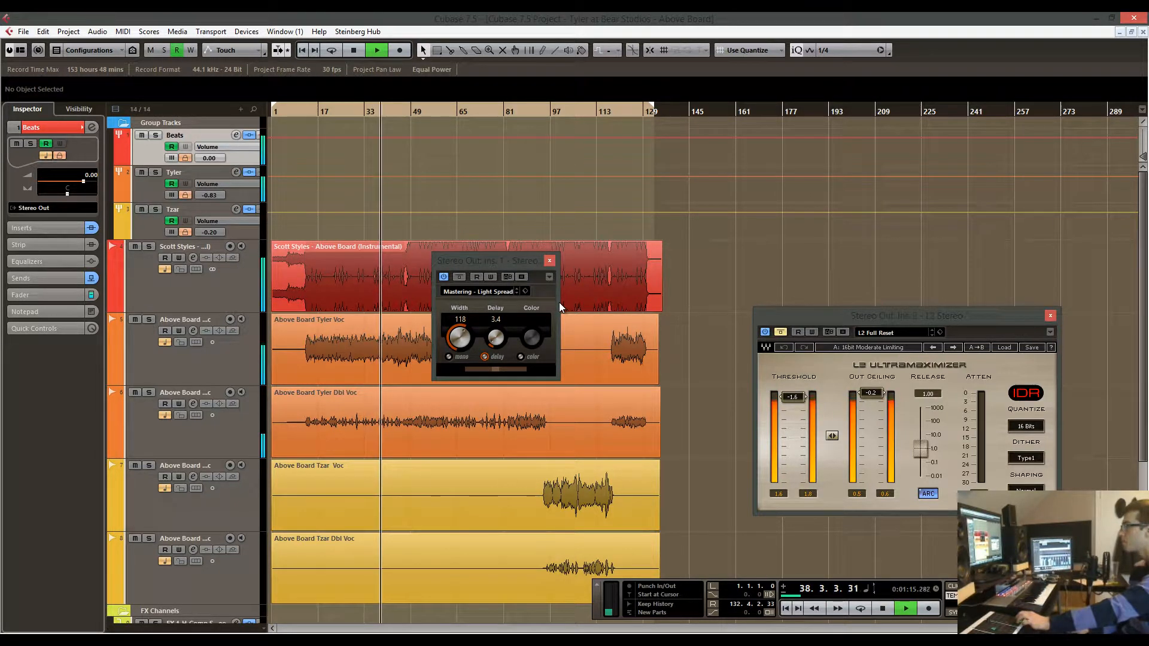
{"action": "left_click", "coordinate": [458, 277]}
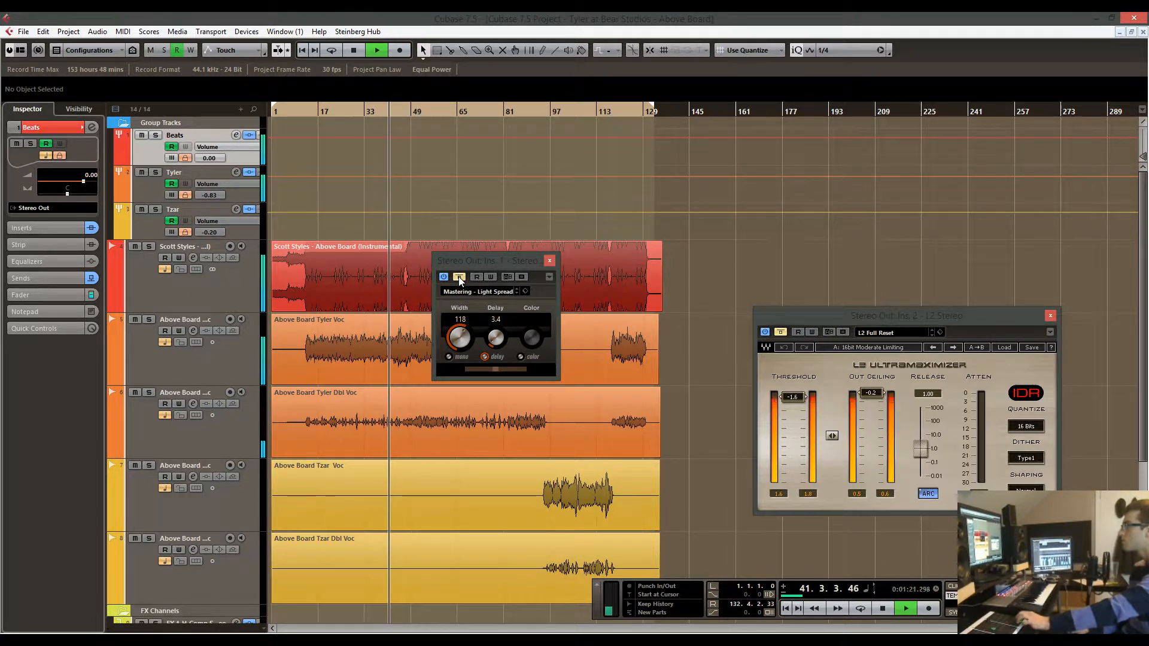
{"action": "left_click", "coordinate": [458, 277]}
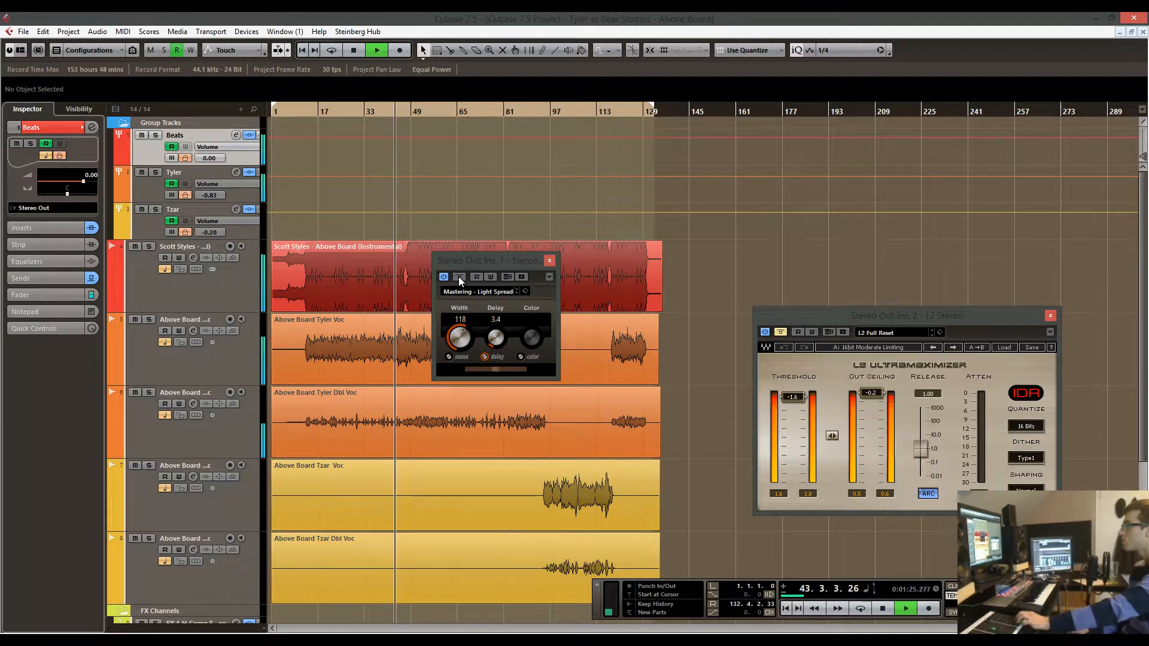
{"action": "key", "text": "space"}
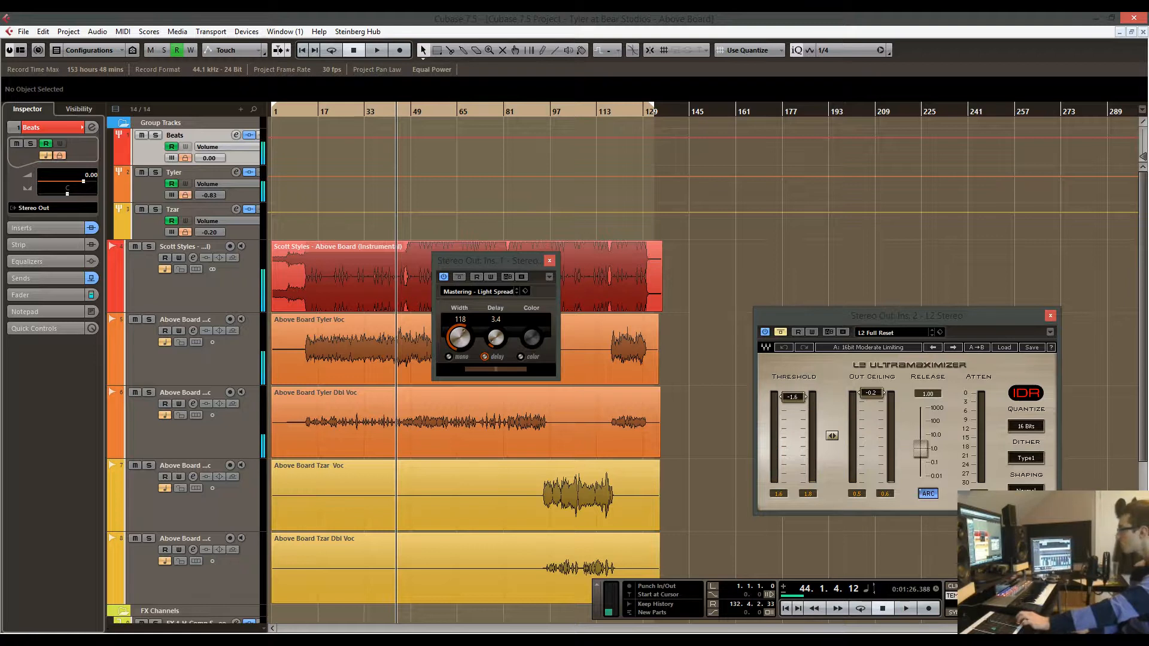
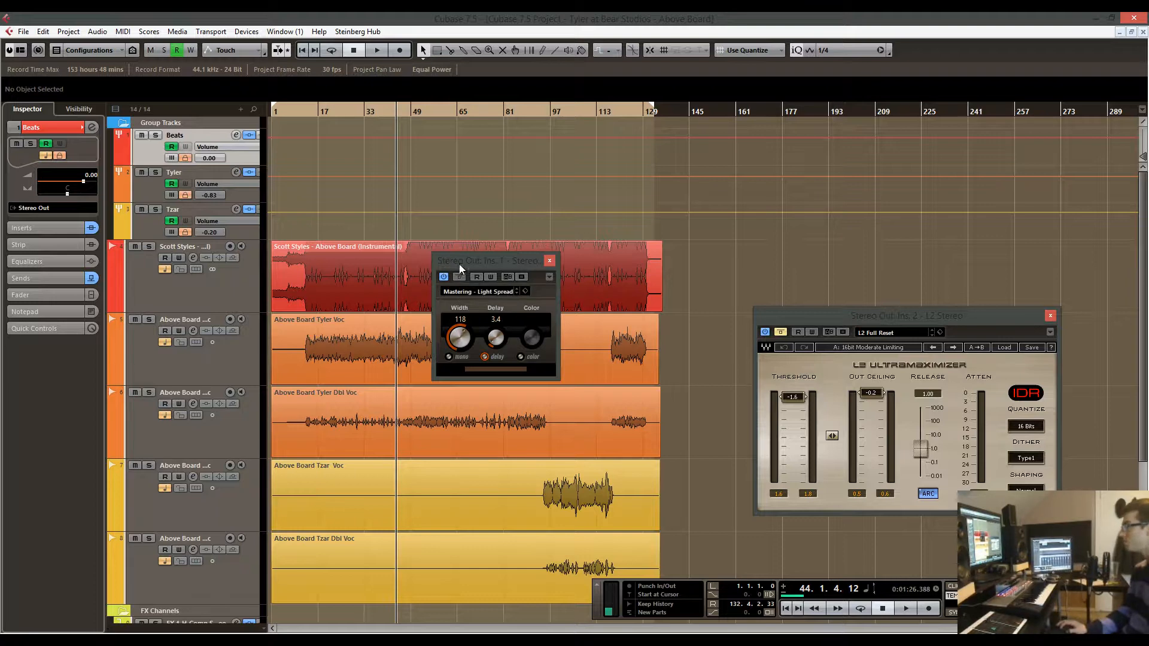
Replay the passage, compare the stereo enhancer bypassed and active again, leave it active, close its window and stop.
{"action": "key", "text": "KP_0"}
{"action": "key", "text": "space"}
{"action": "left_click", "coordinate": [456, 279]}
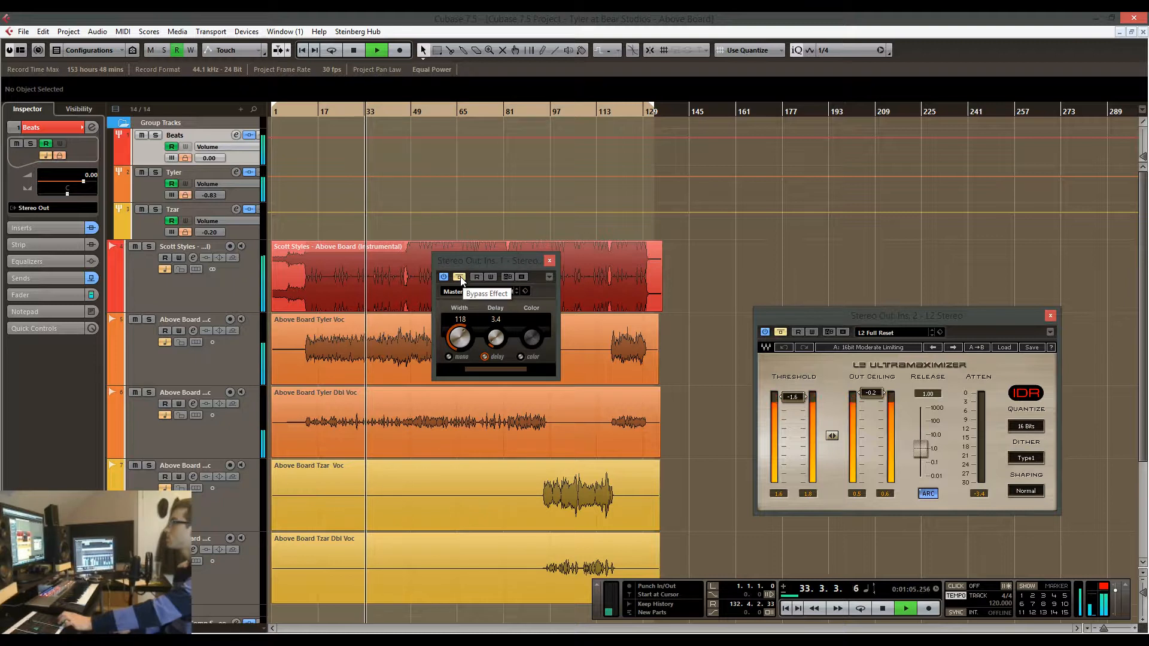
{"action": "left_click", "coordinate": [459, 277]}
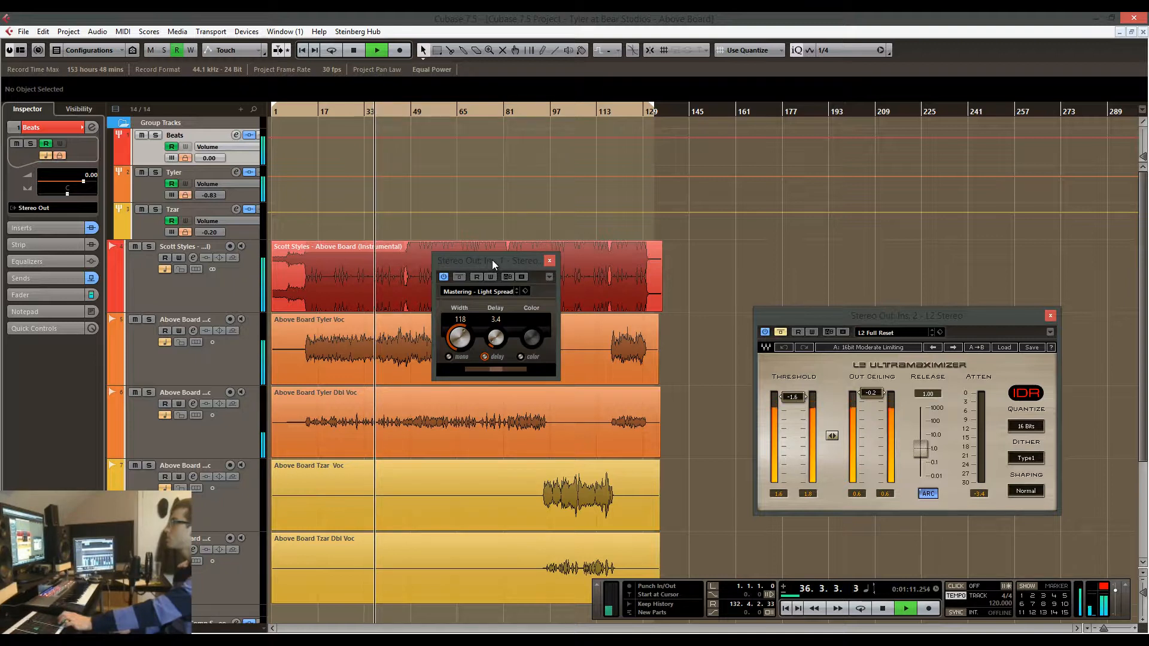
{"action": "left_click", "coordinate": [463, 276]}
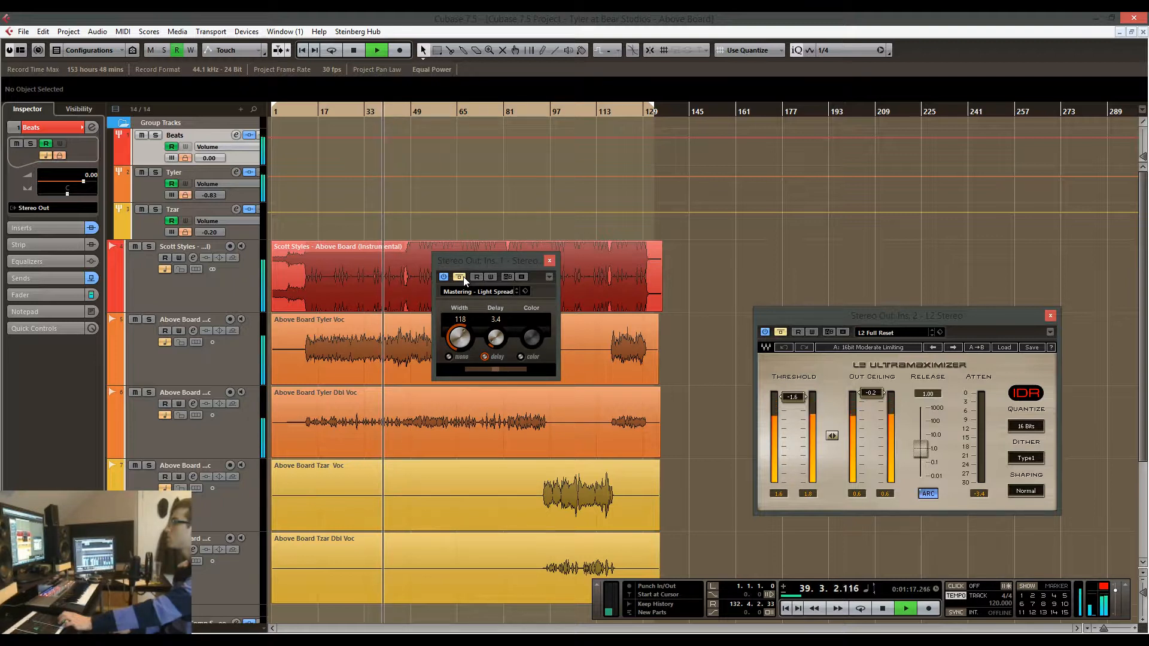
{"action": "left_click", "coordinate": [459, 277]}
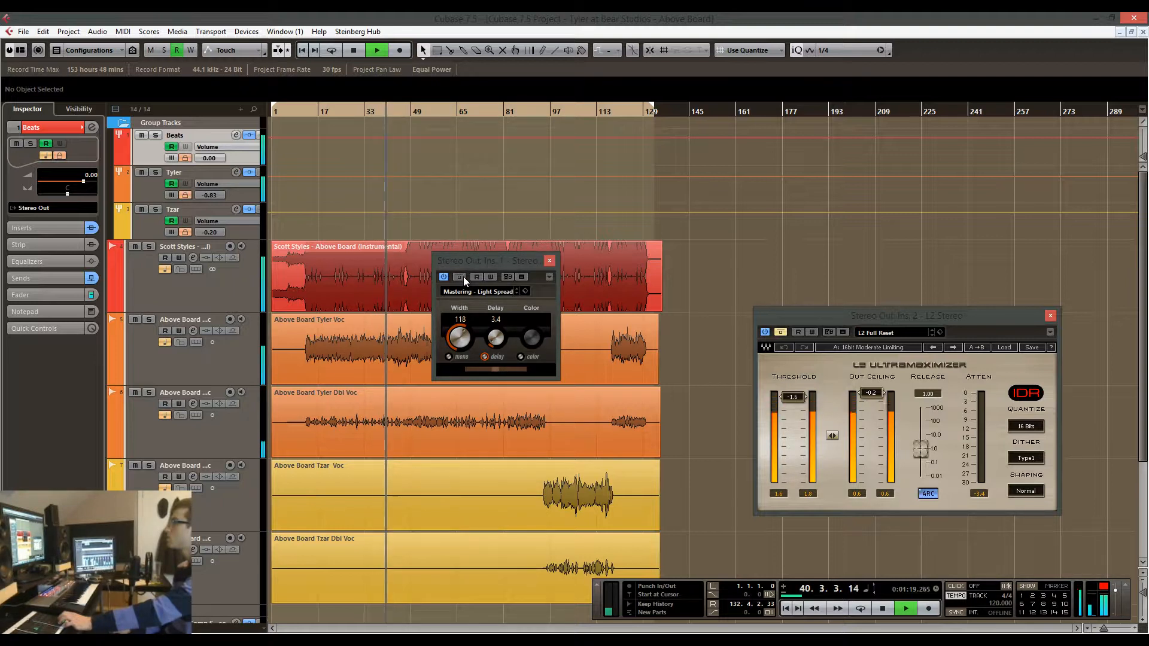
{"action": "left_click", "coordinate": [549, 262]}
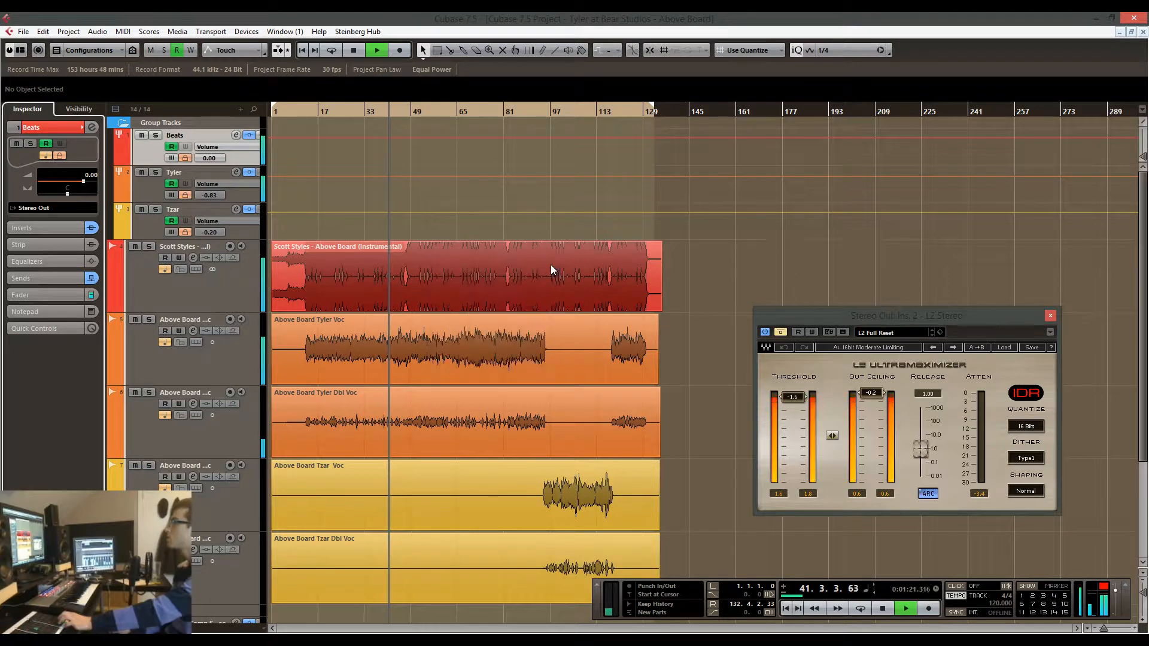
{"action": "key", "text": "space"}
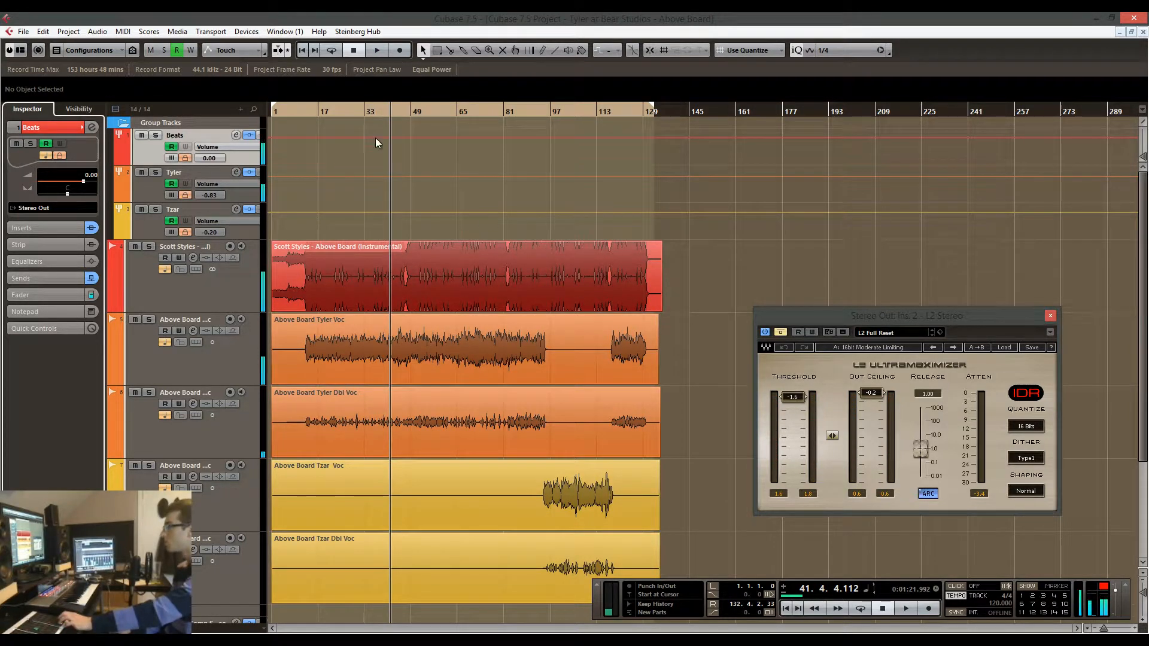
Place the project cursor at about bar 27 and select the instrumental clip and its track.
{"action": "left_click_drag", "start_coordinate": [350, 117], "coordinate": [348, 120]}
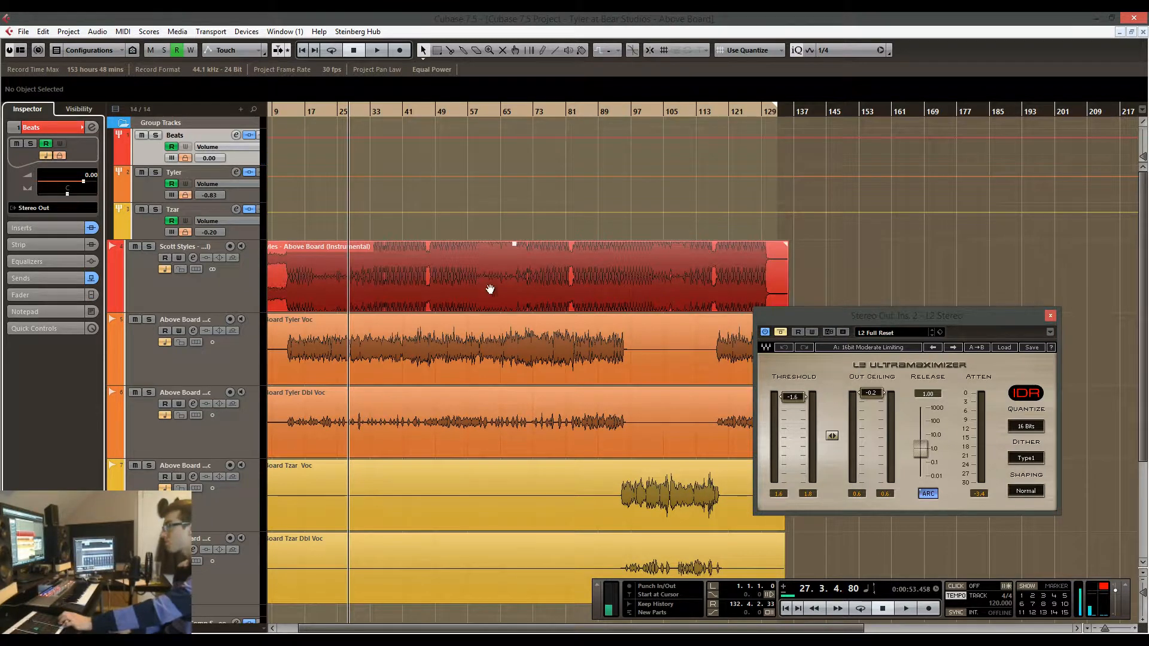
{"action": "scroll", "coordinate": [489, 290], "scroll_direction": "left", "scroll_amount": 2}
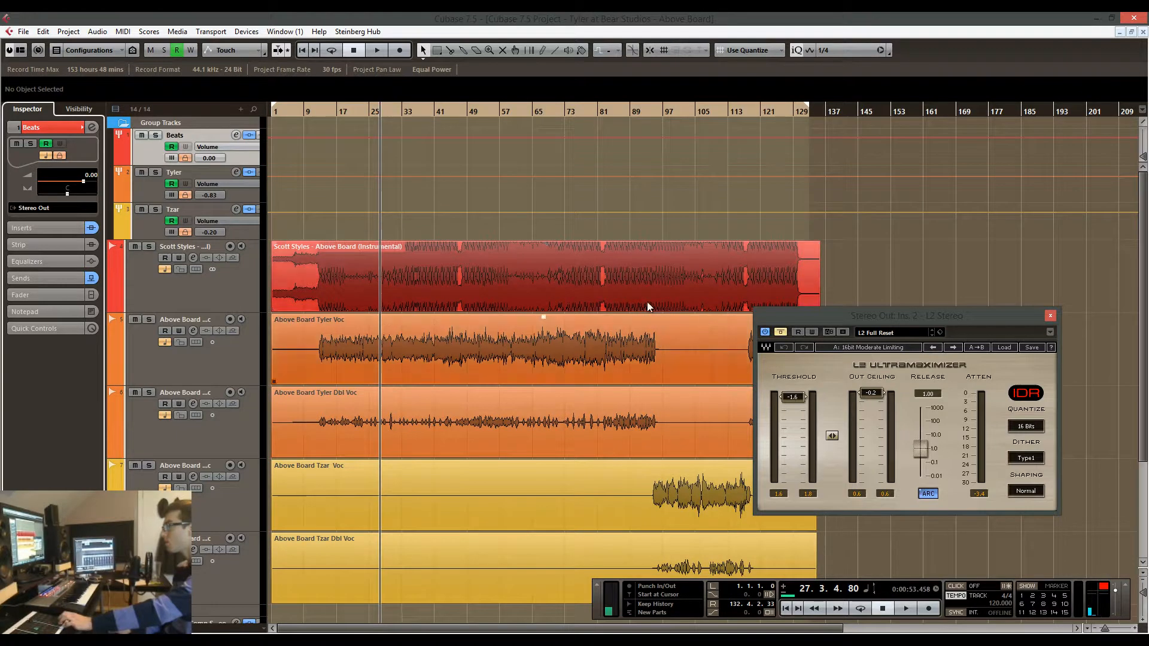
{"action": "left_click", "coordinate": [368, 268]}
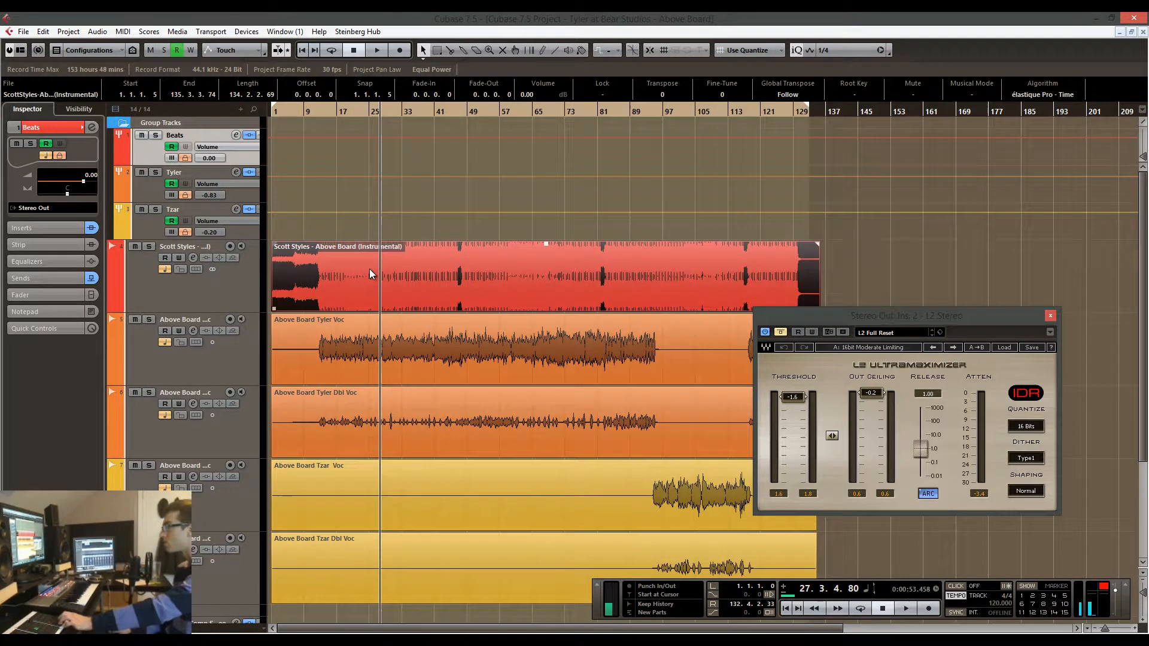
{"action": "left_click", "coordinate": [137, 278]}
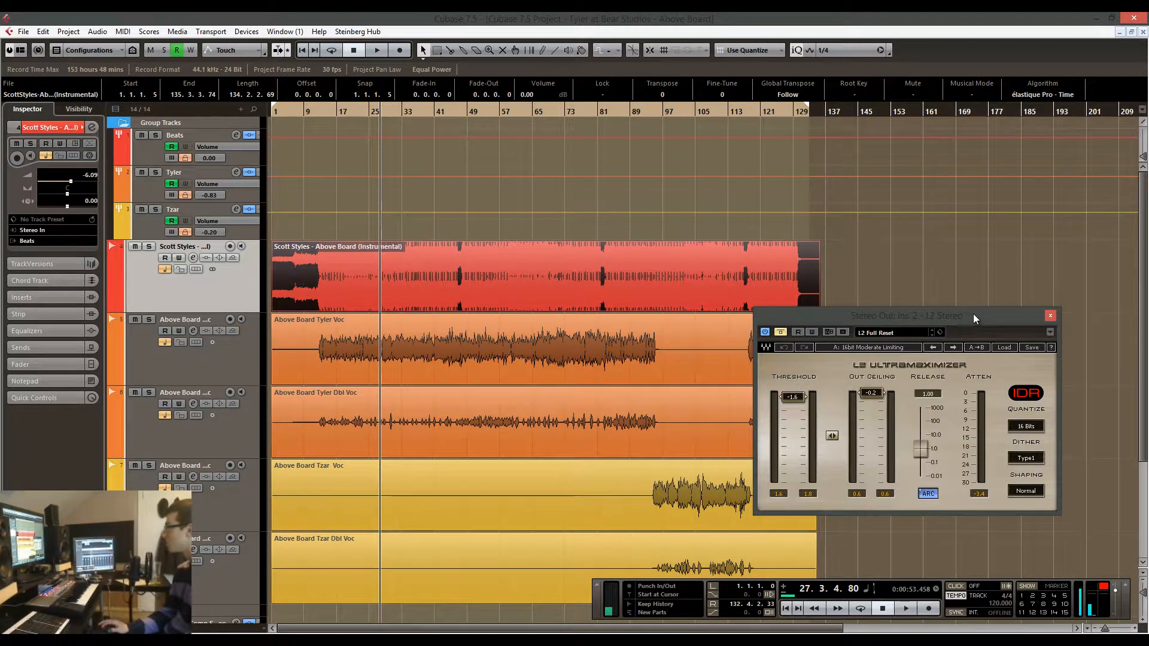
Move the L2 Ultramaximizer window over the clips, and play the mix with the limiter bypassed to check output clipping.
{"action": "left_click_drag", "start_coordinate": [972, 313], "coordinate": [798, 296]}
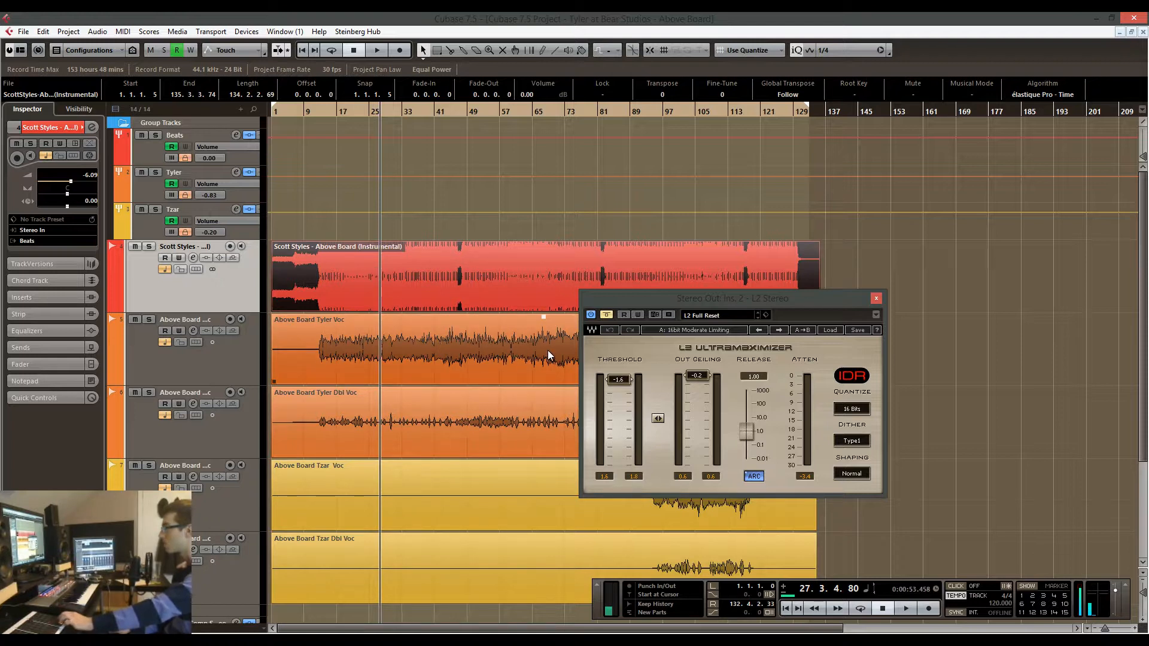
{"action": "key", "text": "space"}
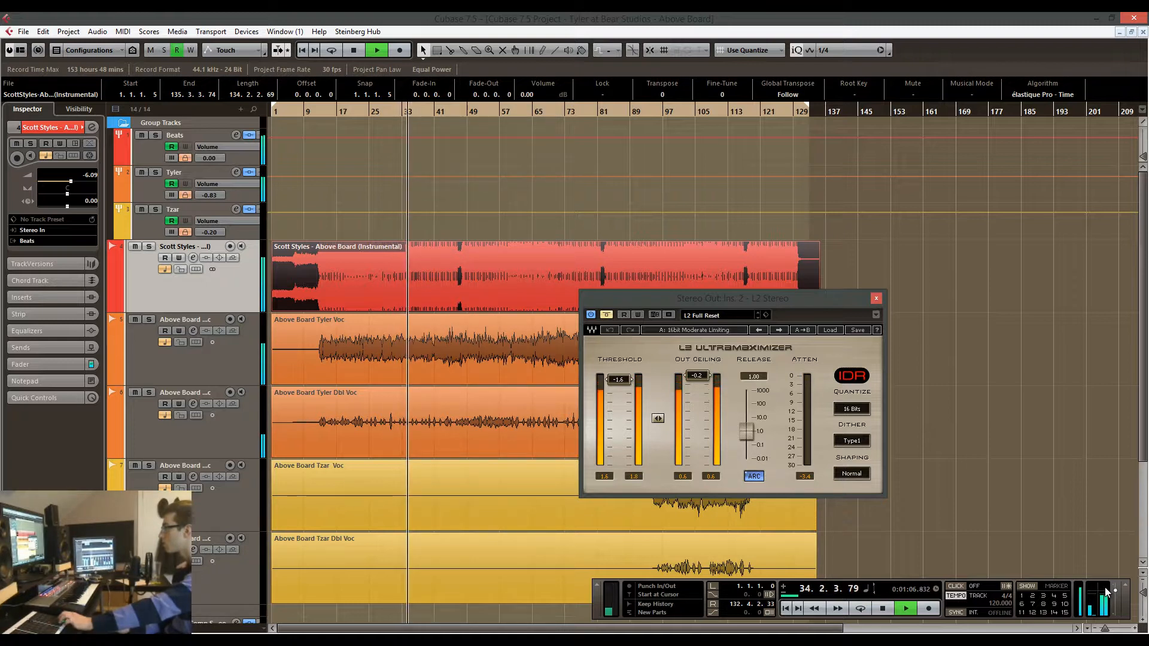
{"action": "key", "text": "space"}
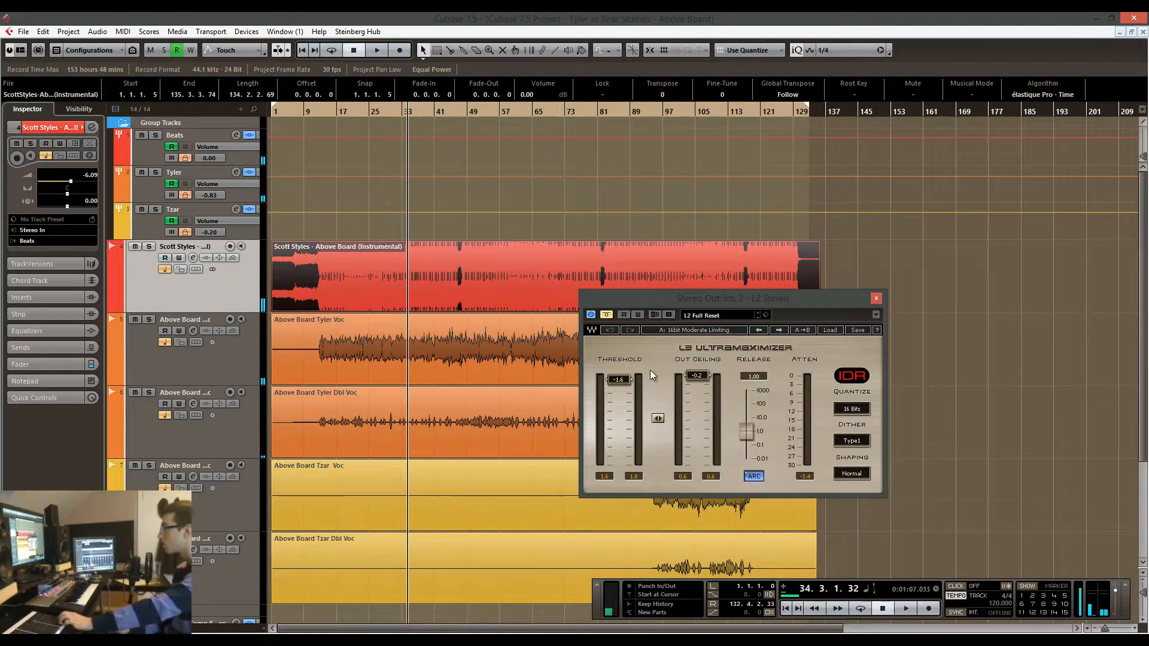
Activate the L2 Ultramaximizer, raise its threshold to 0.0 and resume playback.
{"action": "left_click", "coordinate": [606, 315]}
{"action": "left_click_drag", "start_coordinate": [628, 378], "coordinate": [629, 370]}
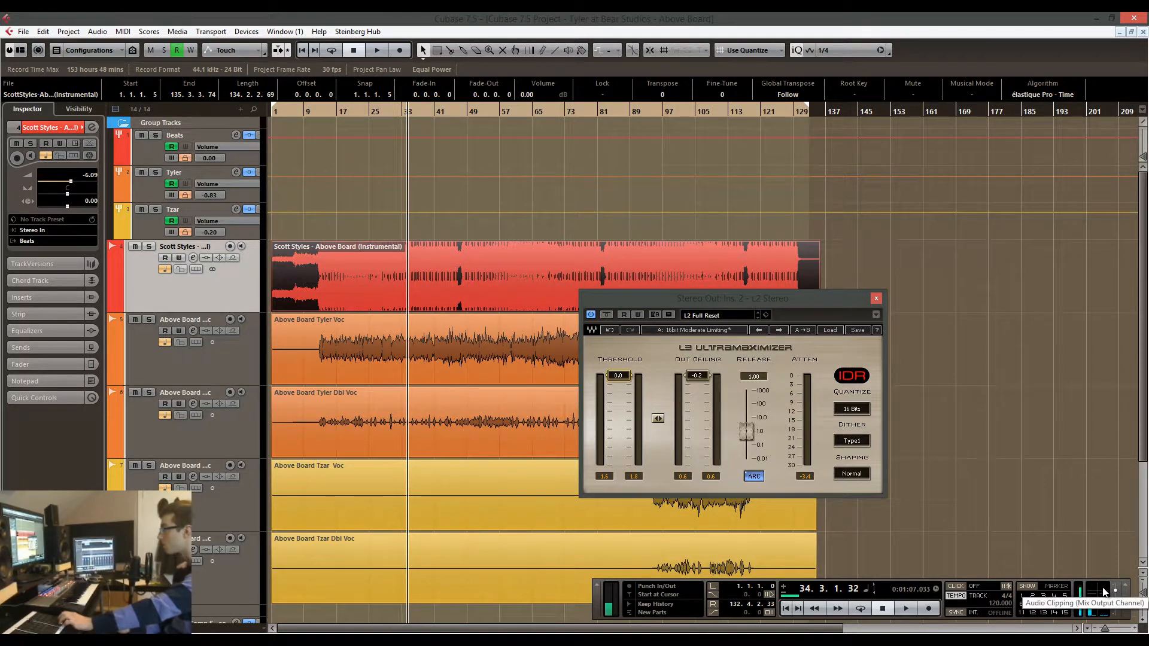
{"action": "key", "text": "space"}
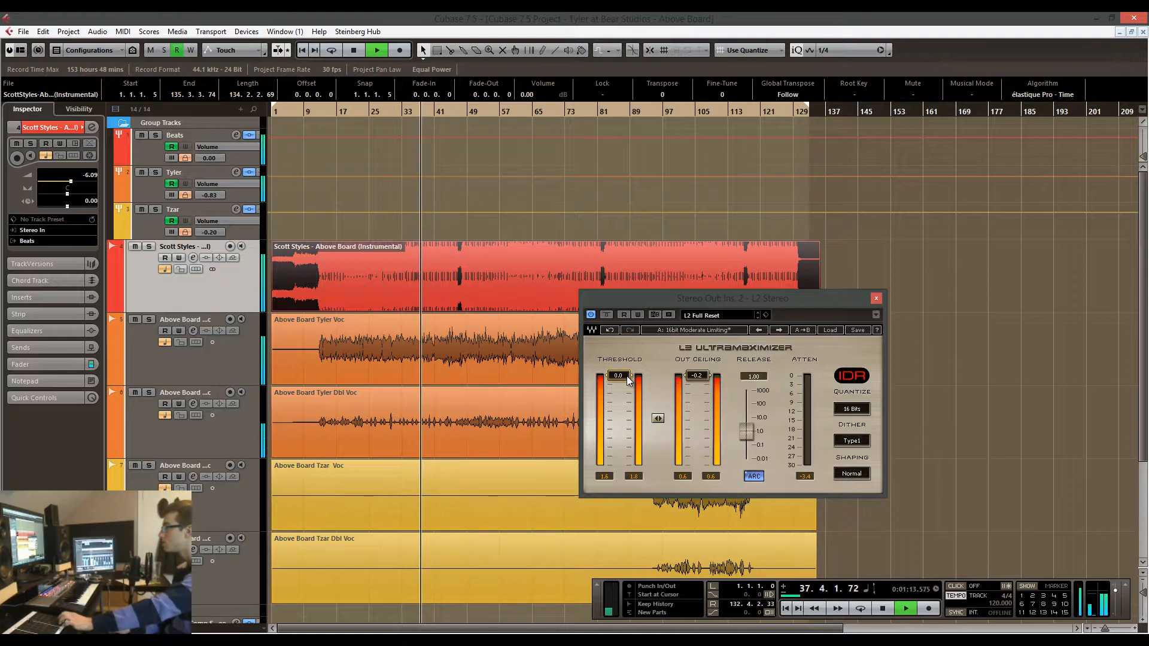
Audition lower L2 Ultramaximizer thresholds during playback, set the threshold to -1.6 and stop.
{"action": "left_click_drag", "start_coordinate": [628, 380], "coordinate": [629, 406]}
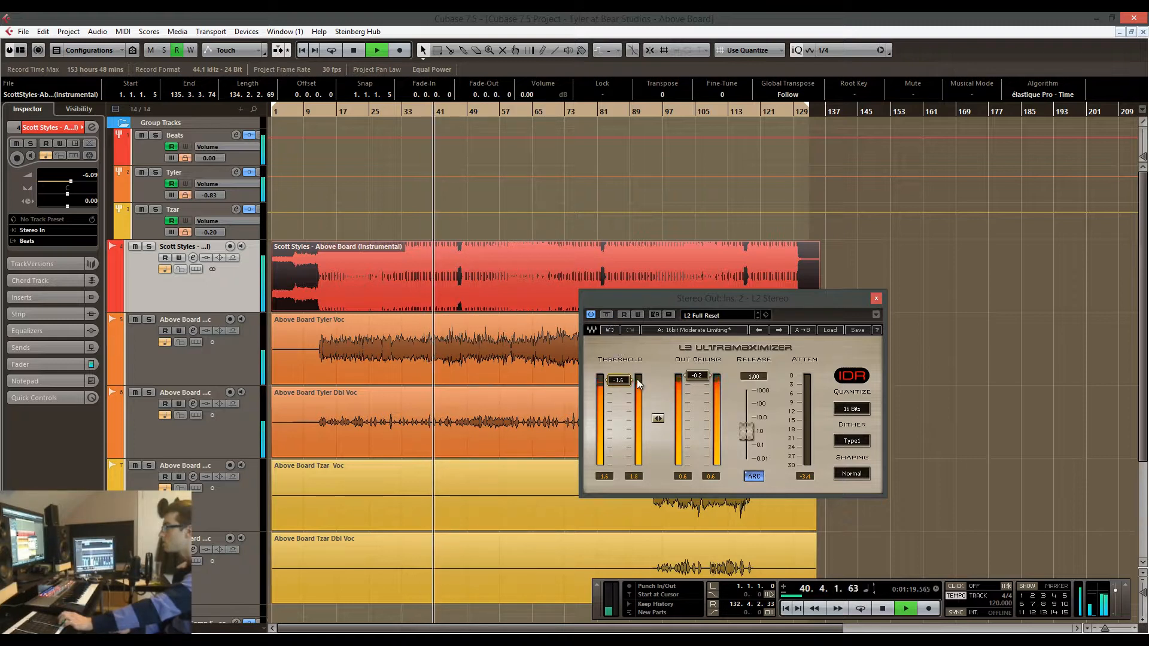
{"action": "mouse_move", "coordinate": [658, 418]}
{"action": "left_mouse_down"}
{"action": "mouse_move", "coordinate": [658, 368]}
{"action": "mouse_move", "coordinate": [658, 418]}
{"action": "left_mouse_up"}
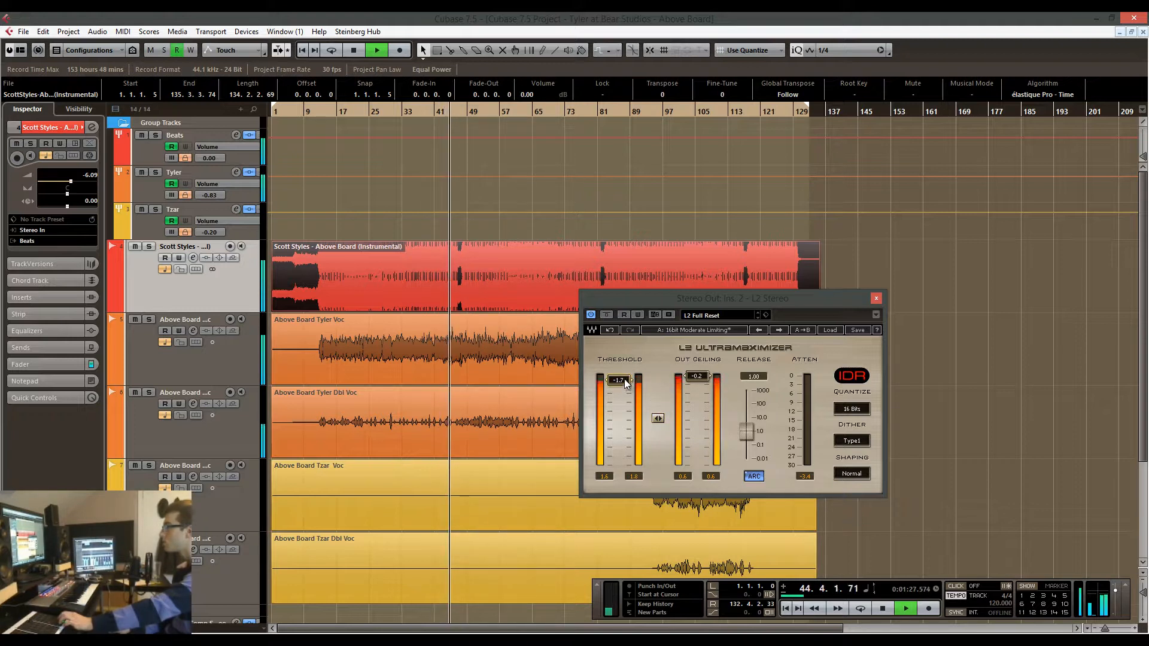
{"action": "left_click_drag", "start_coordinate": [624, 379], "coordinate": [629, 321]}
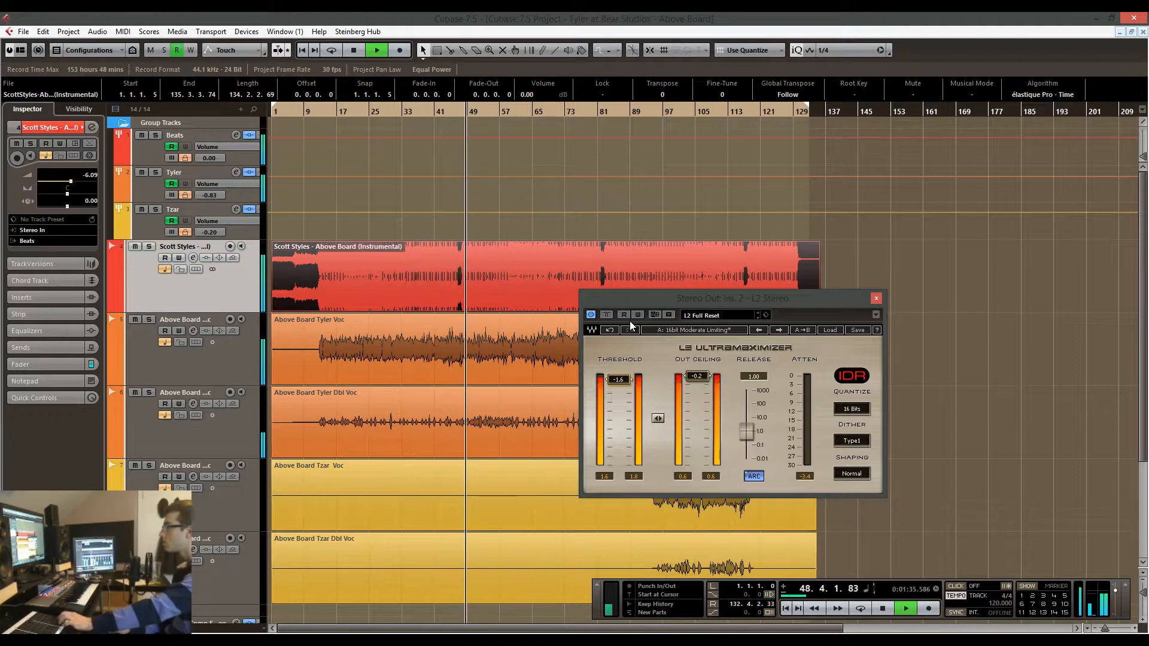
{"action": "key", "text": "space"}
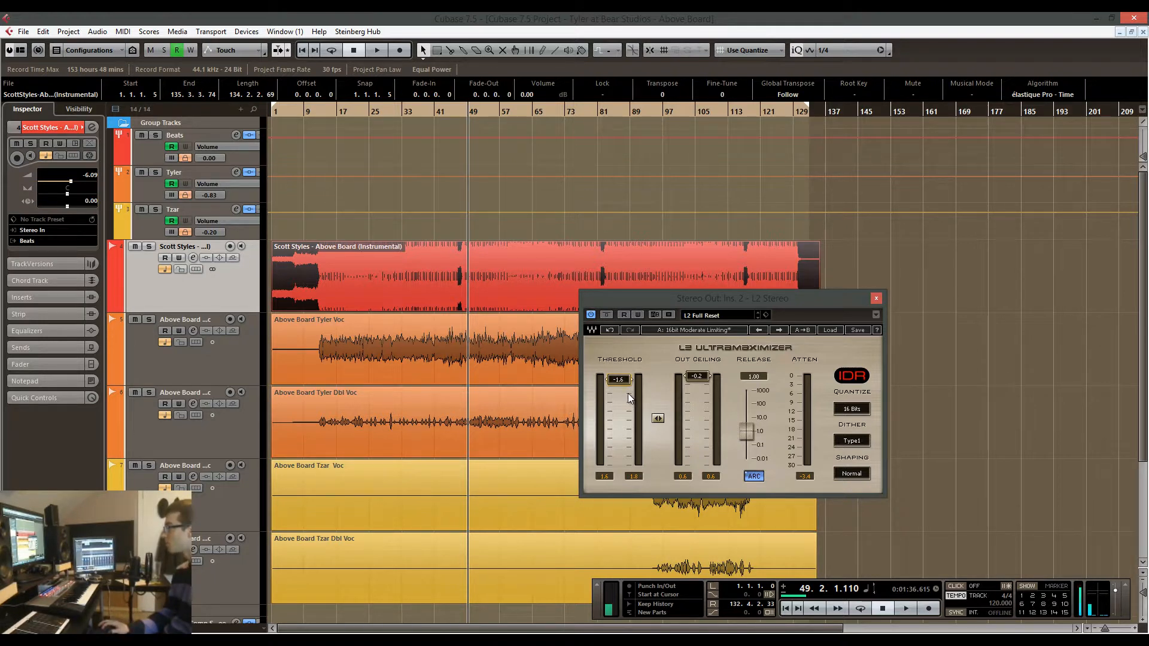
Close the L2 Ultramaximizer window and select the Beats group track.
{"action": "left_click", "coordinate": [875, 298]}
{"action": "left_click", "coordinate": [529, 355]}
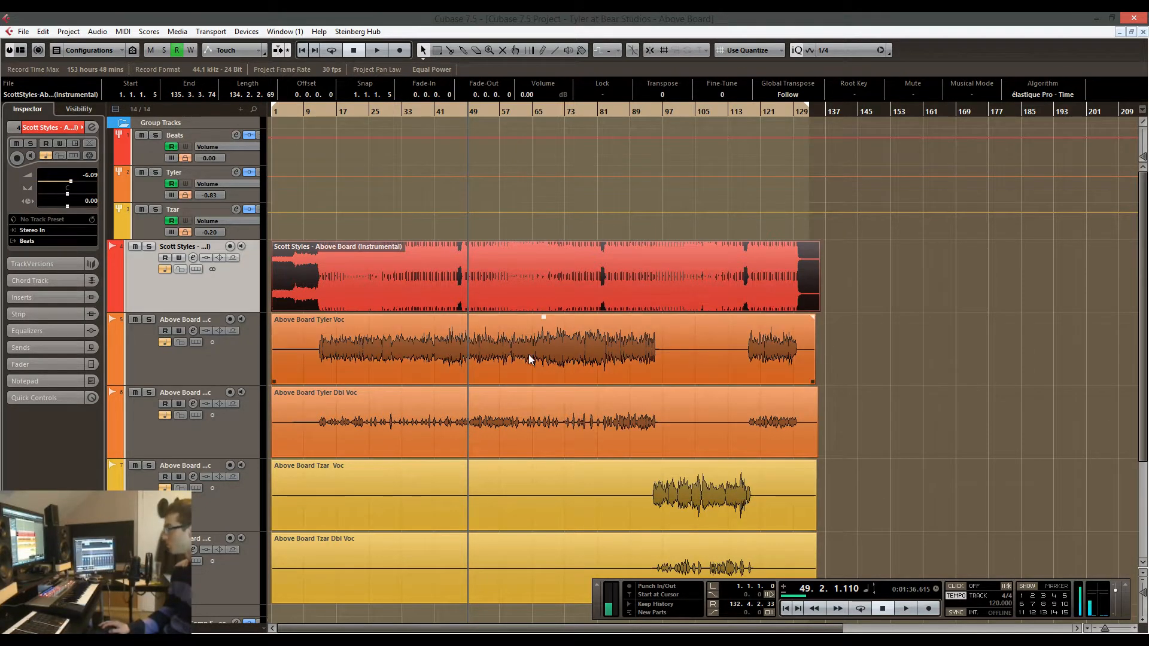
{"action": "left_click", "coordinate": [439, 411]}
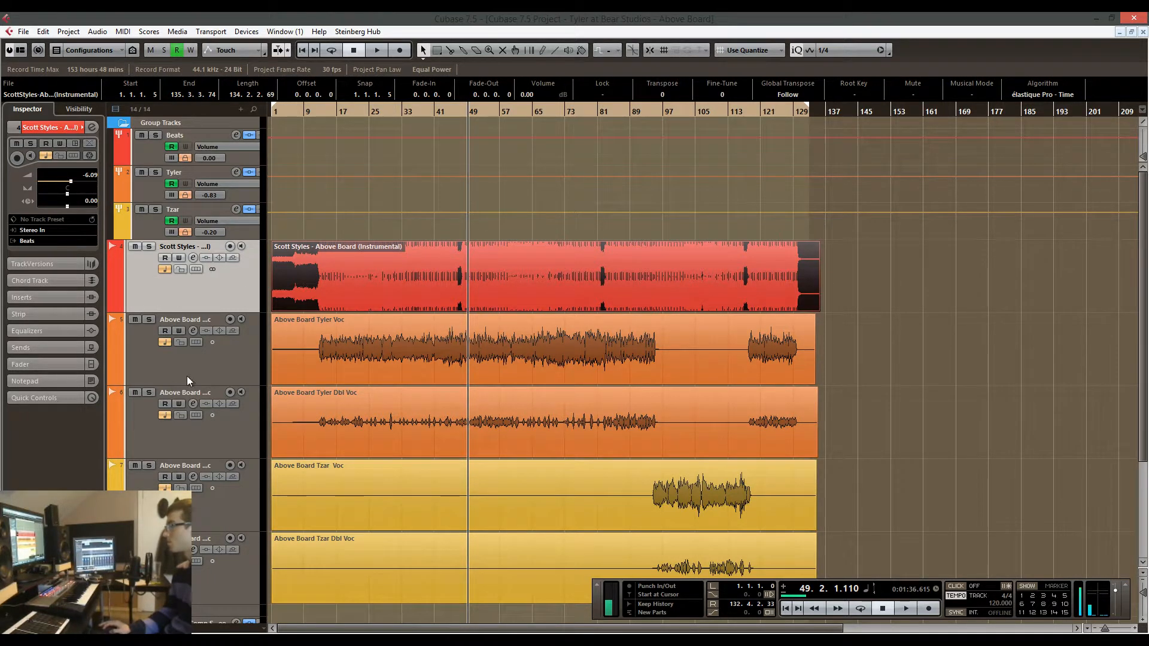
{"action": "left_click", "coordinate": [143, 153]}
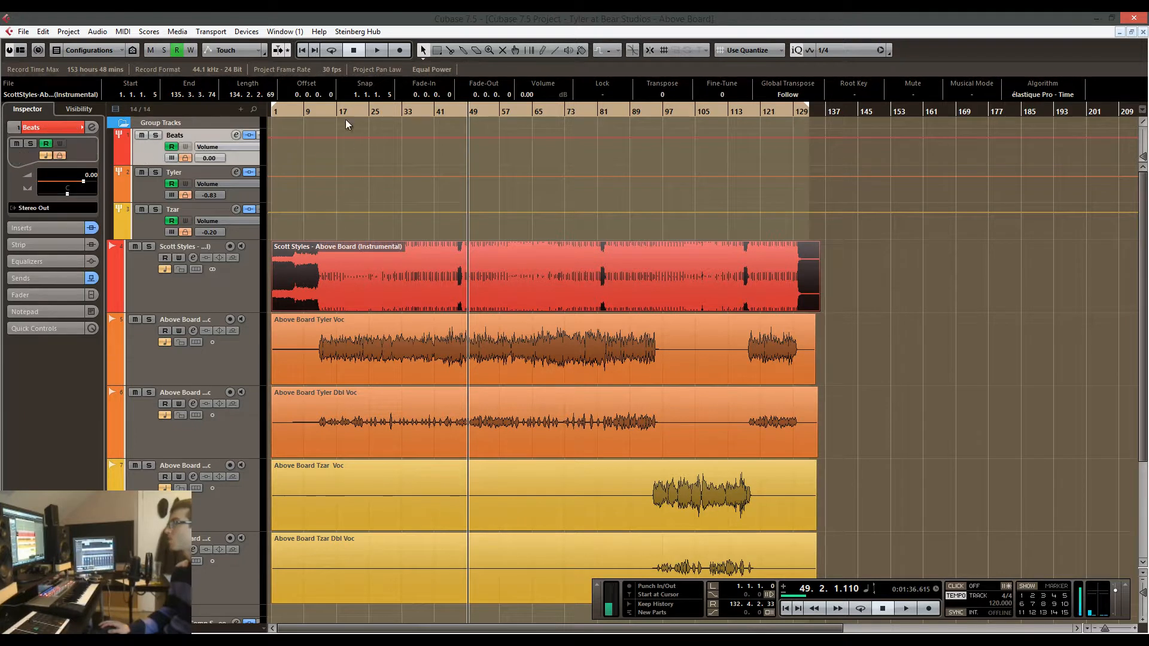
Compare the Beats group's inserts and send levels with those of the first vocal group.
{"action": "left_click", "coordinate": [72, 226]}
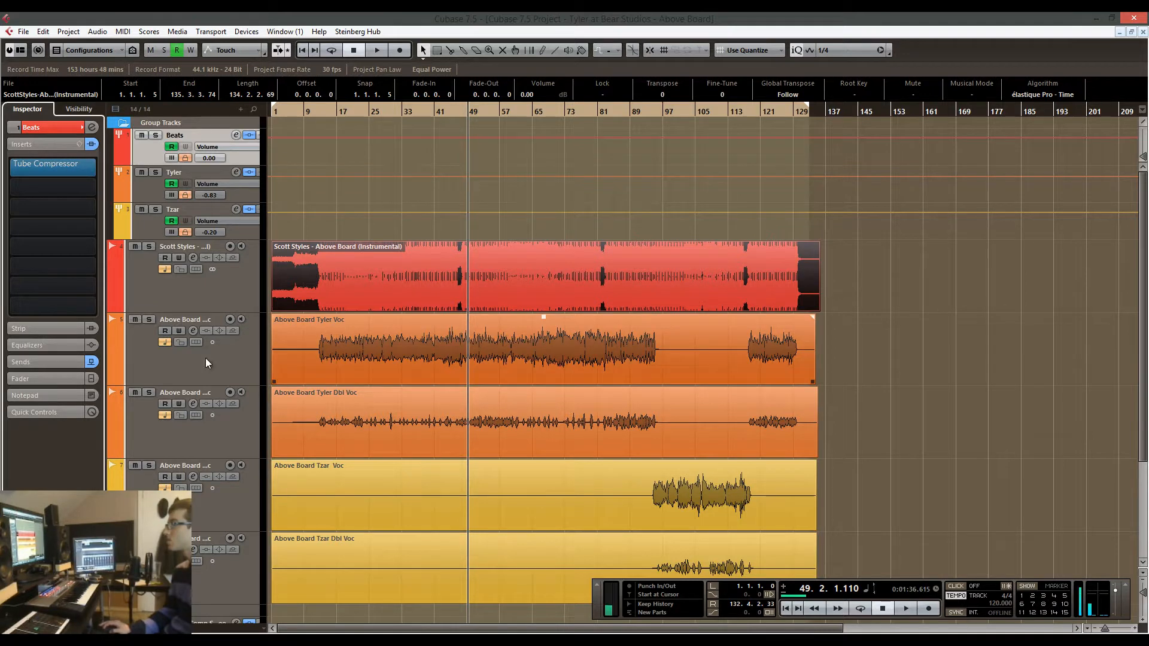
{"action": "left_click", "coordinate": [145, 182]}
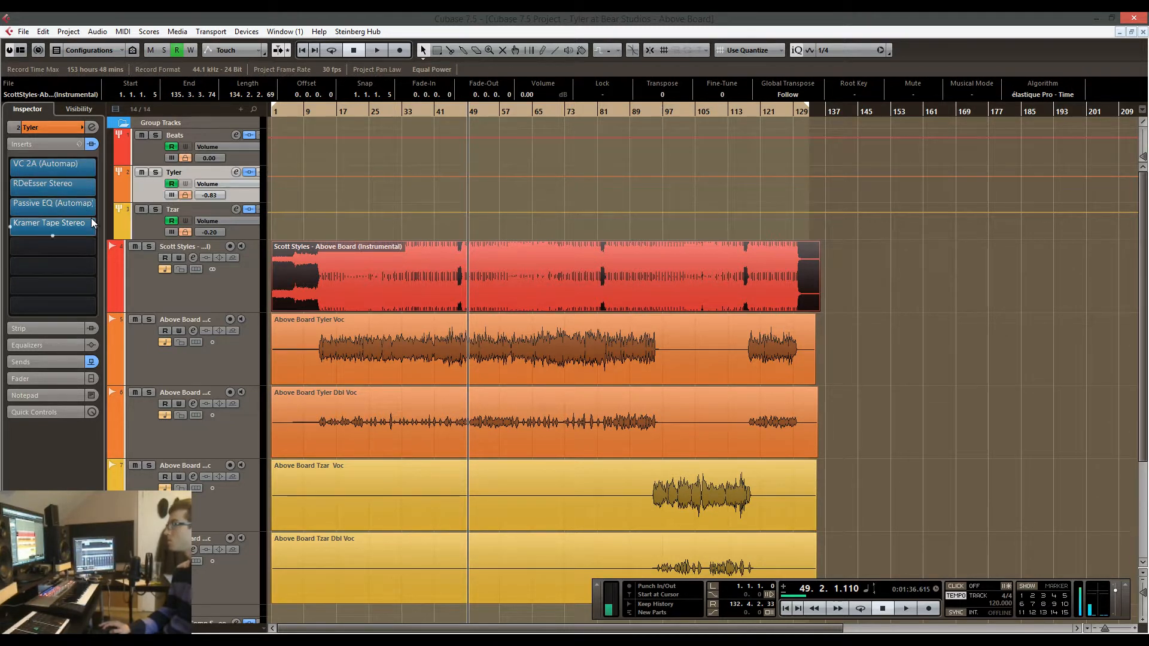
{"action": "left_click", "coordinate": [59, 360]}
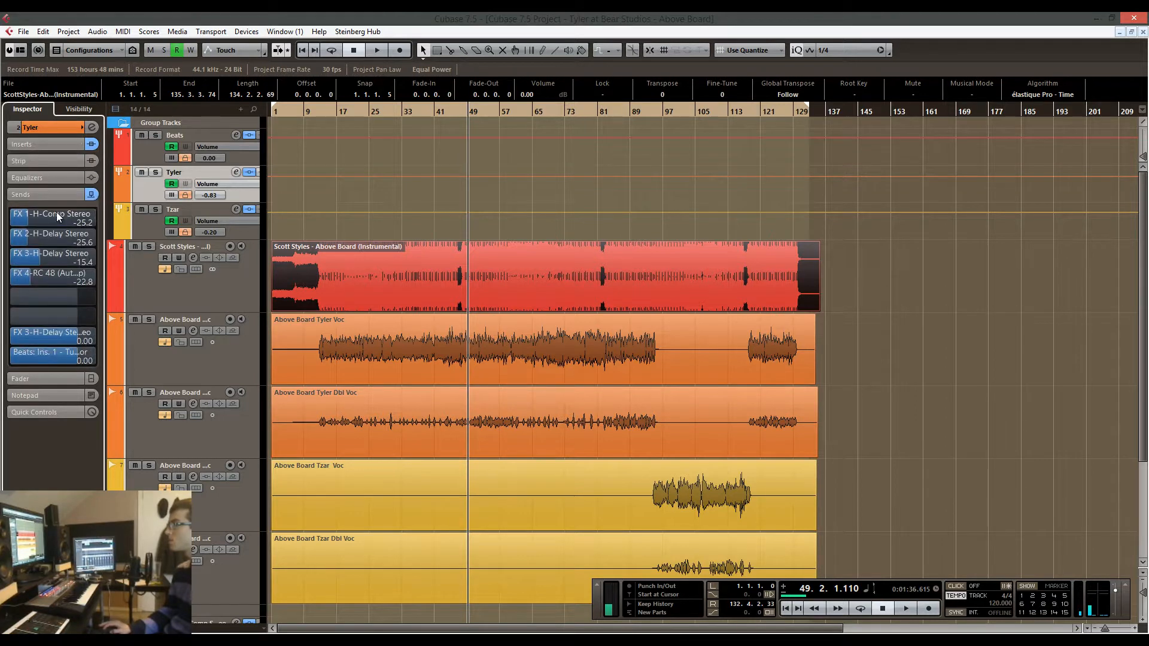
{"action": "left_click", "coordinate": [141, 157]}
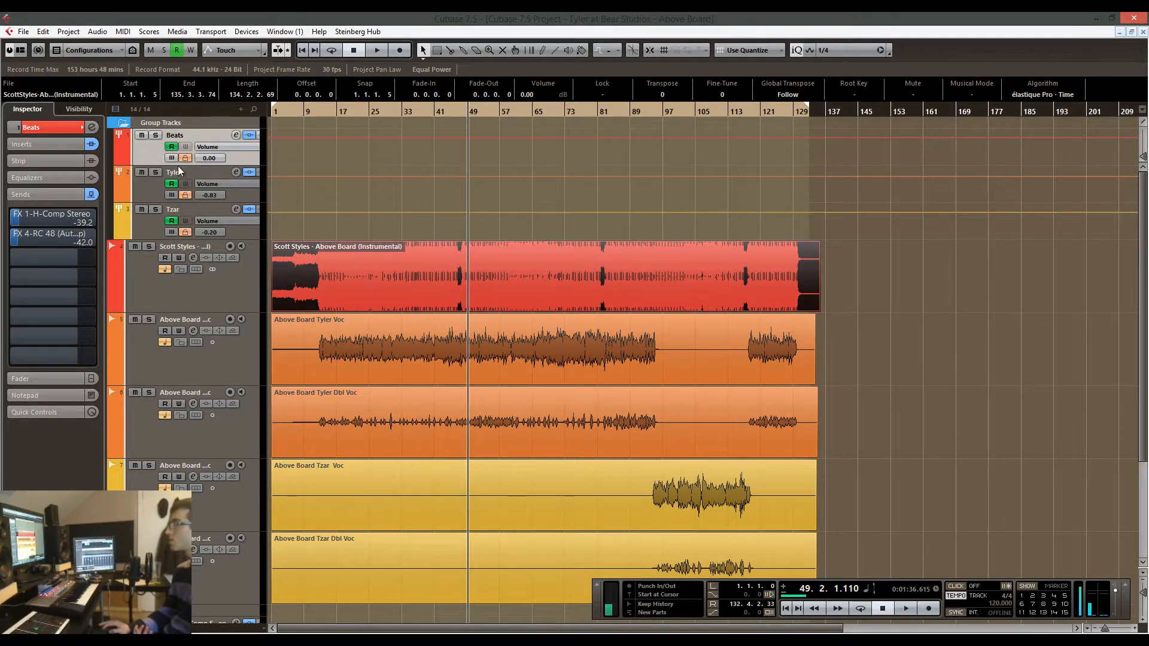
{"action": "left_click", "coordinate": [148, 189]}
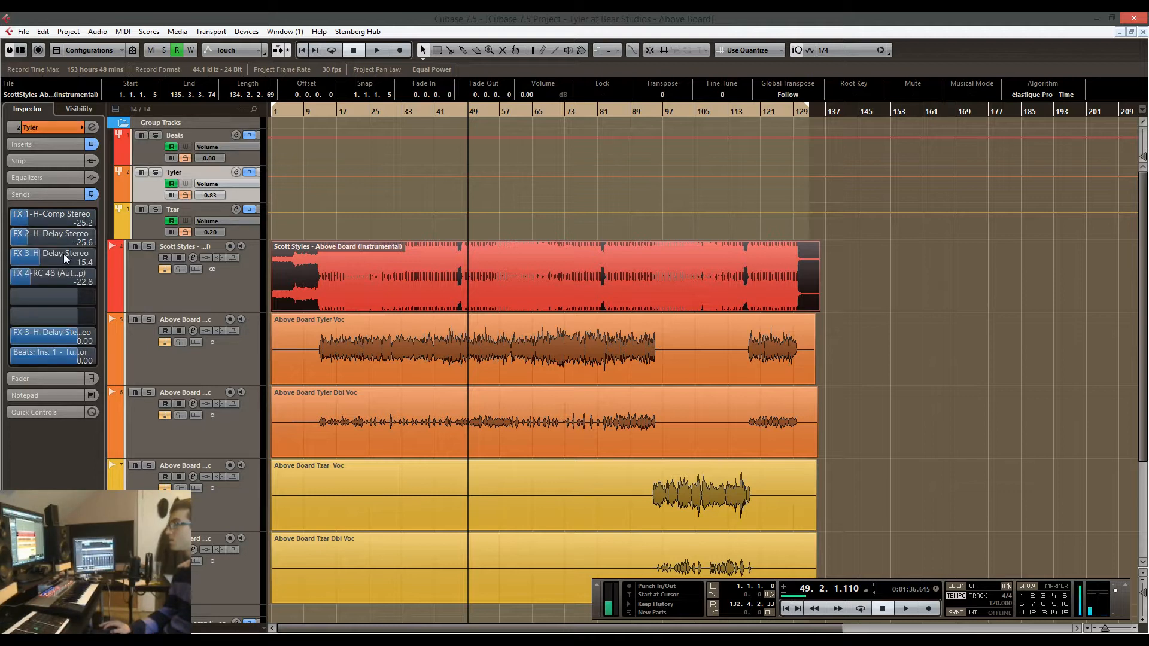
{"action": "left_click", "coordinate": [141, 157]}
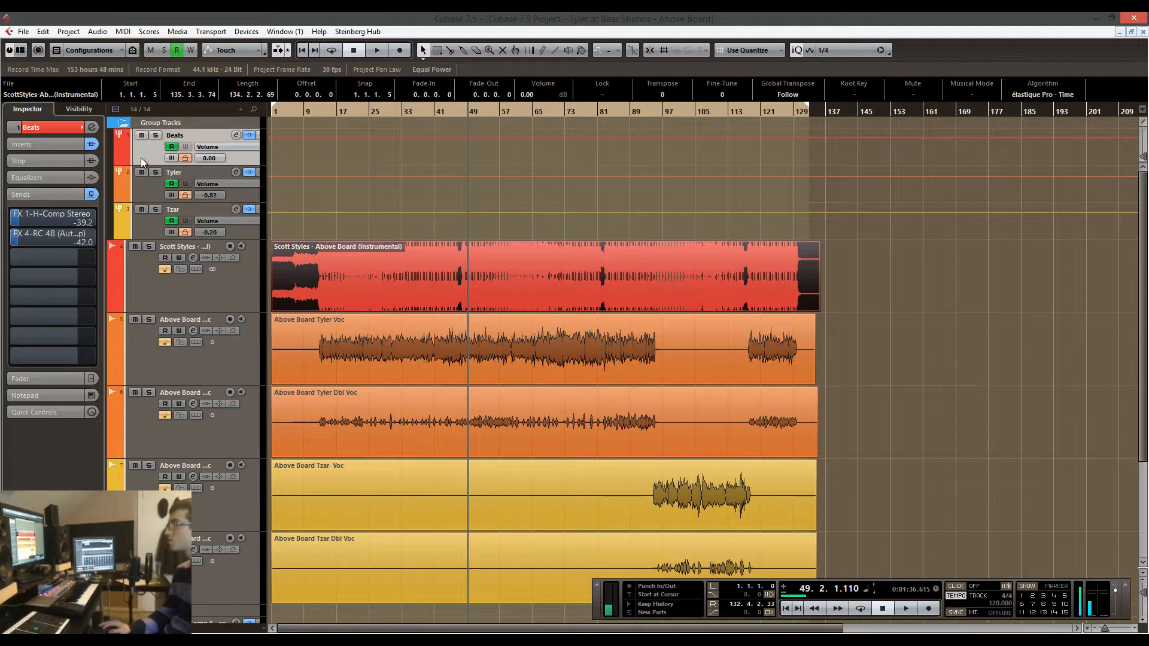
{"action": "left_click", "coordinate": [139, 194]}
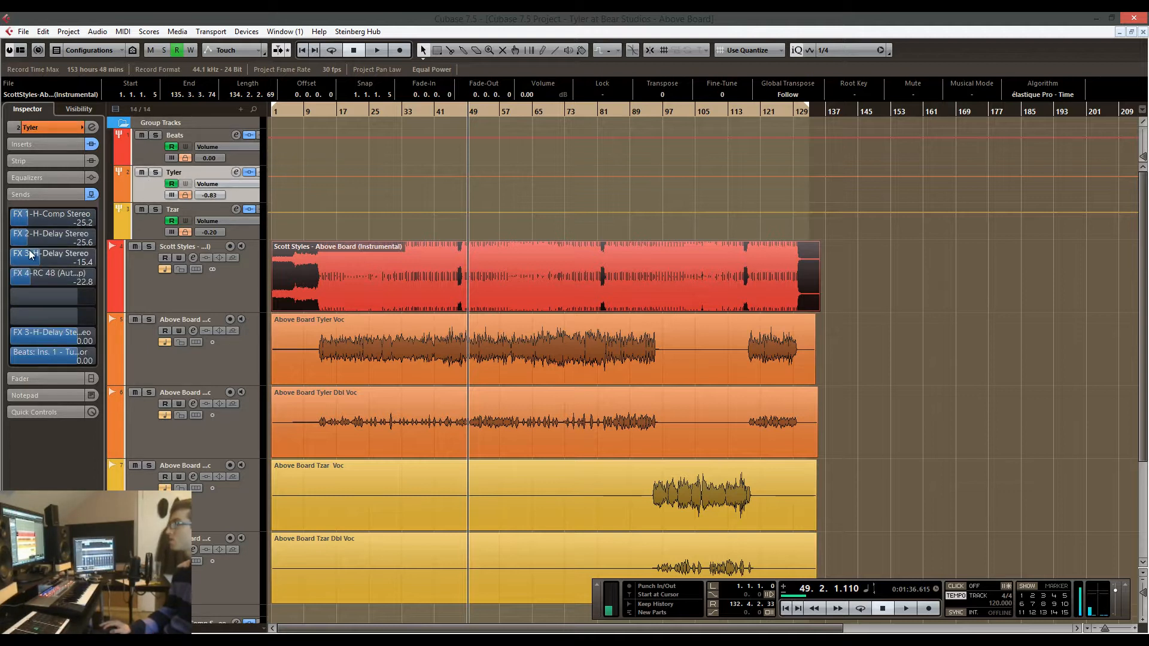
Examine the insert plug-ins on the FX 3, FX 2 and FX 1 effect channels in turn.
{"action": "scroll", "coordinate": [300, 468], "scroll_direction": "down", "scroll_amount": 3}
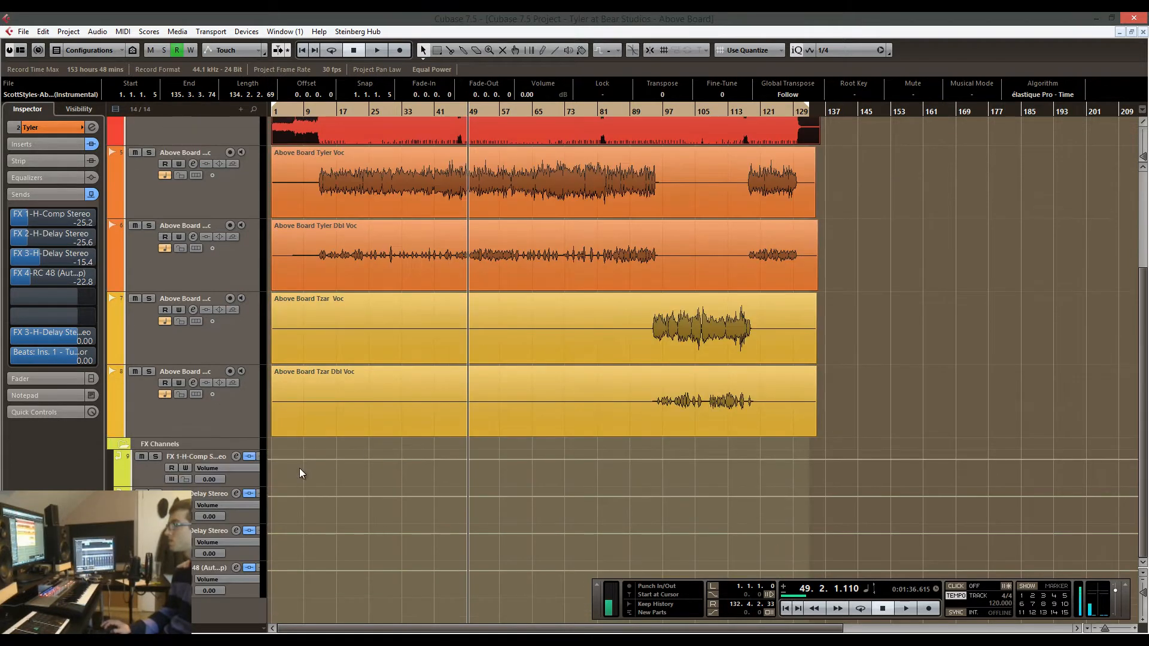
{"action": "left_click", "coordinate": [153, 540]}
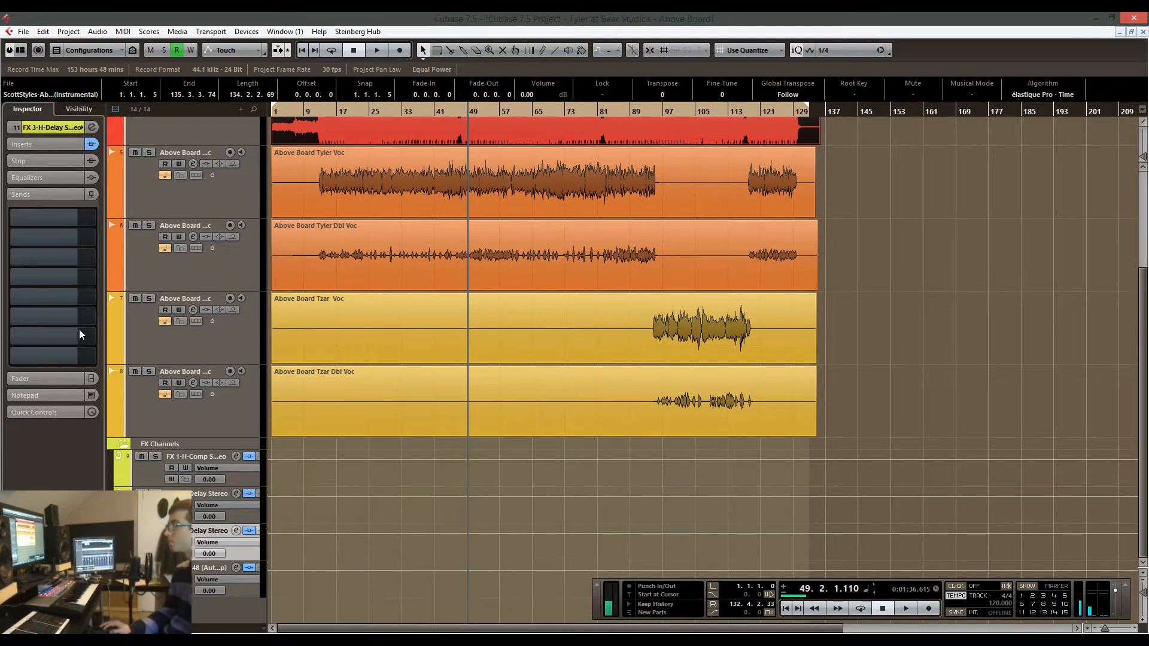
{"action": "left_click", "coordinate": [56, 145]}
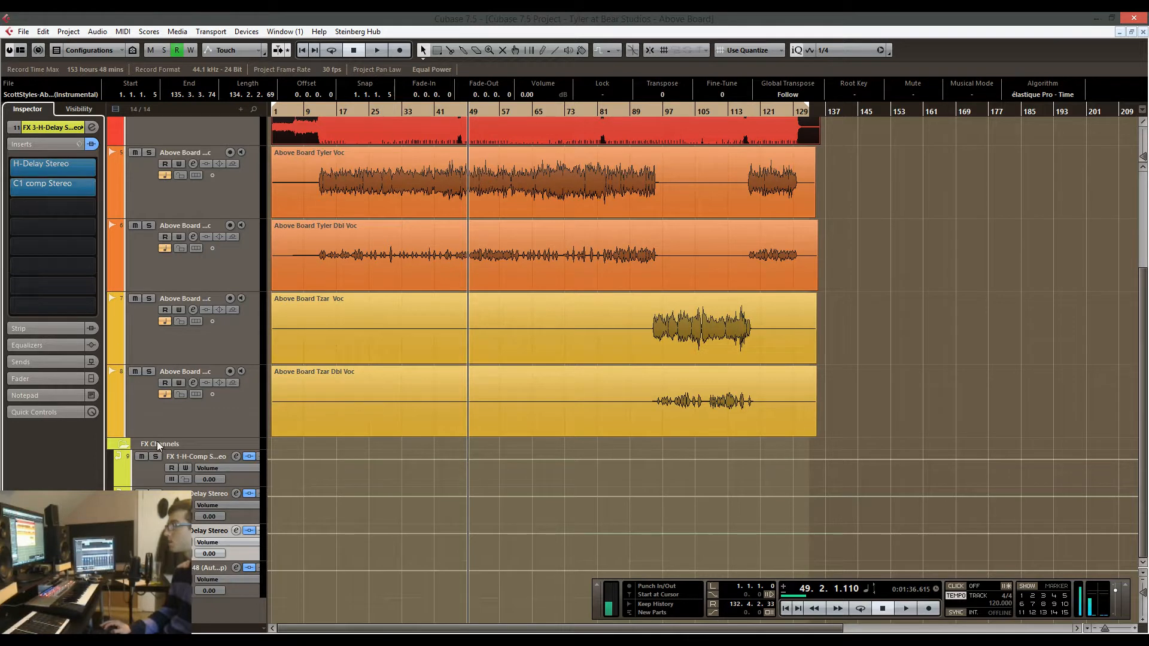
{"action": "key", "text": "Up"}
{"action": "left_click", "coordinate": [153, 475]}
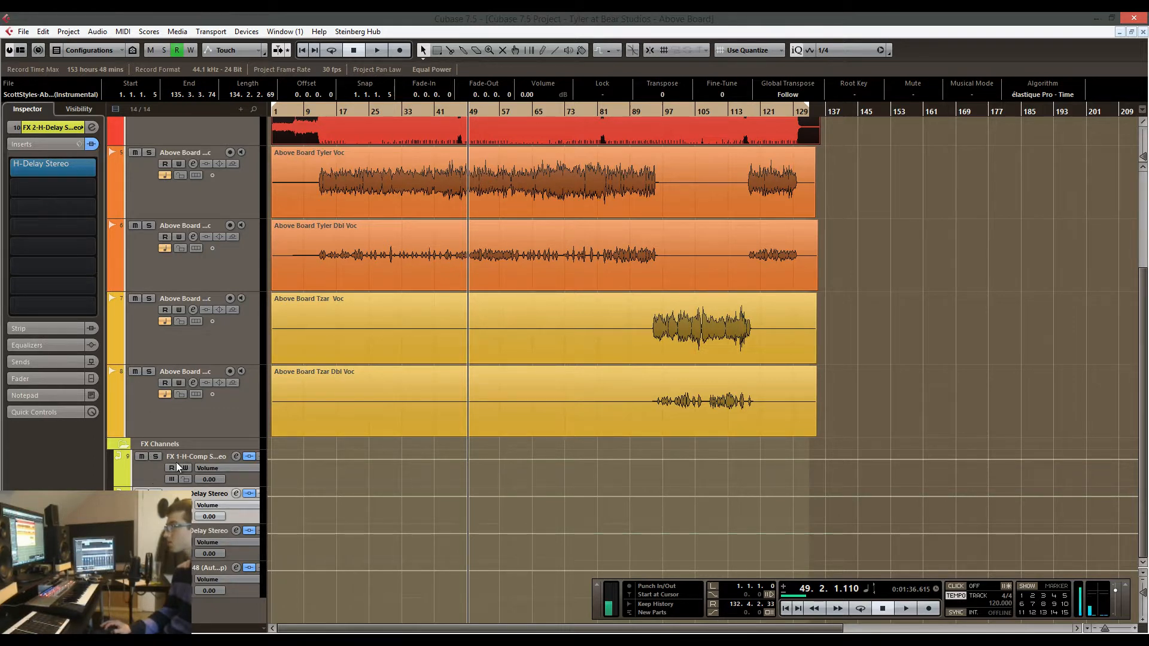
{"action": "left_click", "coordinate": [517, 264]}
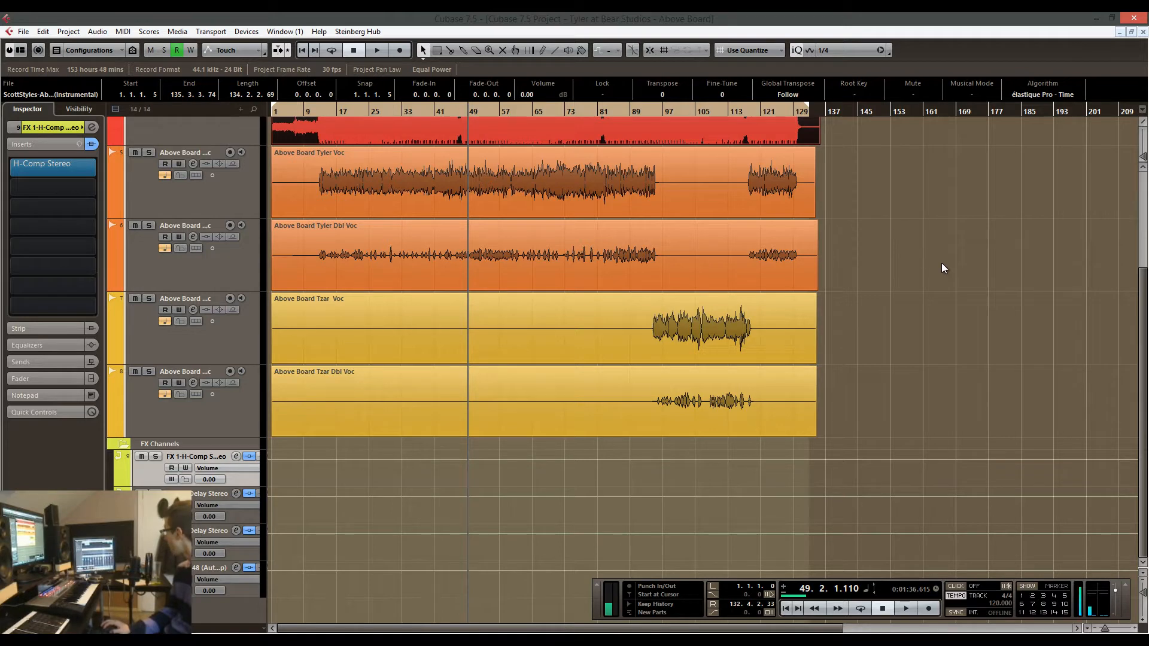
Move the project cursor back to about bar 21.
{"action": "scroll", "coordinate": [598, 362], "scroll_direction": "up", "scroll_amount": 3}
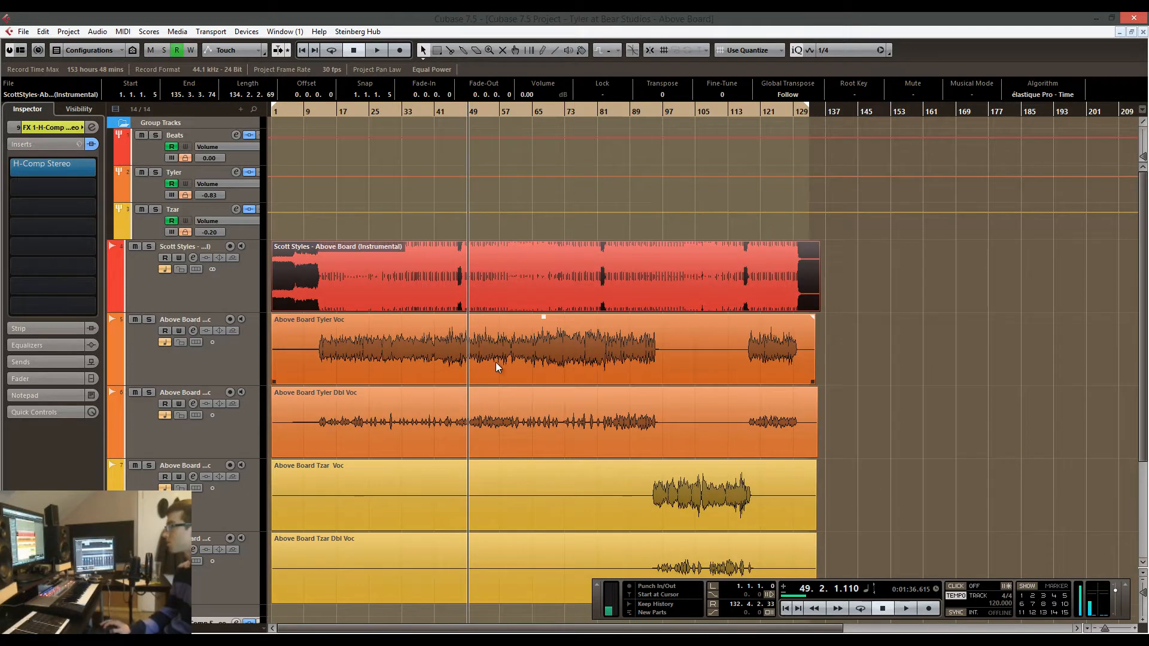
{"action": "left_click_drag", "start_coordinate": [360, 112], "coordinate": [352, 108]}
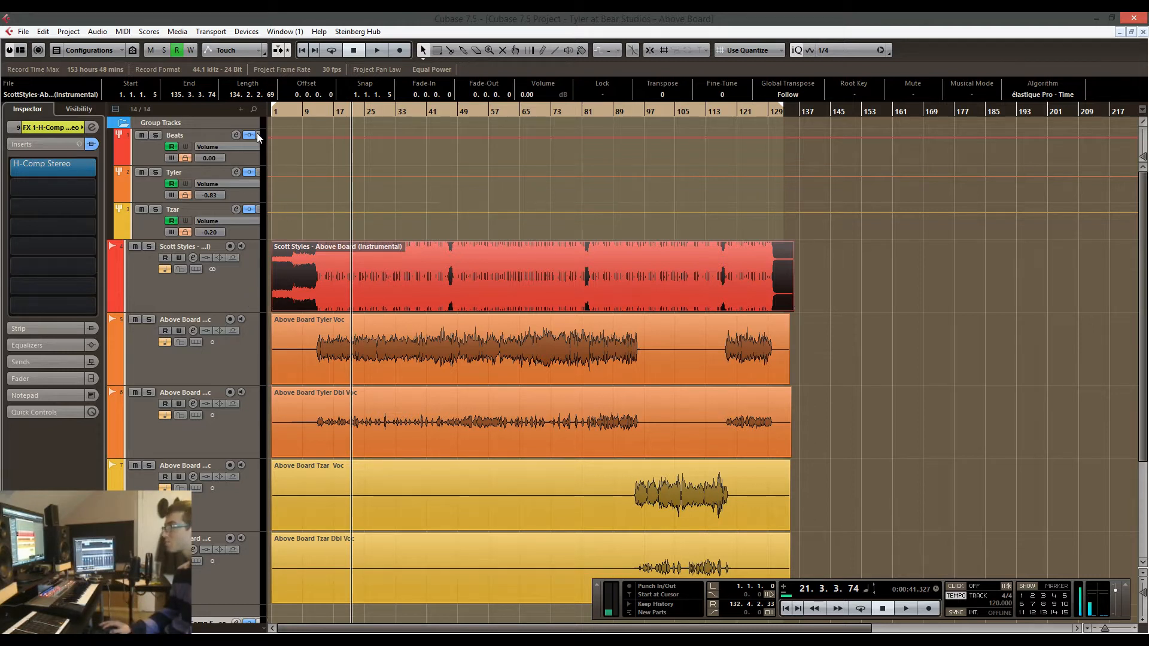
{"action": "left_click", "coordinate": [344, 398]}
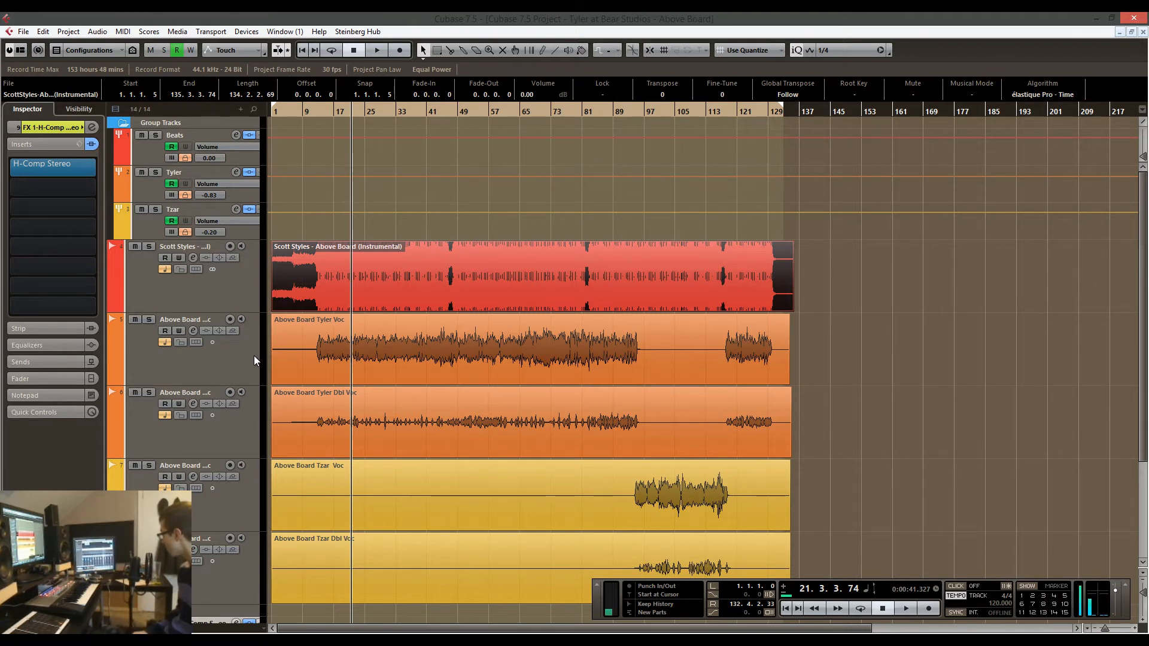
{"action": "left_click", "coordinate": [278, 335]}
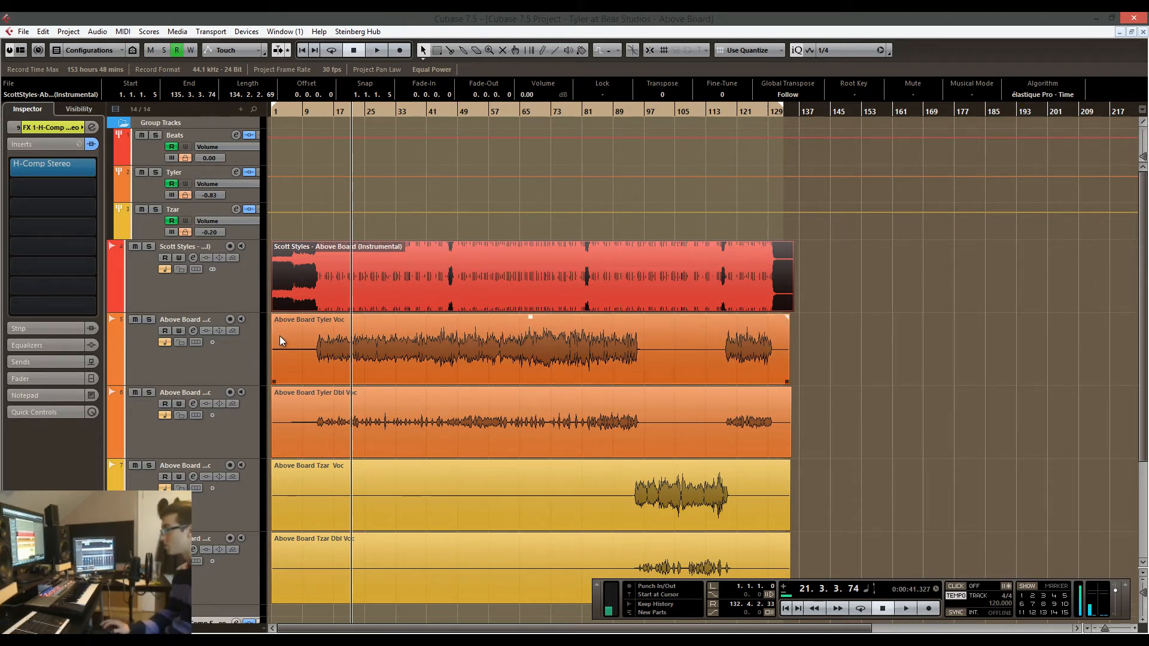
{"action": "left_click", "coordinate": [374, 285]}
{"action": "left_click", "coordinate": [343, 361]}
{"action": "left_click", "coordinate": [348, 281]}
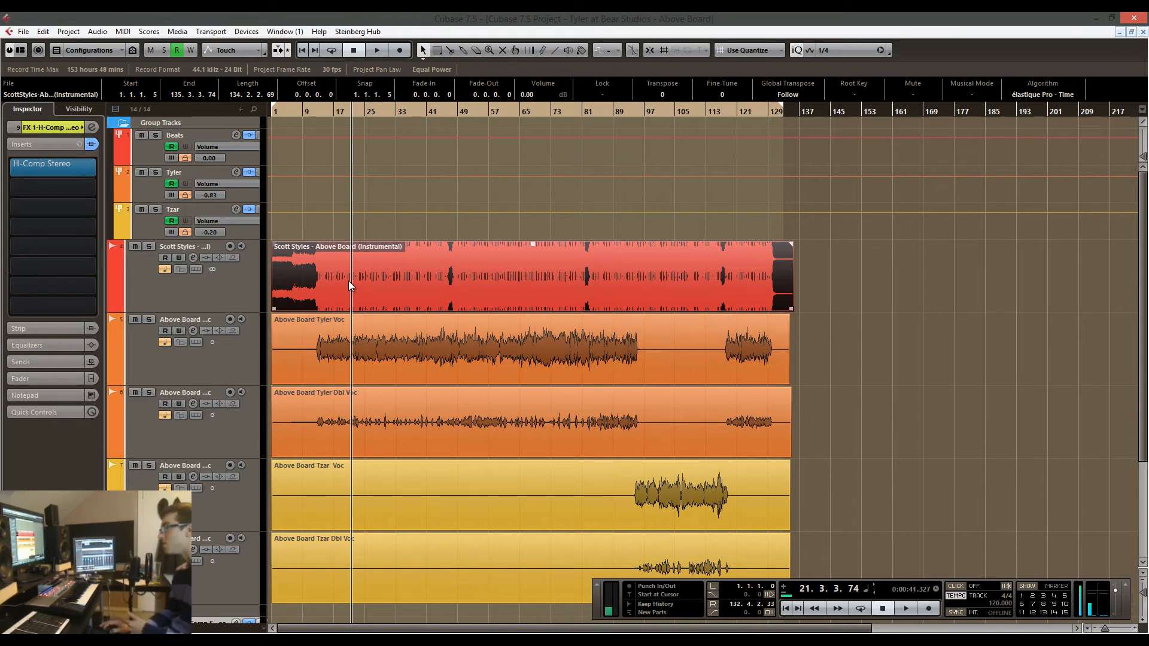
{"action": "left_click", "coordinate": [300, 224]}
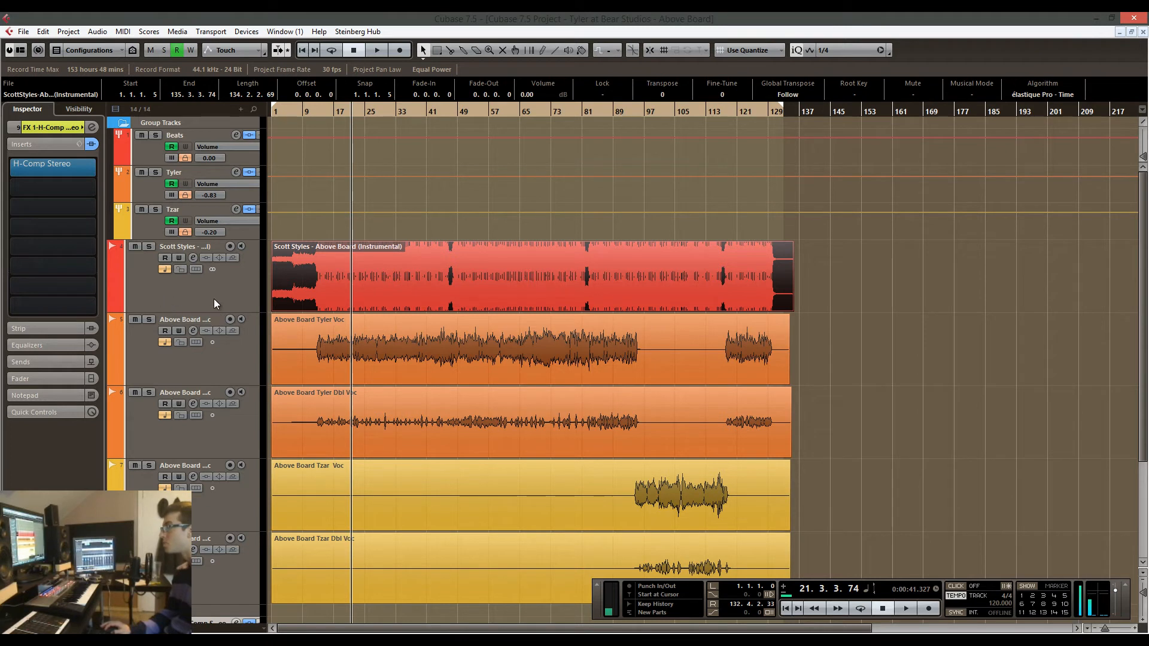
Lock the instrumental track and the four vocal tracks beneath it.
{"action": "left_click", "coordinate": [188, 290]}
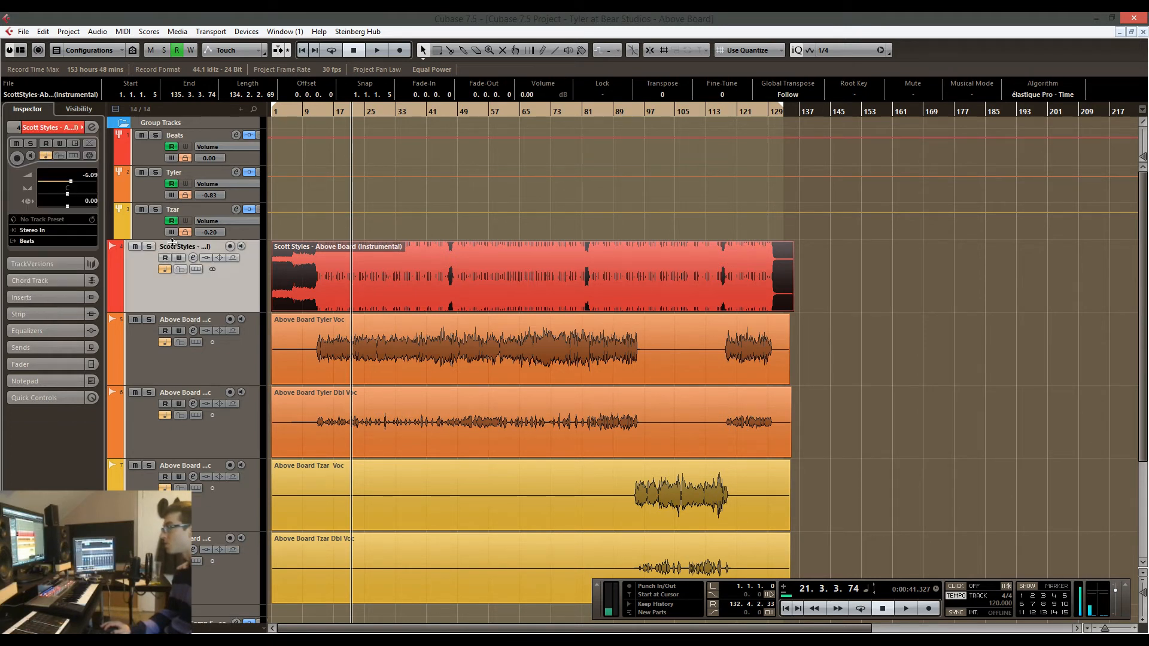
{"action": "left_click", "coordinate": [180, 268]}
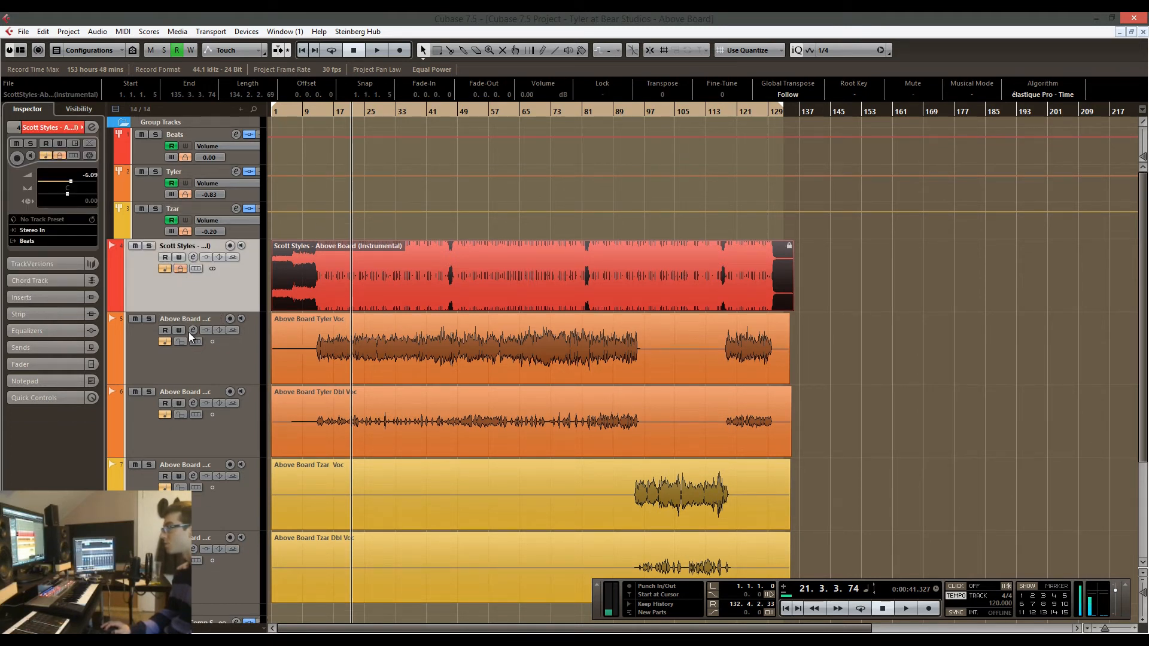
{"action": "left_click", "coordinate": [180, 487]}
{"action": "scroll", "coordinate": [276, 403], "scroll_direction": "down", "scroll_amount": 3}
{"action": "scroll", "coordinate": [375, 345], "scroll_direction": "up", "scroll_amount": 3}
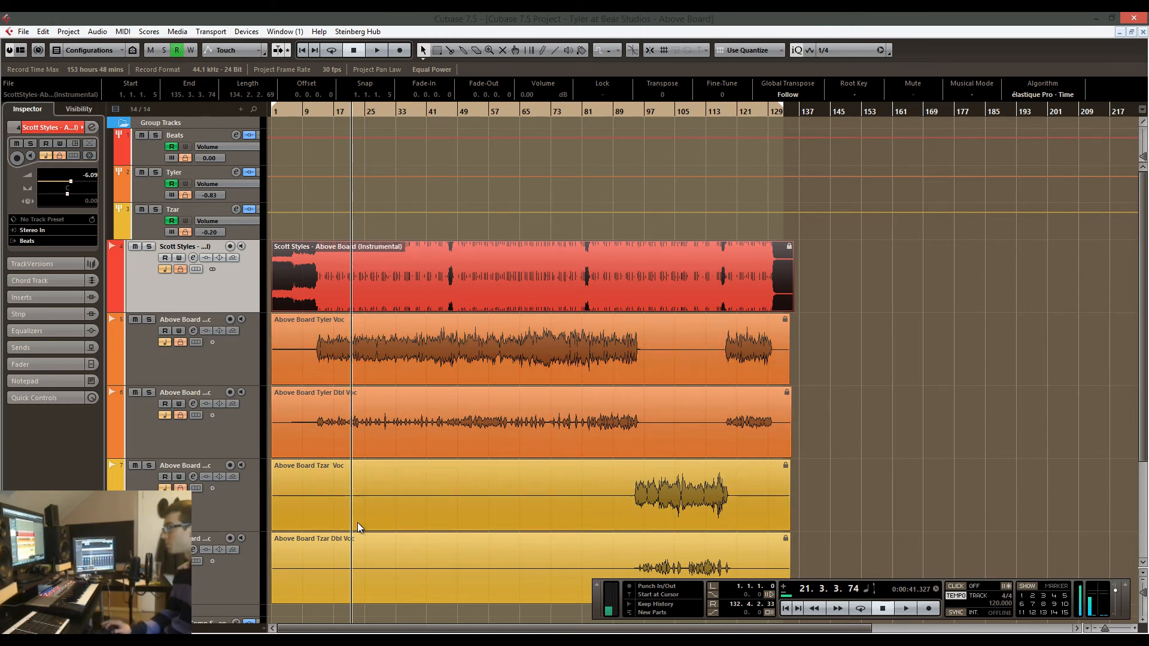
Select the Beats group track and collapse its Inserts section.
{"action": "left_click", "coordinate": [150, 153]}
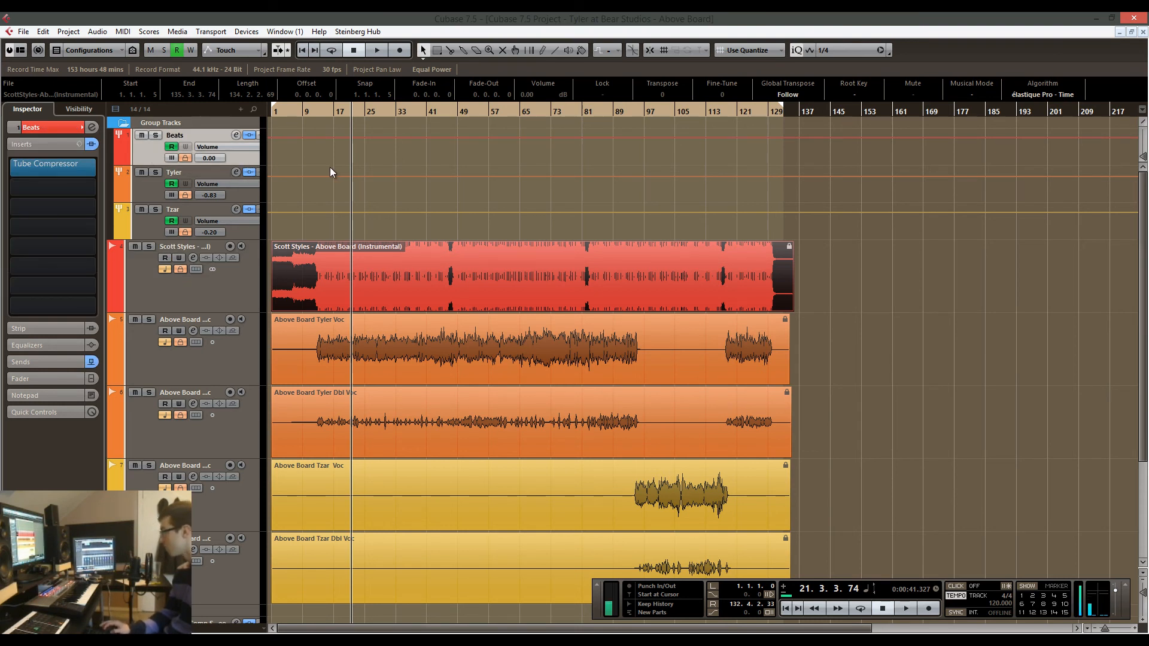
{"action": "left_click", "coordinate": [60, 145]}
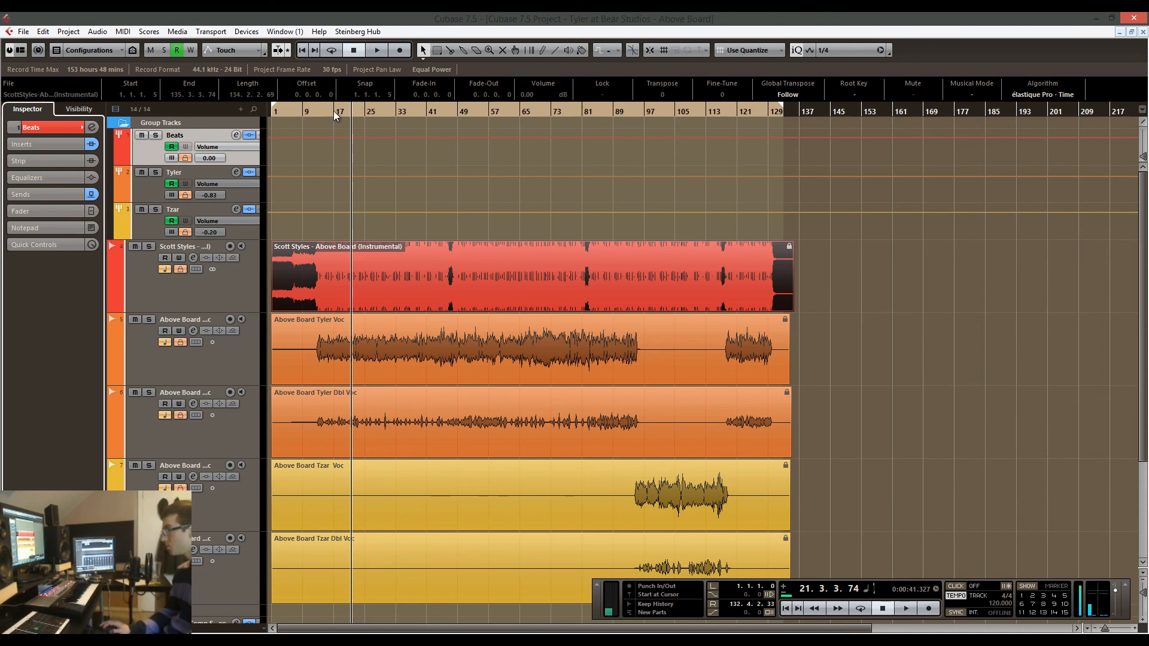